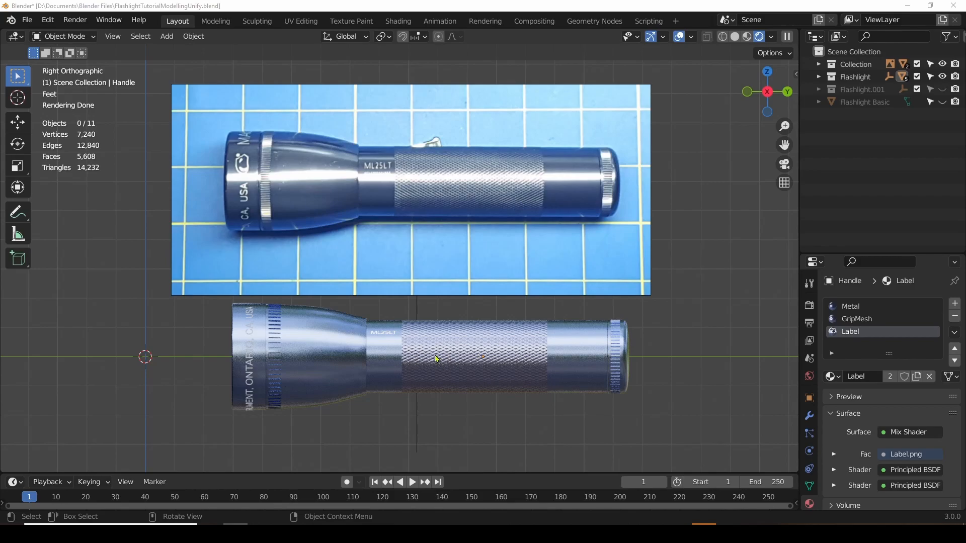
Compare the detailed flashlight model with the reference photo in solid and rendered shading, both from the side and at an angle.
middle_click_drag(438, 357, 518, 327)
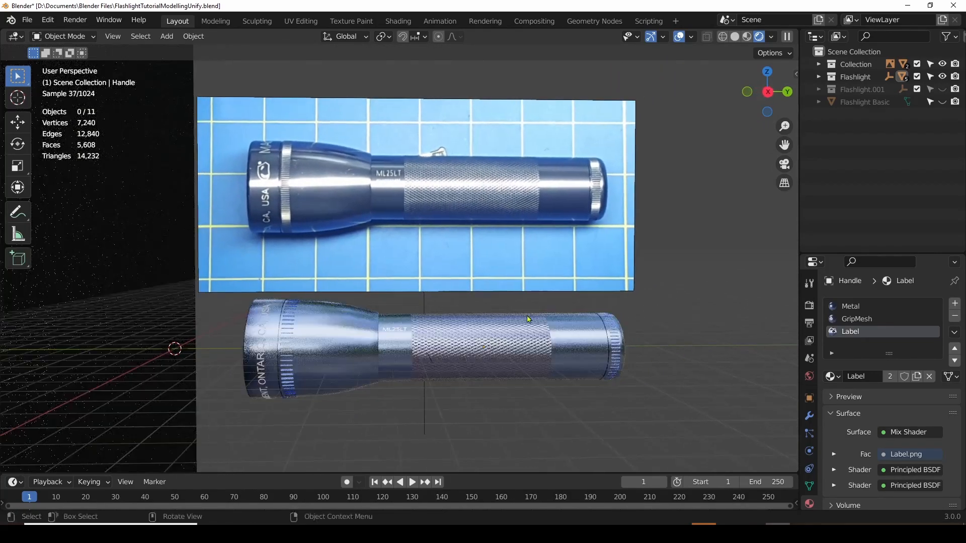
left_click(768, 91)
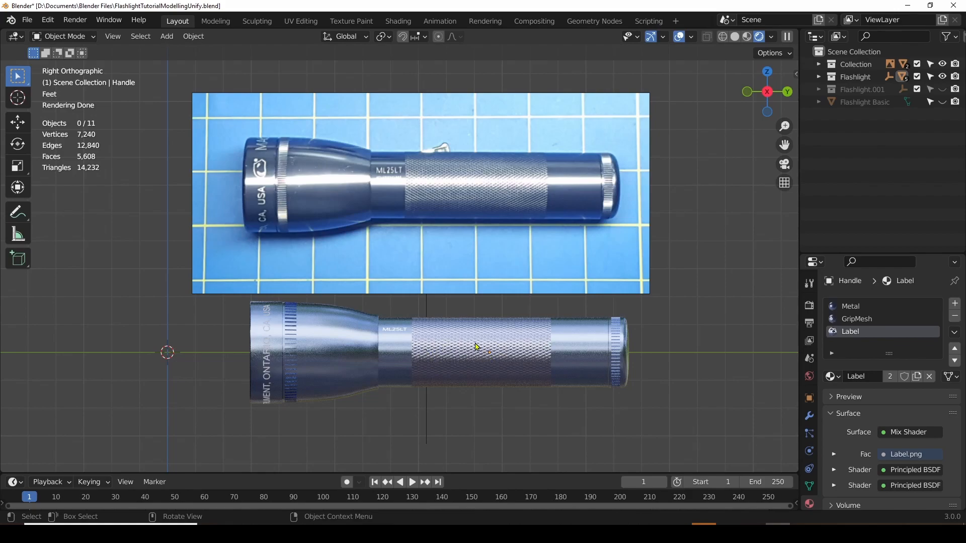
left_click(735, 36)
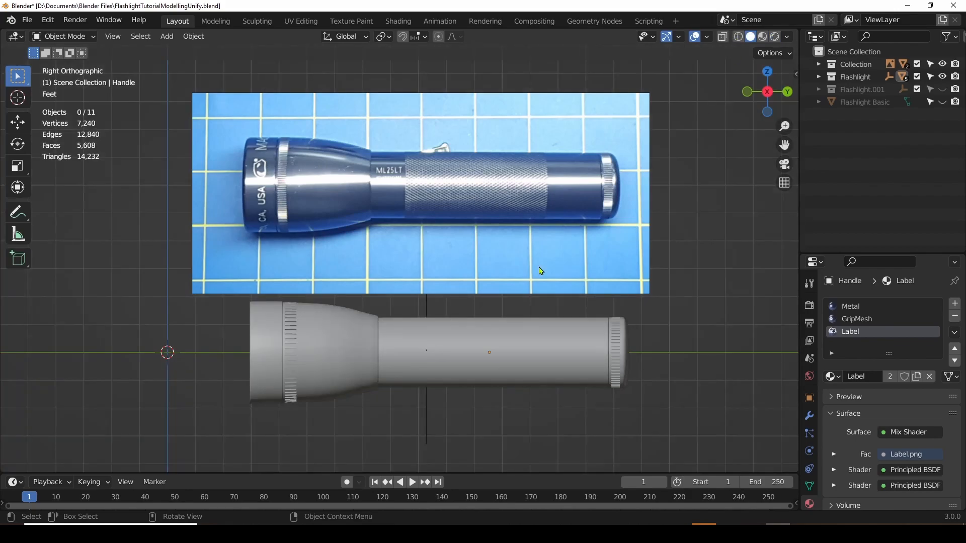
scroll(450, 355, "up", 1)
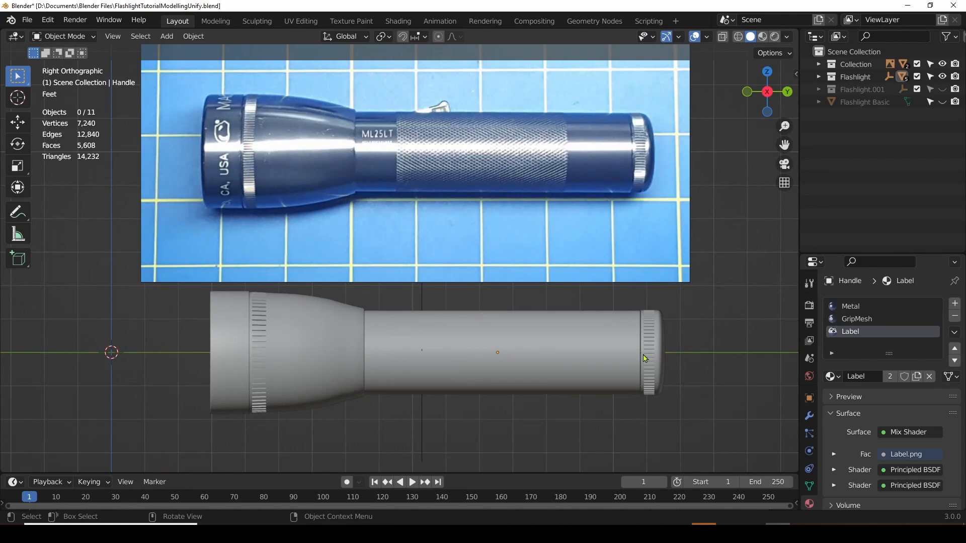
middle_click_drag(650, 362, 628, 352)
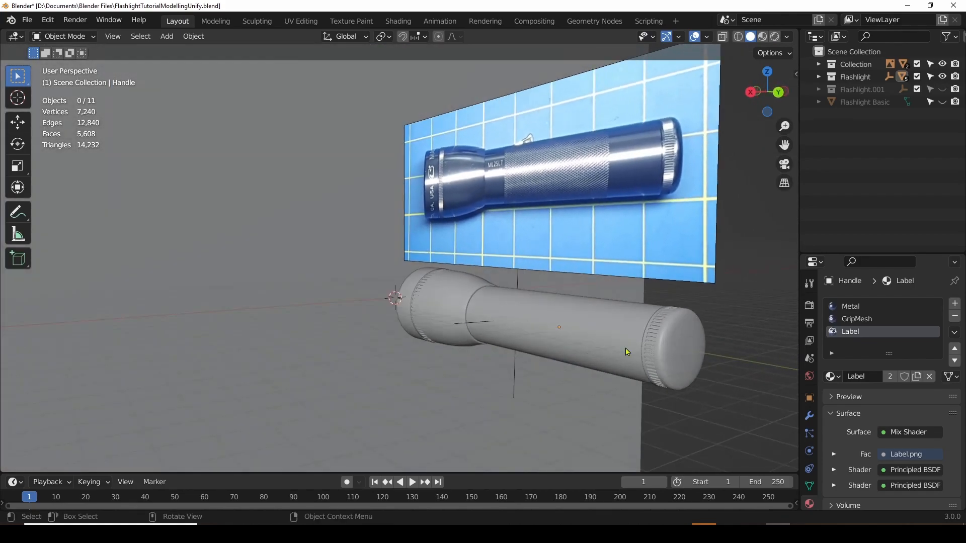
middle_click_drag(513, 335, 559, 324)
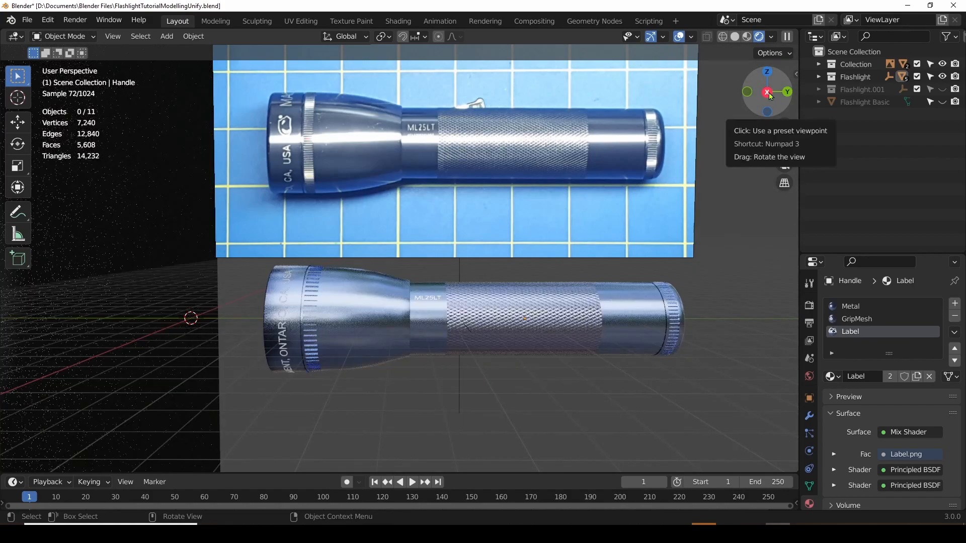
left_click(767, 92)
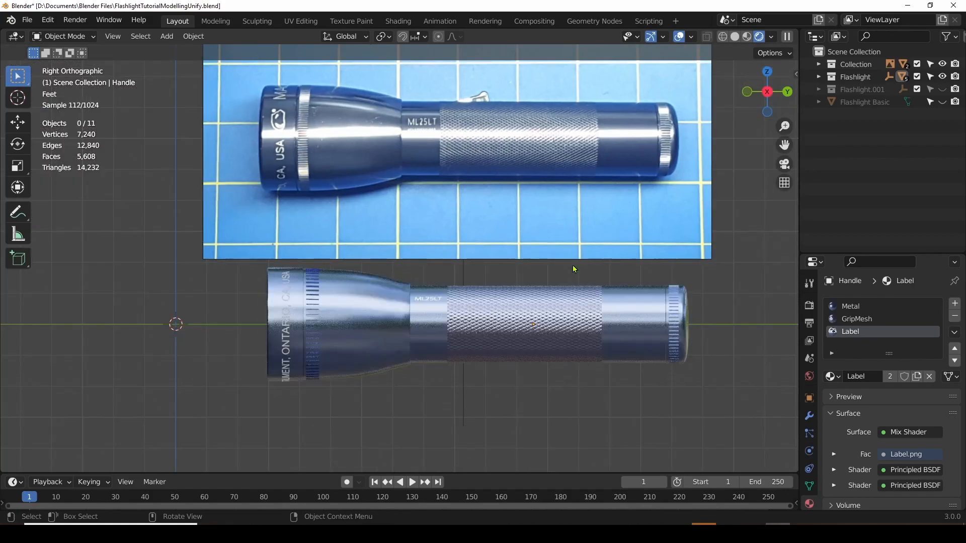
scroll(488, 304, "down", 1)
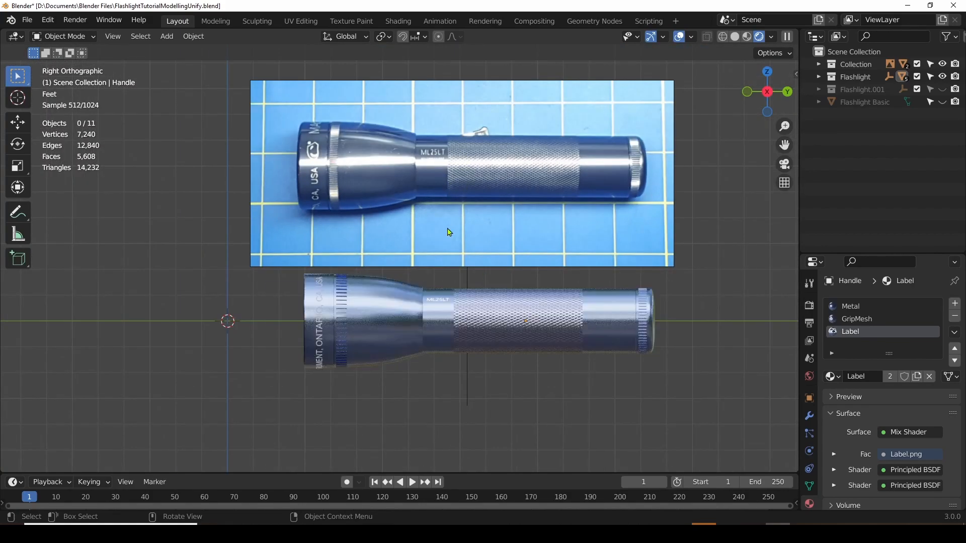
scroll(508, 301, "up", 1)
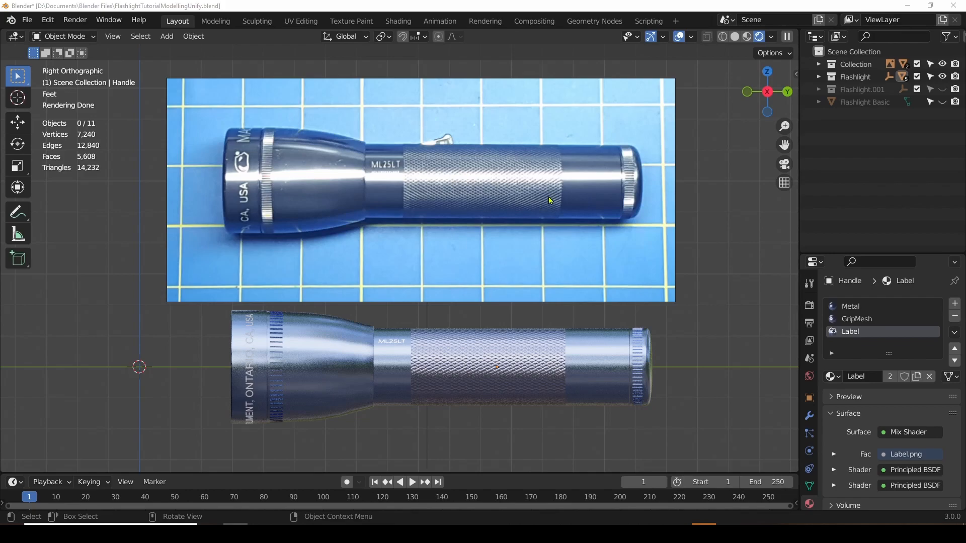
Unhide the Flashlight Basic object and compare its simple shape with the reference photo, both from the side and at an angle.
left_click(477, 183)
scroll(477, 182, "down", 3)
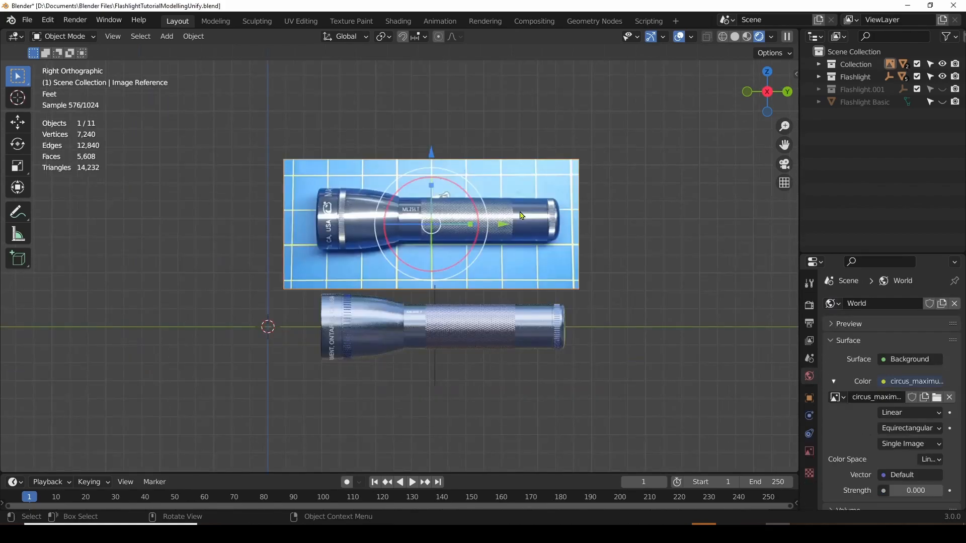
left_click(486, 147)
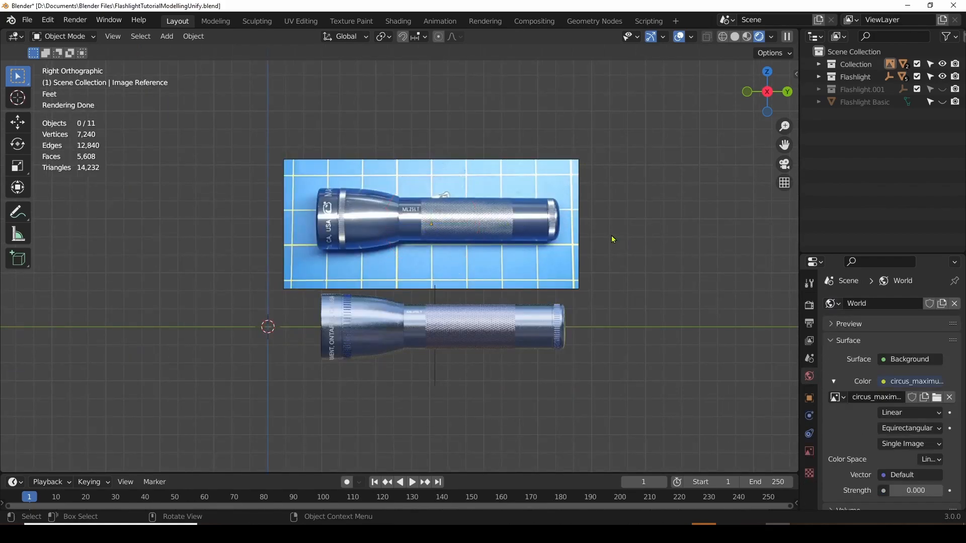
middle_click_drag(485, 147, 480, 184, "shift")
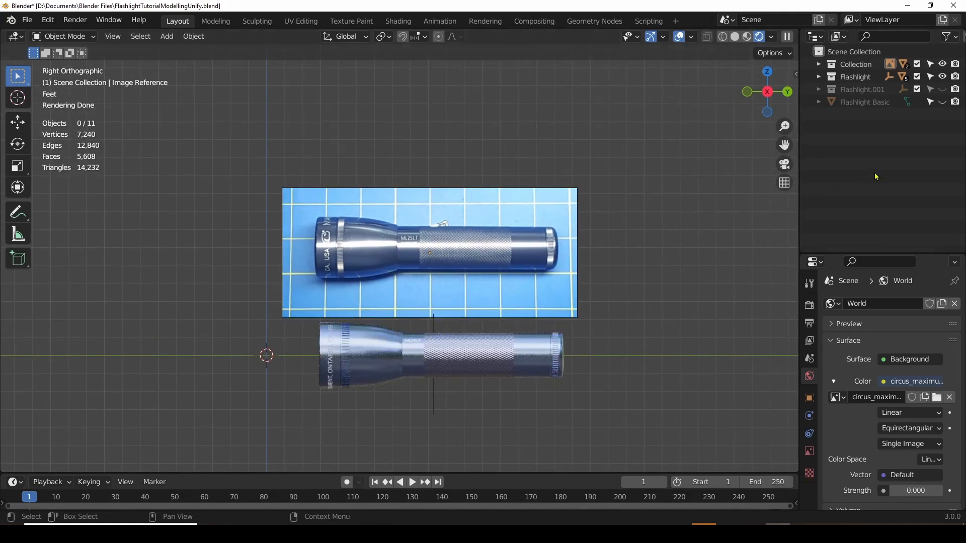
left_click(942, 102)
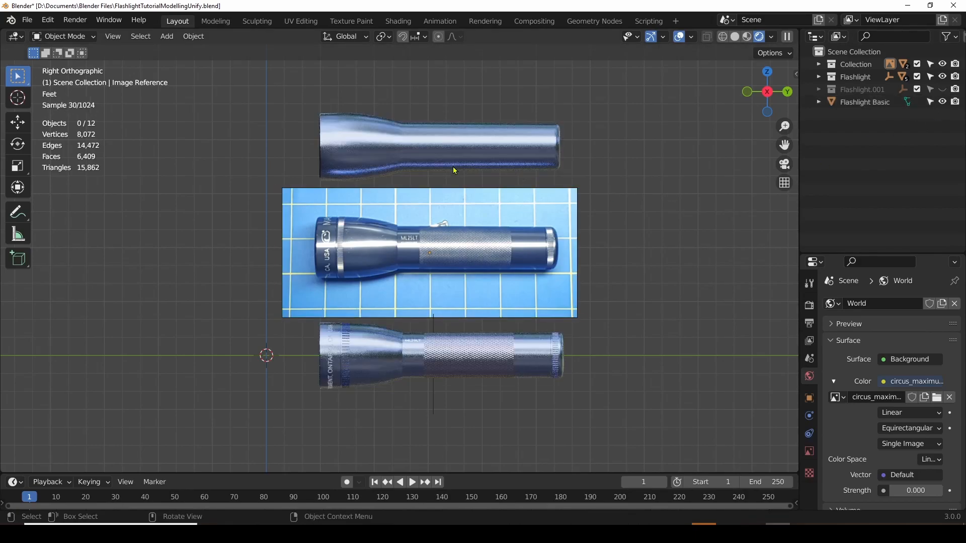
scroll(440, 154, "up", 3)
mouse_move(438, 148)
middle_mouse_down()
mouse_move(479, 150)
mouse_move(418, 159)
mouse_move(431, 159)
middle_mouse_up()
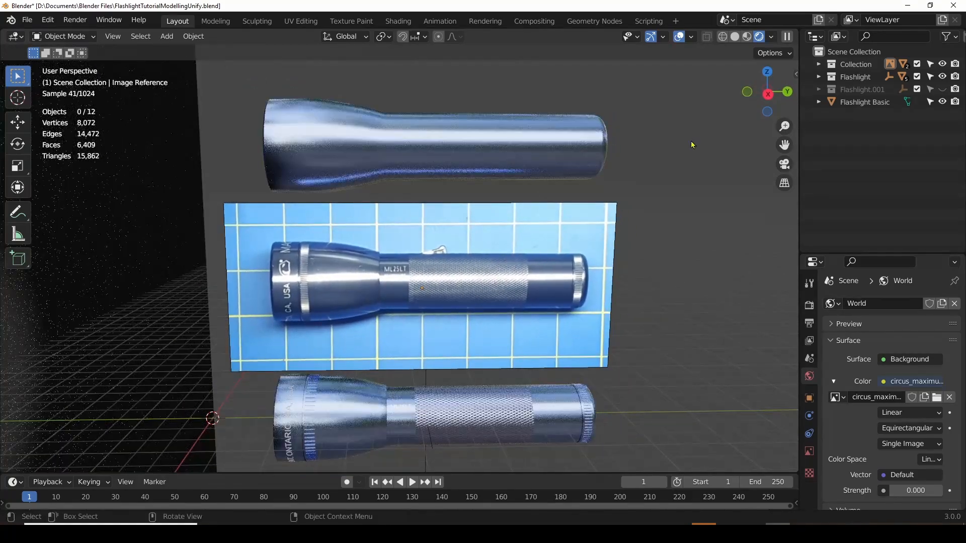
left_click(768, 94)
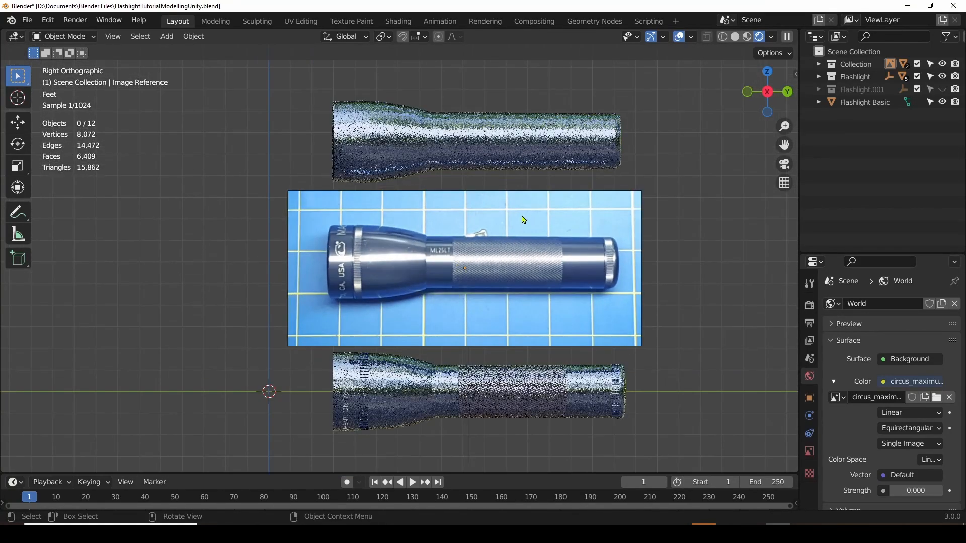
scroll(468, 268, "up", 5)
scroll(467, 268, "down", 3)
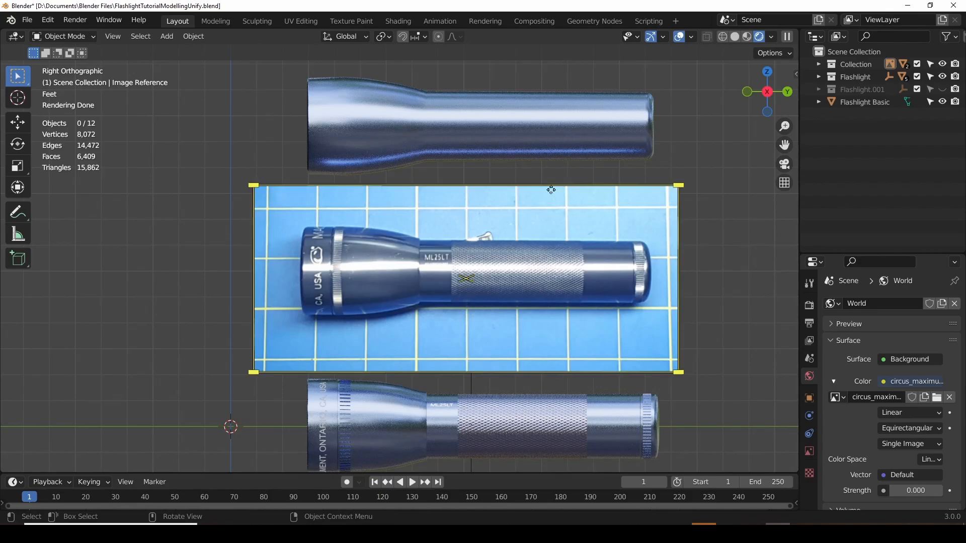
Examine the detailed flashlight model below the reference photo up close in the right side view.
middle_click_drag(521, 275, 513, 174, "shift")
scroll(550, 301, "up", 3)
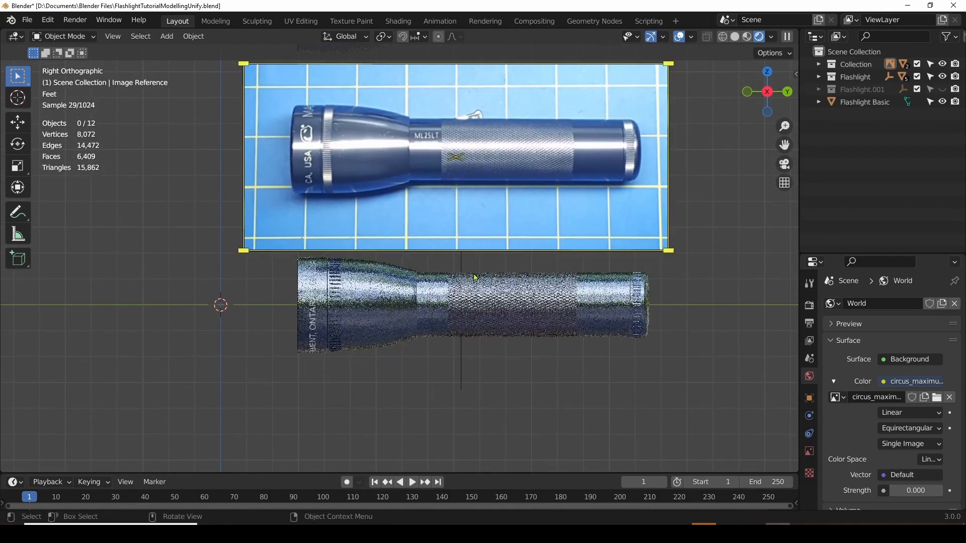
scroll(550, 300, "down", 2)
middle_click_drag(550, 300, 522, 299, "shift")
scroll(523, 295, "up", 1)
scroll(523, 293, "down", 1)
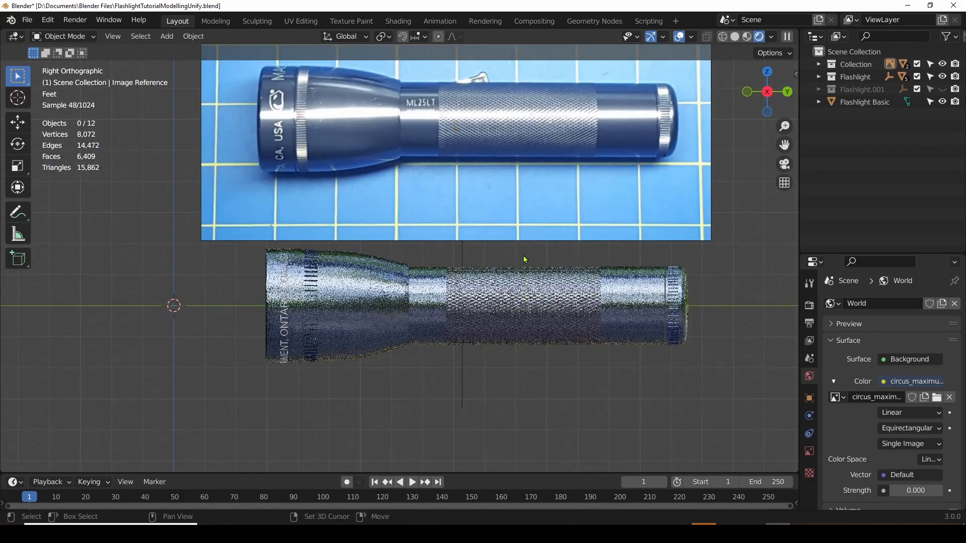
middle_click_drag(524, 260, 517, 309, "shift")
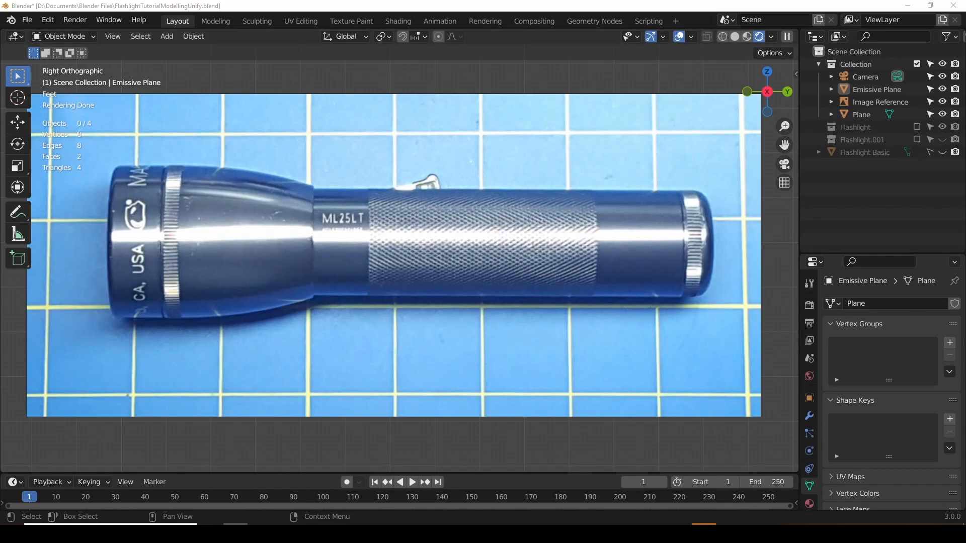
Select the flashlight reference image and view it whole against the scene origin.
left_click_drag(965, 22, 259, 17)
left_click(454, 253)
scroll(444, 387, "down", 3)
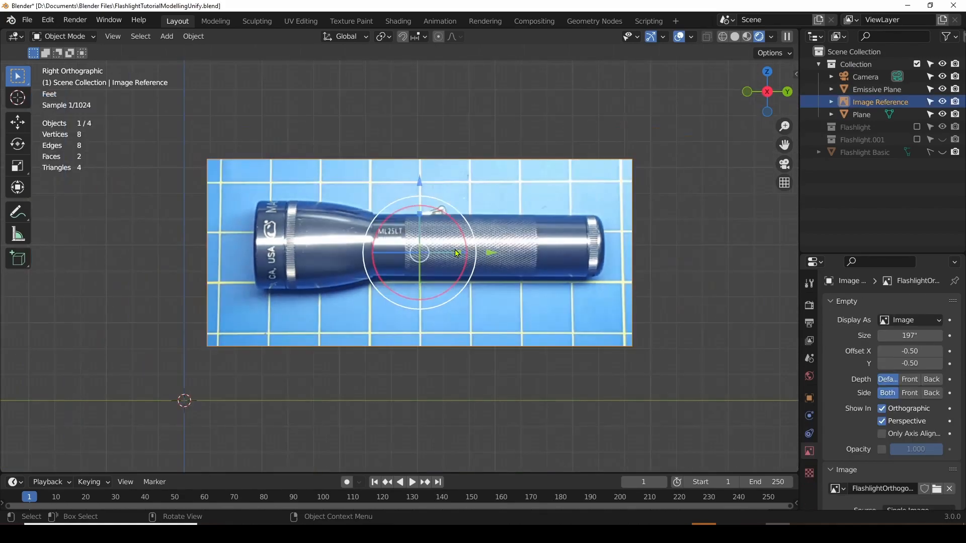
scroll(443, 387, "up", 2)
scroll(442, 388, "down", 2)
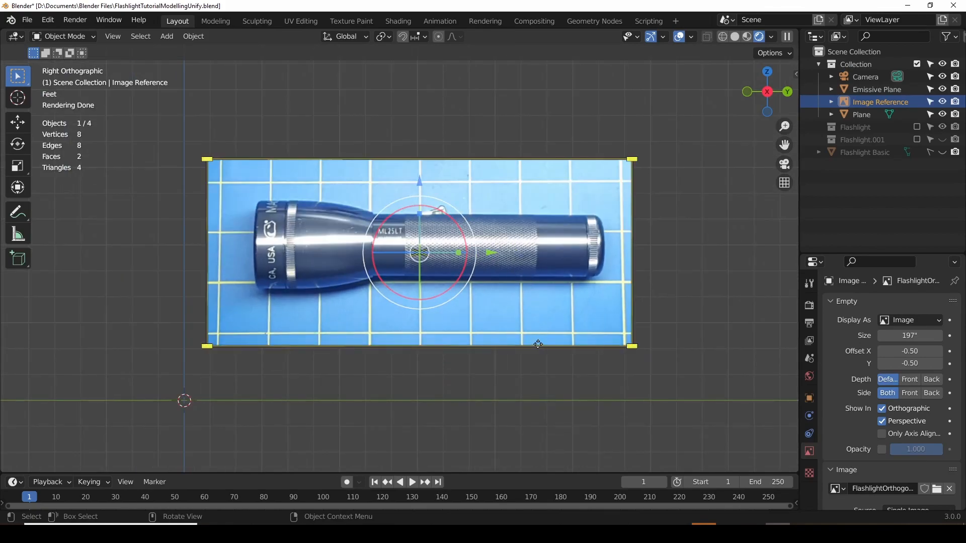
Enable the Flashlight collection and rotate its parent empty about 366° around the global Y axis, ending in the right side view.
left_click(916, 127)
middle_click_drag(725, 359, 742, 266, "shift")
scroll(717, 292, "up", 2)
left_click(699, 312)
middle_click_drag(690, 319, 694, 323)
scroll(694, 323, "down", 1)
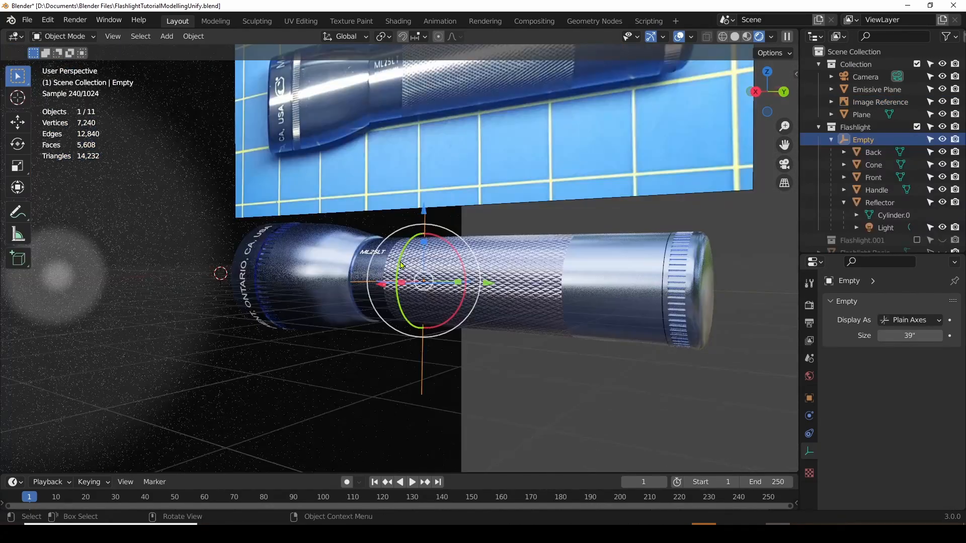
left_click_drag(401, 265, 473, 332)
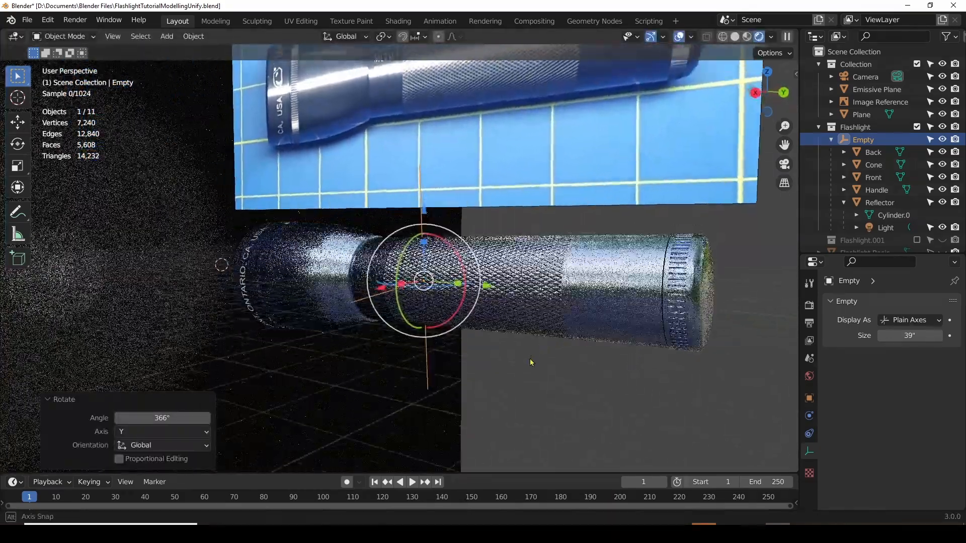
middle_click_drag(530, 361, 577, 346)
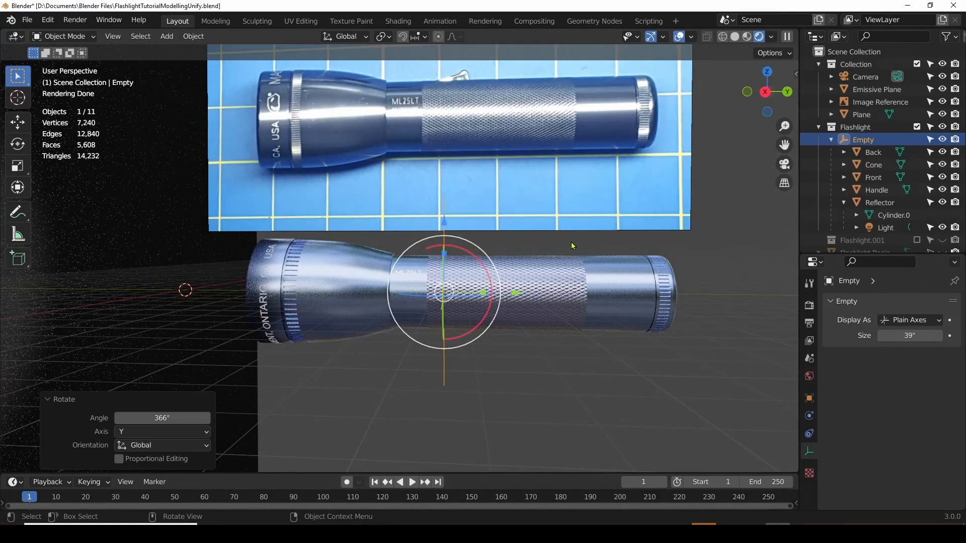
left_click(764, 92)
scroll(507, 184, "up", 1)
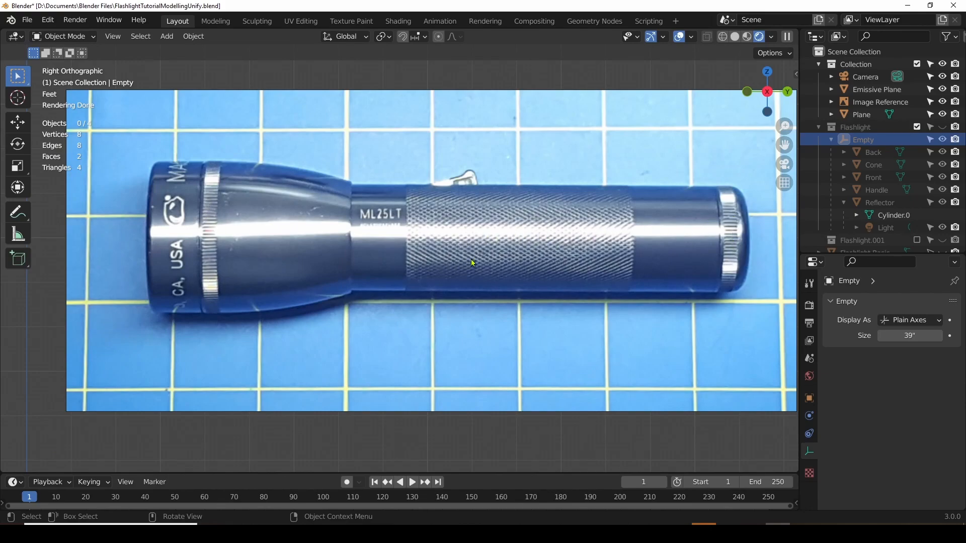
Examine the ridged ring and rounded end of the tail cap in the reference photo.
scroll(730, 250, "up", 1)
scroll(729, 250, "down", 1)
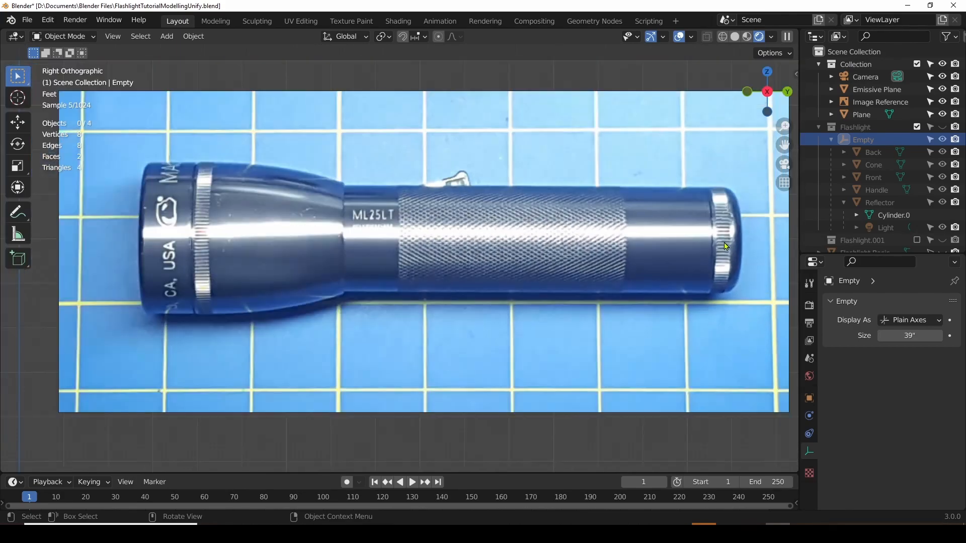
scroll(735, 244, "up", 1)
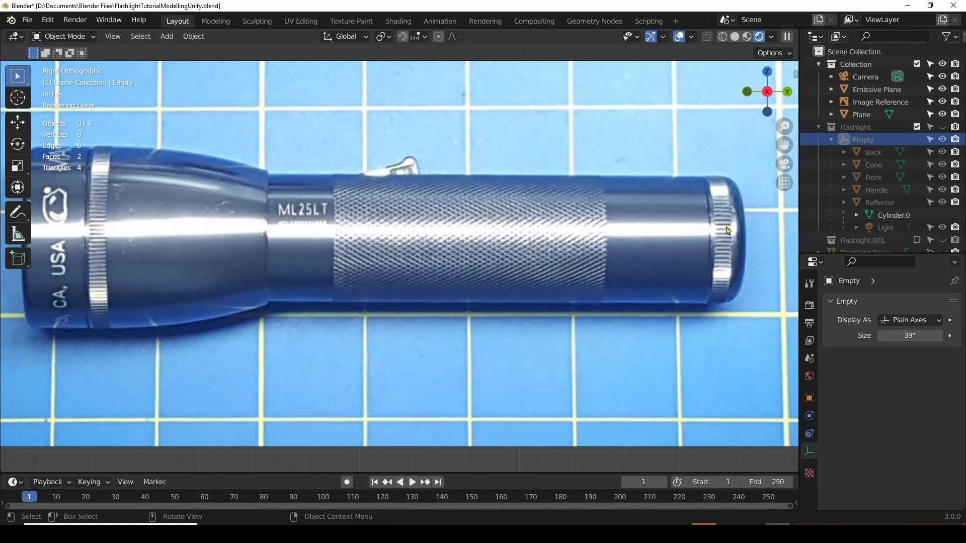
scroll(727, 242, "up", 4)
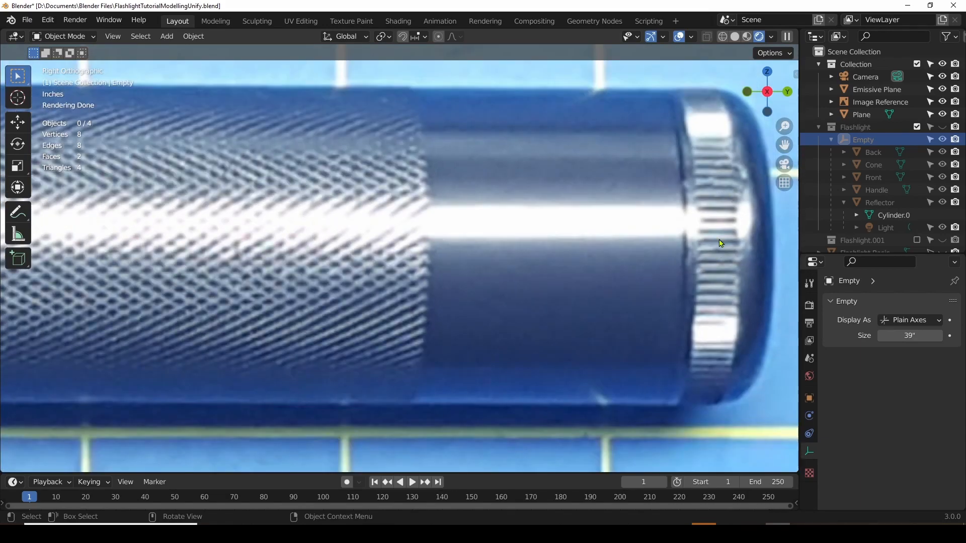
scroll(715, 266, "down", 4)
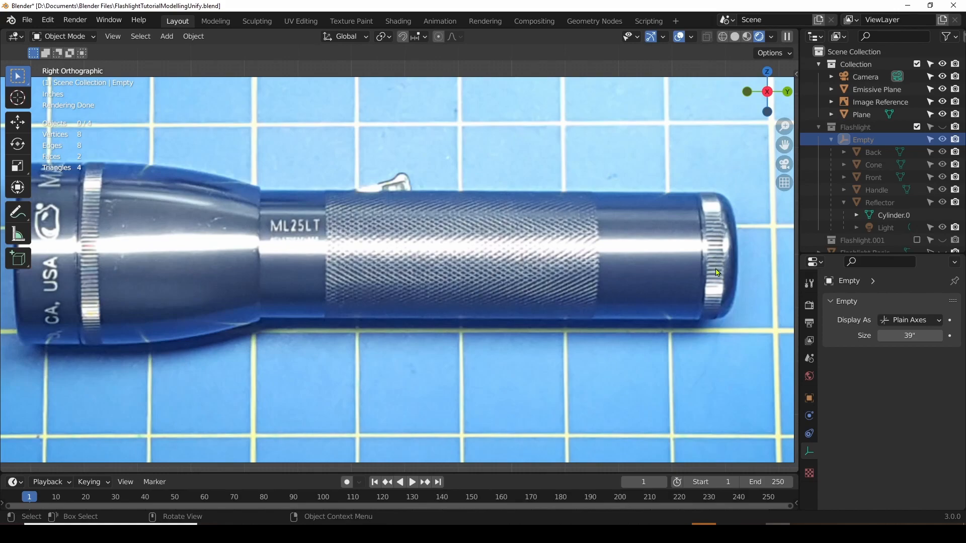
scroll(729, 252, "up", 5)
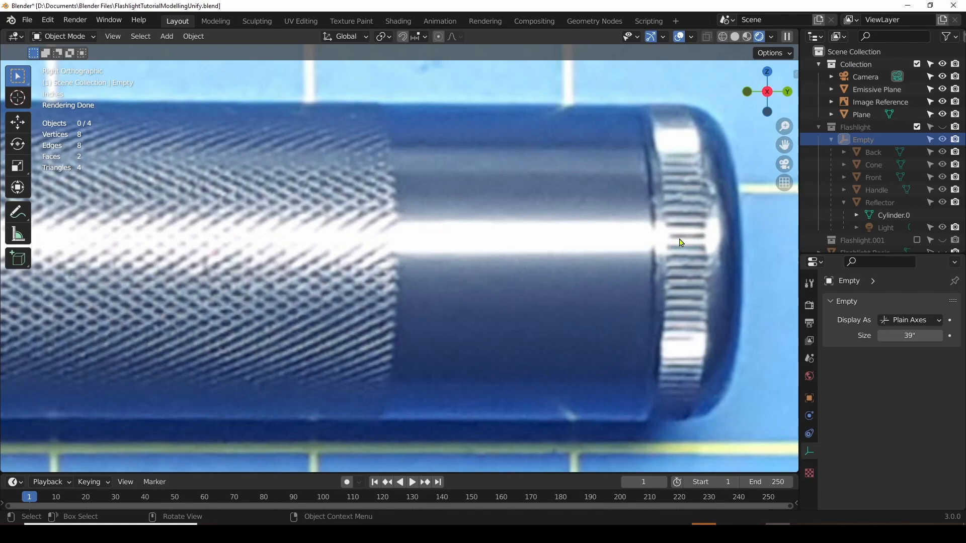
scroll(689, 290, "down", 5)
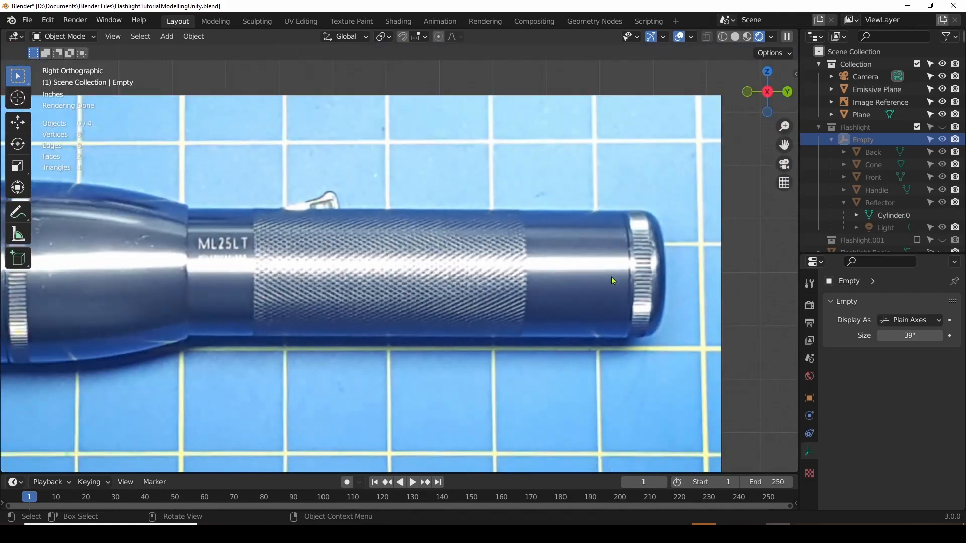
scroll(656, 273, "up", 5)
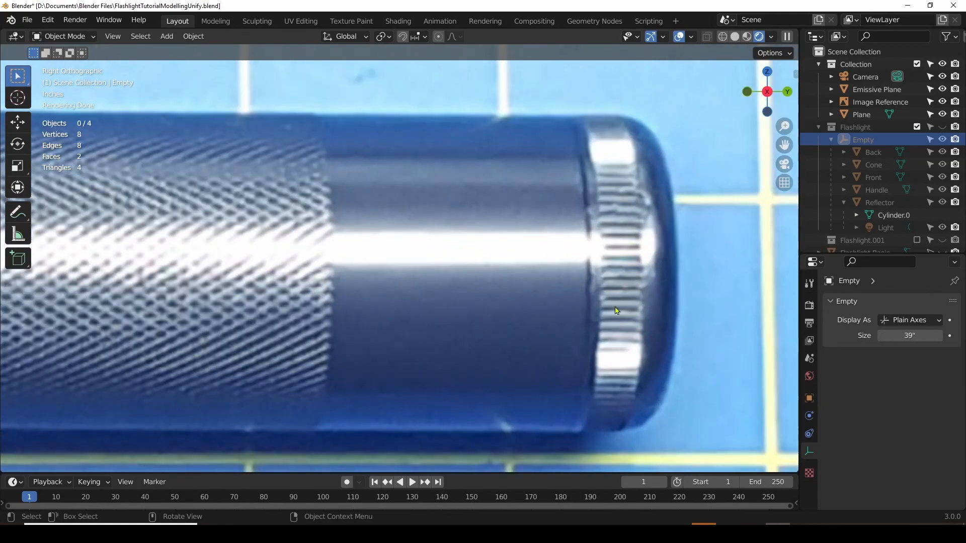
scroll(604, 304, "down", 5)
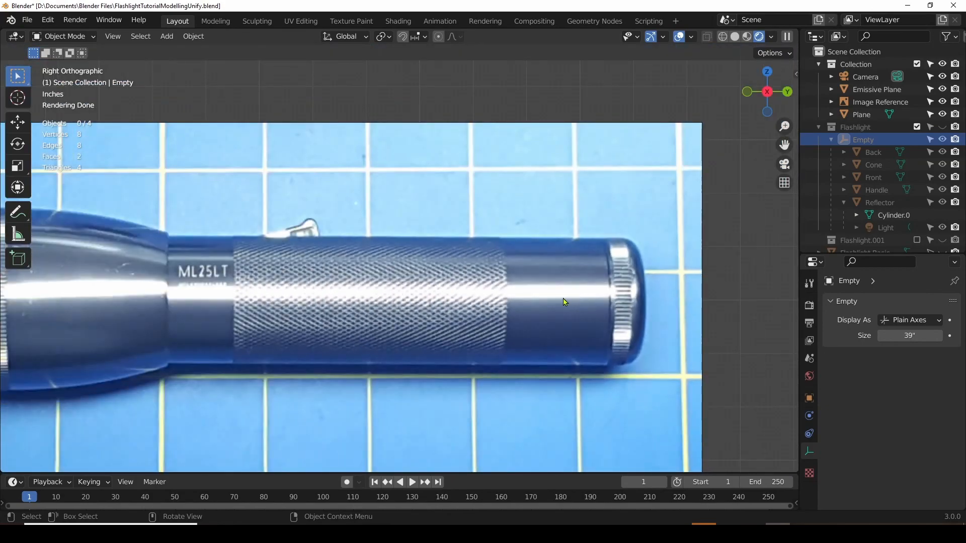
scroll(621, 306, "up", 4)
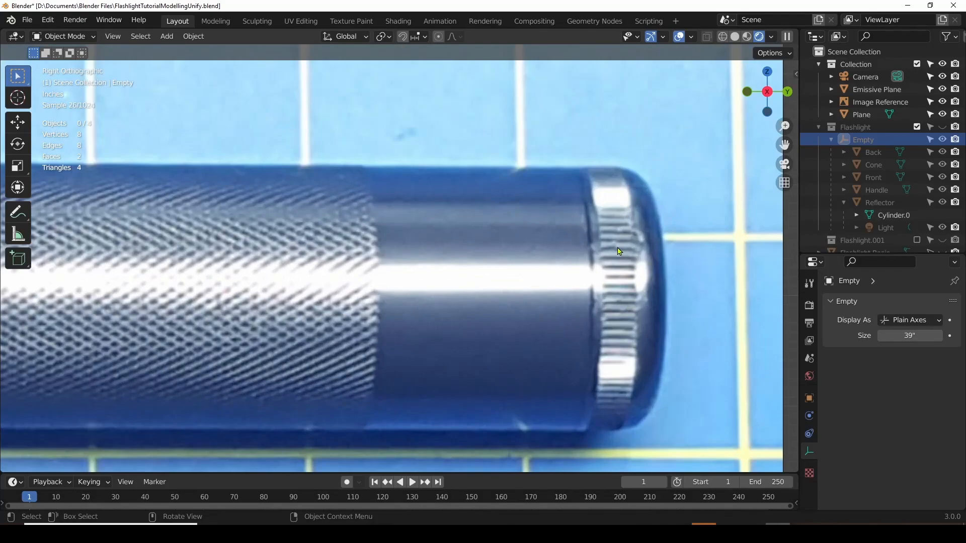
scroll(629, 279, "down", 1)
scroll(629, 278, "down", 2)
scroll(626, 272, "up", 4)
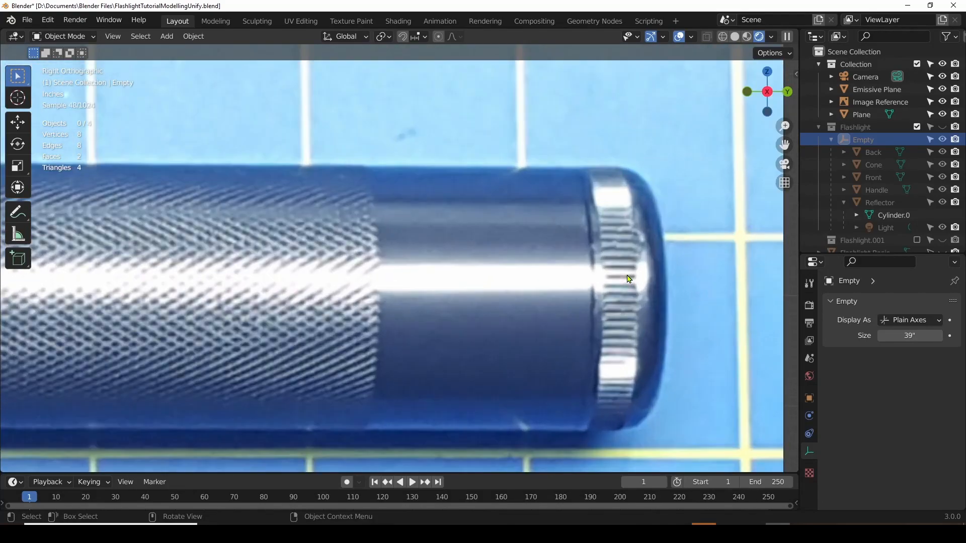
Examine the knurled grip section of the handle in the reference photo up close.
scroll(627, 304, "down", 4)
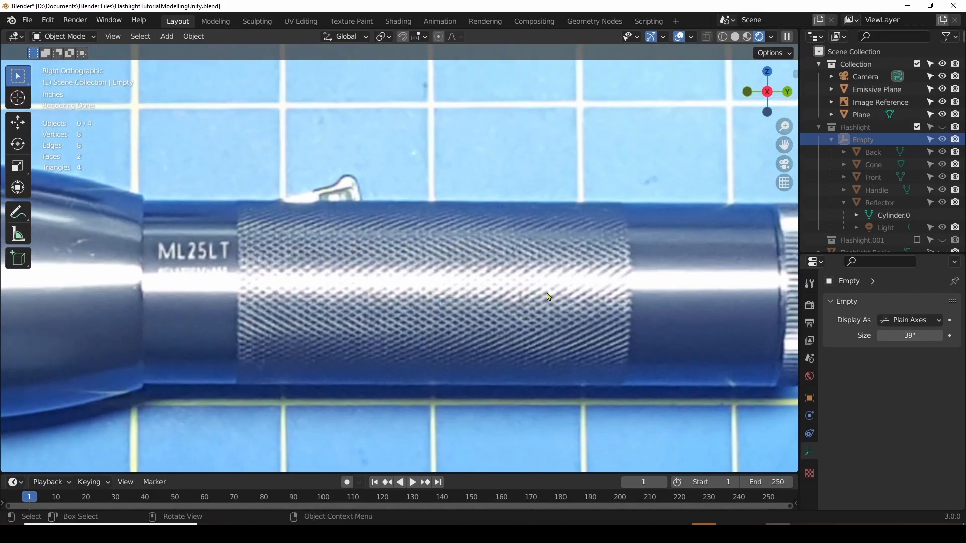
scroll(464, 292, "up", 1)
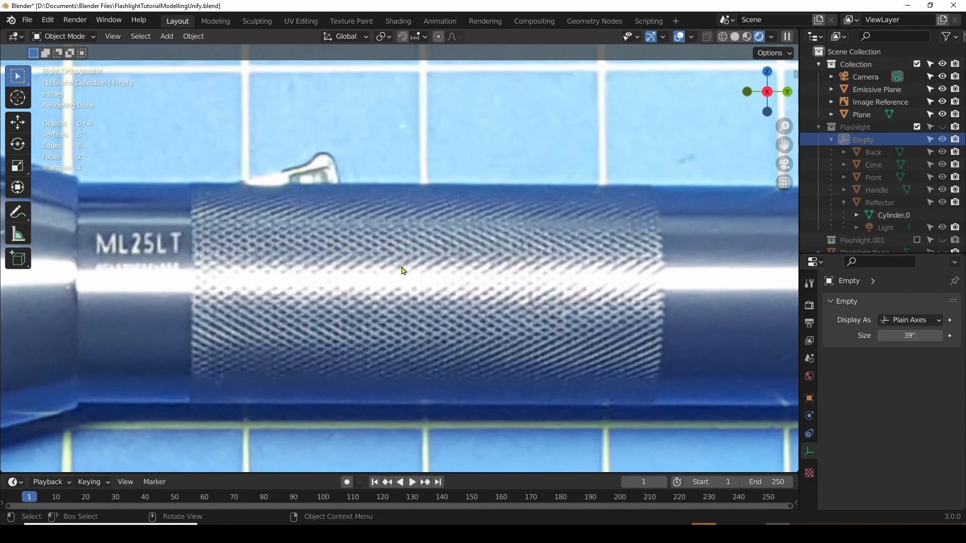
scroll(391, 324, "down", 1)
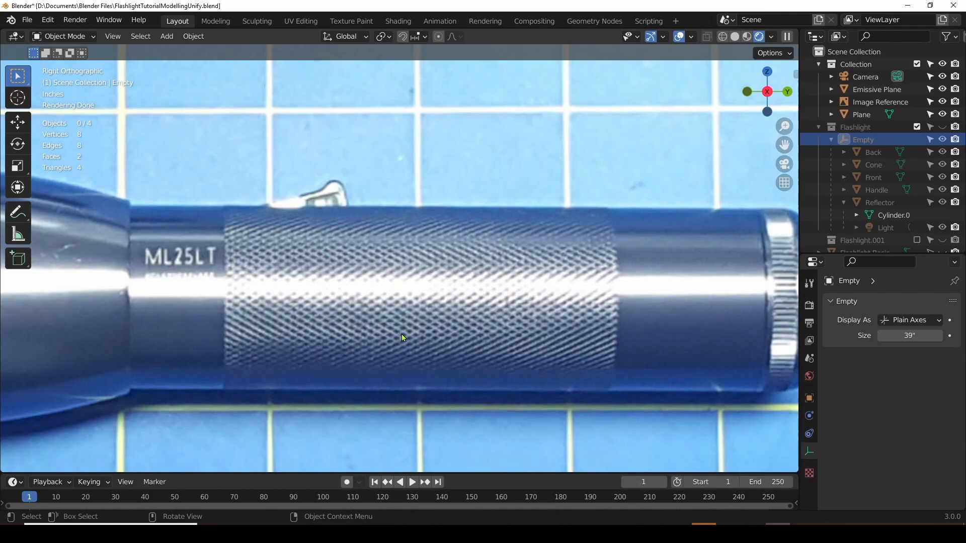
scroll(416, 339, "down", 1)
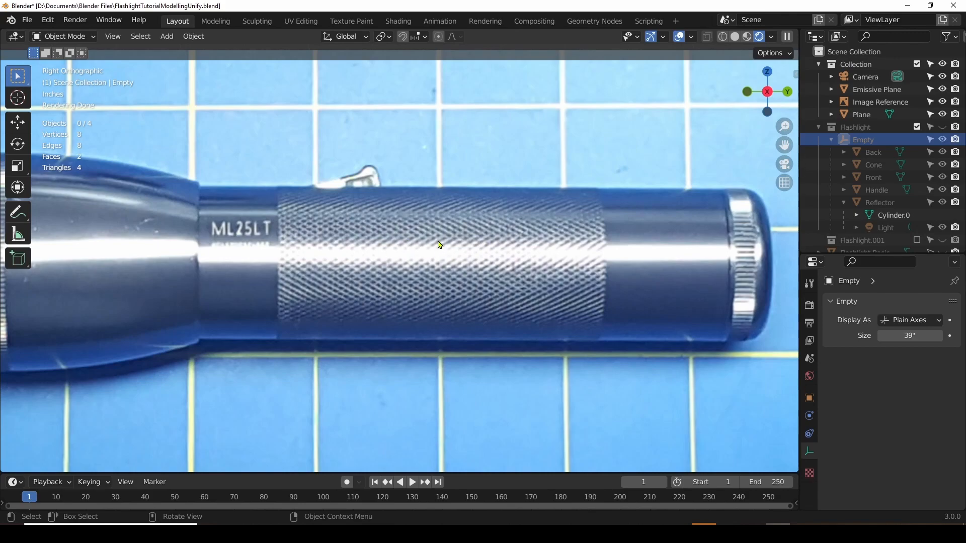
scroll(439, 243, "up", 2)
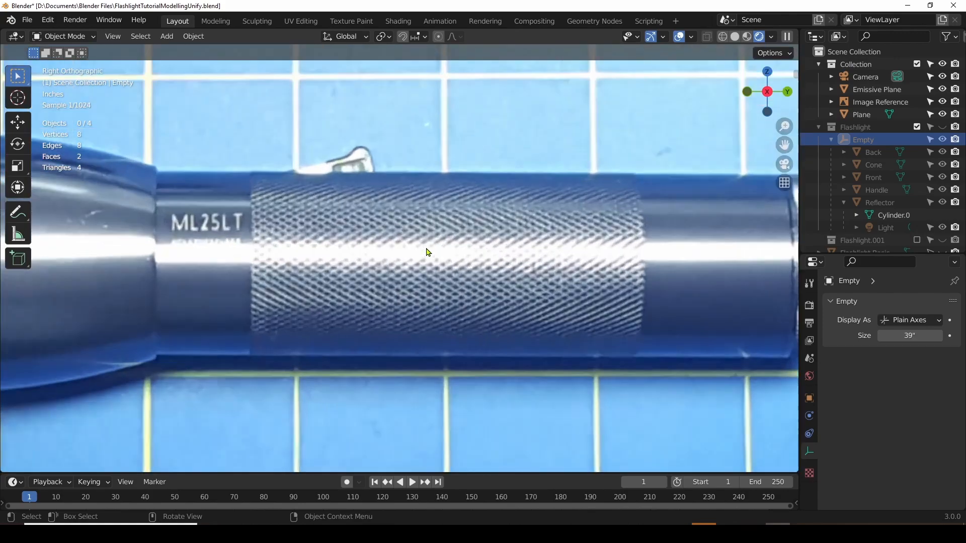
scroll(455, 244, "down", 2)
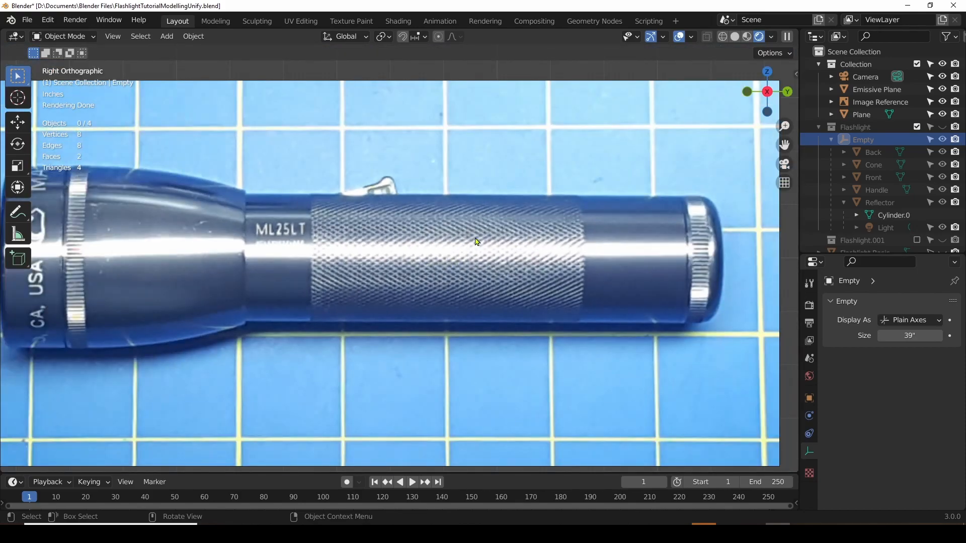
scroll(468, 251, "up", 2)
scroll(404, 242, "down", 2)
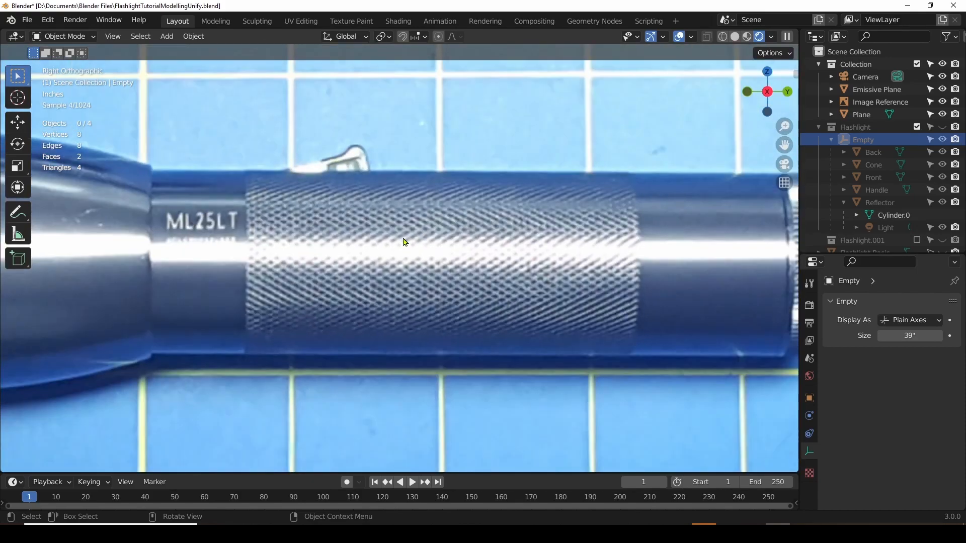
Examine the flashlight head and its ridged ring in the reference photo, ending with the whole flashlight in view.
middle_click_drag(327, 252, 530, 260, "shift")
scroll(269, 252, "up", 2)
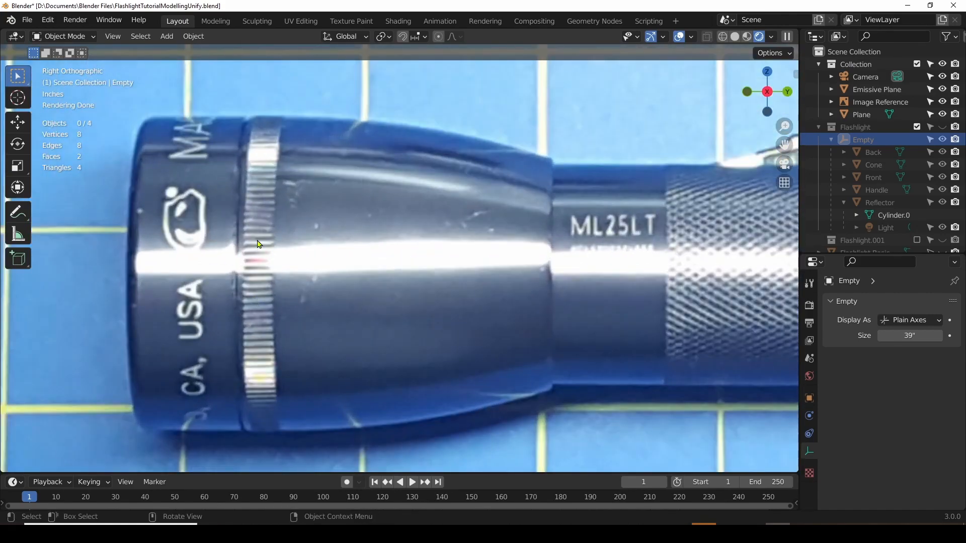
scroll(258, 244, "down", 4)
scroll(262, 217, "up", 4)
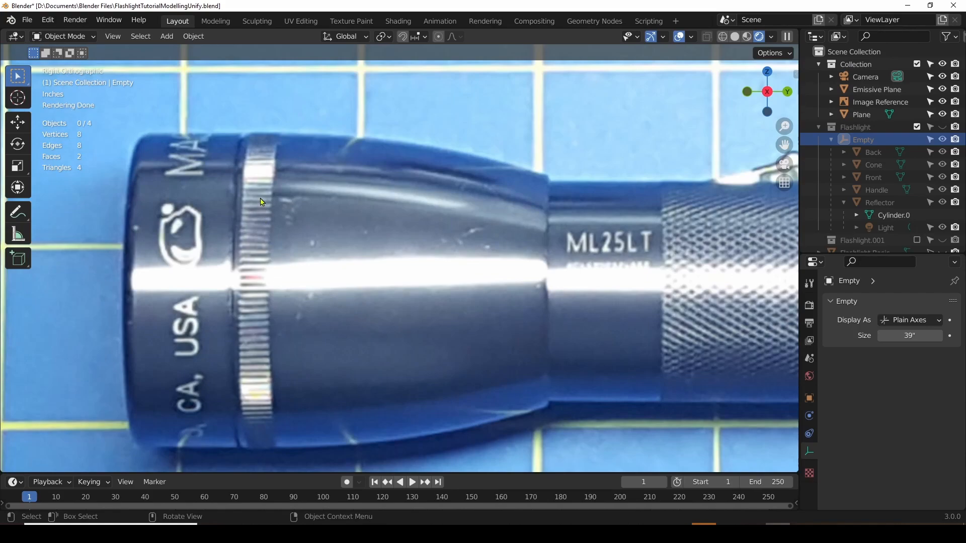
scroll(247, 347, "down", 2)
scroll(248, 347, "down", 2)
scroll(248, 346, "up", 2)
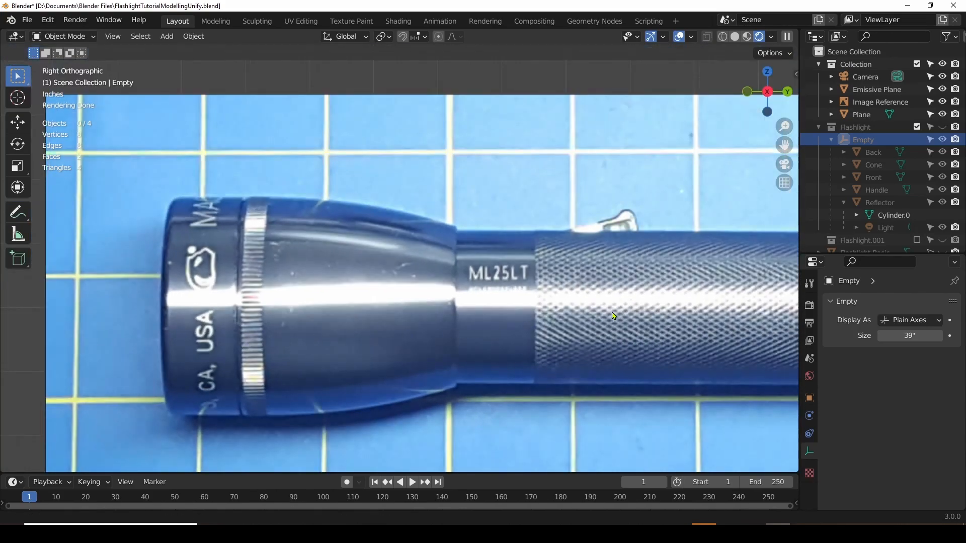
middle_click_drag(606, 313, 418, 301, "shift")
scroll(427, 294, "down", 3)
scroll(447, 295, "up", 1)
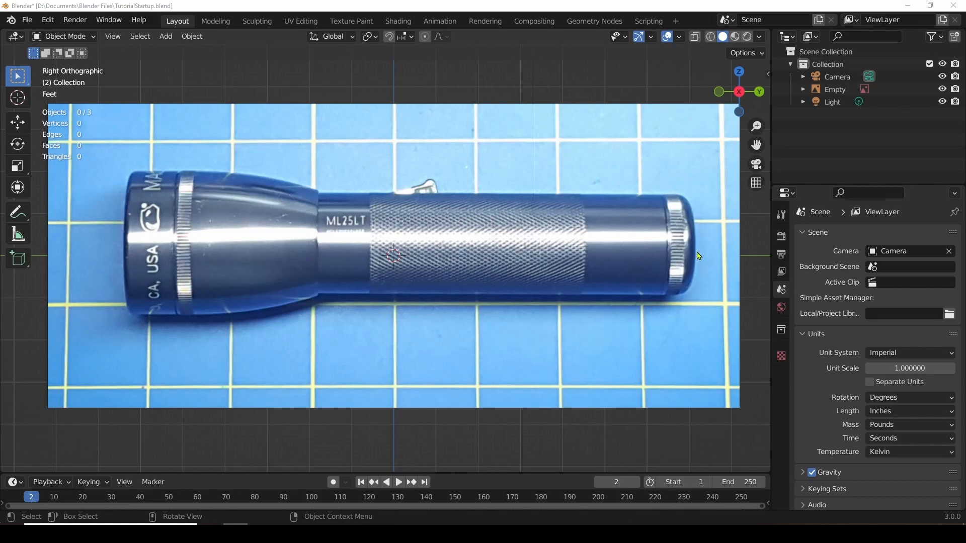
Select the flashlight reference image in the TutorialStartup file and inspect the ridged ring of its tail cap.
left_click(715, 244)
scroll(715, 245, "up", 5)
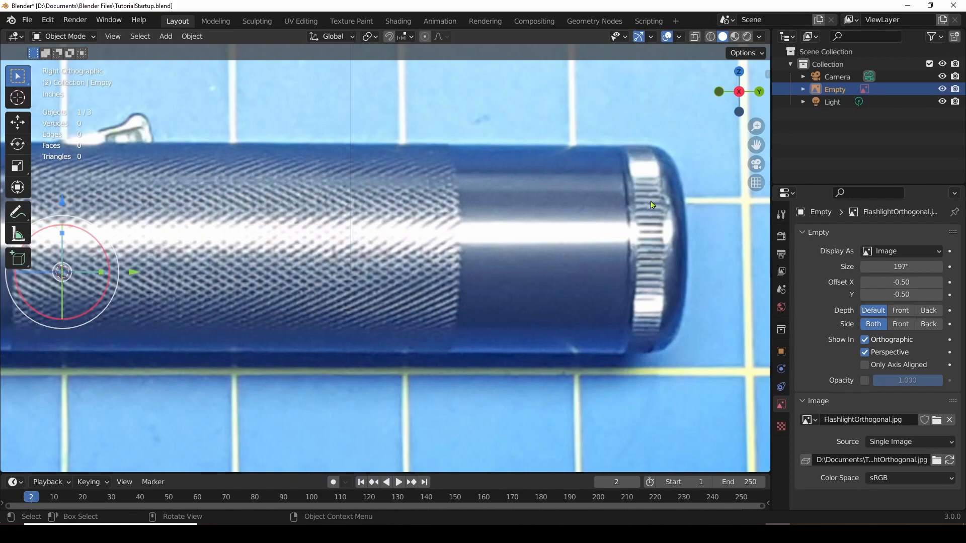
scroll(651, 205, "down", 5)
scroll(511, 187, "up", 1)
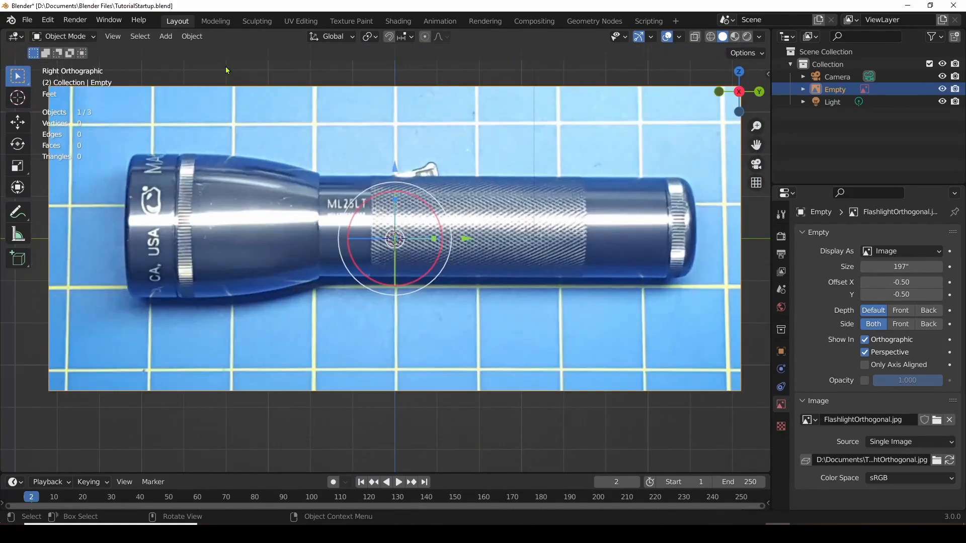
Add a cylinder at the origin and rotate it about the X axis so it lies along the flashlight's length.
left_click(165, 36)
mouse_move(211, 50)
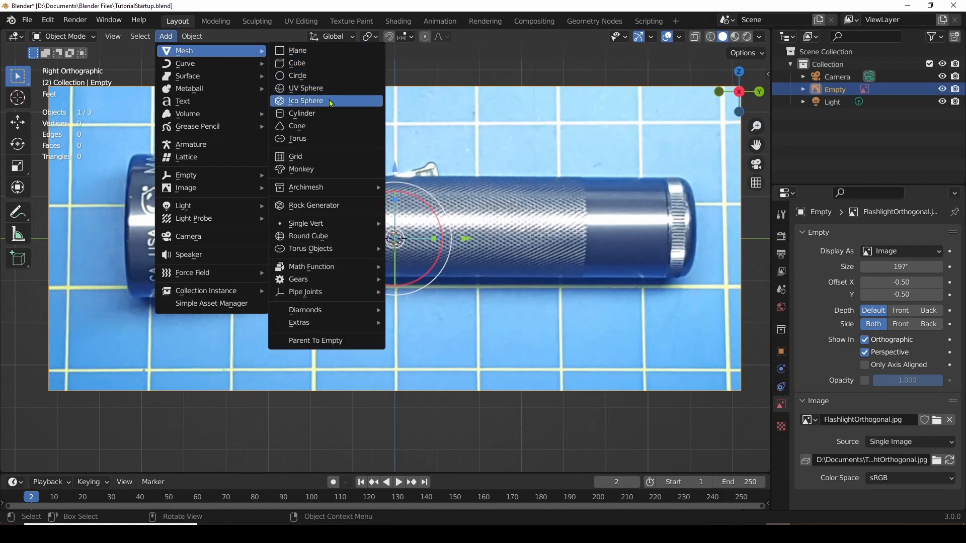
left_click(319, 116)
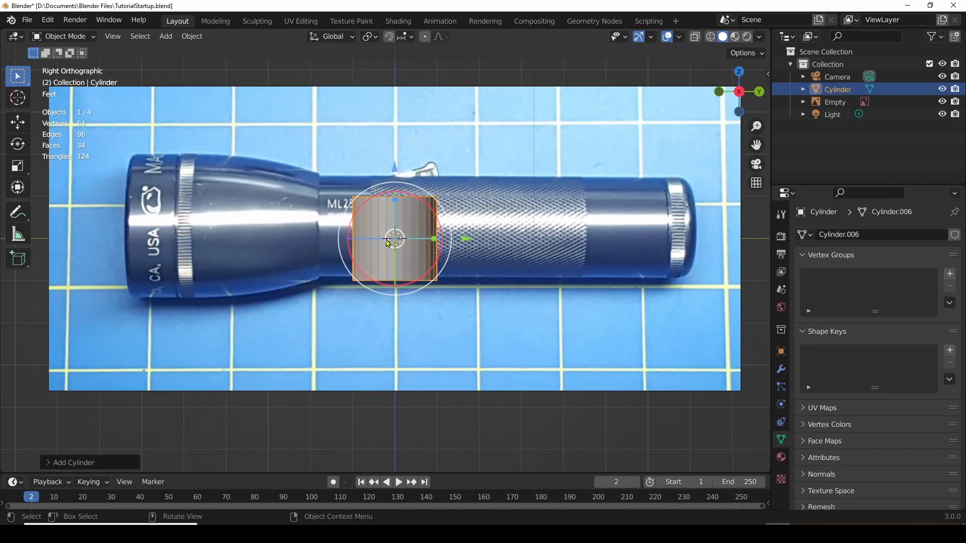
scroll(394, 229, "up", 3)
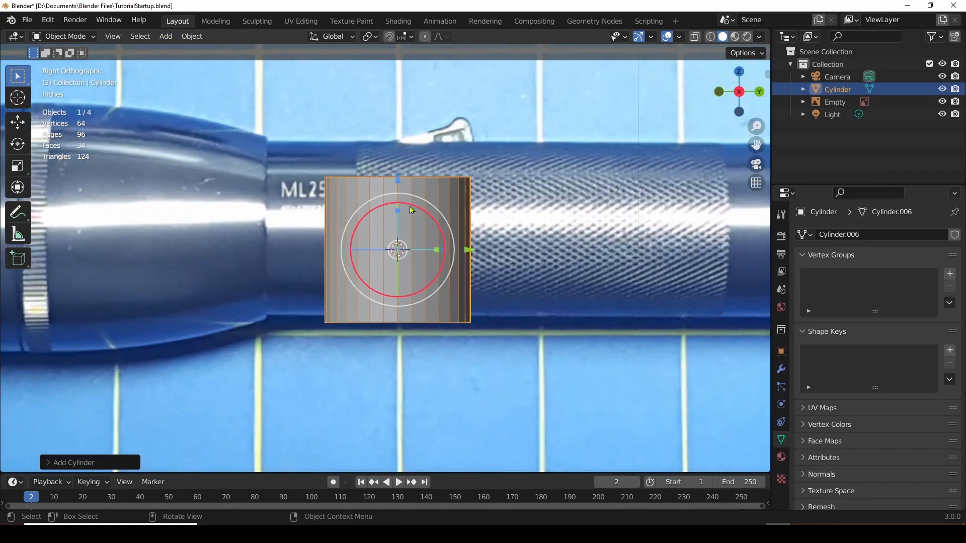
left_click_drag(409, 207, 362, 244)
scroll(558, 306, "down", 3)
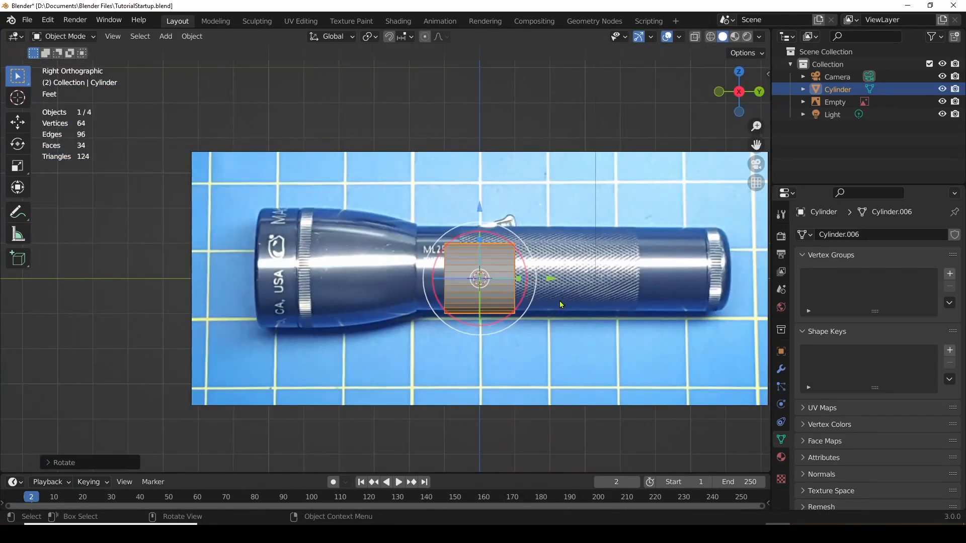
Move the cylinder onto the plain section beside the tail cap and shorten it along the Y axis.
middle_click_drag(561, 304, 408, 264, "shift")
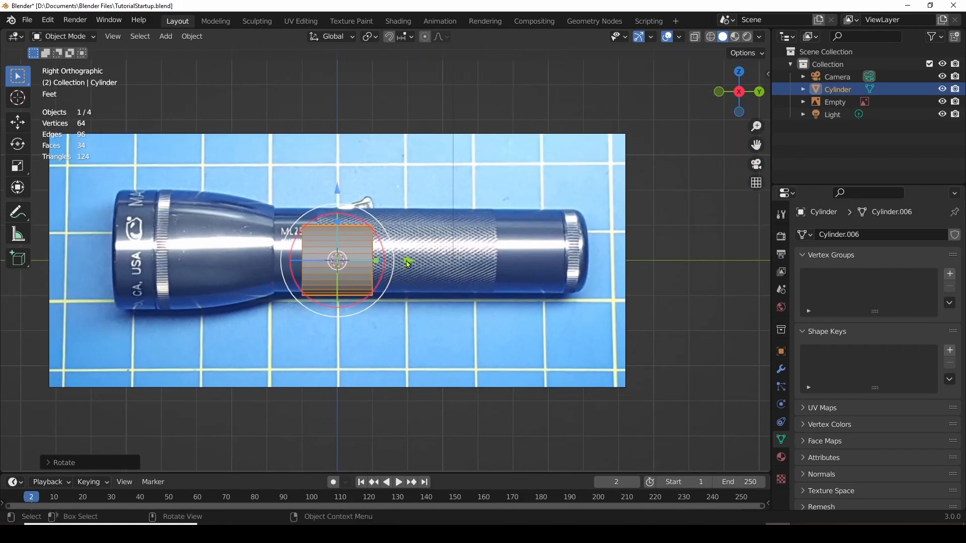
left_click_drag(415, 259, 601, 252)
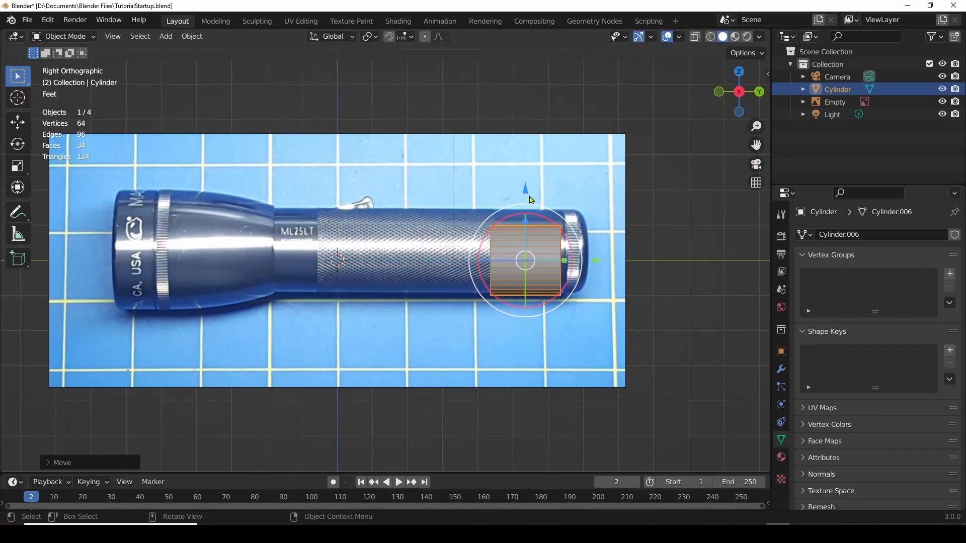
mouse_move(526, 214)
left_mouse_down()
mouse_move(526, 191)
mouse_move(526, 201)
left_mouse_up()
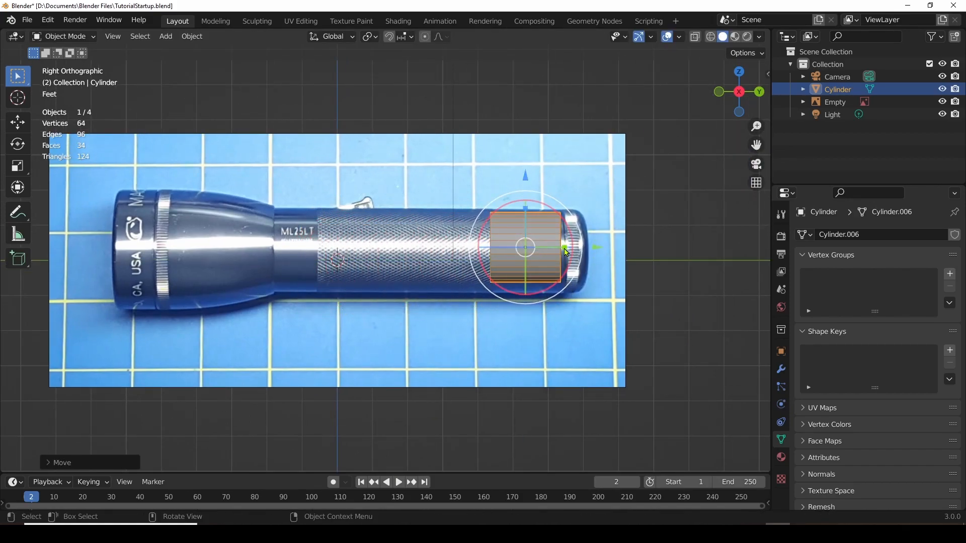
key("s")
key("y")
left_click(533, 250)
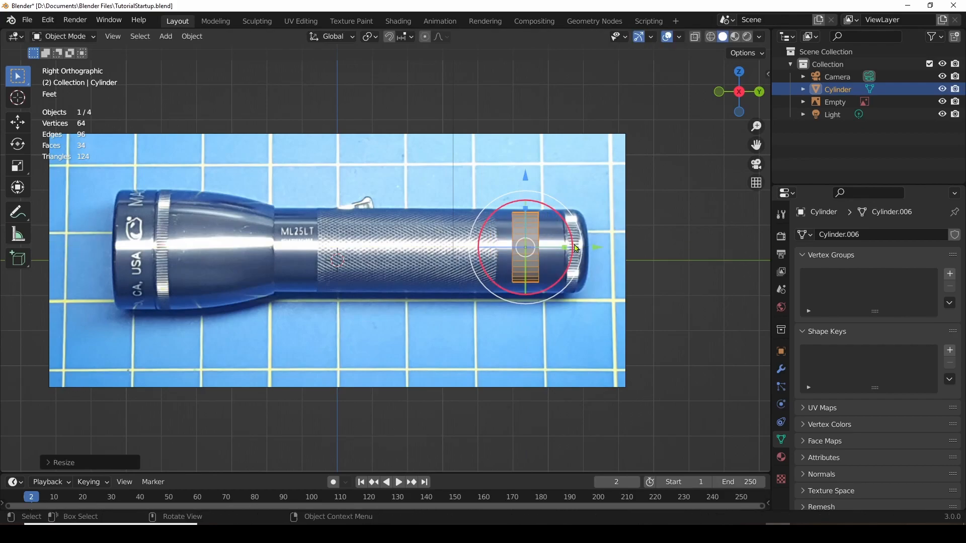
left_click_drag(598, 250, 625, 248)
Scale the cylinder up to the diameter of the flashlight body and lower it to line up with the photo.
scroll(579, 238, "up", 7)
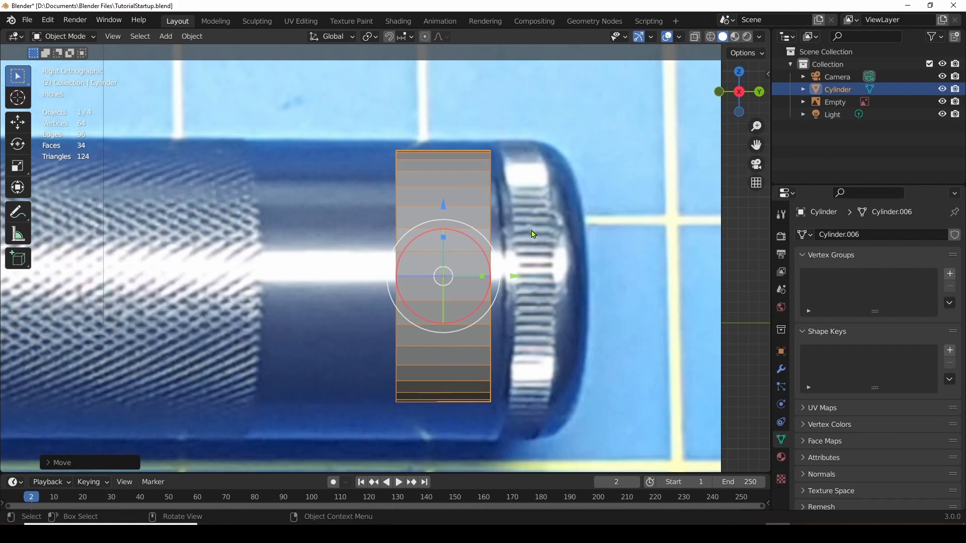
key("s")
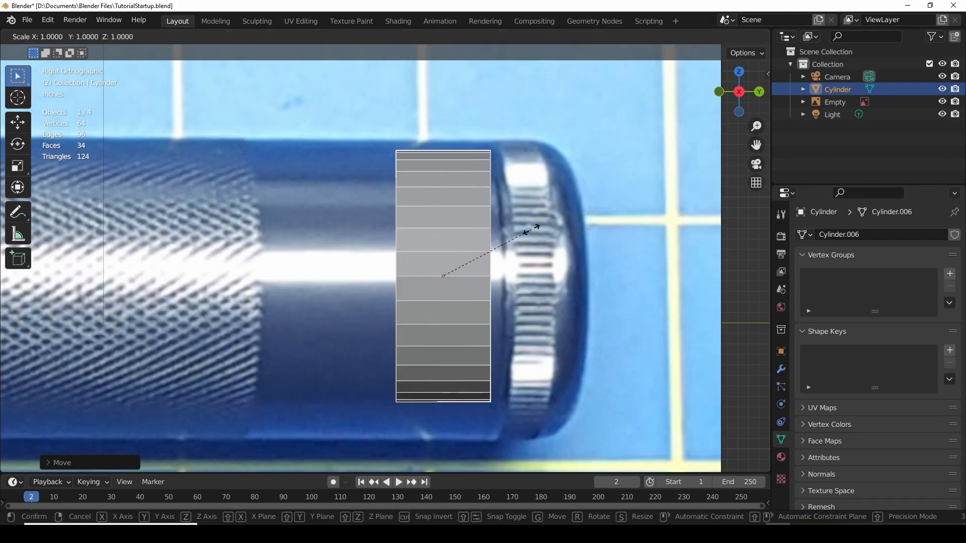
left_click(551, 227)
left_click_drag(442, 207, 440, 219)
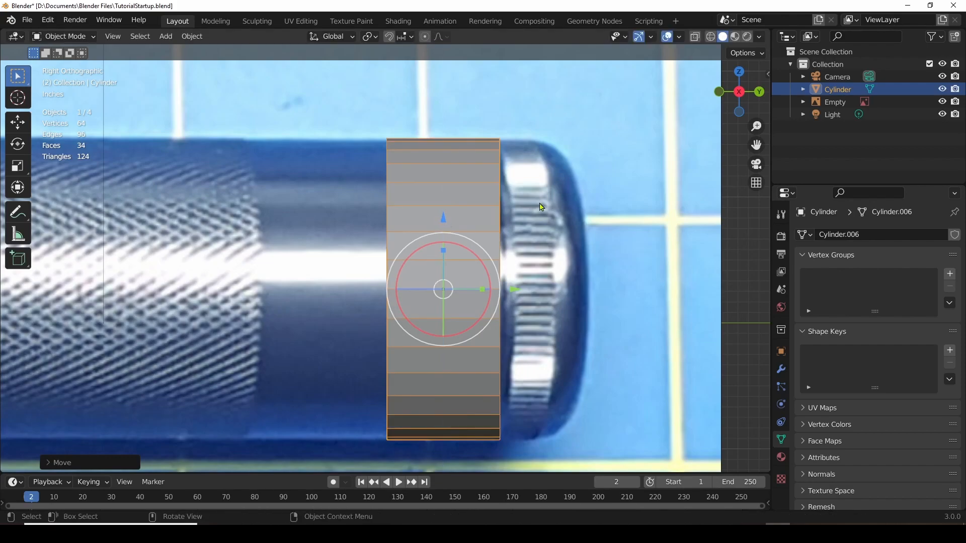
Inspect the tail-cap ridges in the reference image beside the cylinder's faces, and delete the test cylinder.
left_click(562, 265)
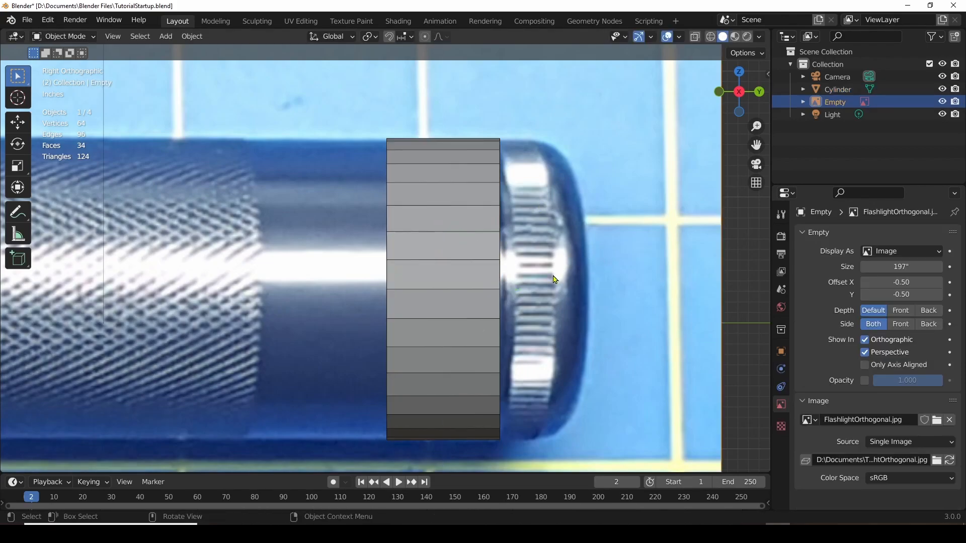
scroll(553, 278, "up", 4)
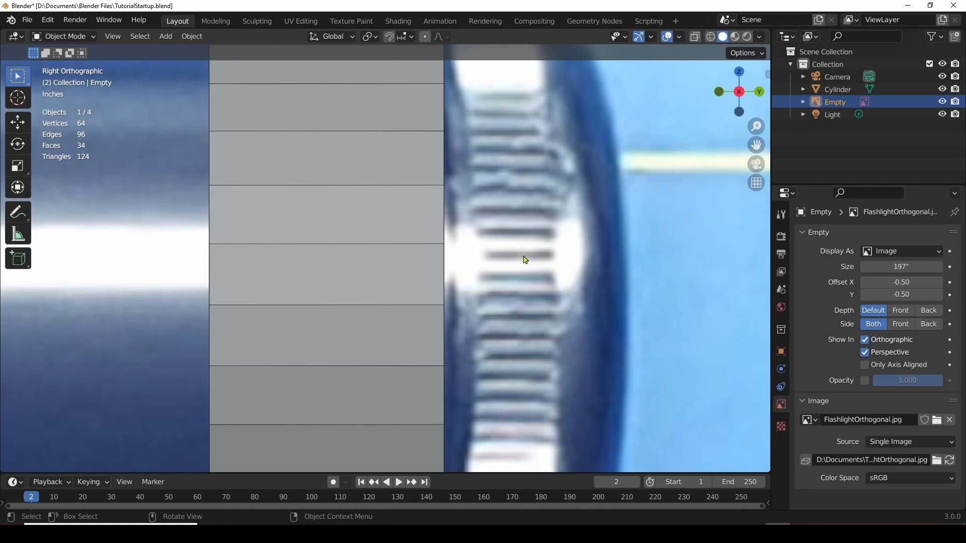
scroll(528, 255, "down", 6)
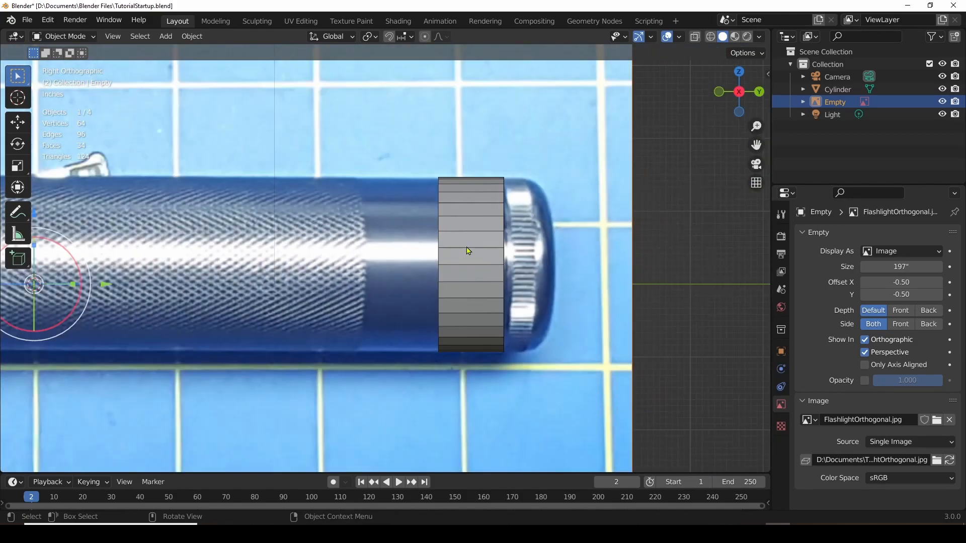
left_click(480, 263)
key("Delete")
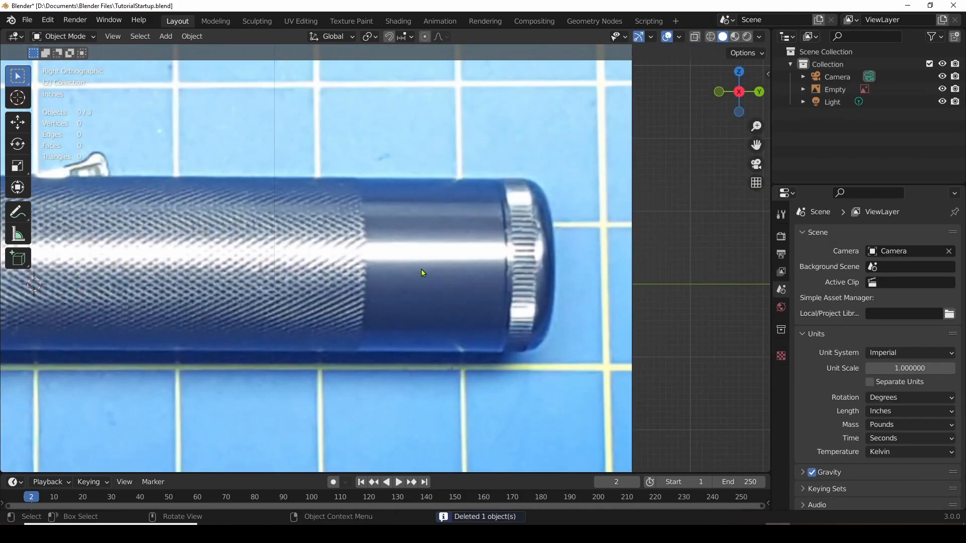
Add a cylinder at the origin and set its vertex count to 200.
scroll(302, 260, "down", 3)
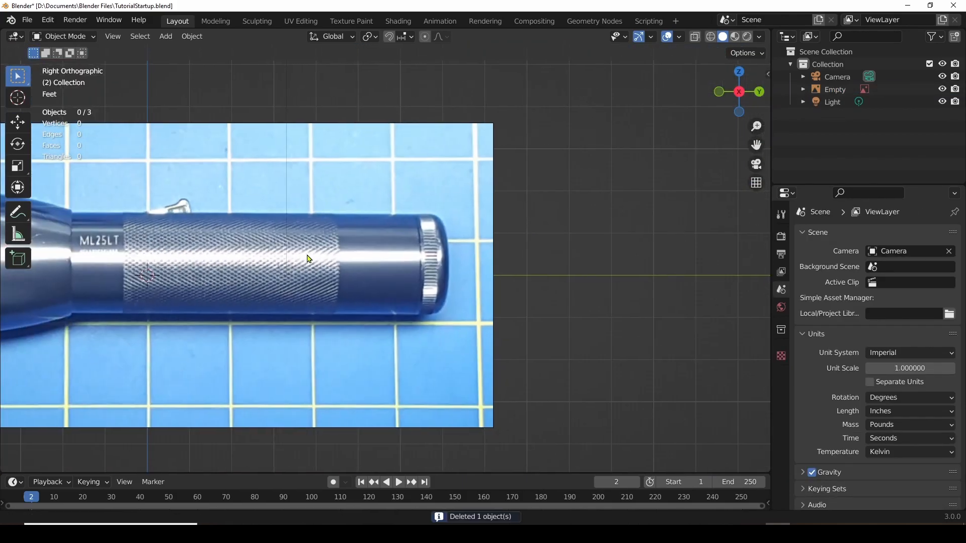
middle_click_drag(303, 259, 556, 270, "shift")
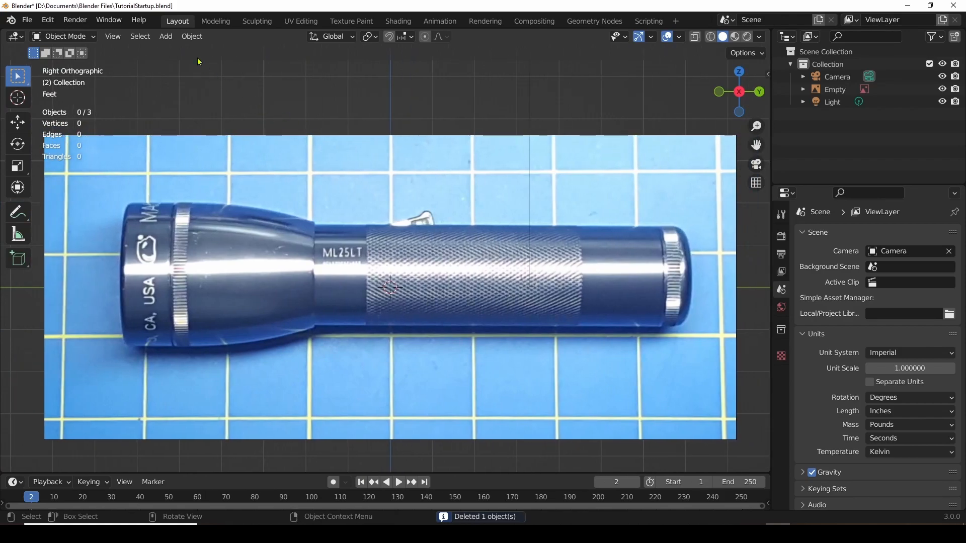
left_click(165, 36)
mouse_move(216, 51)
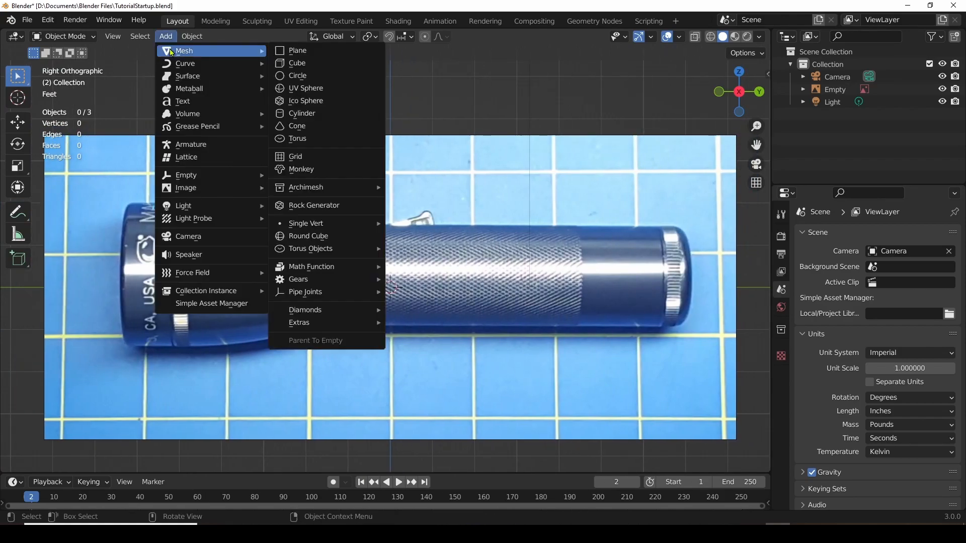
left_click(313, 115)
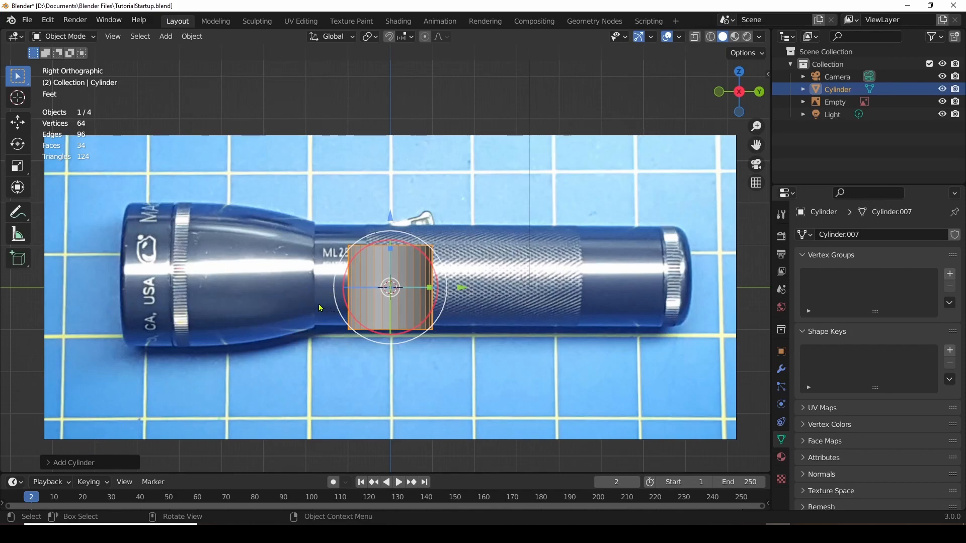
left_click(50, 463)
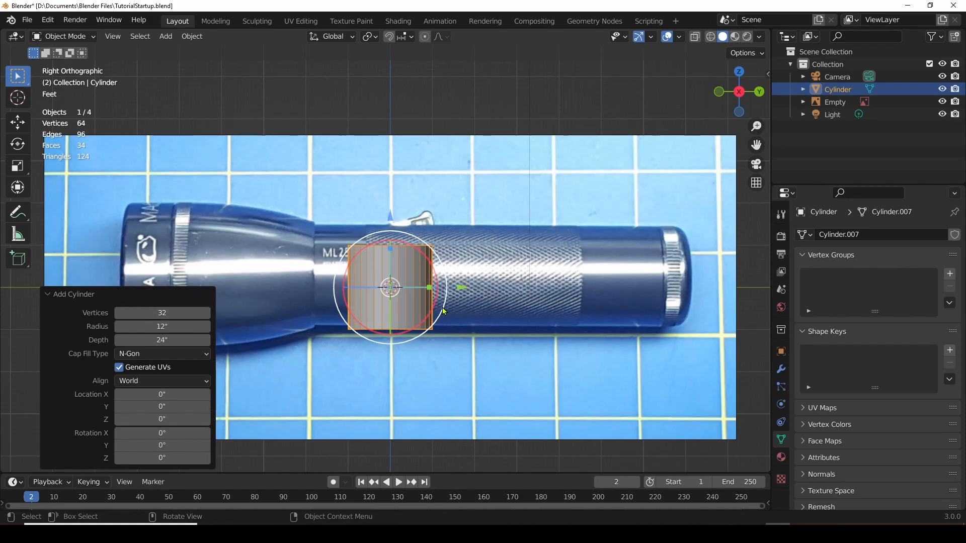
scroll(405, 294, "up", 3)
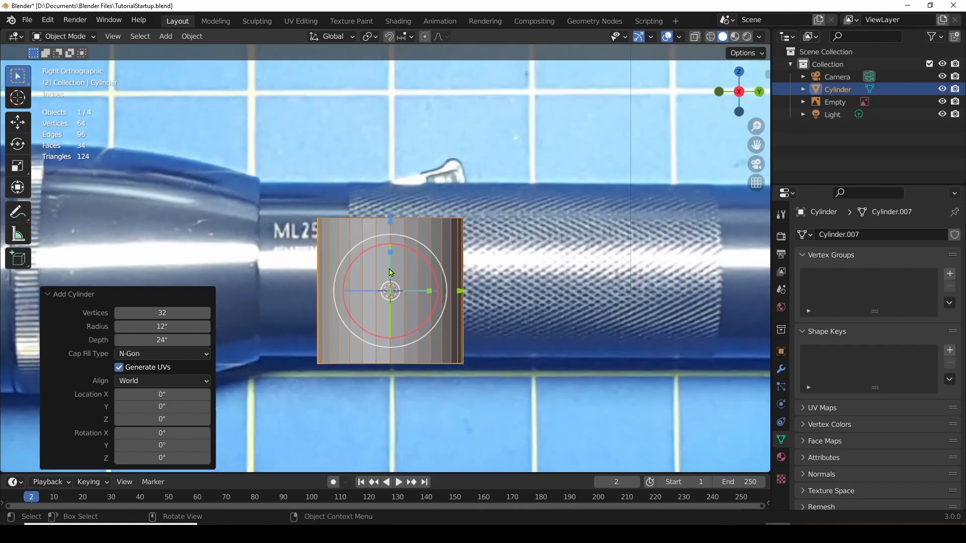
scroll(397, 280, "down", 3)
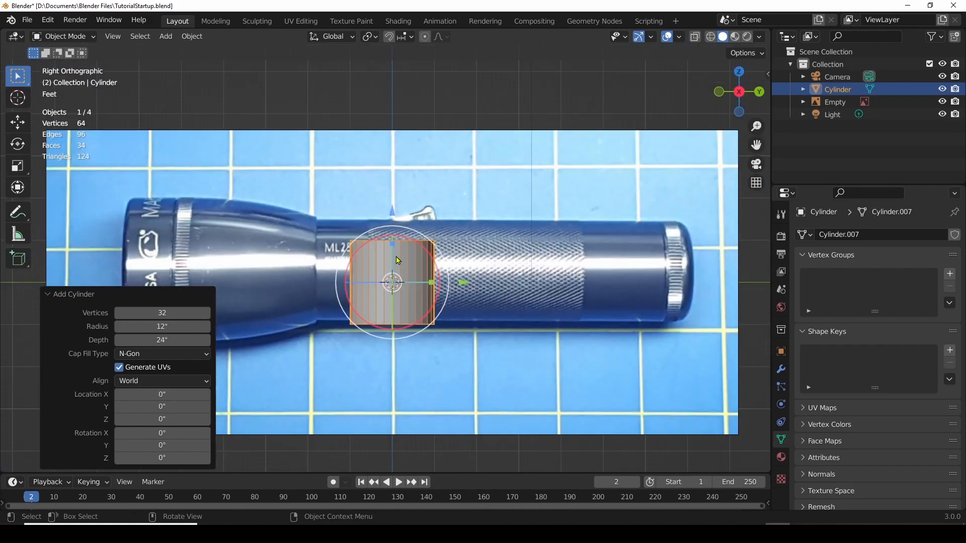
left_click(179, 313)
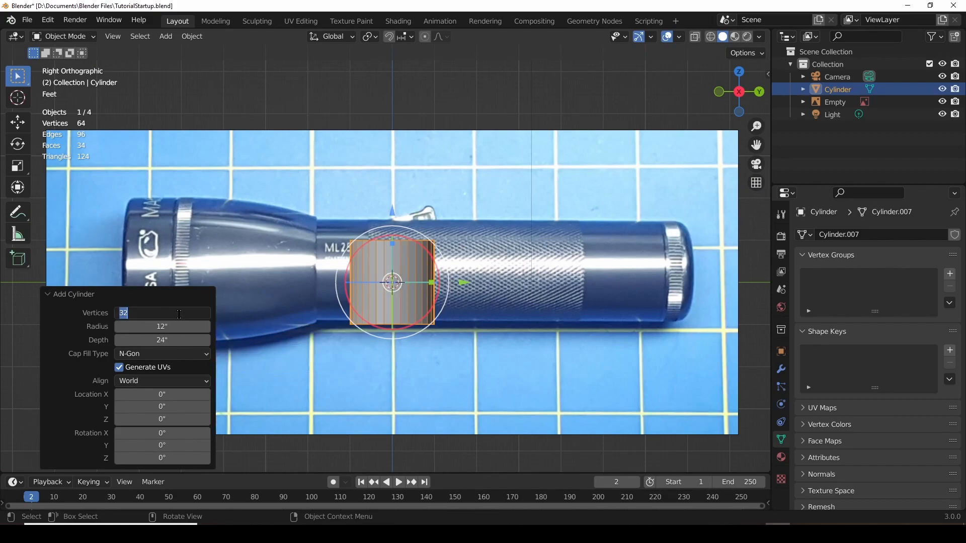
type("2")
key("Return")
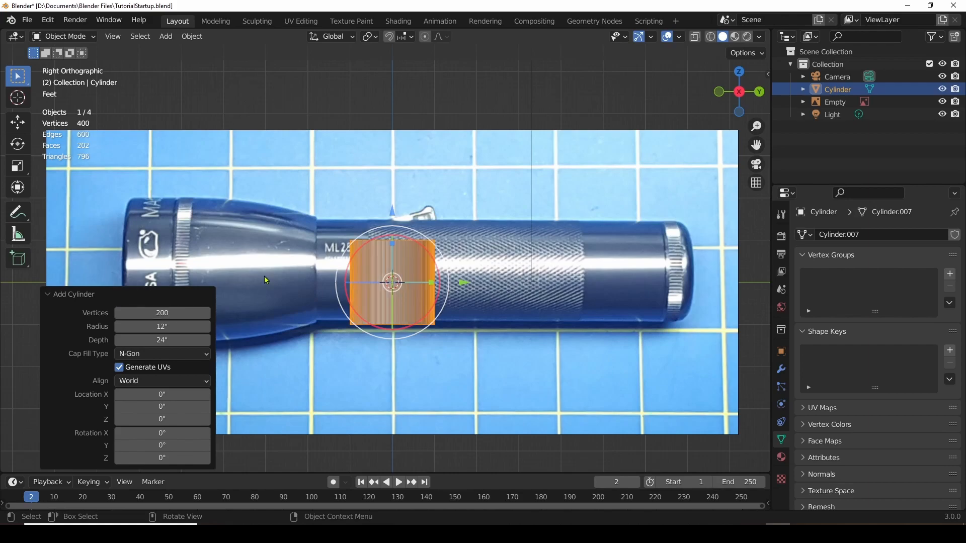
Set the new cylinder's radius to 0.5 inches.
scroll(383, 266, "up", 7)
scroll(415, 251, "down", 4)
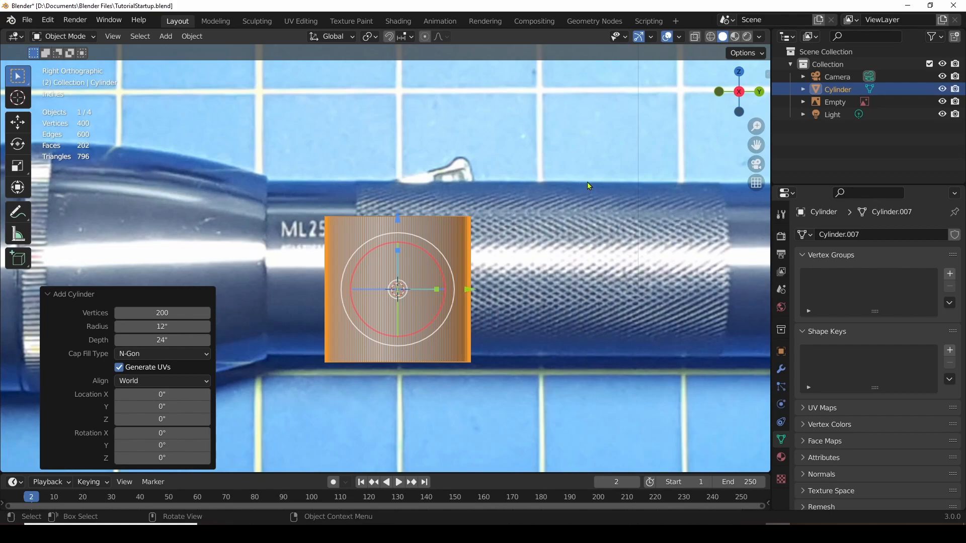
left_click(180, 327)
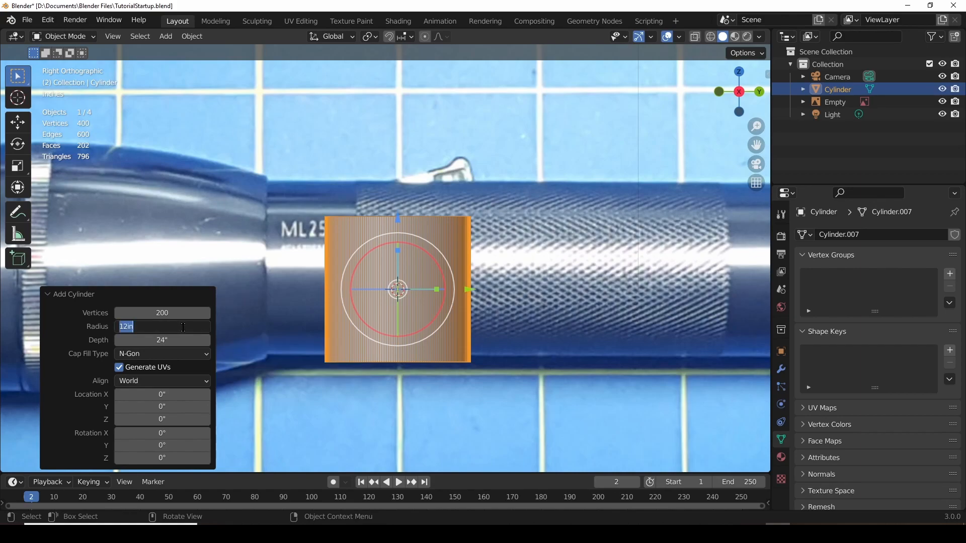
type("0.5\"")
key("Return")
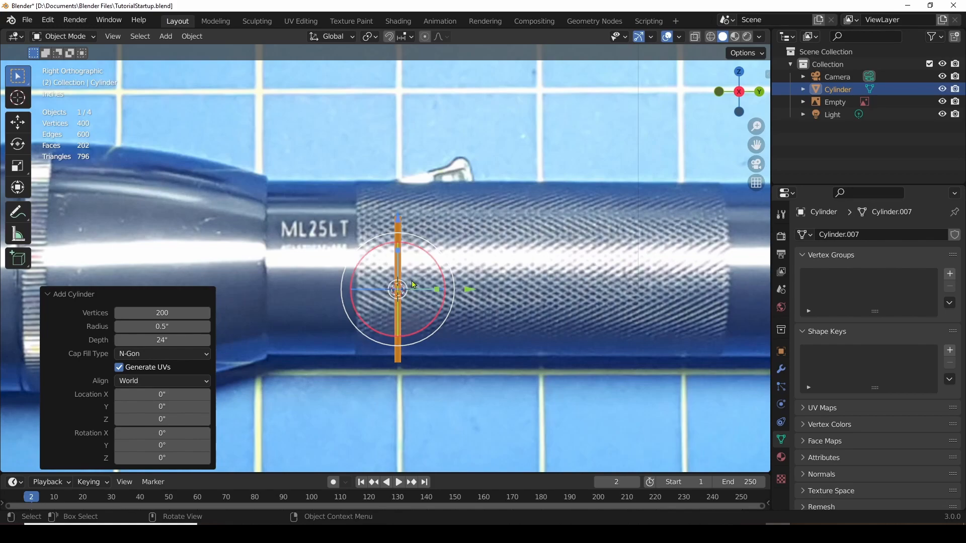
Set the new cylinder's depth to 1 inch.
scroll(397, 288, "up", 3)
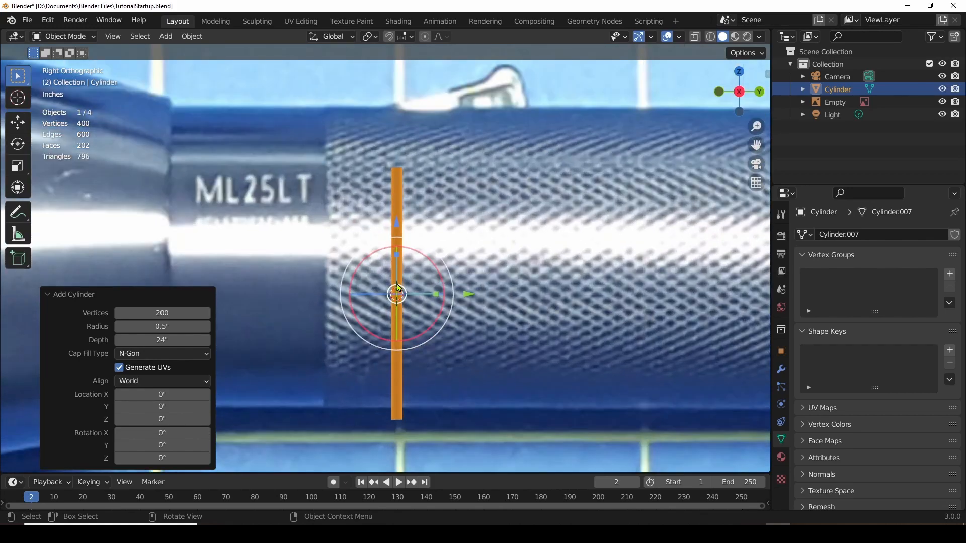
scroll(397, 291, "up", 2)
scroll(397, 291, "down", 2)
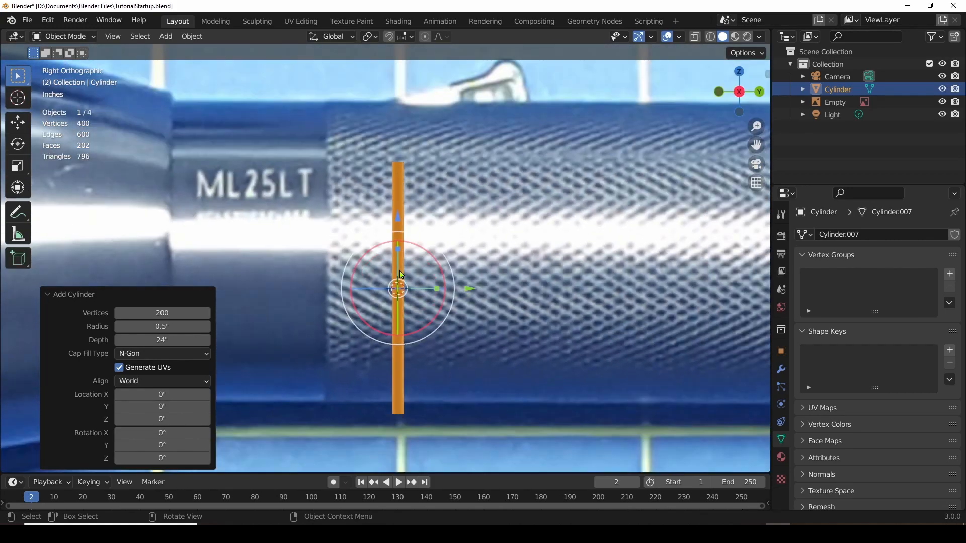
left_click(176, 340)
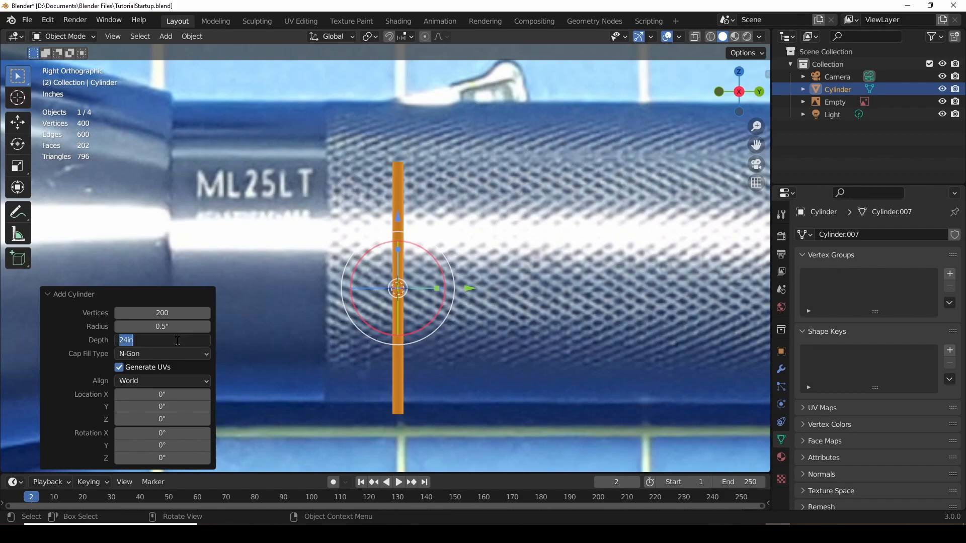
type("1\"")
key("Return")
scroll(411, 297, "up", 7)
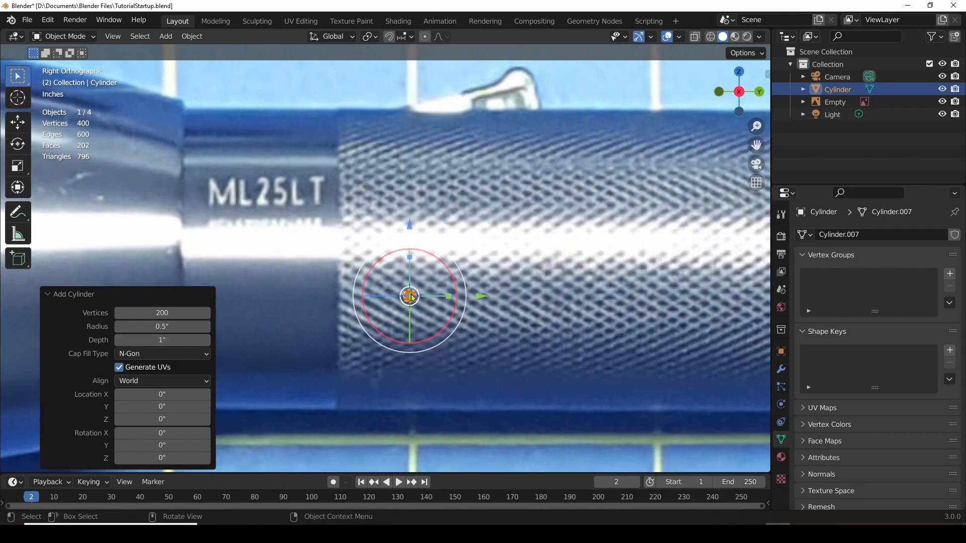
scroll(411, 297, "up", 2)
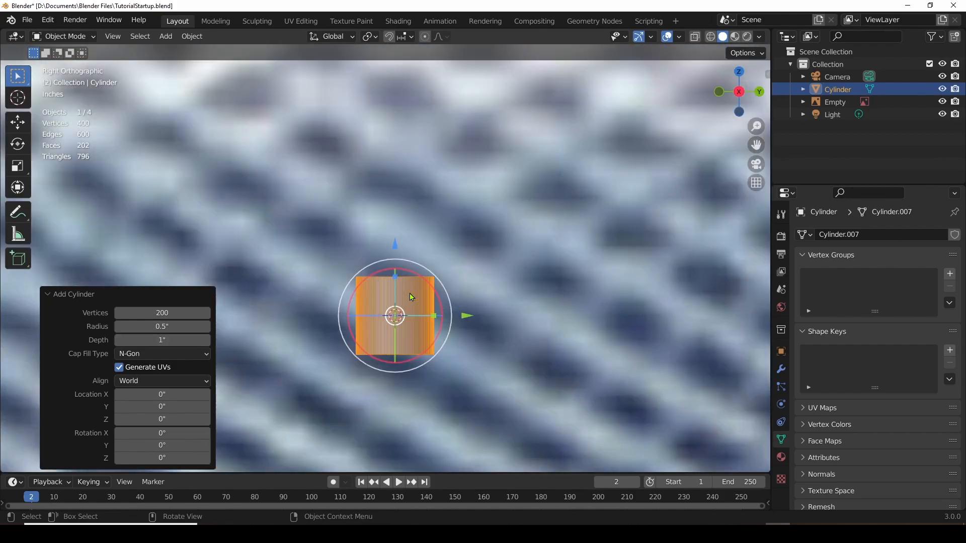
scroll(405, 298, "down", 5)
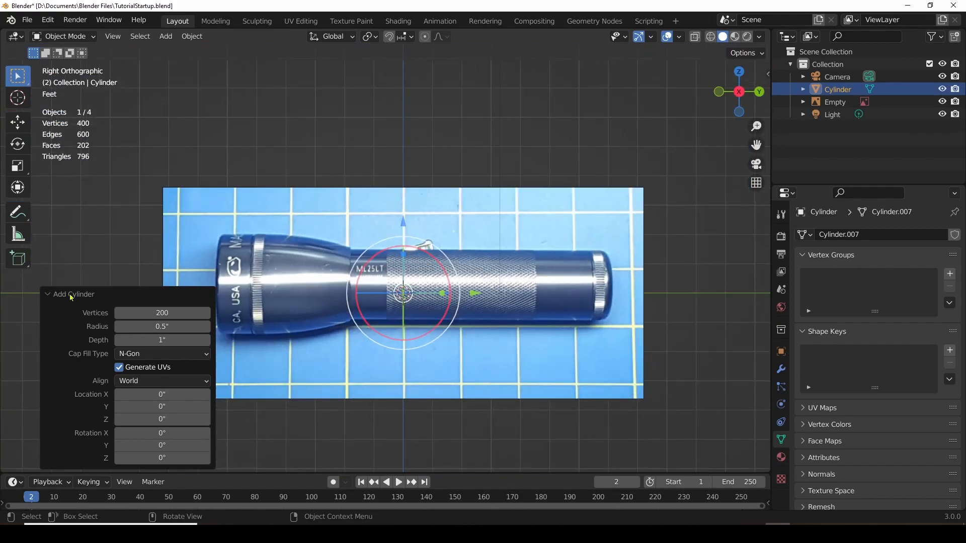
left_click(50, 295)
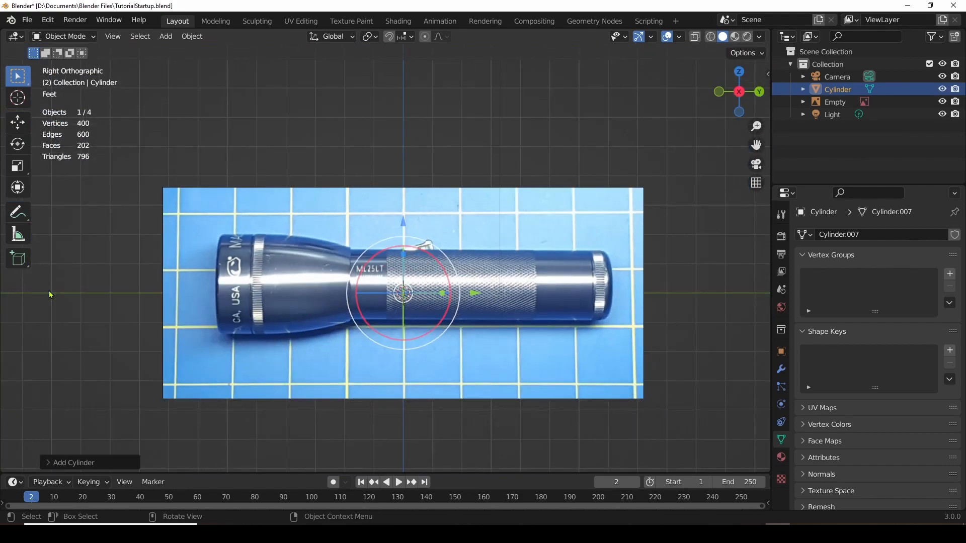
Scale the flashlight reference image down until its body is close to the cylinder's diameter, and frame it in the view.
left_click(507, 283)
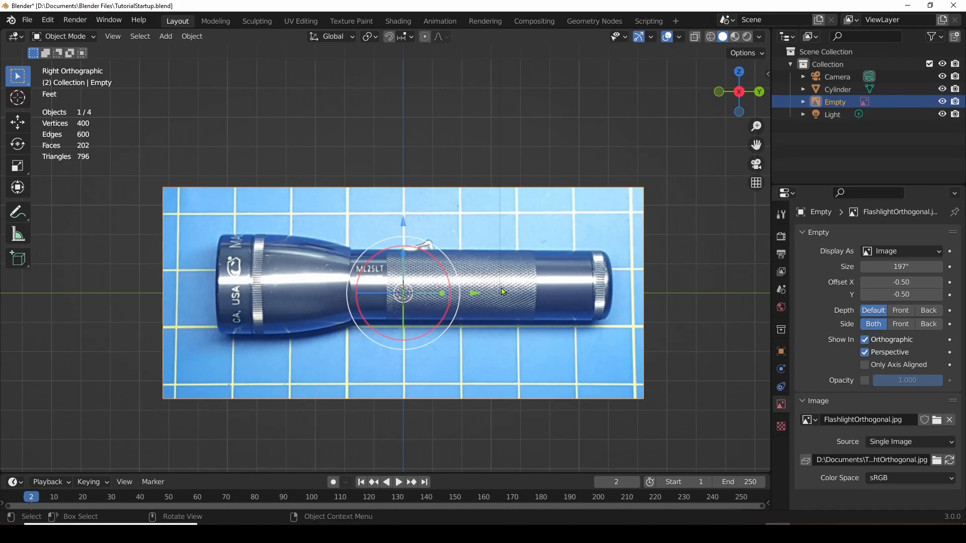
scroll(462, 328, "up", 3)
scroll(478, 270, "up", 2)
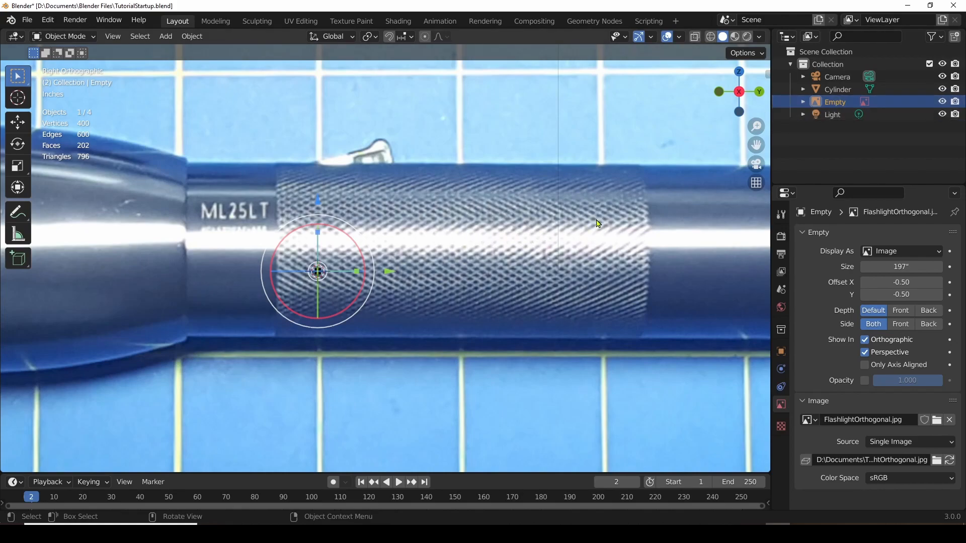
key("s")
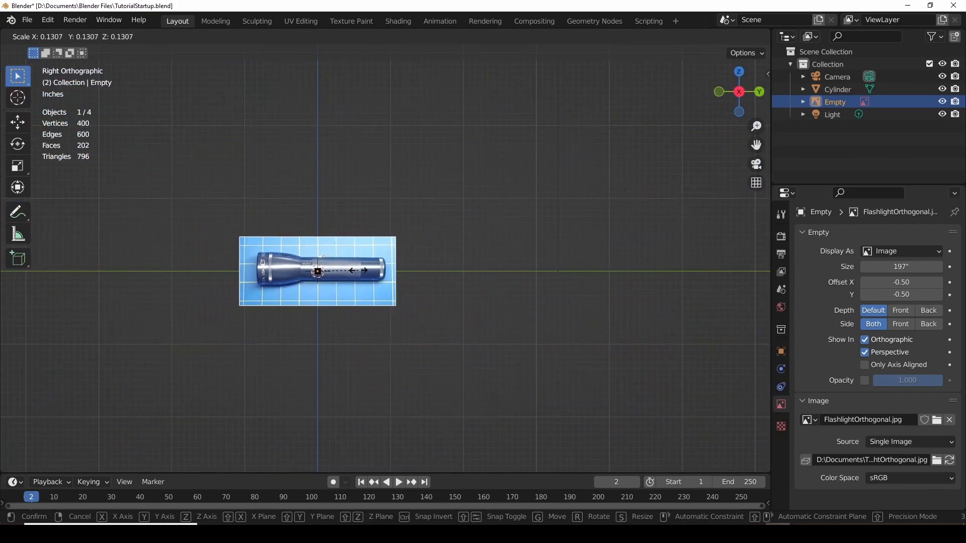
left_click(318, 272)
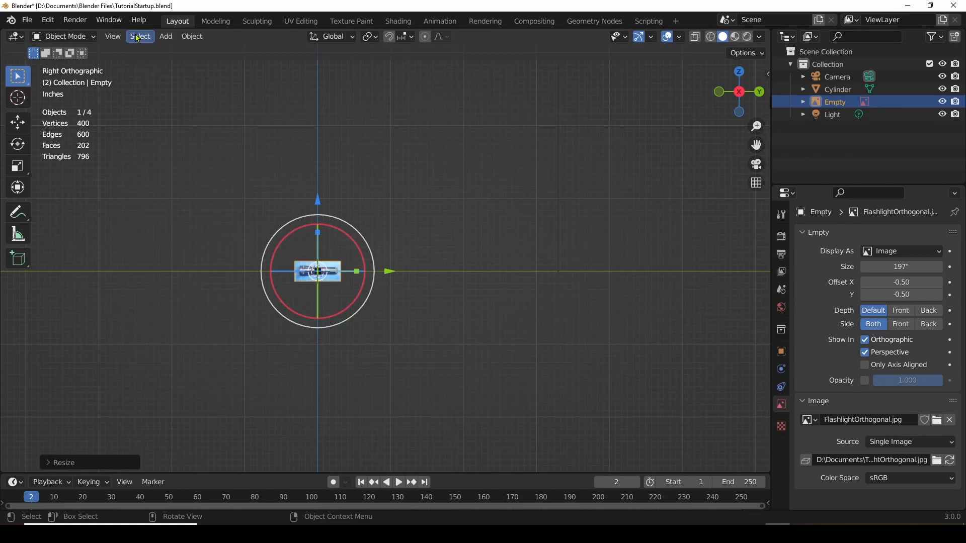
left_click(117, 39)
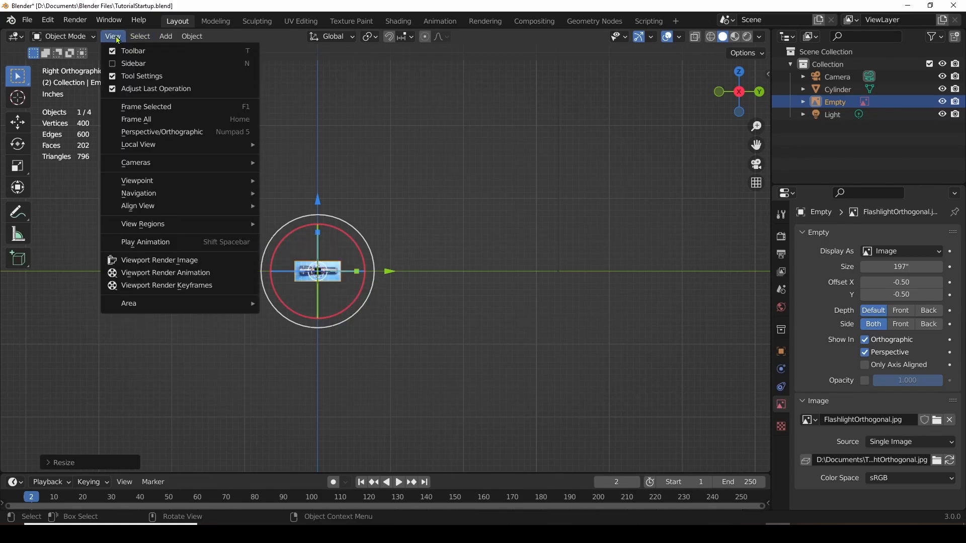
left_click(134, 109)
scroll(357, 124, "up", 6)
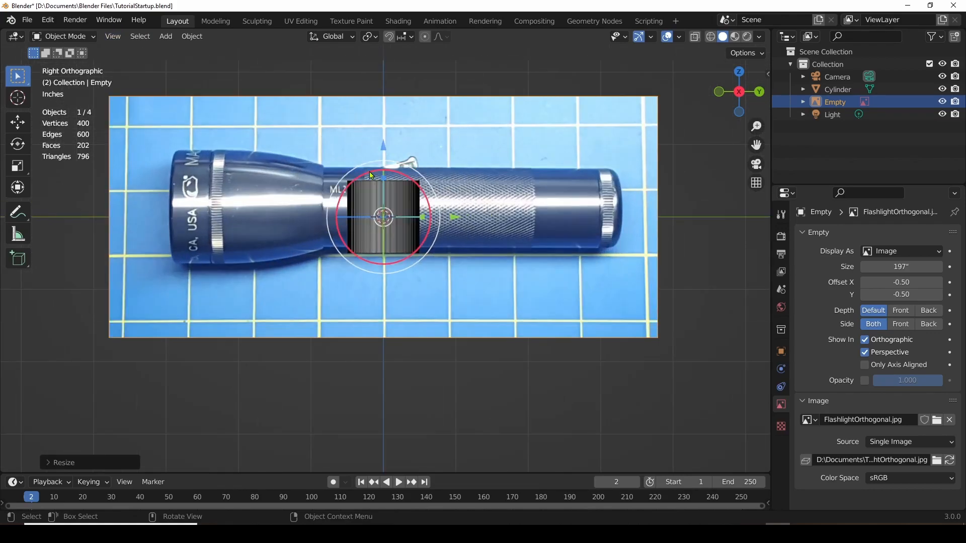
scroll(390, 212, "up", 2)
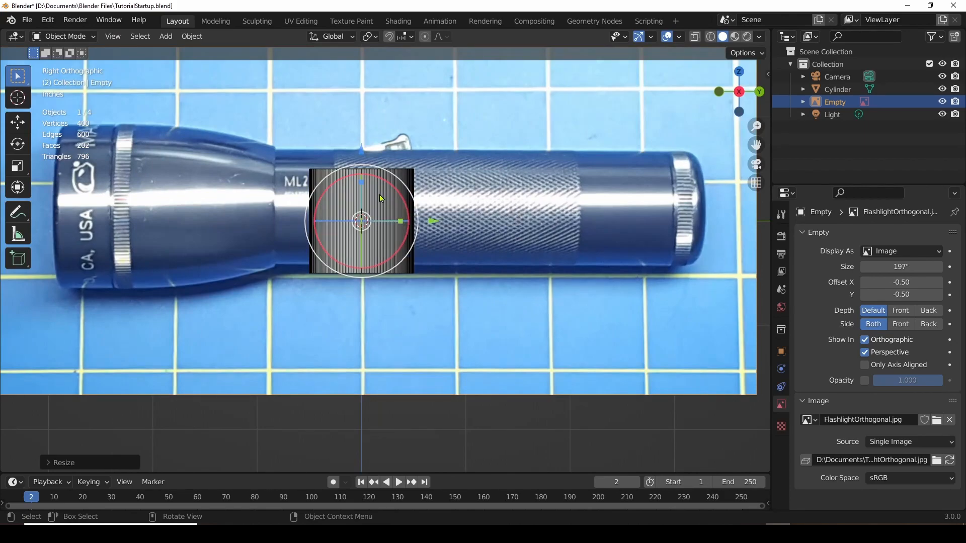
Select the cylinder and apply its rotation and scale.
left_click(833, 90)
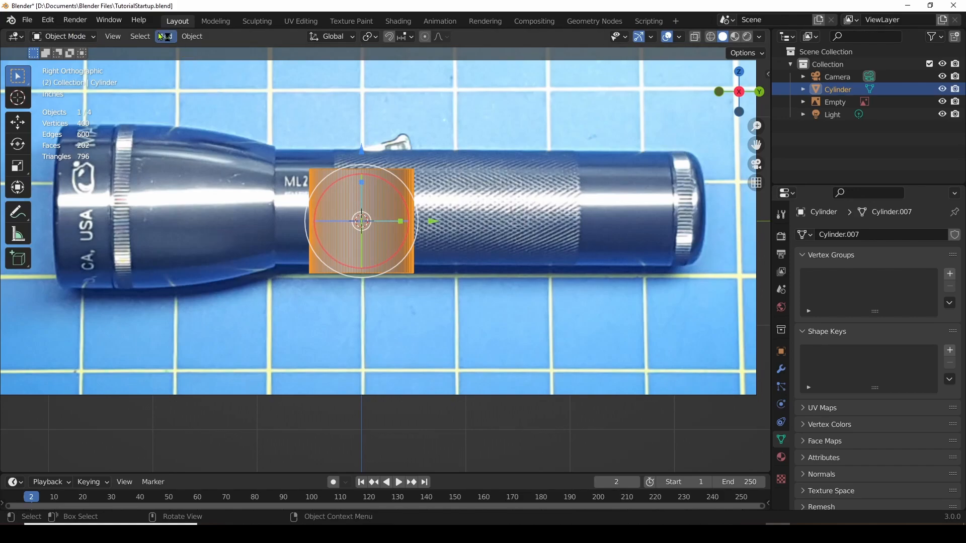
left_click(192, 37)
mouse_move(202, 102)
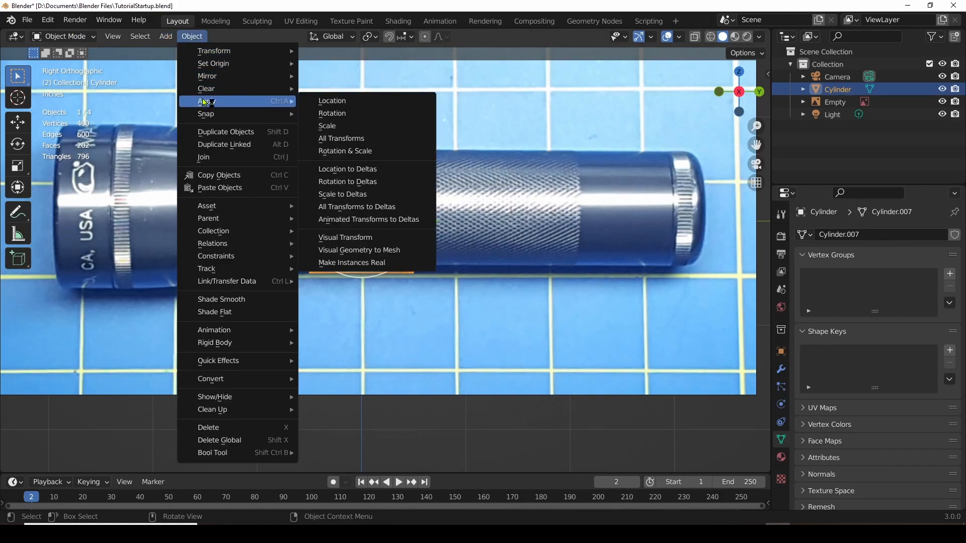
left_click(330, 150)
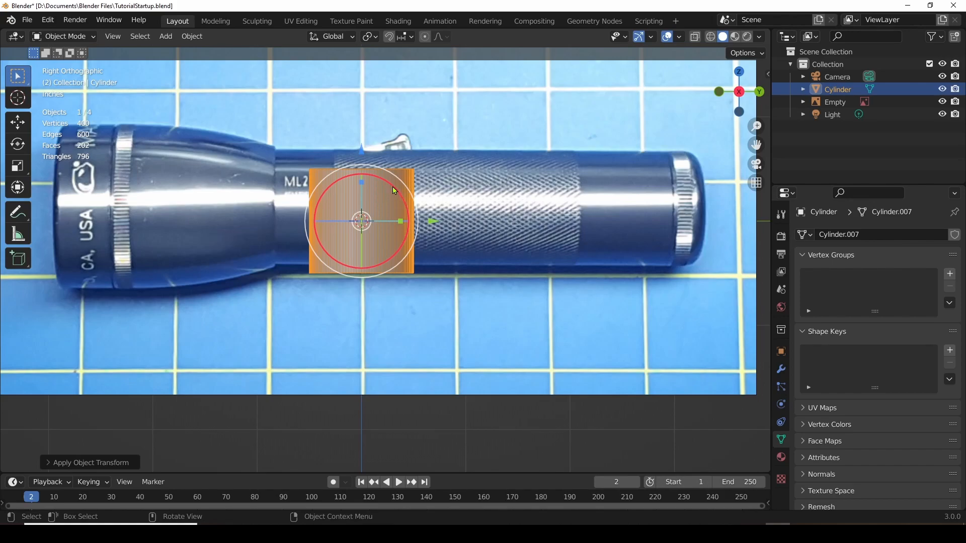
Rotate the cylinder 90 degrees about the X axis so it lies along the flashlight's length.
left_click_drag(395, 190, 384, 182)
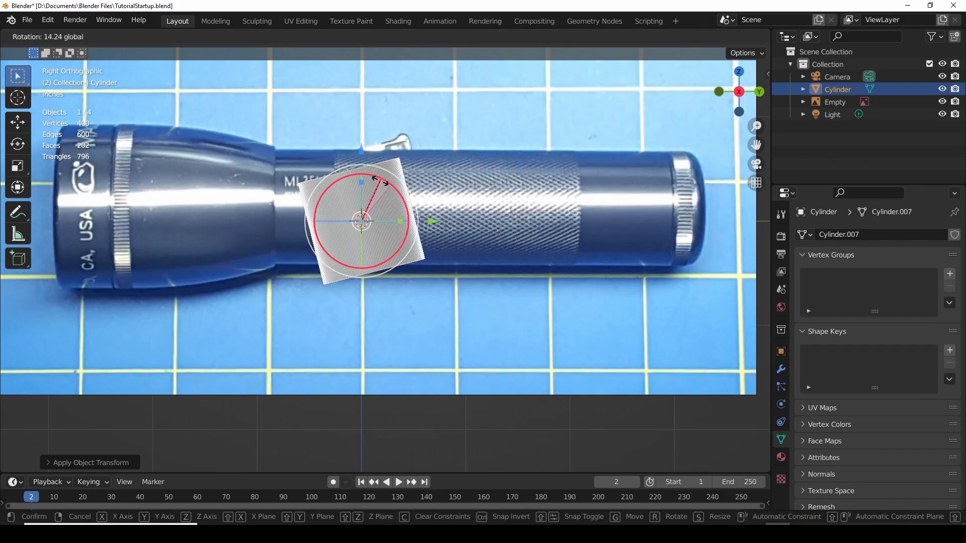
left_click_drag(381, 181, 333, 197)
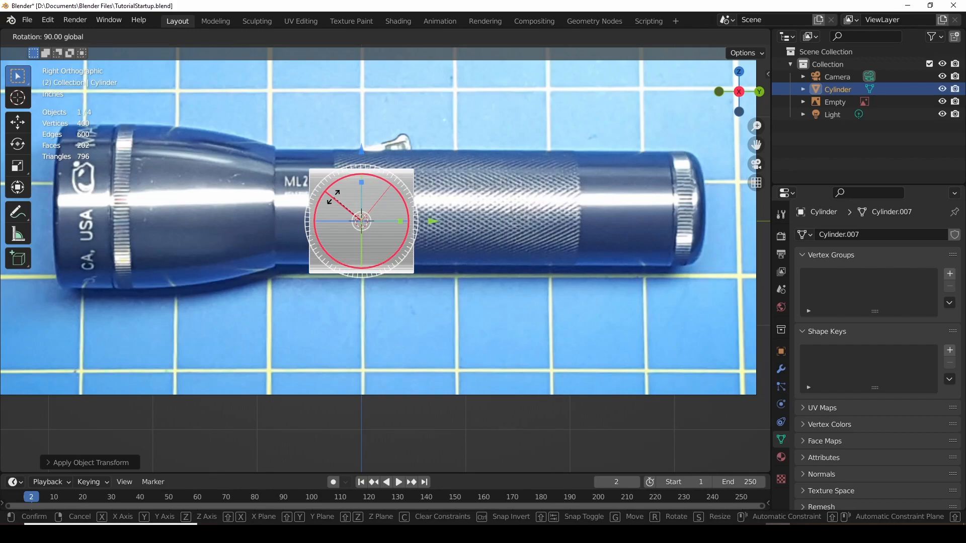
left_click_drag(332, 197, 334, 198)
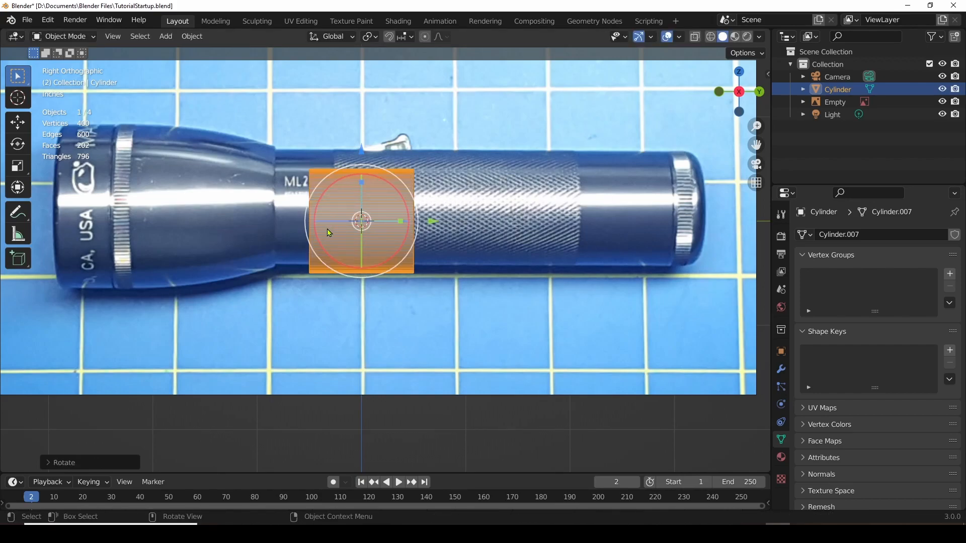
Move the cylinder along the Y axis to the plain section beside the tail cap and raise it to line up with the body.
scroll(327, 214, "up", 2)
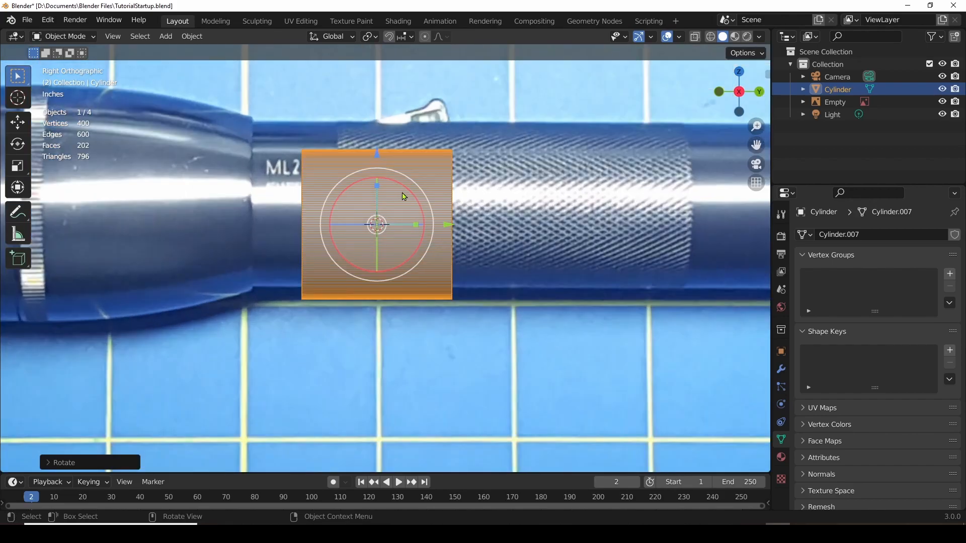
scroll(405, 194, "down", 2)
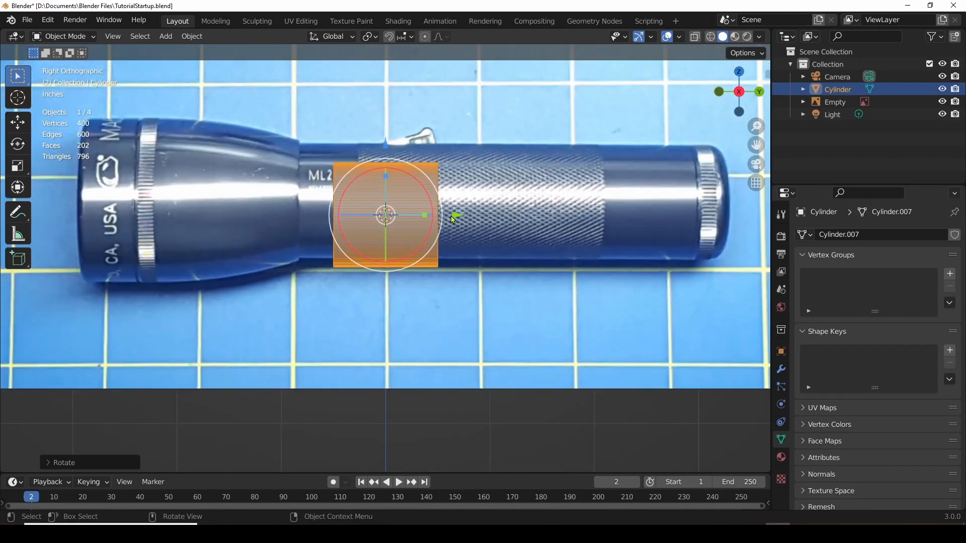
left_click_drag(455, 217, 712, 216)
left_click_drag(642, 144, 645, 133)
scroll(714, 176, "up", 5)
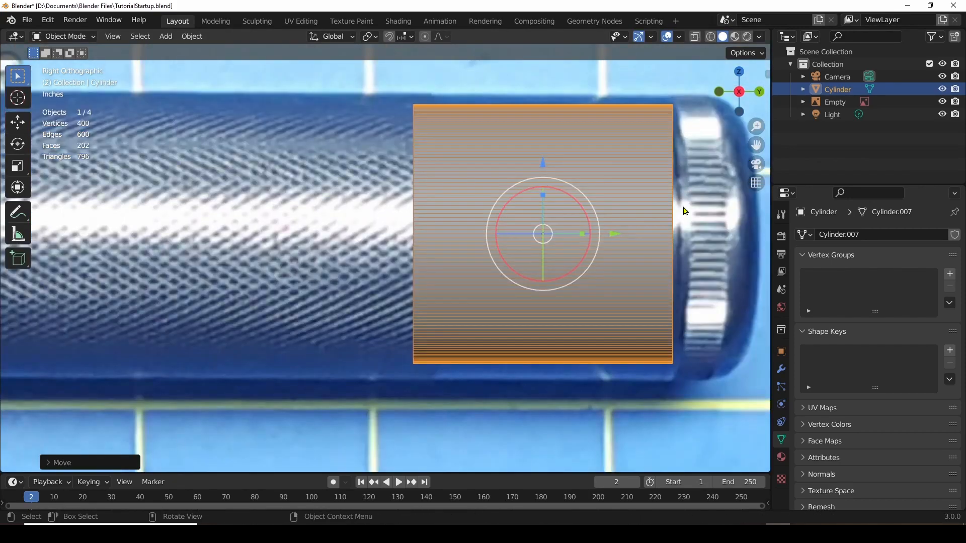
Lower the cylinder slightly to center it on the body and scale it up by 1.0962 to match the body's diameter.
left_click_drag(542, 162, 543, 167)
scroll(698, 217, "down", 1)
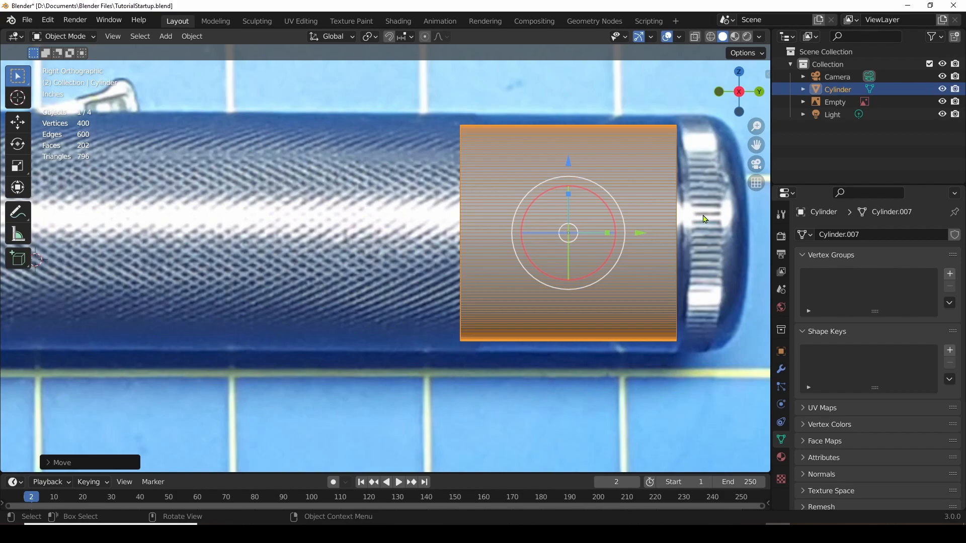
key("s")
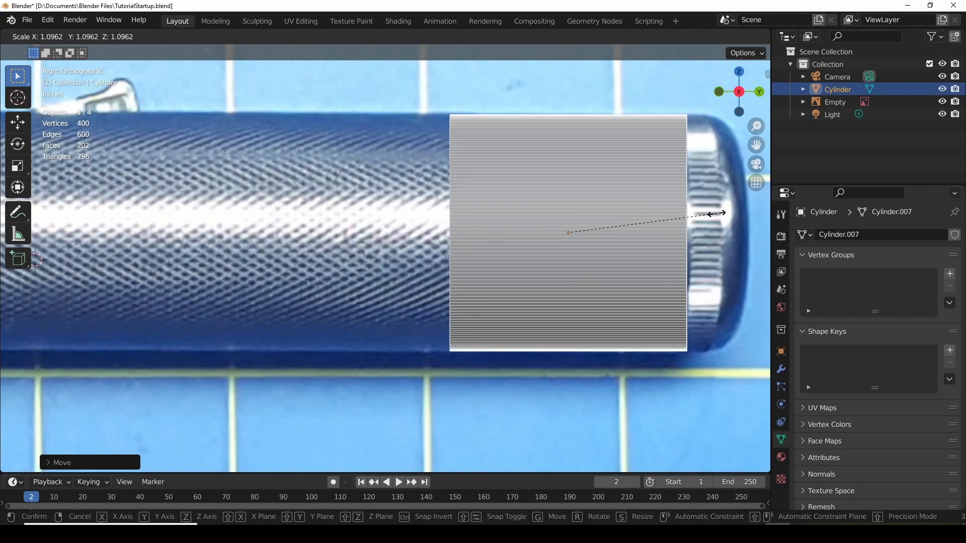
left_click(717, 215)
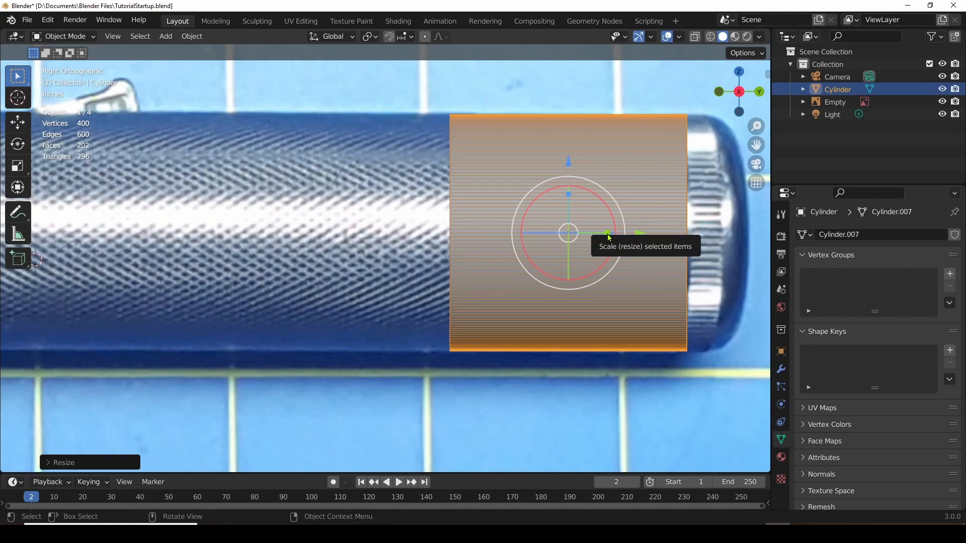
Shorten the cylinder along Y to about the tail cap's length and move it onto the plain section beside the cap.
left_click_drag(608, 236, 583, 234)
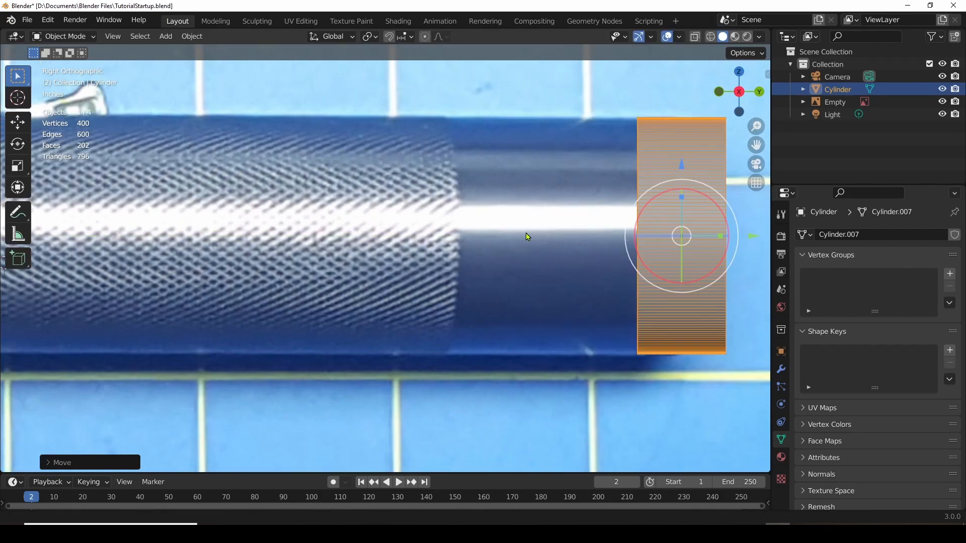
middle_click_drag(528, 237, 287, 249, "shift")
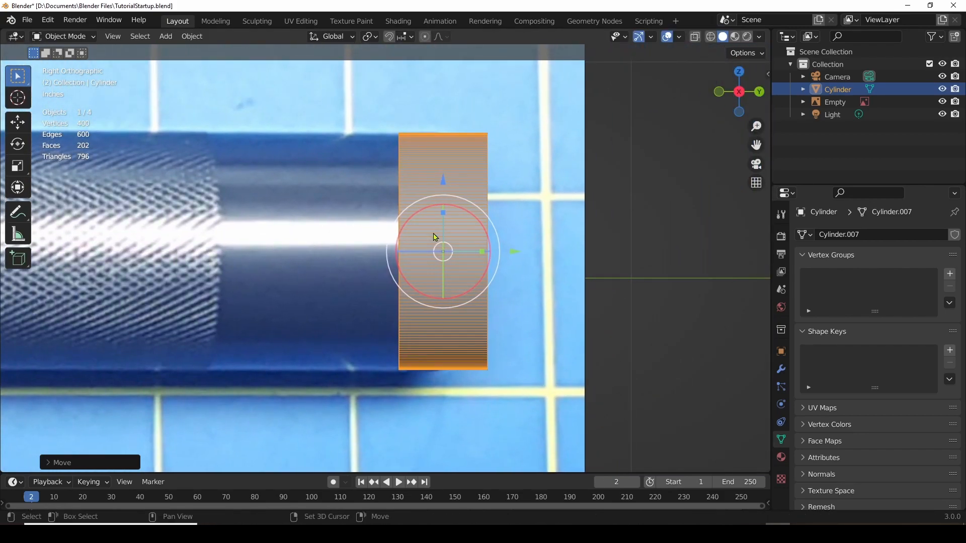
scroll(435, 237, "up", 1)
scroll(436, 237, "up", 1)
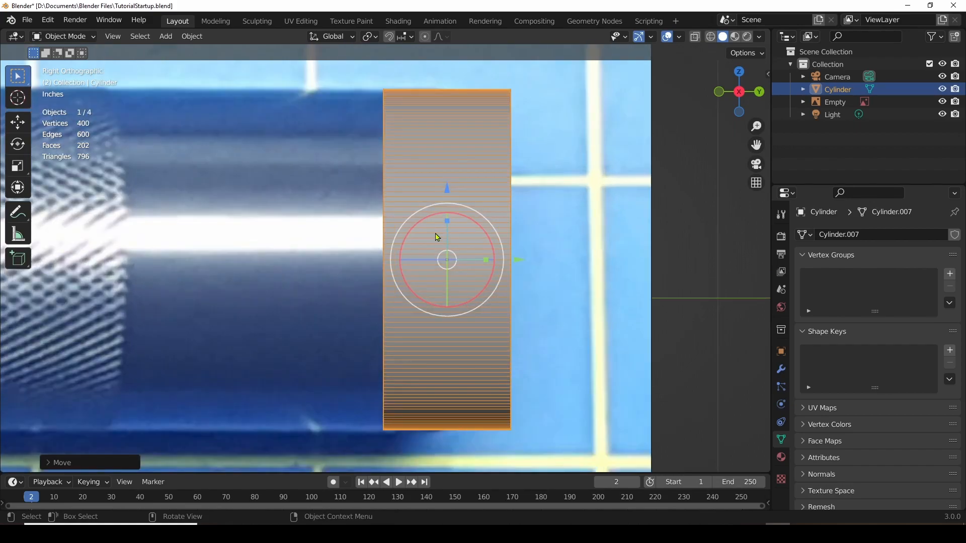
left_click_drag(519, 260, 403, 269)
Examine the groove, ridged ring and rounded end of the tail cap in the reference image.
scroll(484, 261, "up", 2)
scroll(484, 257, "down", 2)
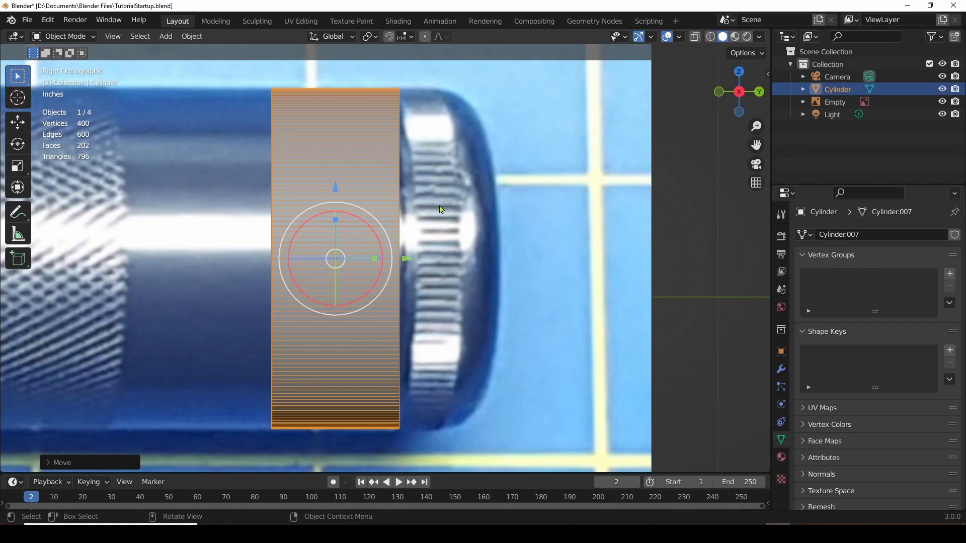
scroll(440, 208, "up", 4)
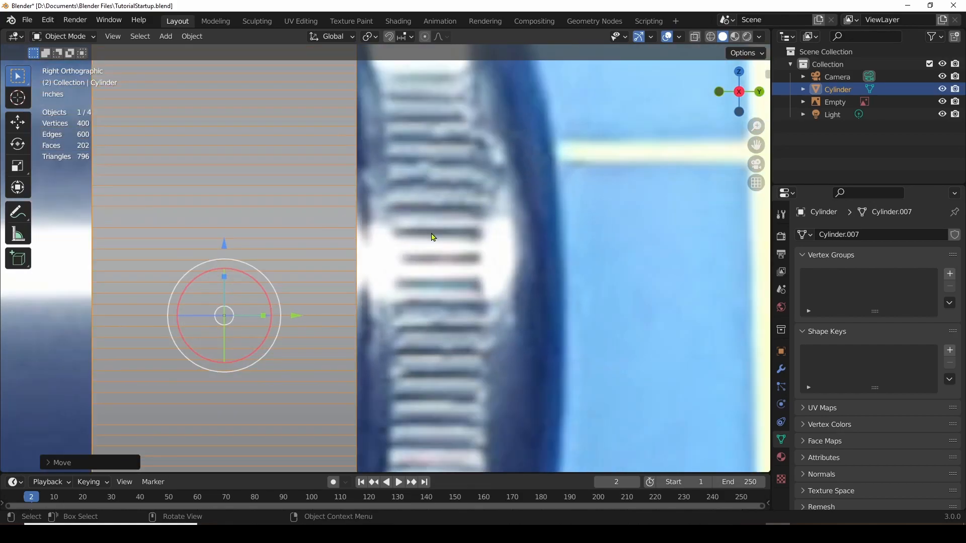
scroll(435, 237, "down", 2)
scroll(437, 236, "down", 1)
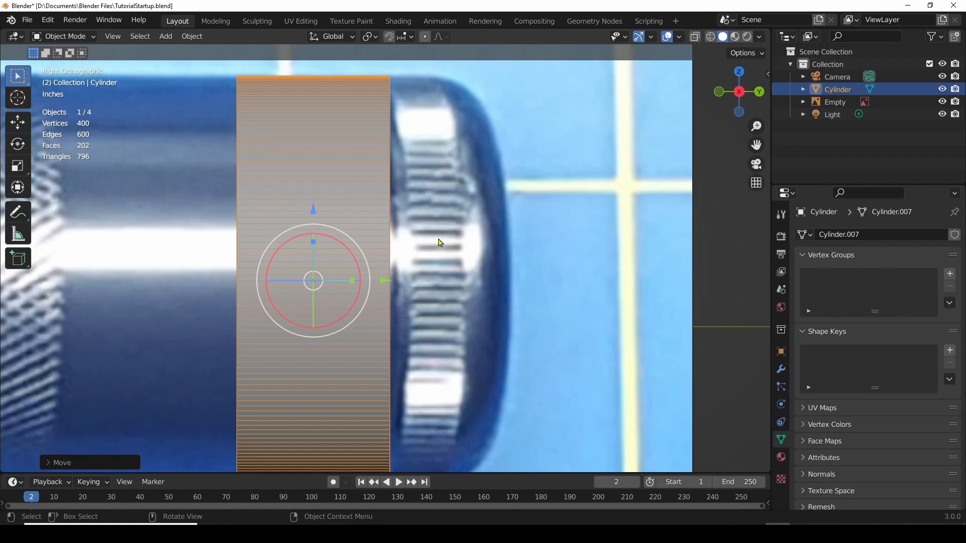
scroll(440, 238, "up", 3)
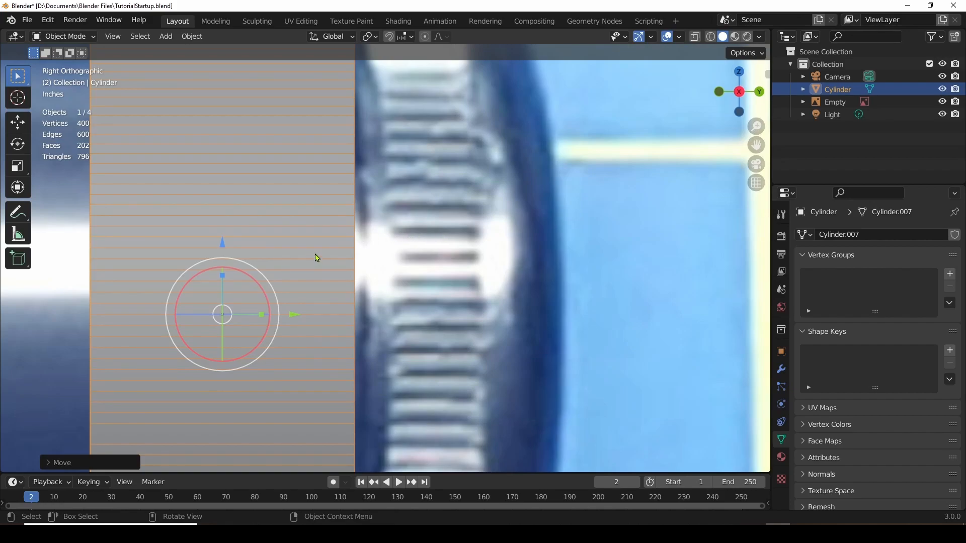
scroll(322, 256, "down", 3)
scroll(411, 286, "down", 1)
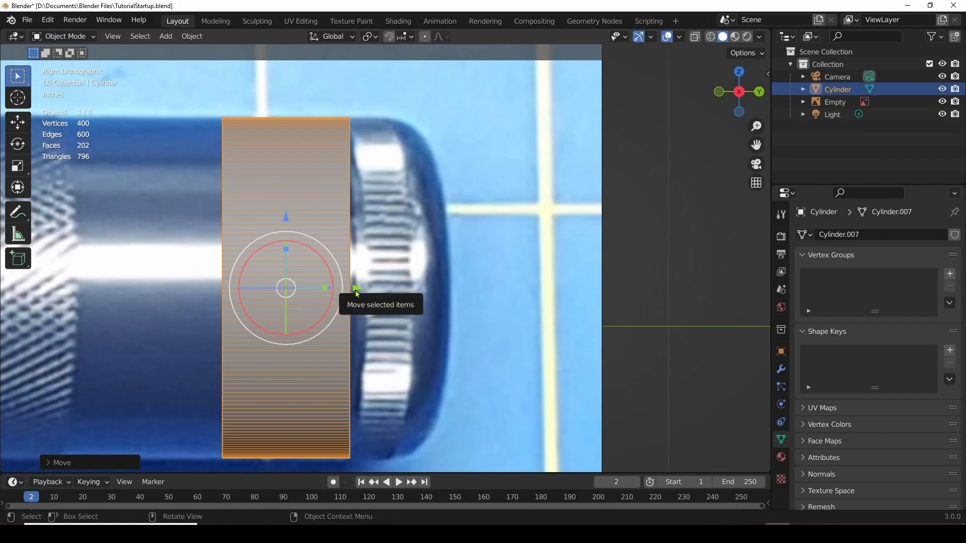
Move the cylinder along Y beyond the tail cap and, in Edit Mode, add a loop cut near its body-side end for the groove.
left_click_drag(357, 289, 605, 283)
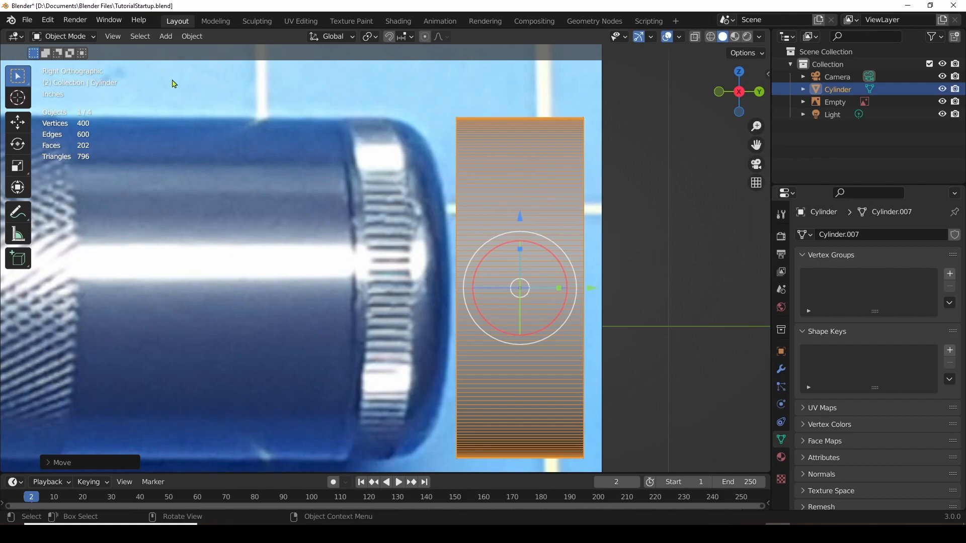
left_click(76, 37)
left_click(62, 64)
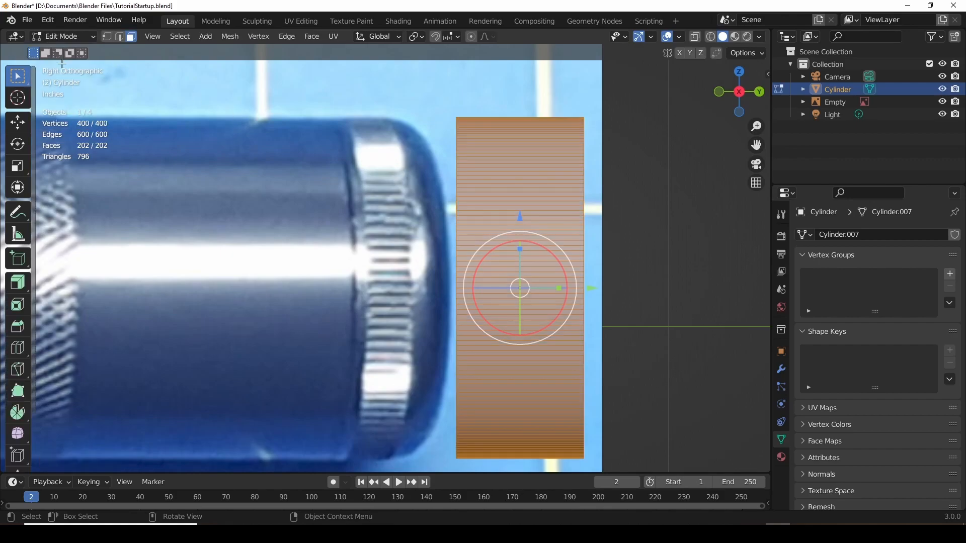
left_click(15, 352)
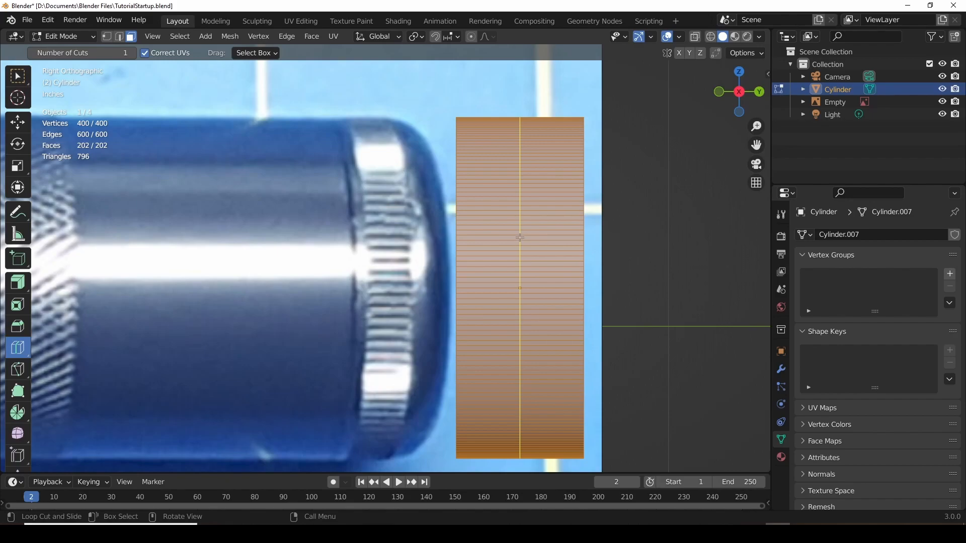
left_click_drag(519, 237, 469, 241)
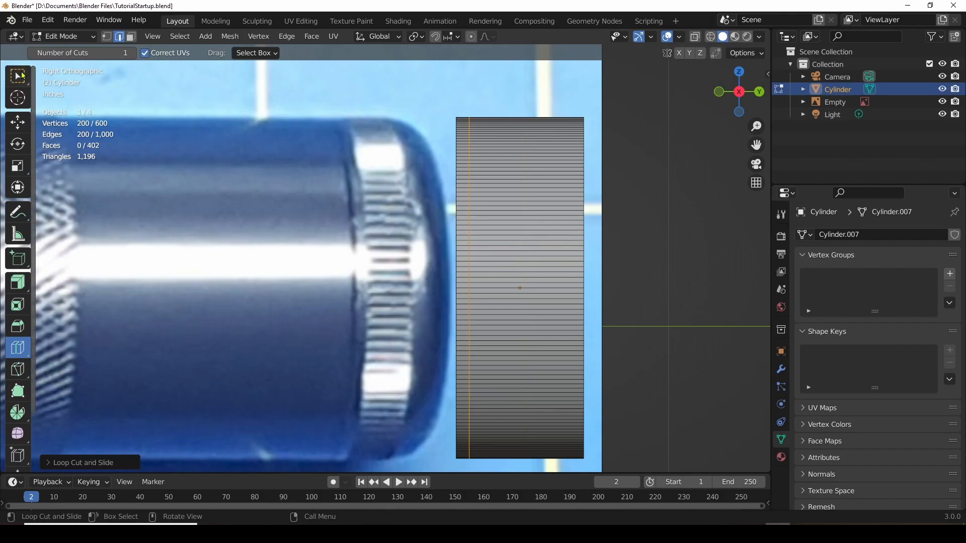
left_click(17, 77)
middle_click_drag(579, 242, 605, 219)
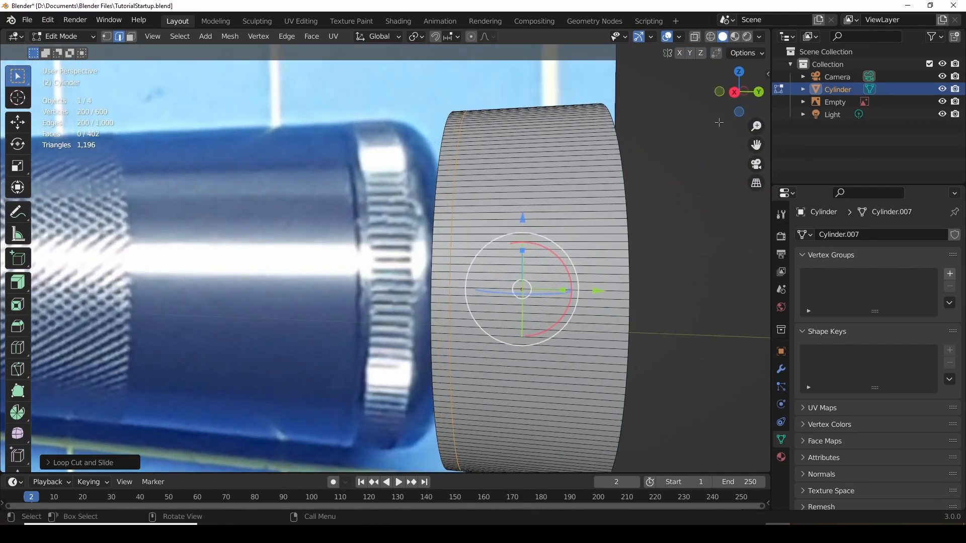
left_click(733, 92)
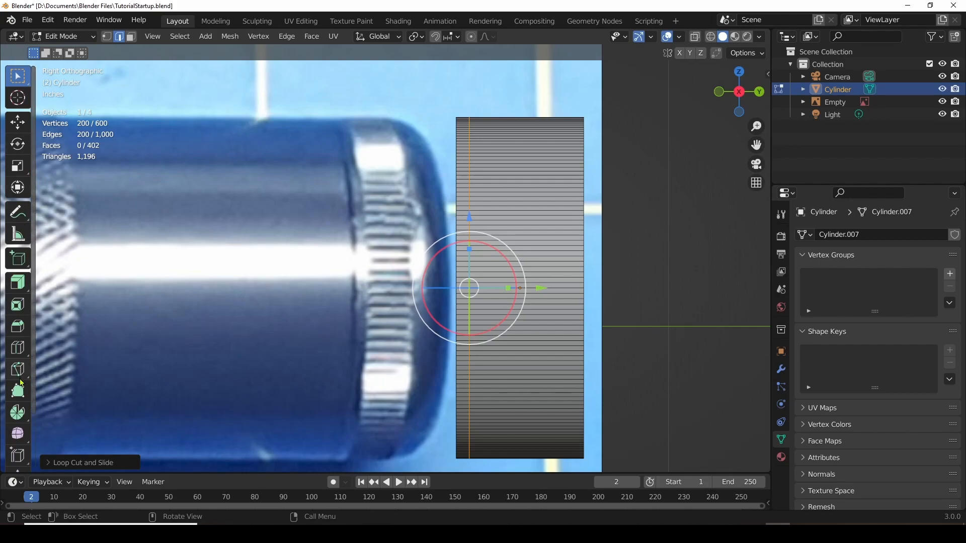
Add a second loop cut just on the body side of the cylinder's middle to mark the ridged ring's outer edge.
left_click(18, 349)
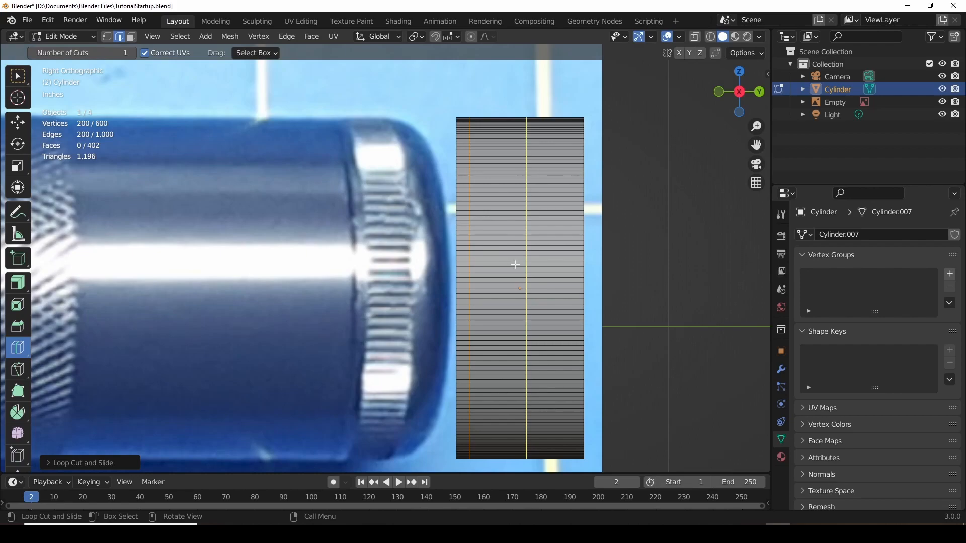
left_click_drag(517, 263, 505, 265)
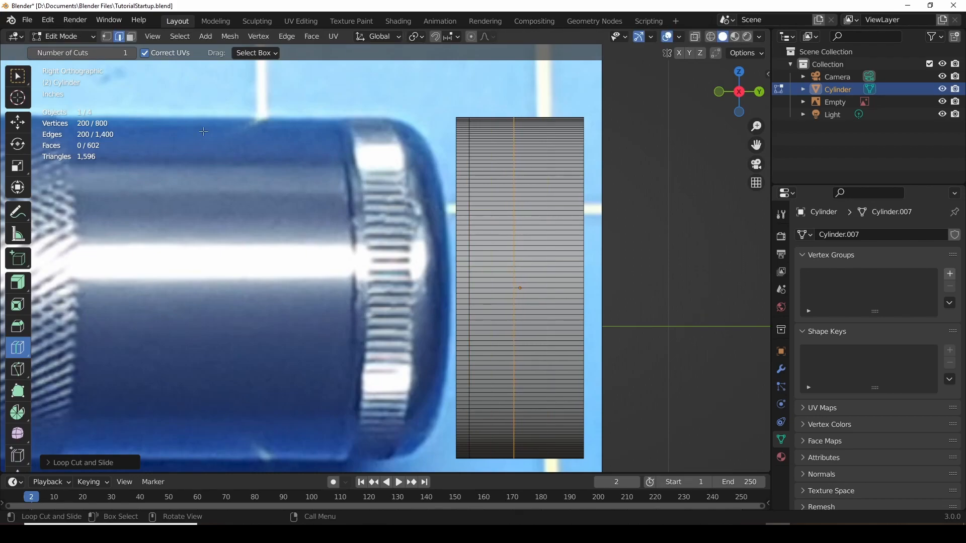
left_click(12, 80)
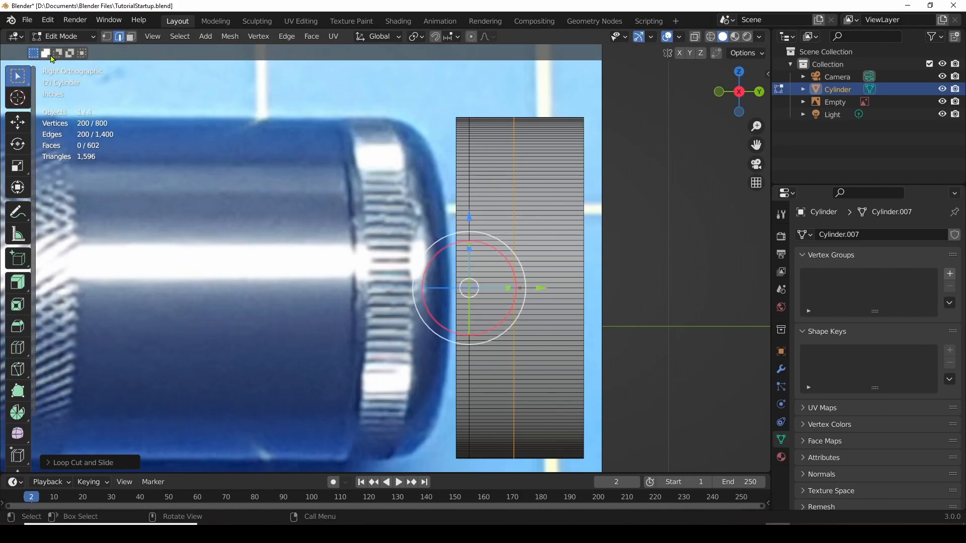
Return to Object Mode and move the cylinder slightly along Y up against the tail cap's end.
left_click(63, 41)
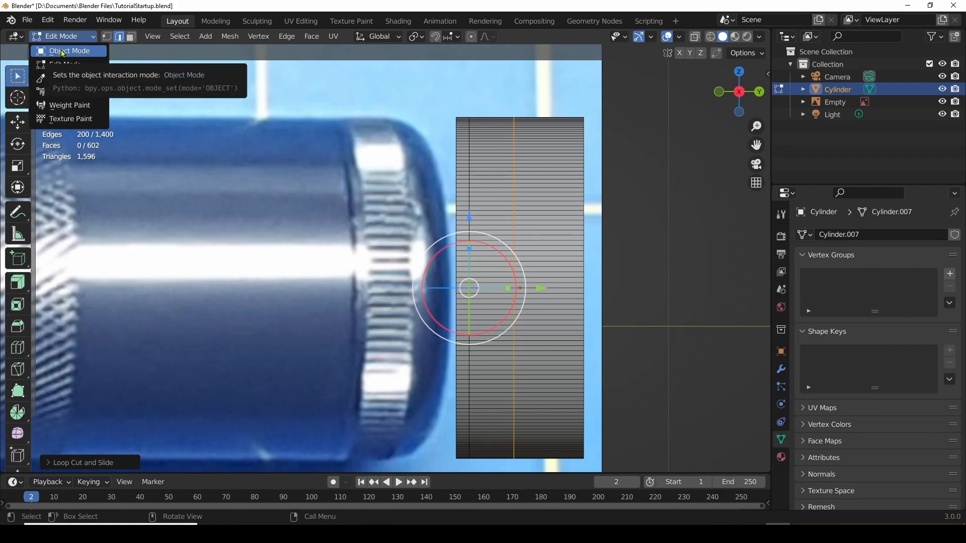
left_click(63, 52)
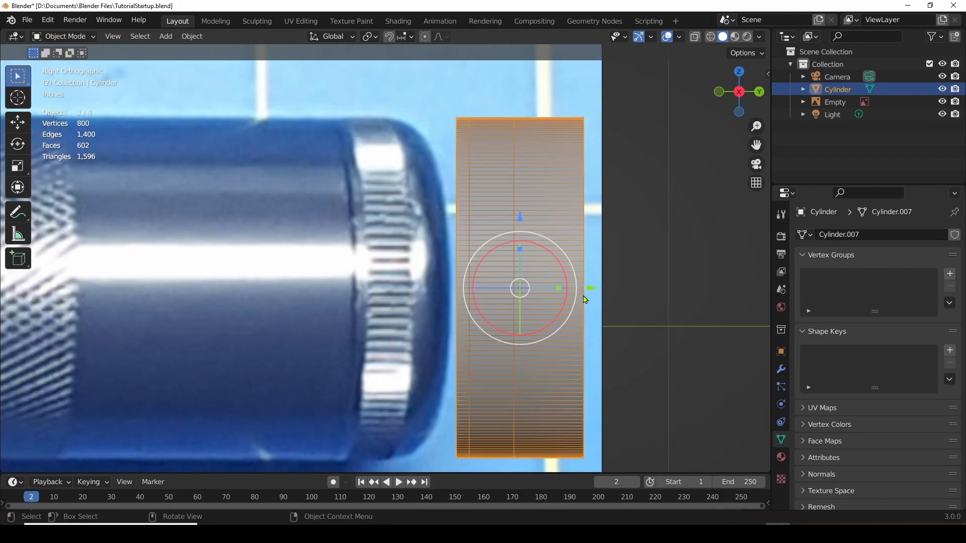
mouse_move(590, 289)
left_mouse_down()
mouse_move(454, 290)
mouse_move(500, 289)
mouse_move(564, 314)
mouse_move(322, 304)
mouse_move(593, 295)
mouse_move(581, 300)
left_mouse_up()
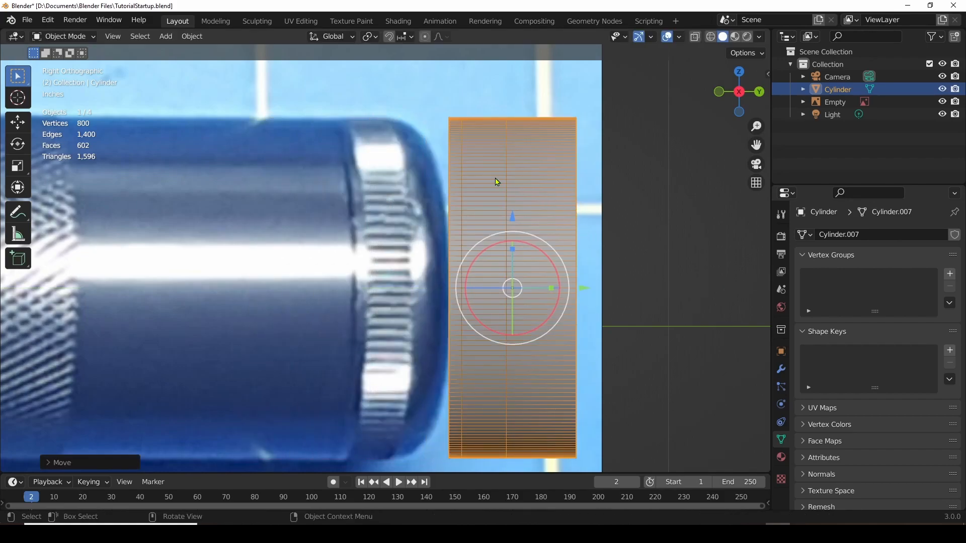
Reselect the cylinder, enter Edit Mode and switch to wireframe display in the right orthographic view.
left_click(478, 140)
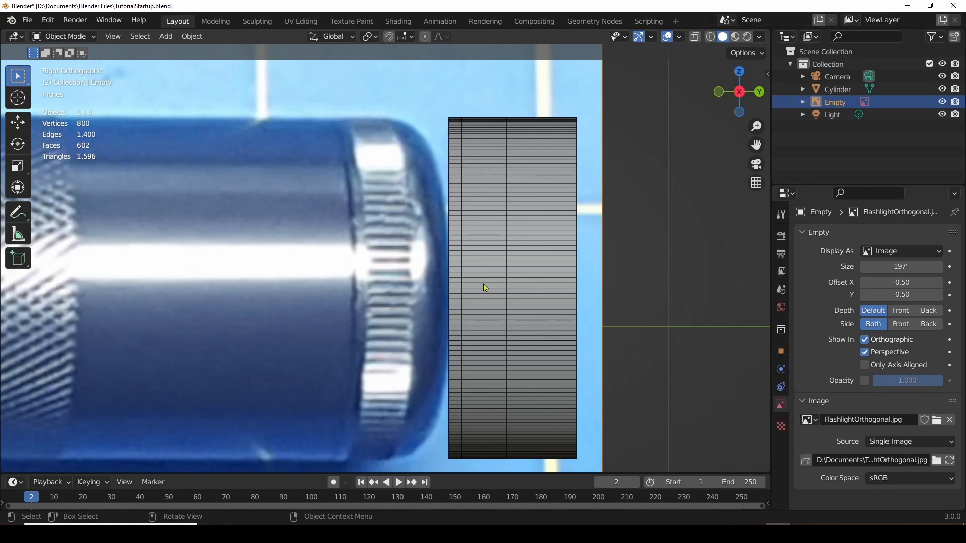
left_click(485, 224)
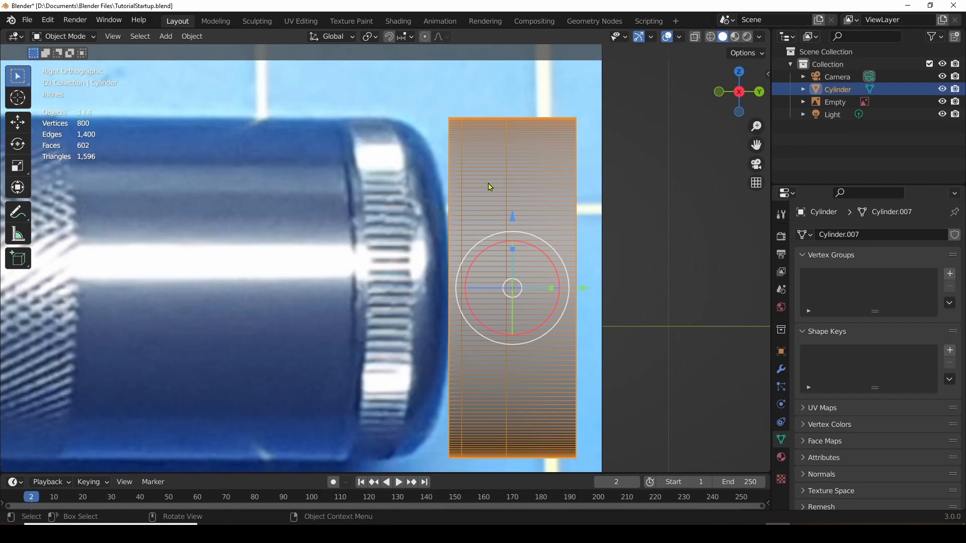
left_click(69, 37)
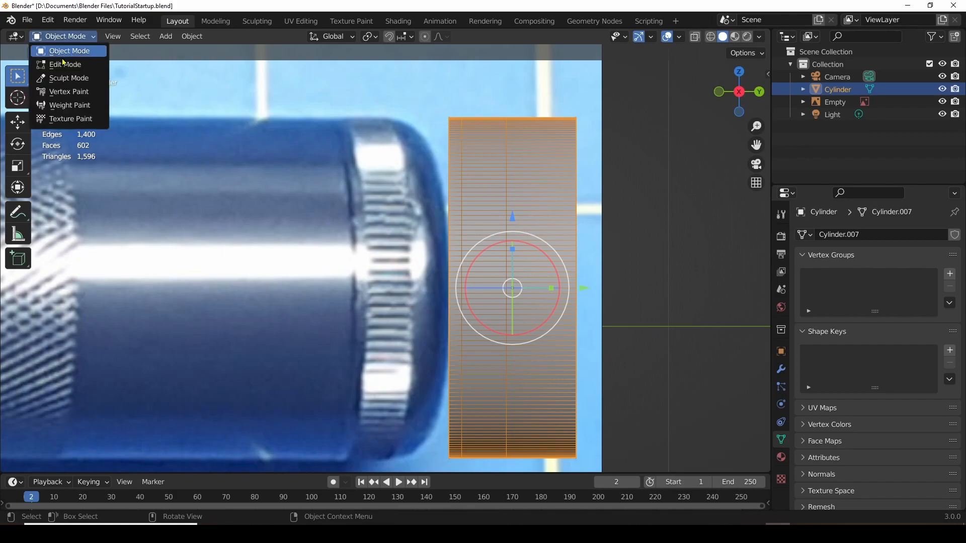
left_click(59, 64)
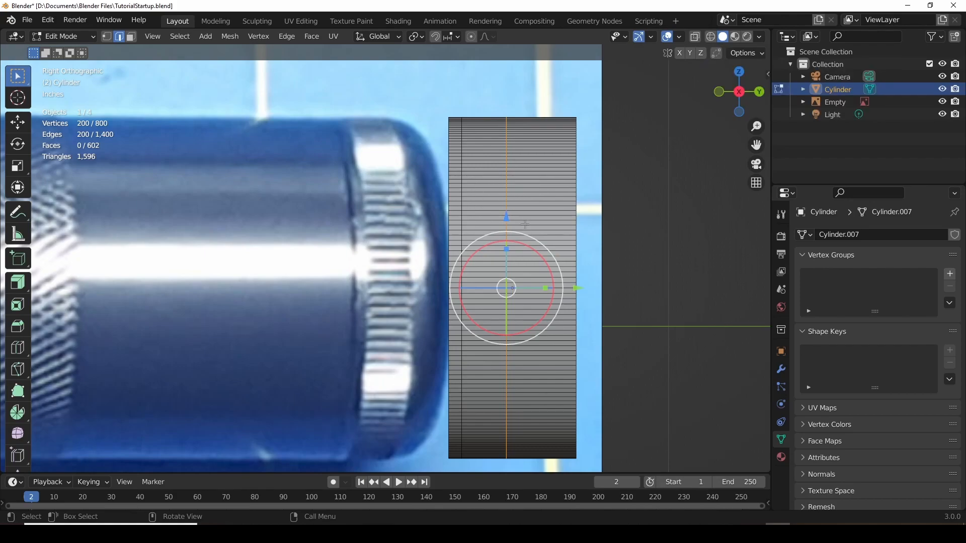
left_click(711, 38)
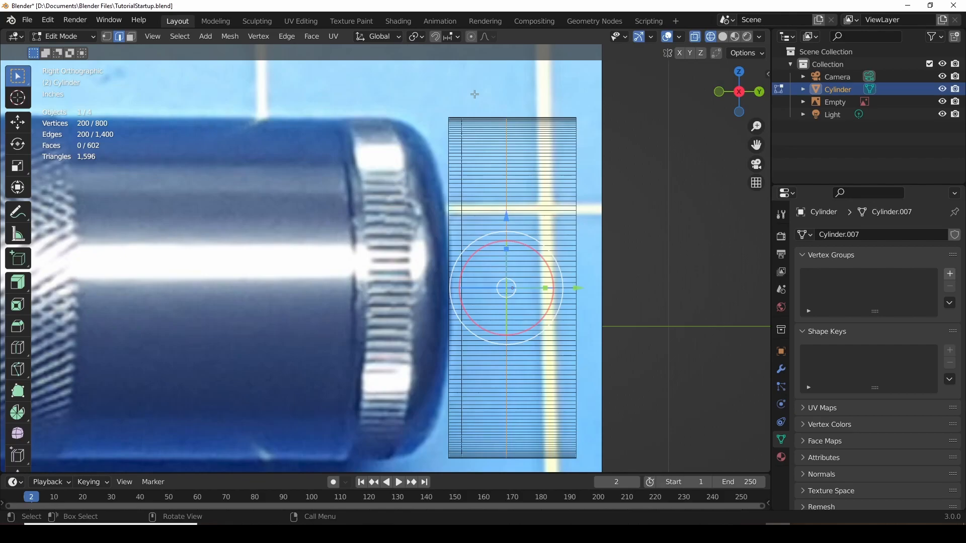
middle_click_drag(637, 248, 658, 264)
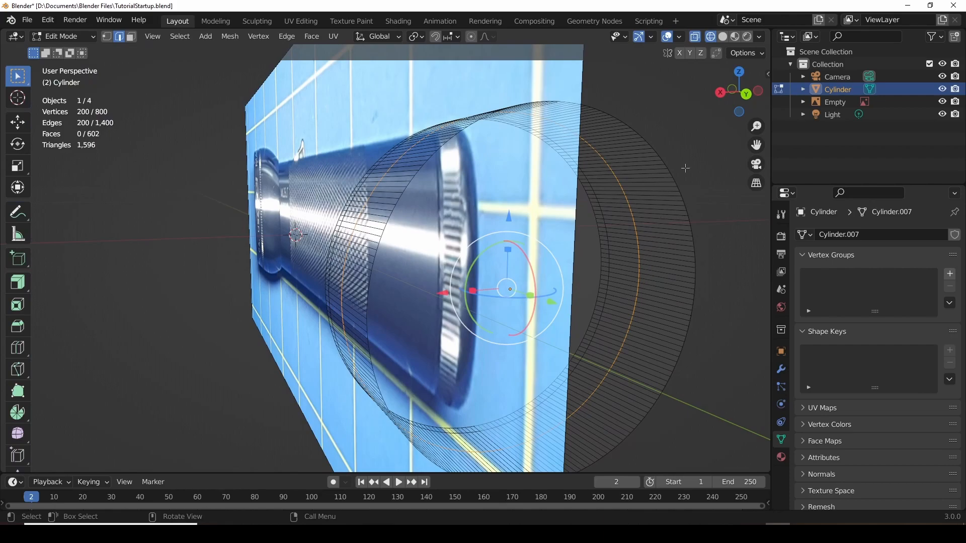
left_click(721, 94)
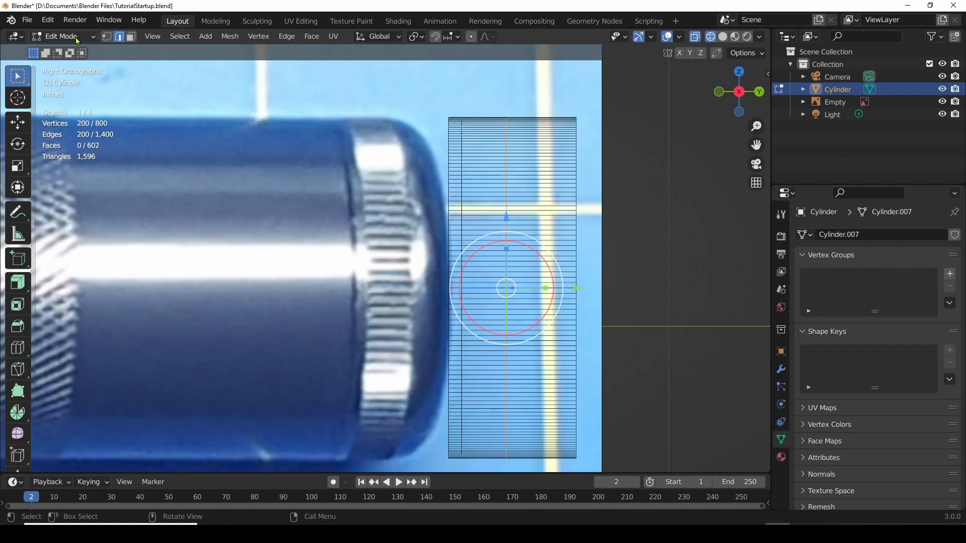
In face select mode, box-select the full ring of faces between the cylinder's two loop cuts.
left_click(130, 37)
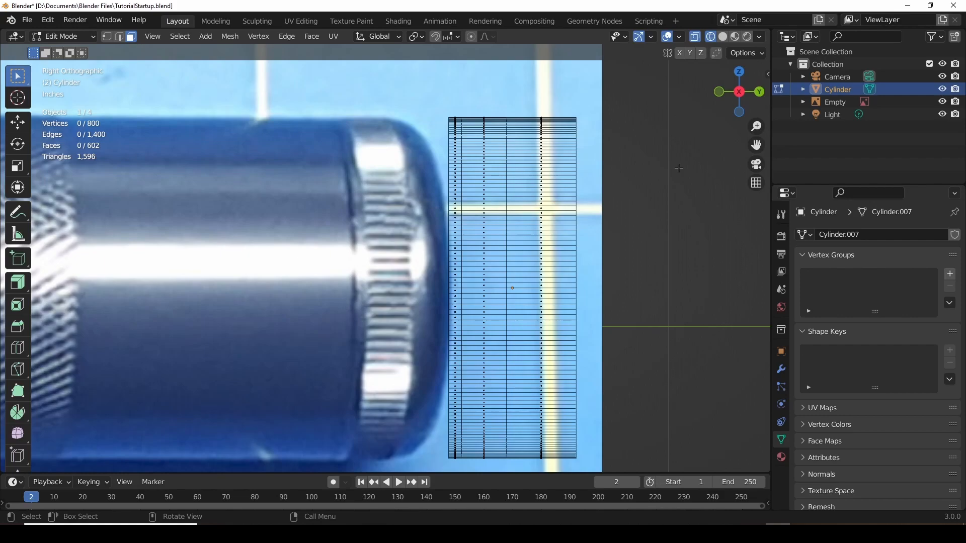
left_click(180, 37)
left_click_drag(473, 72, 480, 124)
scroll(484, 157, "up", 8)
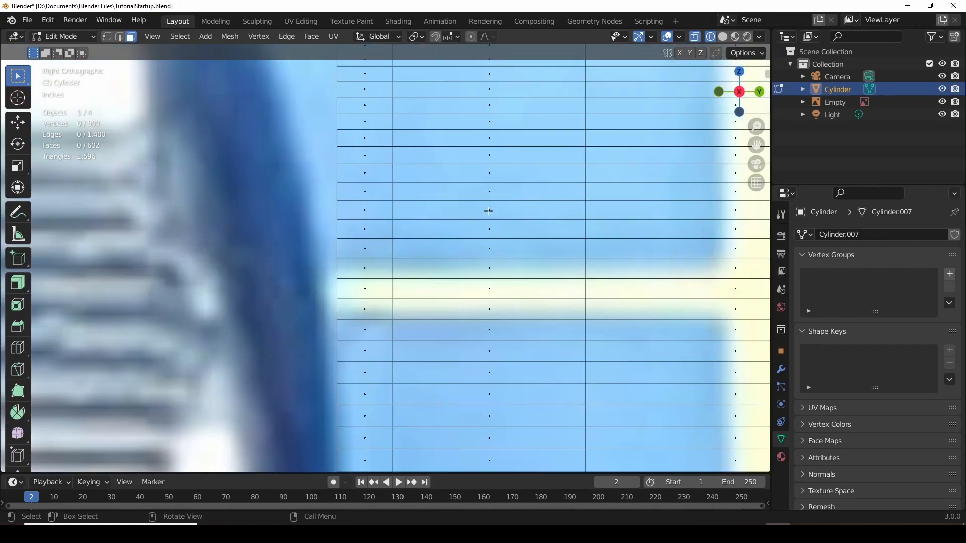
scroll(497, 204, "down", 8)
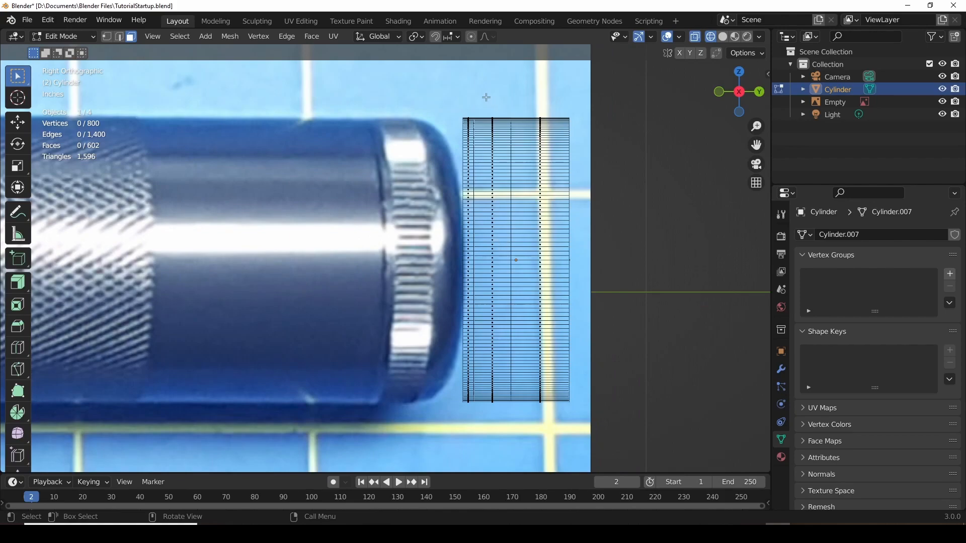
left_click_drag(486, 97, 498, 424)
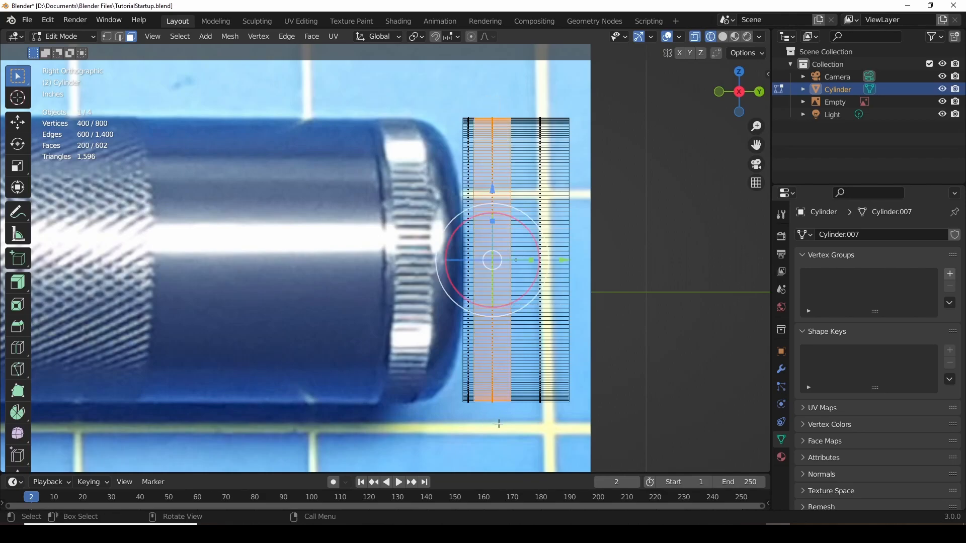
mouse_move(600, 287)
middle_mouse_down()
mouse_move(619, 276)
mouse_move(599, 266)
mouse_move(477, 292)
mouse_move(609, 278)
middle_mouse_up()
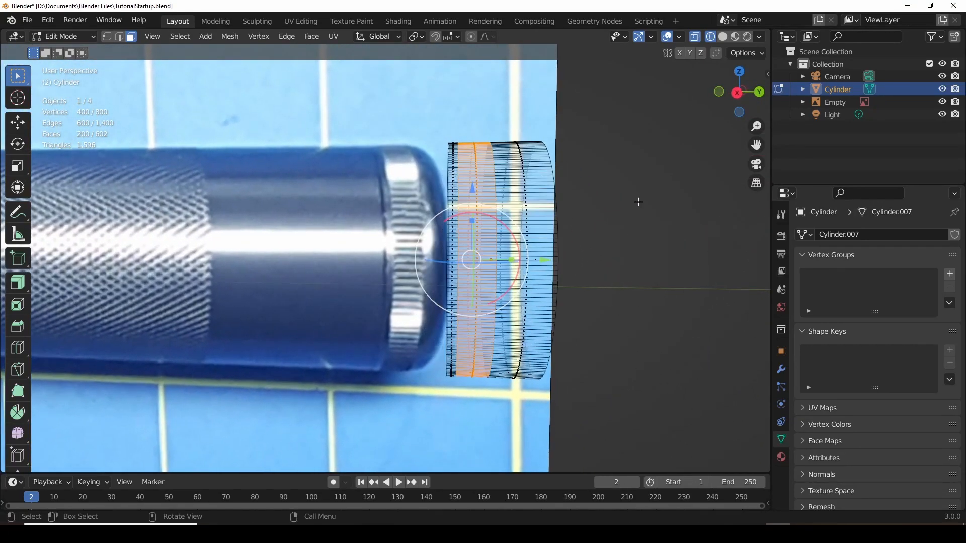
Apply Checker Deselect to the selected face ring so every other face stays selected, with Deselected 1 and Selected 1.
left_click(738, 94)
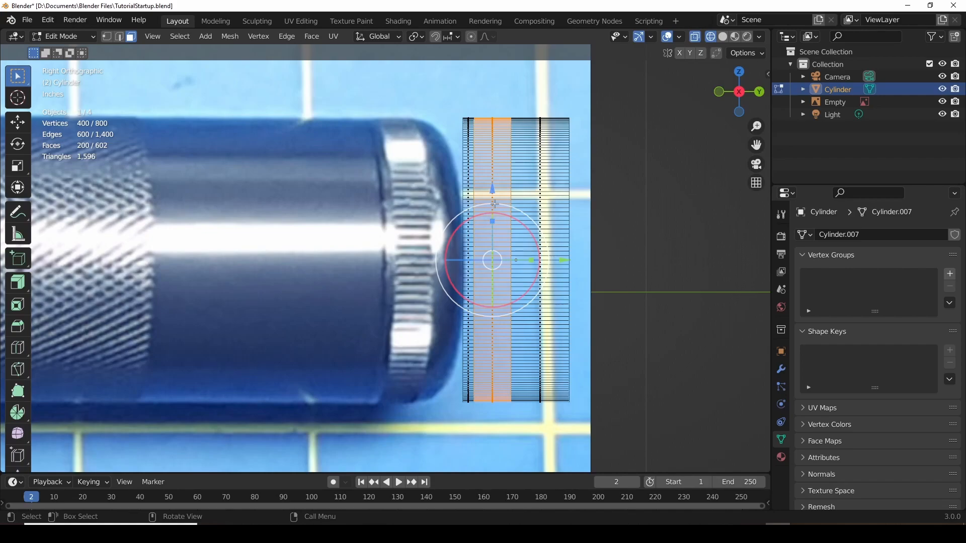
scroll(410, 188, "up", 2)
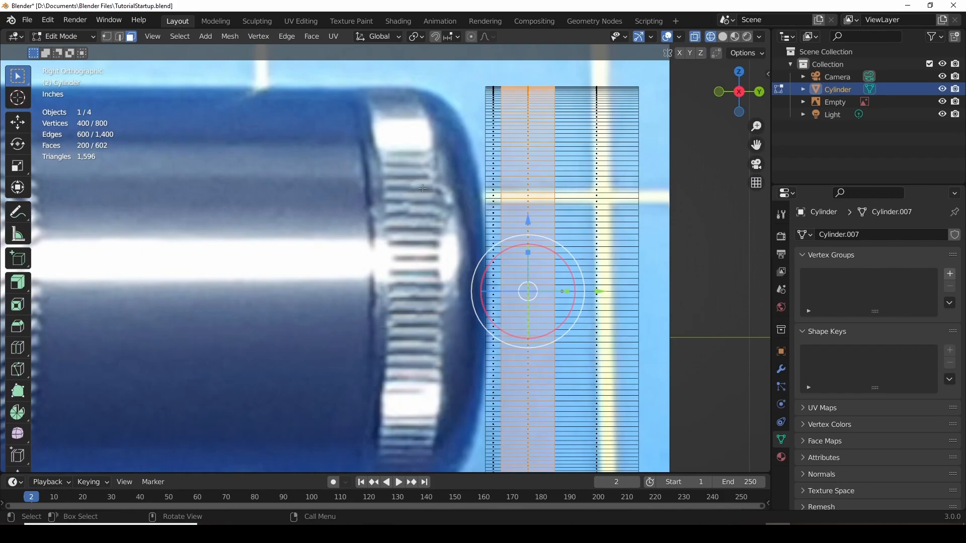
scroll(416, 187, "down", 2)
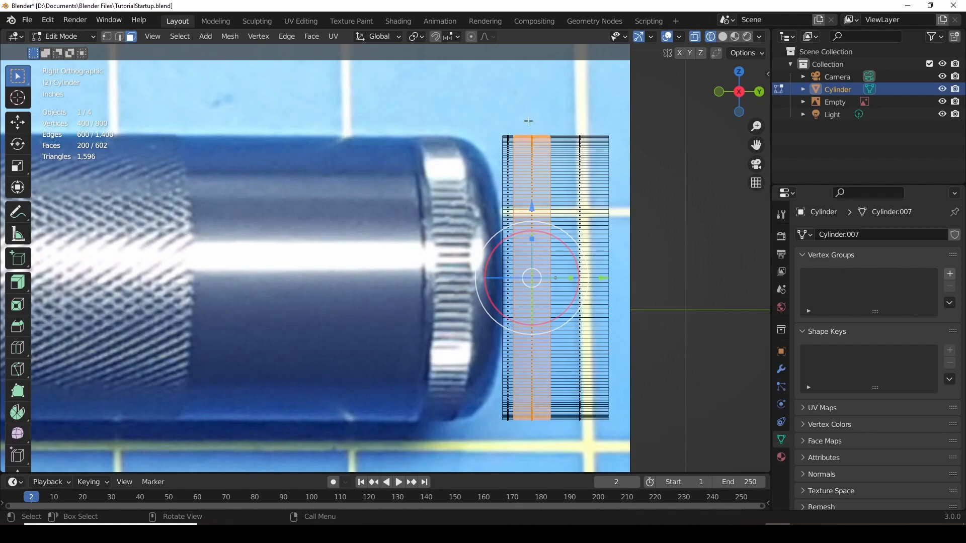
left_click(180, 37)
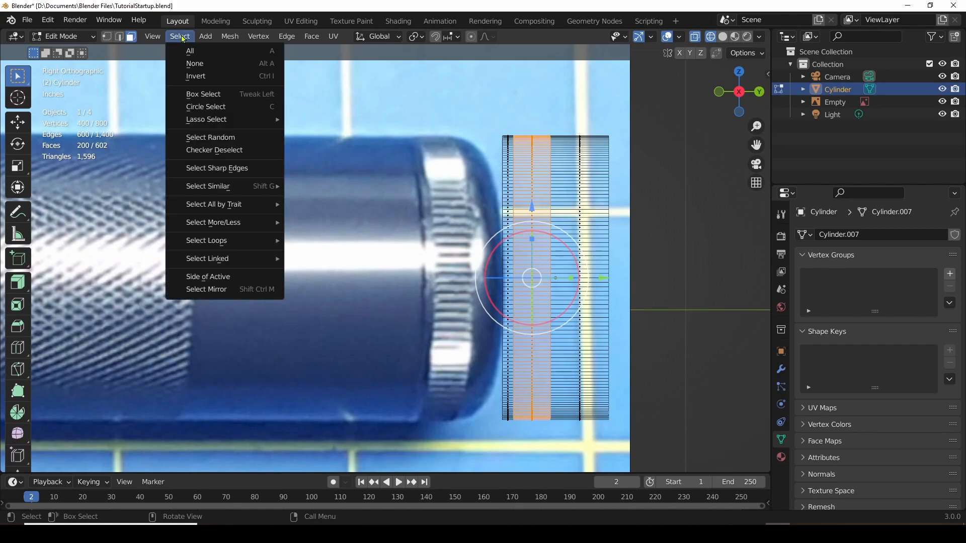
left_click(204, 152)
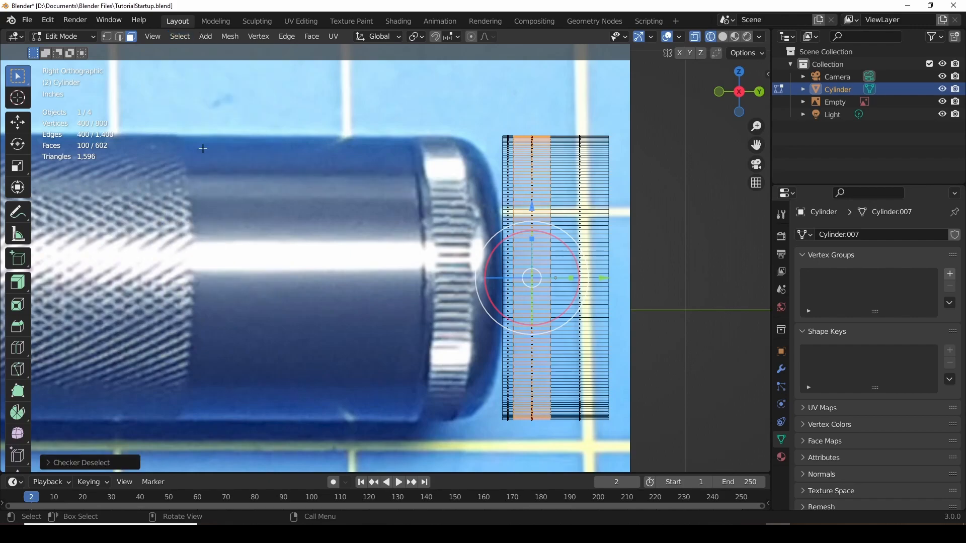
left_click(49, 466)
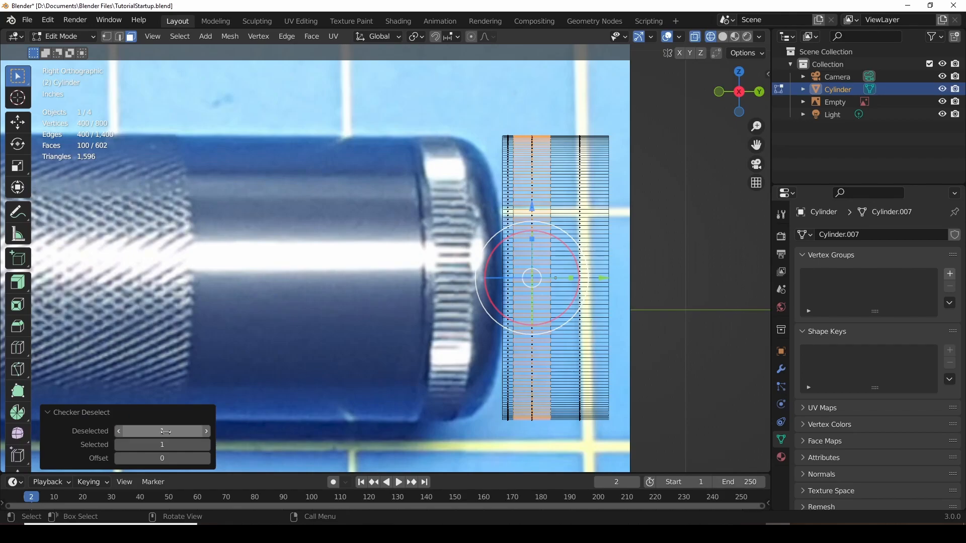
middle_click_drag(597, 338, 439, 325)
scroll(439, 324, "up", 5)
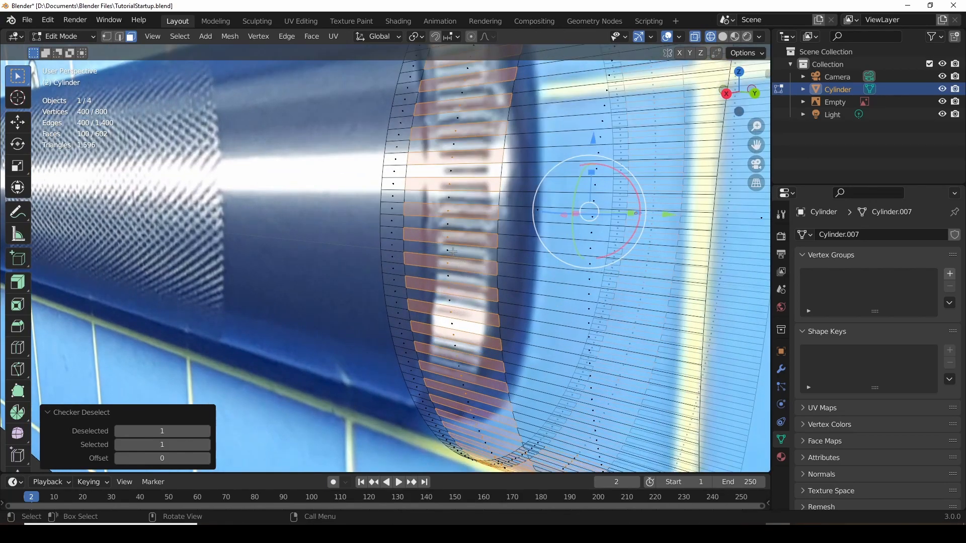
scroll(452, 250, "down", 6)
middle_click_drag(452, 254, 453, 262)
Try a Deselected count of 7 in Checker Deselect and set it back to 1.
left_click_drag(160, 431, 174, 431)
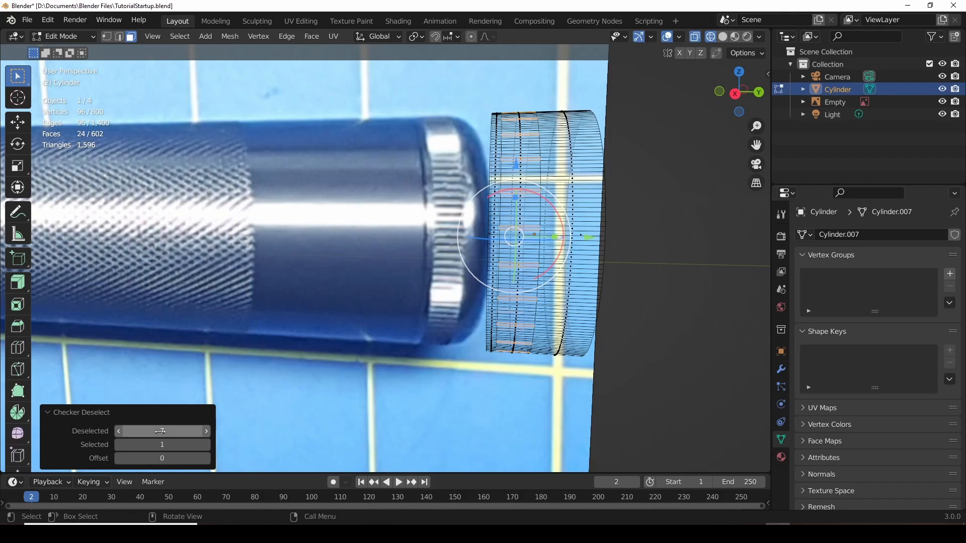
middle_click_drag(513, 365, 459, 372)
scroll(453, 281, "up", 2)
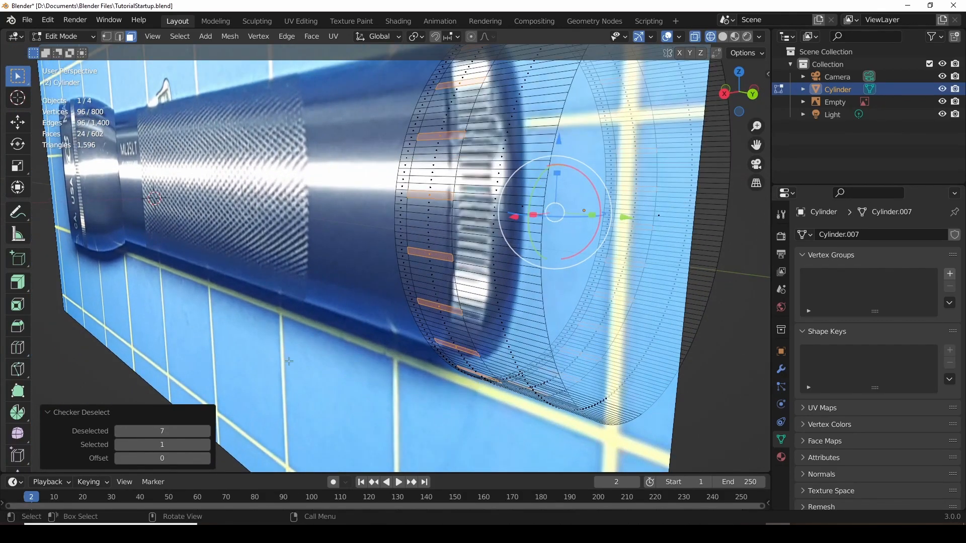
left_click(162, 431)
type("1")
key("Return")
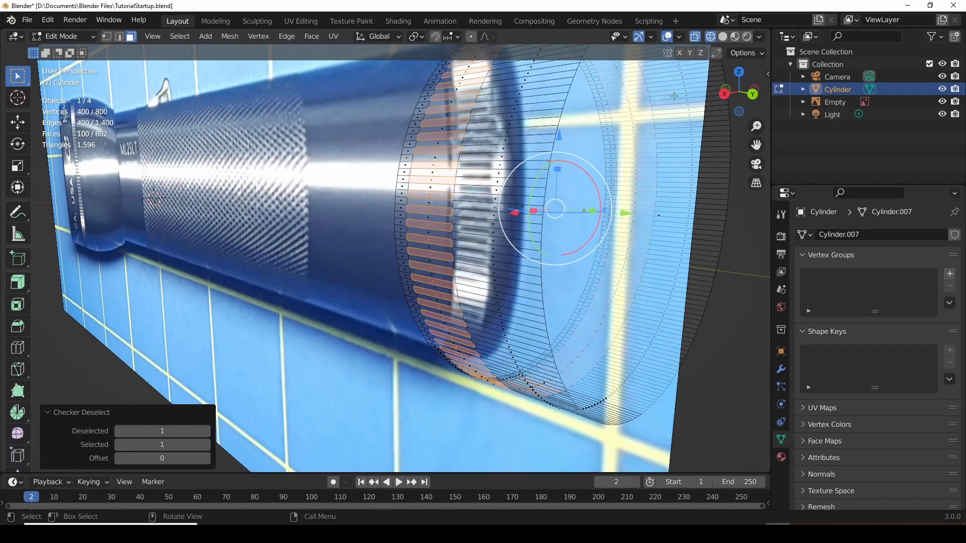
Extrude the alternating ring faces inward along their normals with an offset of about -0.0203" to form grooves.
left_click(723, 95)
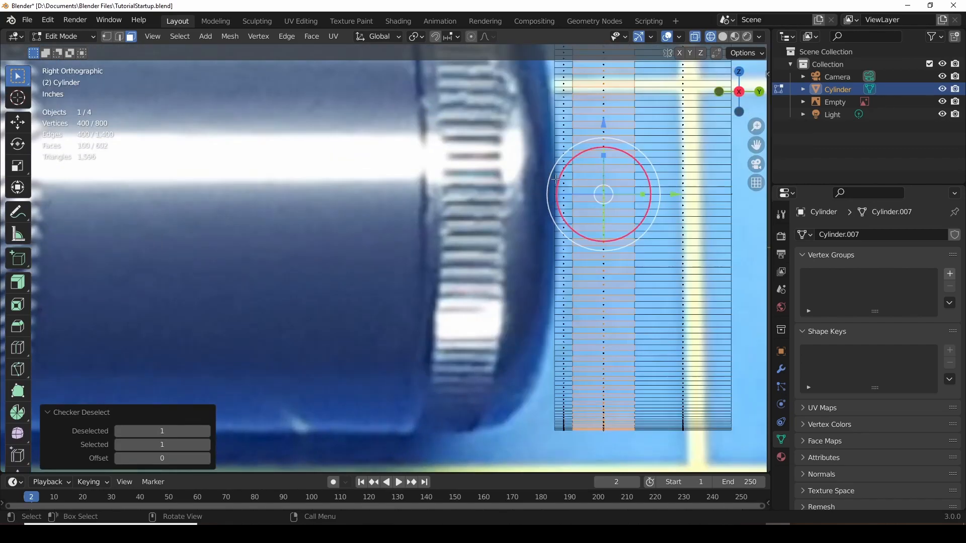
scroll(604, 181, "down", 5)
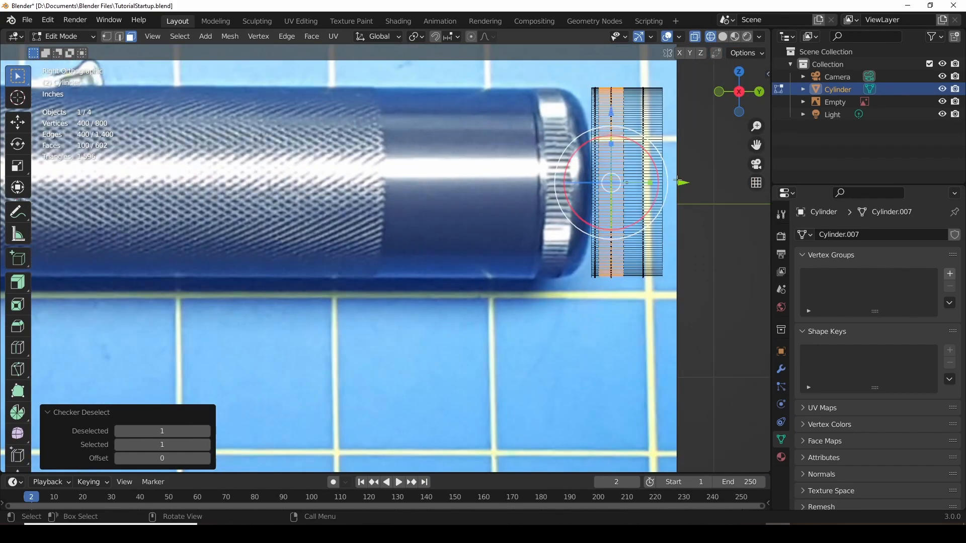
middle_click_drag(694, 218, 418, 263, "shift")
scroll(531, 282, "up", 2)
scroll(418, 263, "up", 3)
scroll(417, 263, "up", 1)
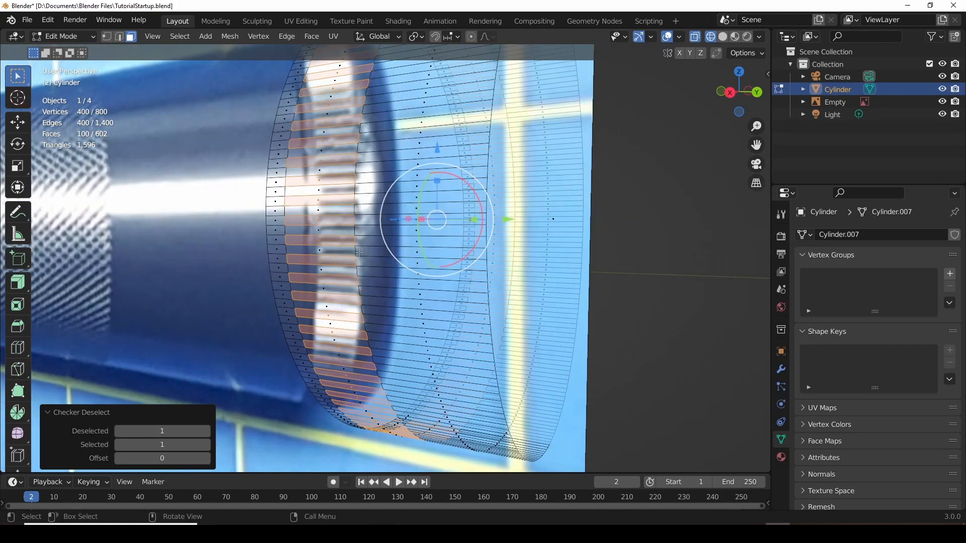
scroll(369, 259, "down", 2)
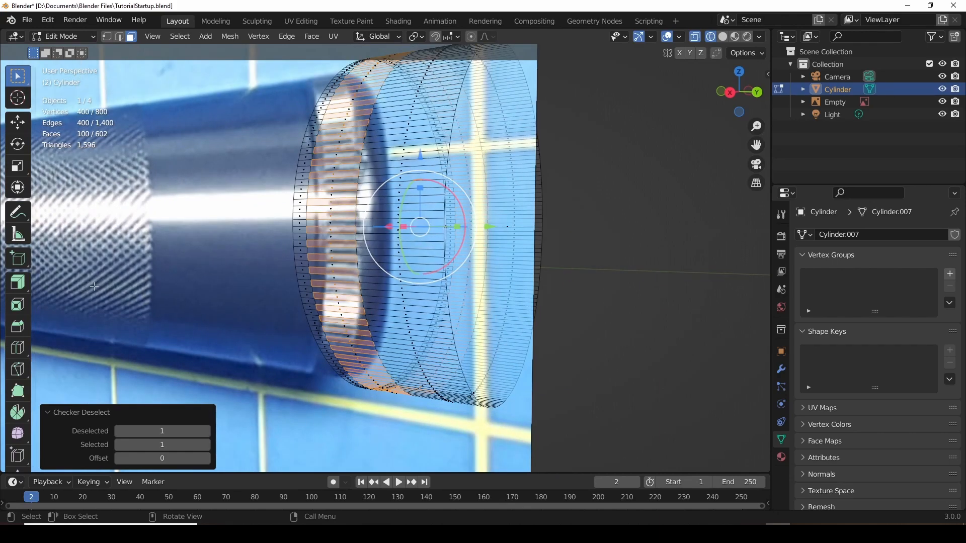
left_click(17, 285)
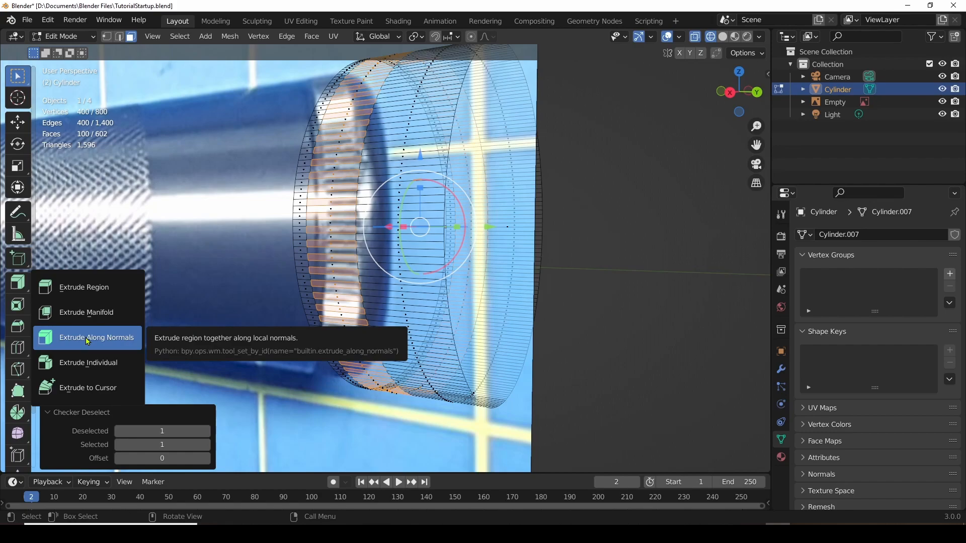
left_click(88, 341)
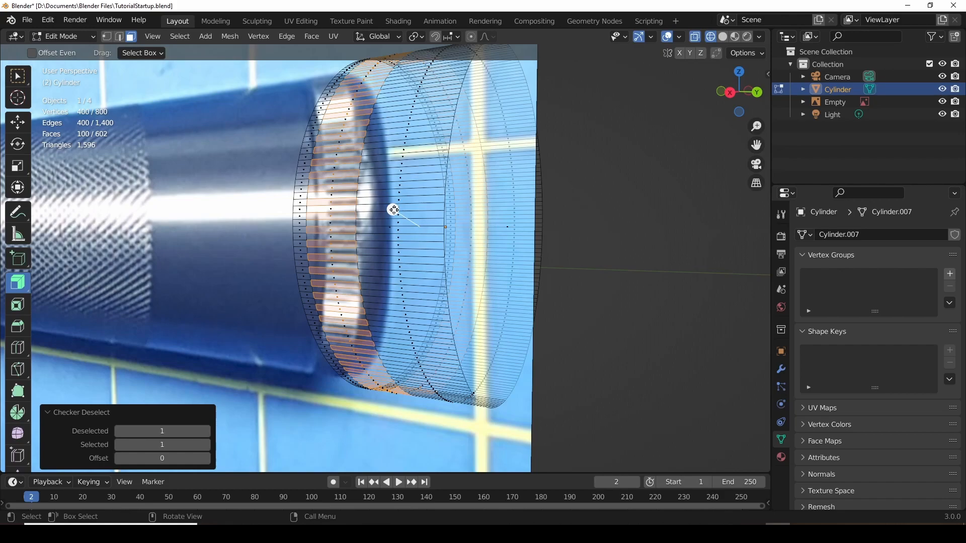
left_click_drag(394, 209, 449, 212)
scroll(364, 253, "up", 8)
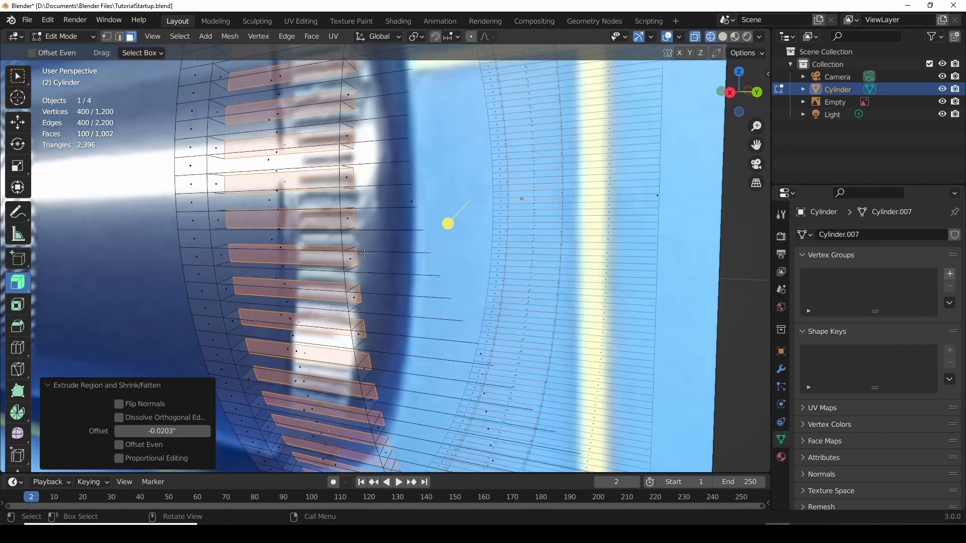
scroll(364, 252, "down", 4)
middle_click_drag(373, 237, 366, 250)
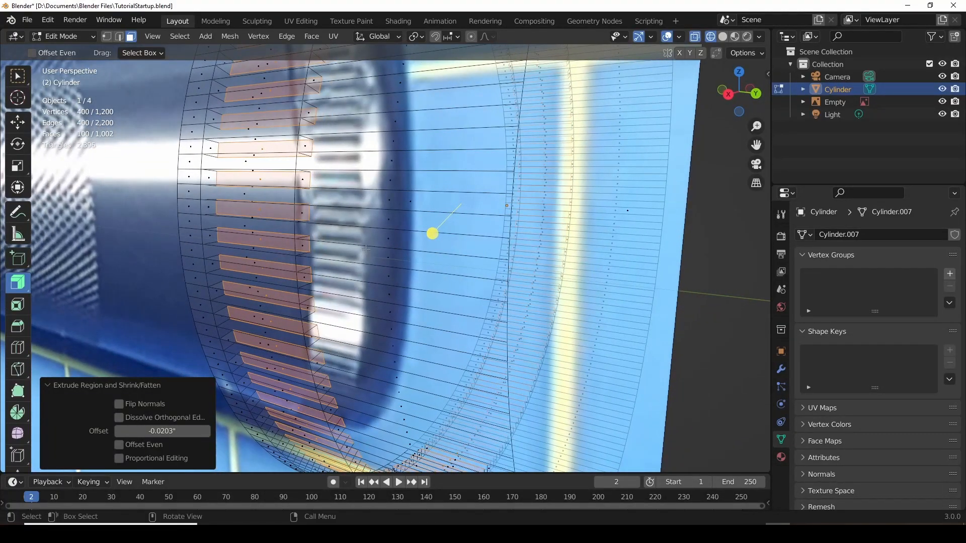
Compare the extruded grooves with the ridged ring in the reference photo, using solid shading from several angles.
left_click(18, 76)
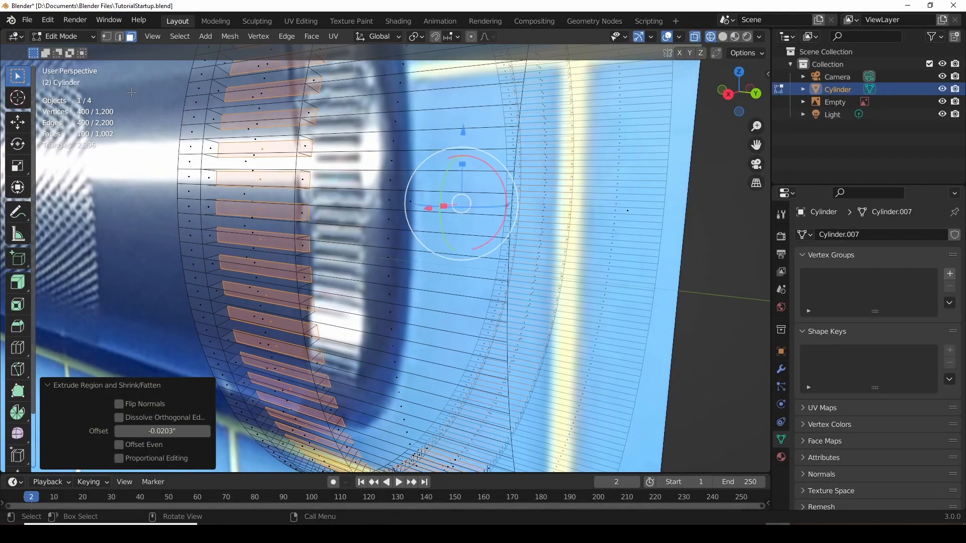
left_click(722, 37)
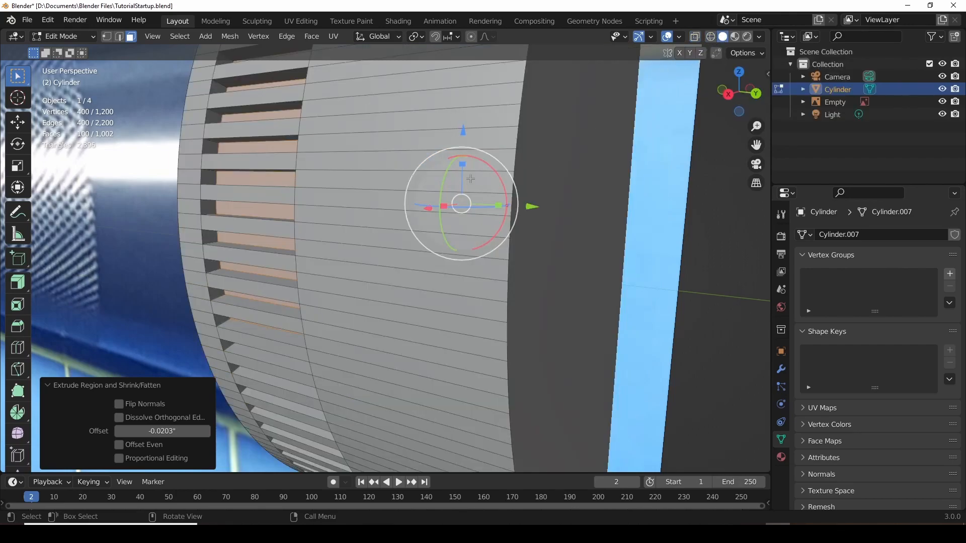
middle_click_drag(467, 174, 554, 192)
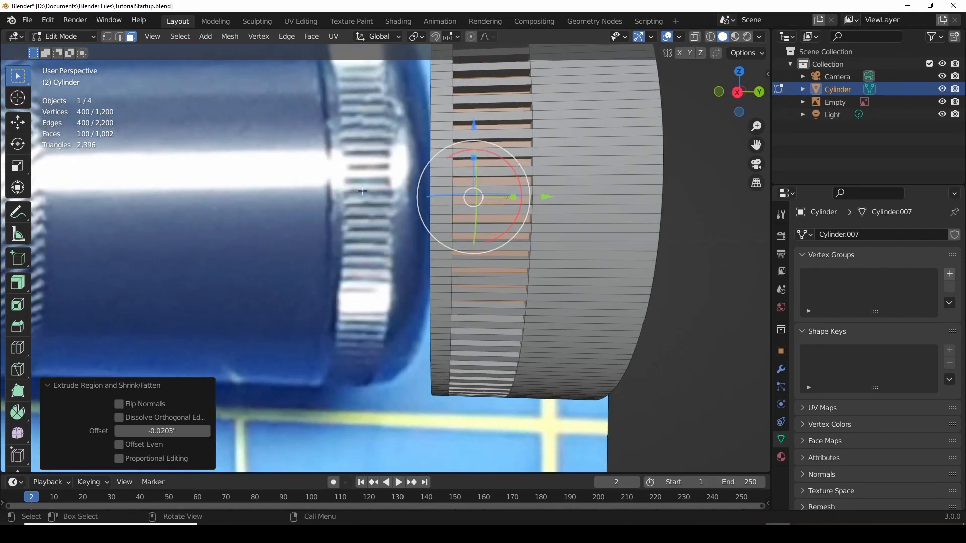
scroll(362, 190, "up", 4)
scroll(368, 181, "down", 4)
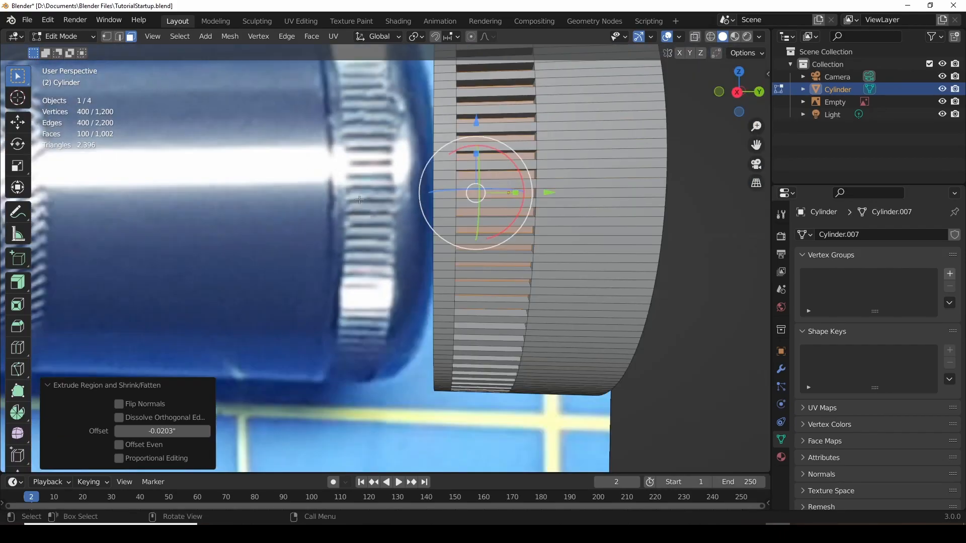
scroll(556, 226, "down", 1)
middle_click_drag(555, 226, 521, 254, "shift")
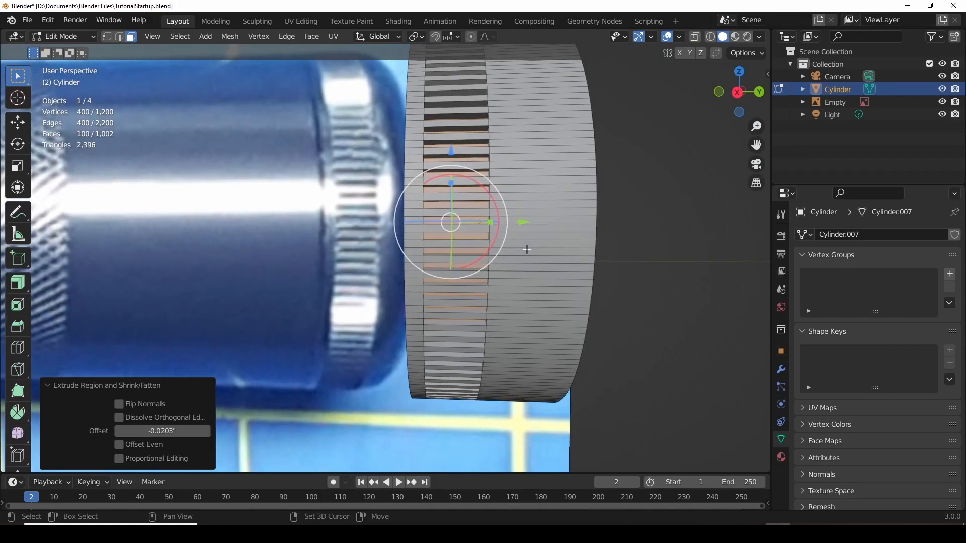
left_click(737, 93)
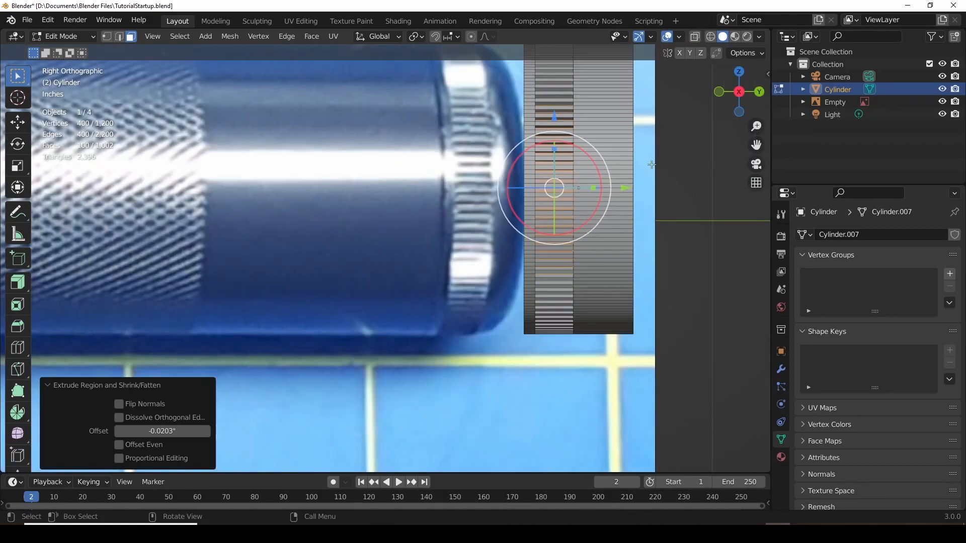
middle_click_drag(640, 143, 567, 223, "shift")
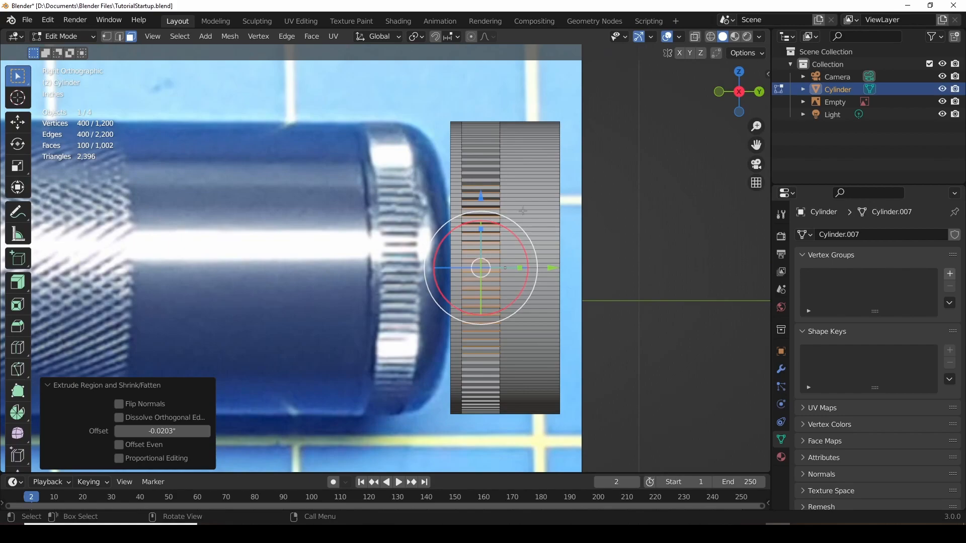
scroll(503, 224, "up", 5)
middle_click_drag(501, 222, 332, 242)
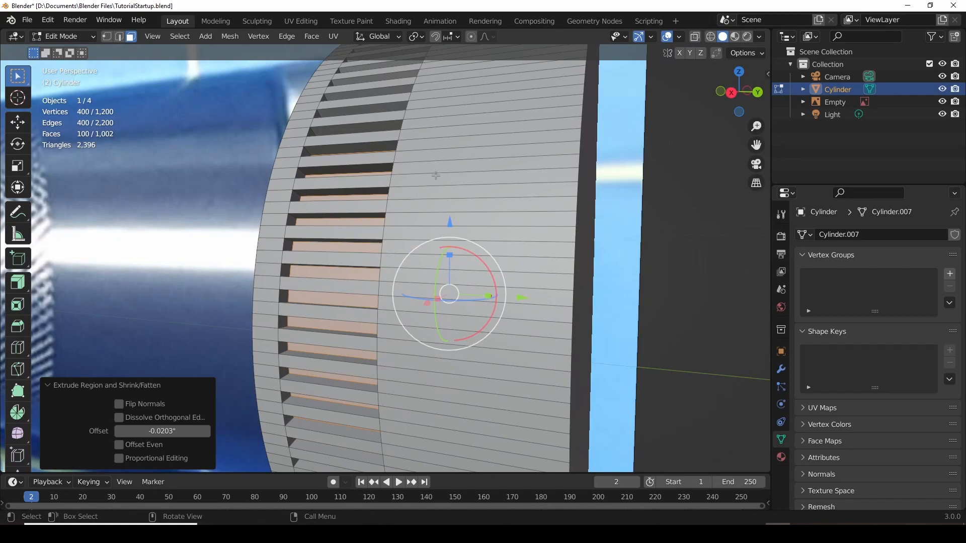
left_click(731, 93)
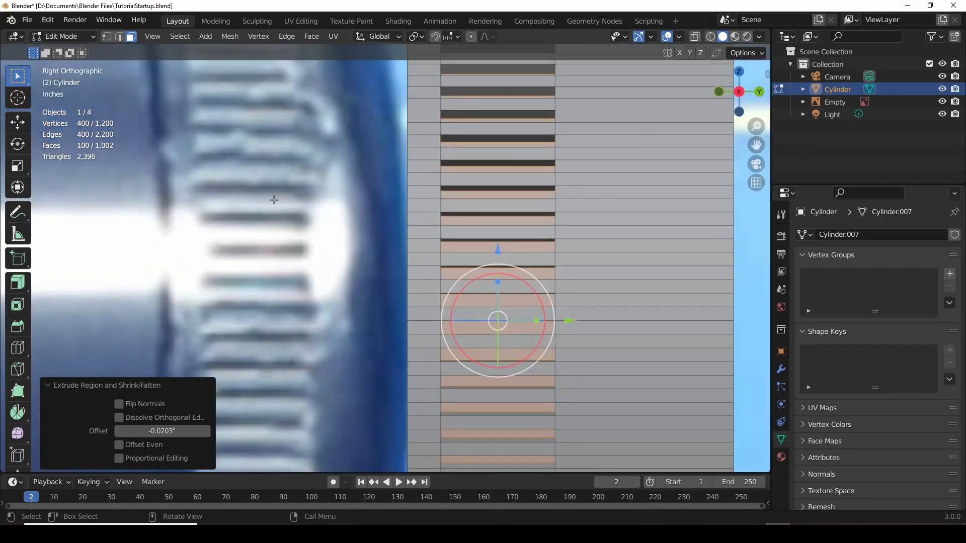
scroll(229, 241, "down", 2)
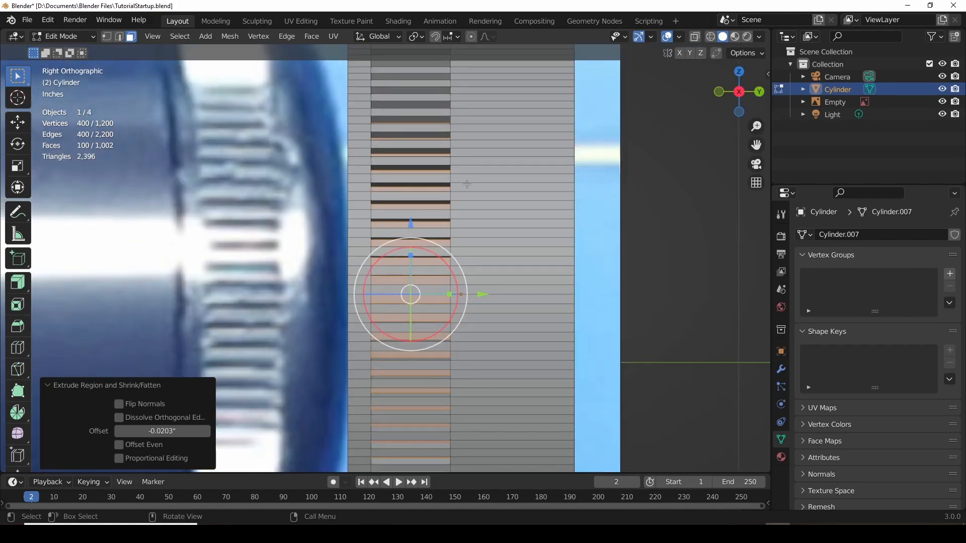
scroll(470, 181, "down", 4)
scroll(473, 179, "up", 2)
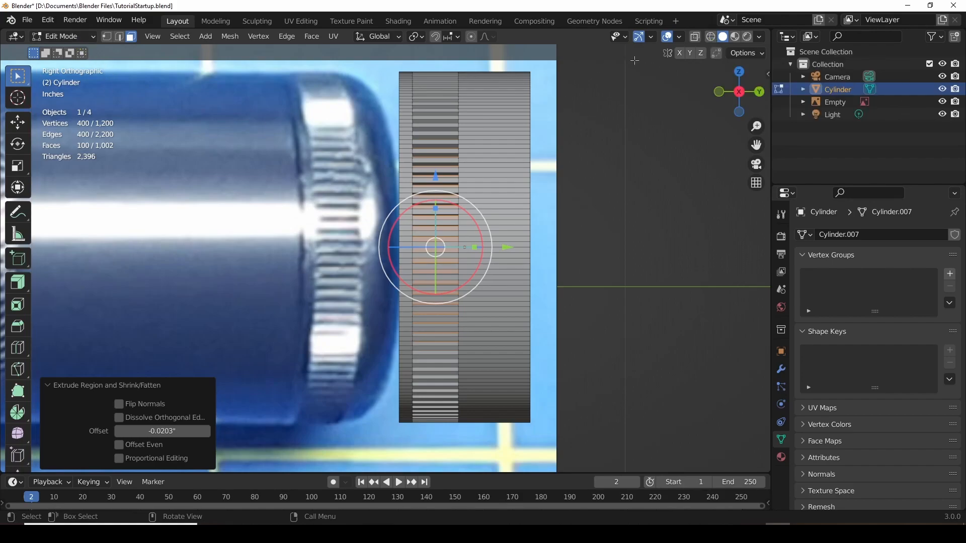
Clear the selection and box-select all faces of the grooved ring in wireframe display from the right orthographic view.
left_click(710, 37)
key("alt+a")
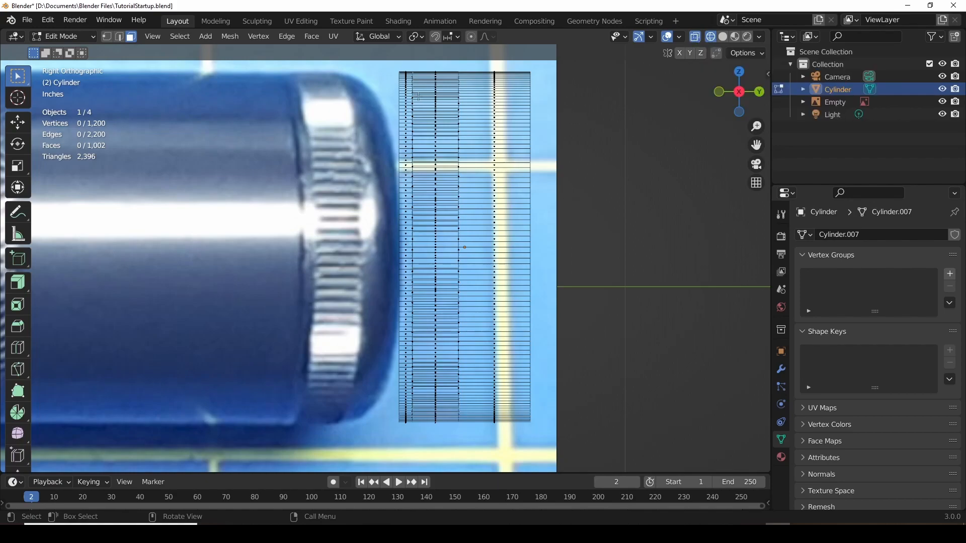
scroll(416, 68, "up", 4)
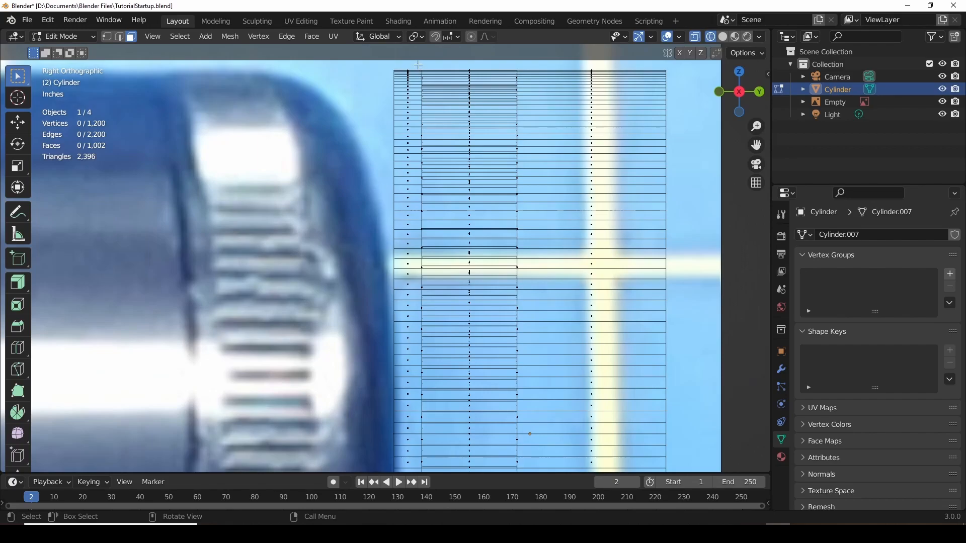
scroll(417, 75, "down", 5)
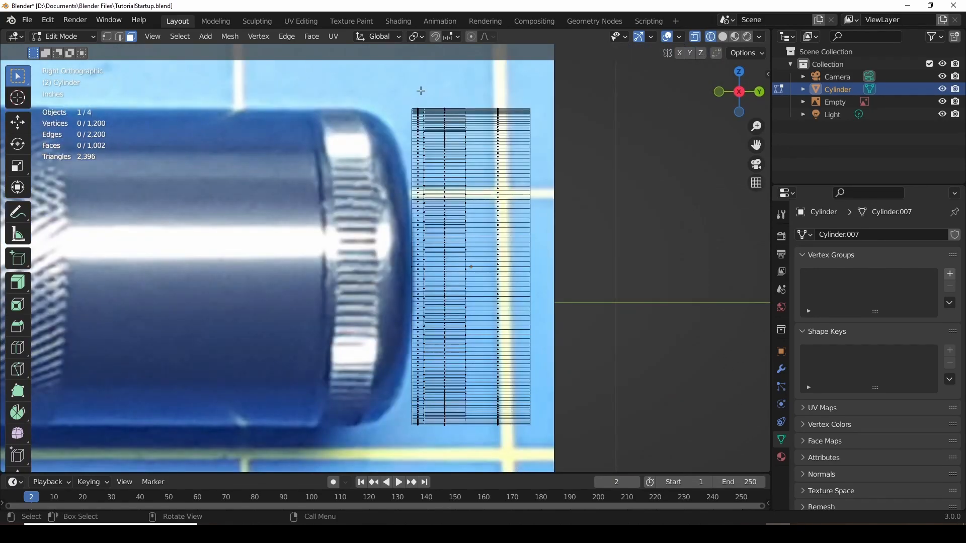
left_click_drag(420, 91, 470, 445)
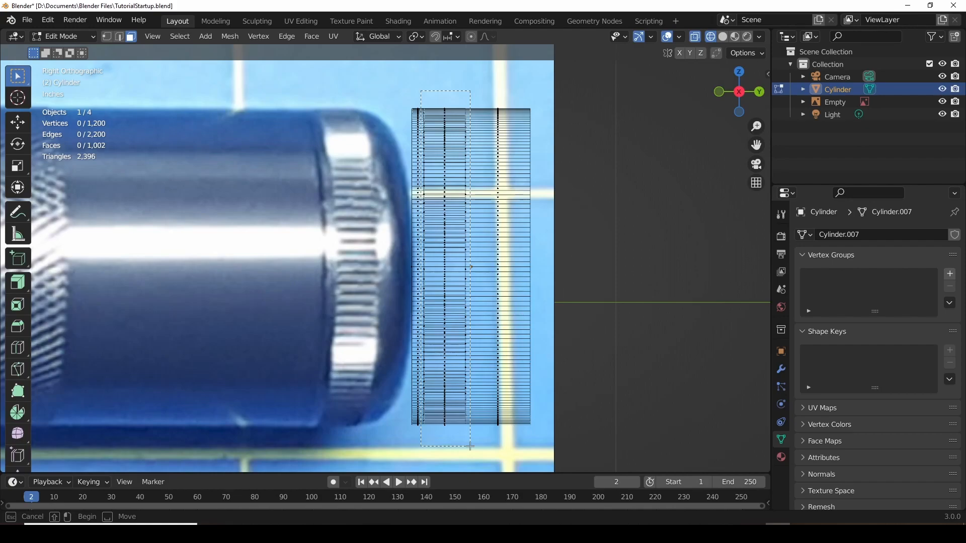
left_click_drag(470, 445, 470, 446)
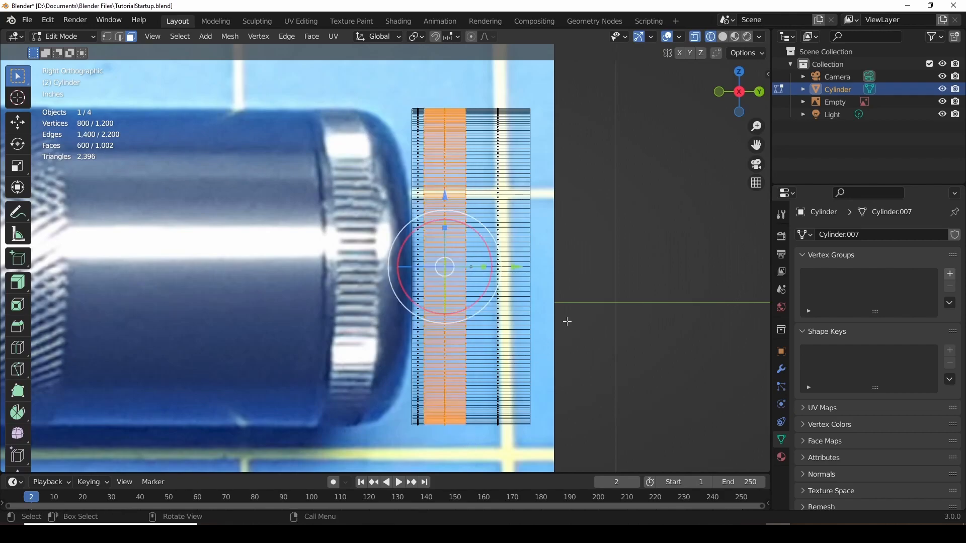
middle_click_drag(595, 287, 545, 301)
scroll(435, 171, "up", 4)
scroll(435, 171, "up", 2)
scroll(370, 162, "down", 3)
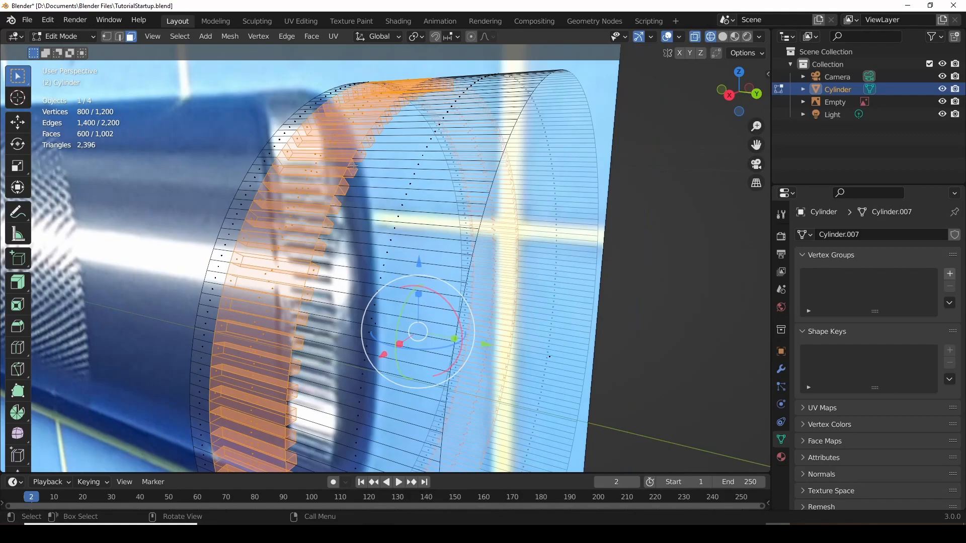
Bevel the selected edges of the grooved ring with a width of about 0.003" and three segments.
middle_click_drag(370, 165, 355, 164)
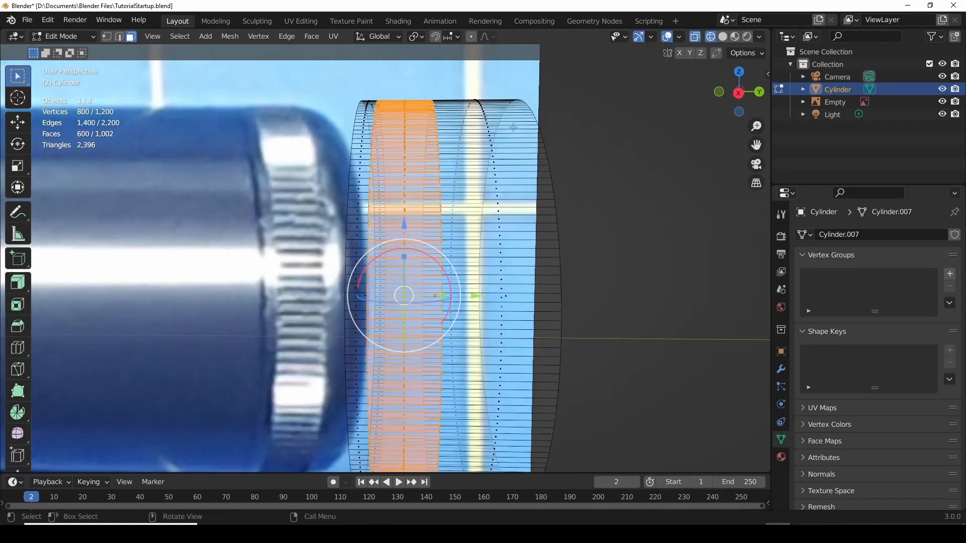
left_click(739, 92)
scroll(656, 184, "down", 5)
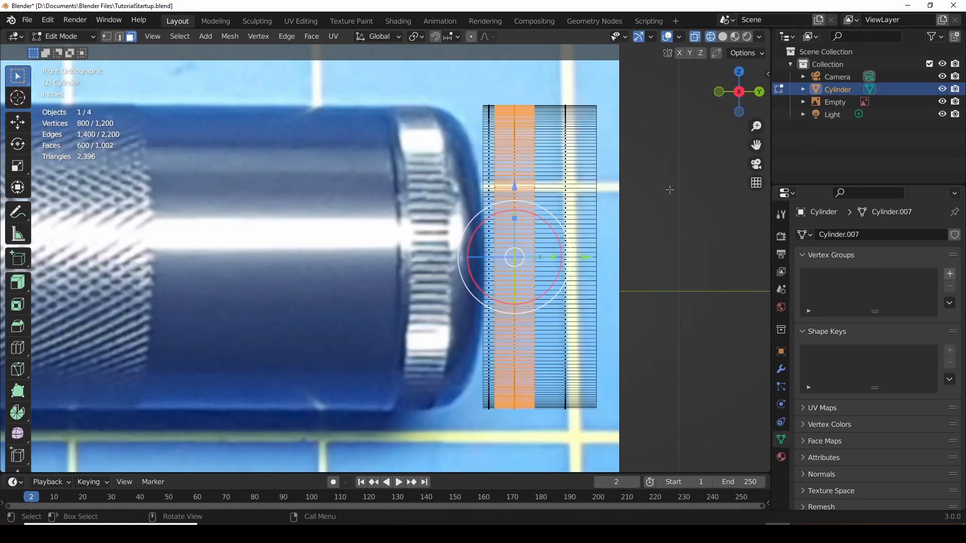
middle_click_drag(676, 191, 614, 199, "shift")
scroll(541, 243, "up", 4)
middle_click_drag(542, 243, 507, 246)
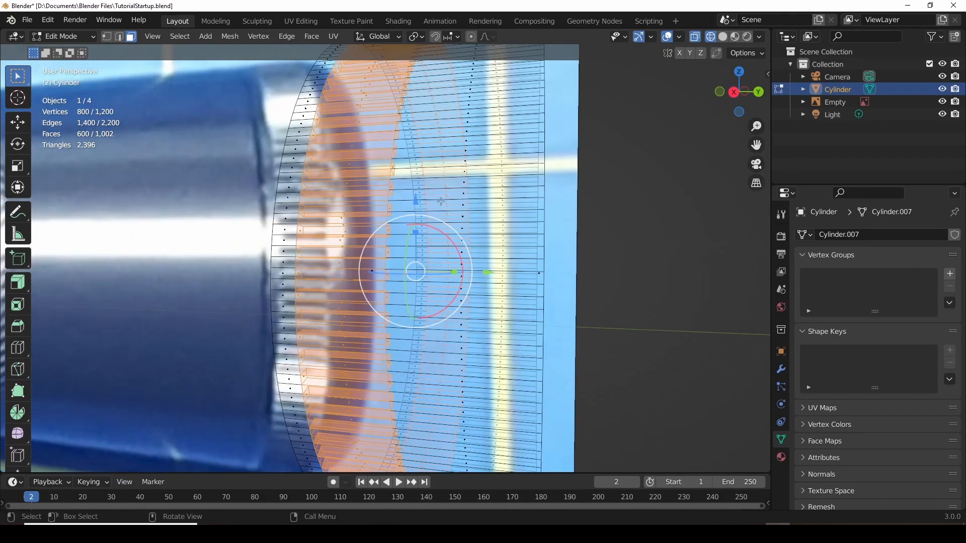
scroll(434, 190, "up", 3)
scroll(421, 190, "down", 1)
scroll(392, 180, "down", 1)
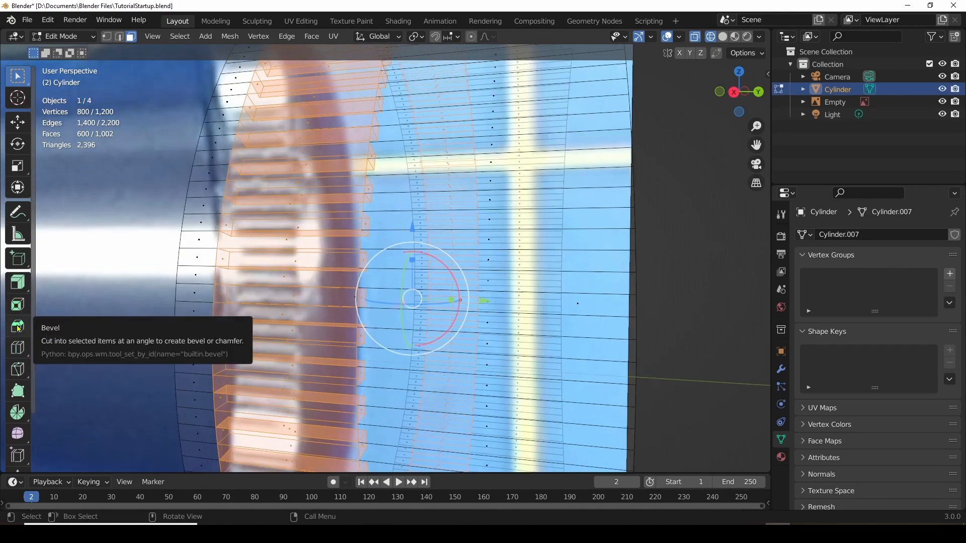
left_click(18, 327)
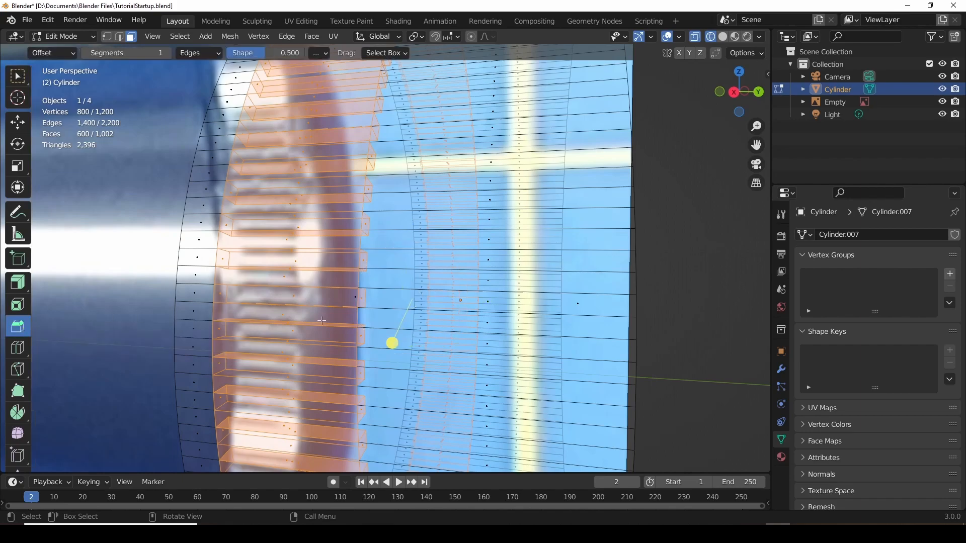
left_click_drag(390, 342, 397, 350)
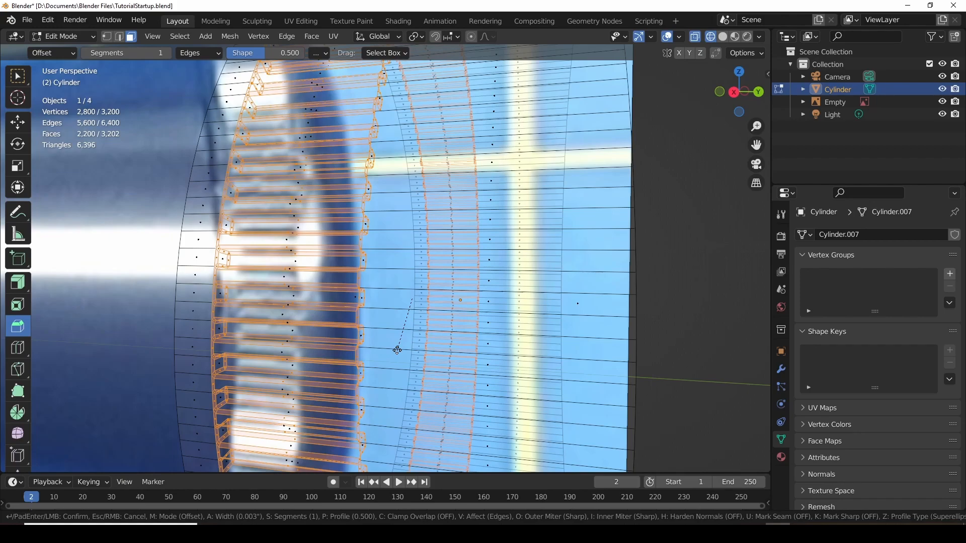
scroll(397, 350, "up", 1)
scroll(397, 350, "up", 1)
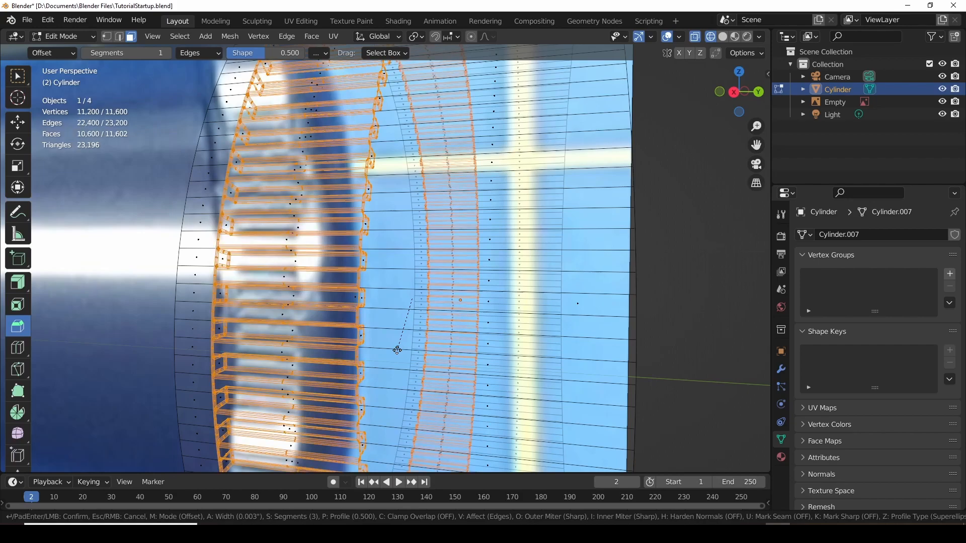
left_click(474, 289)
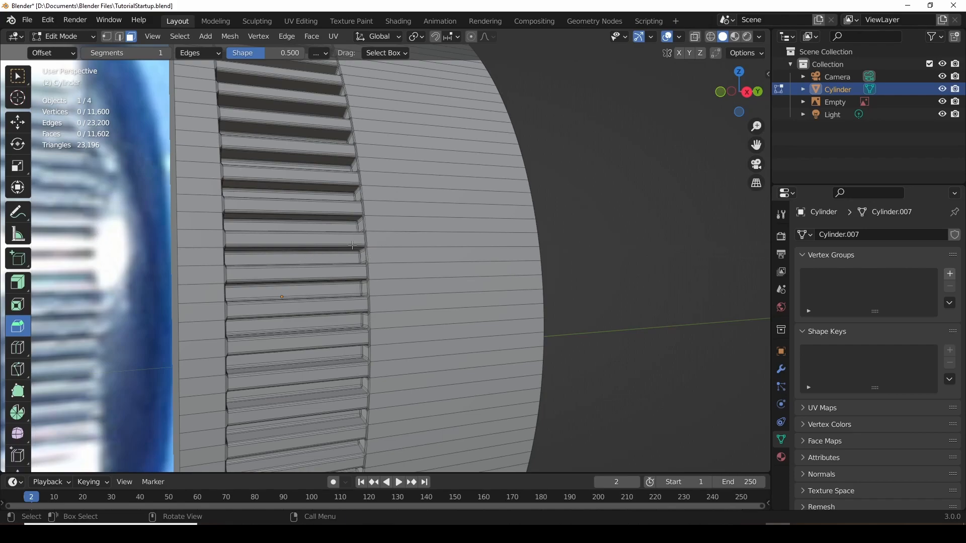
Set the viewport's clip start to 0.0394" for closer inspection of the grooves.
scroll(352, 245, "up", 6)
scroll(353, 245, "down", 5)
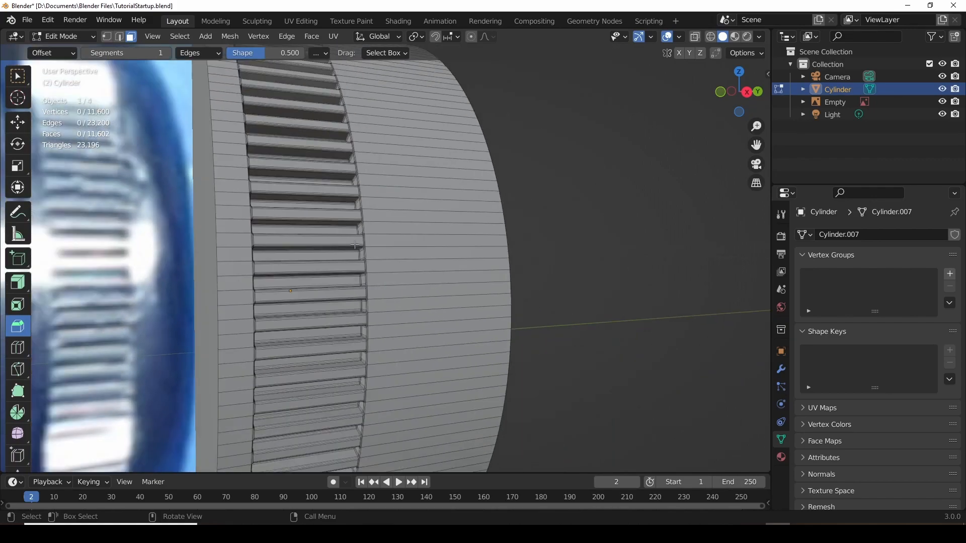
left_click(839, 77)
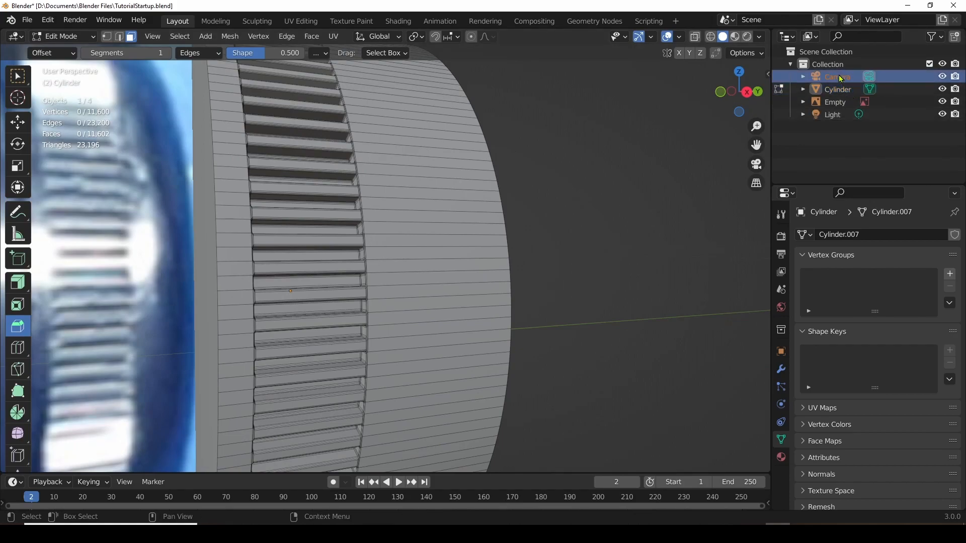
key("n")
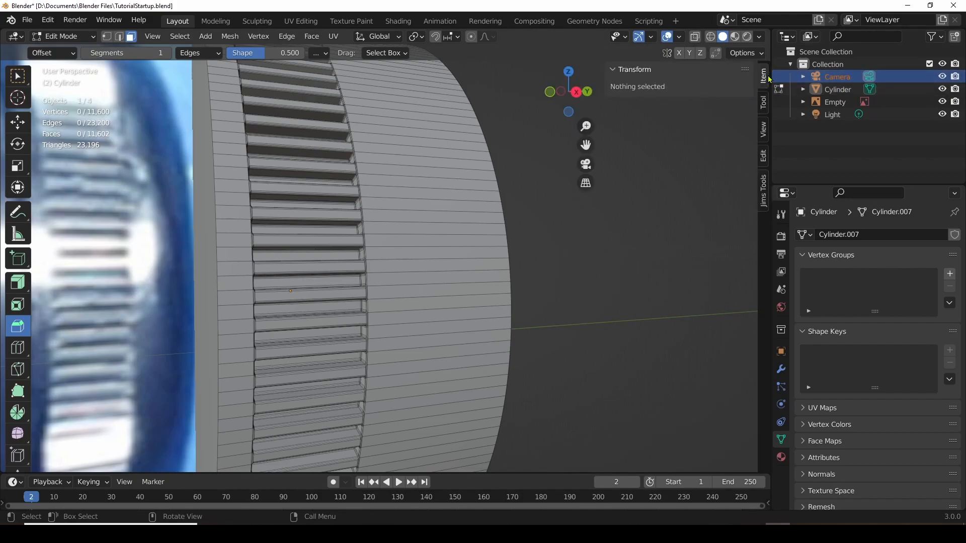
left_click(763, 131)
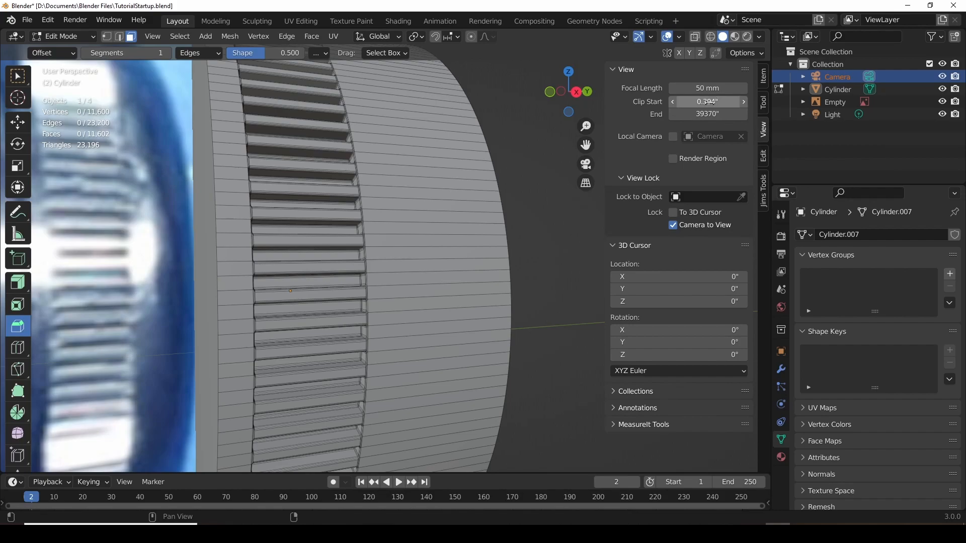
left_click_drag(715, 101, 701, 101)
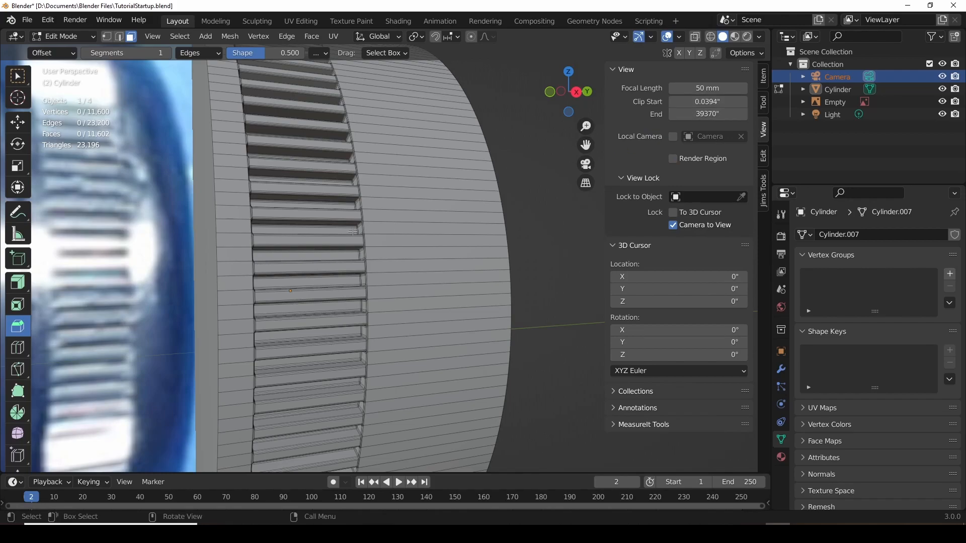
Examine the bevelled groove edges close up and from a distance, and hide the sidebar.
scroll(351, 205, "down", 1)
scroll(351, 205, "down", 3)
scroll(360, 204, "up", 10)
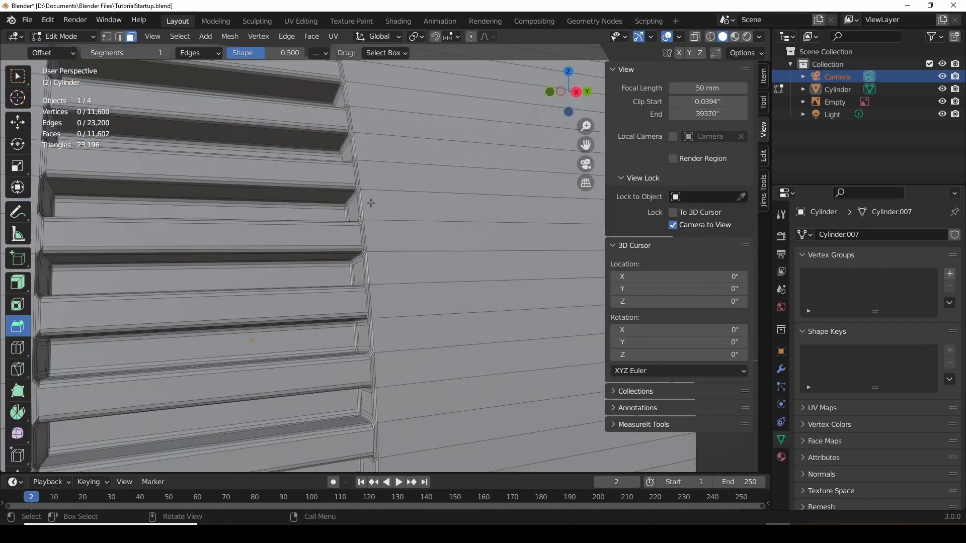
scroll(367, 202, "up", 4)
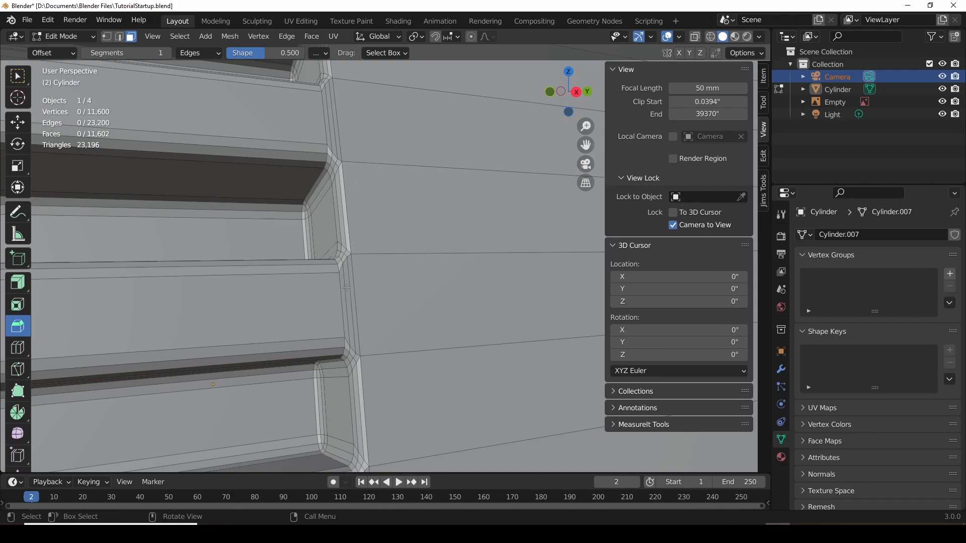
scroll(331, 181, "down", 6)
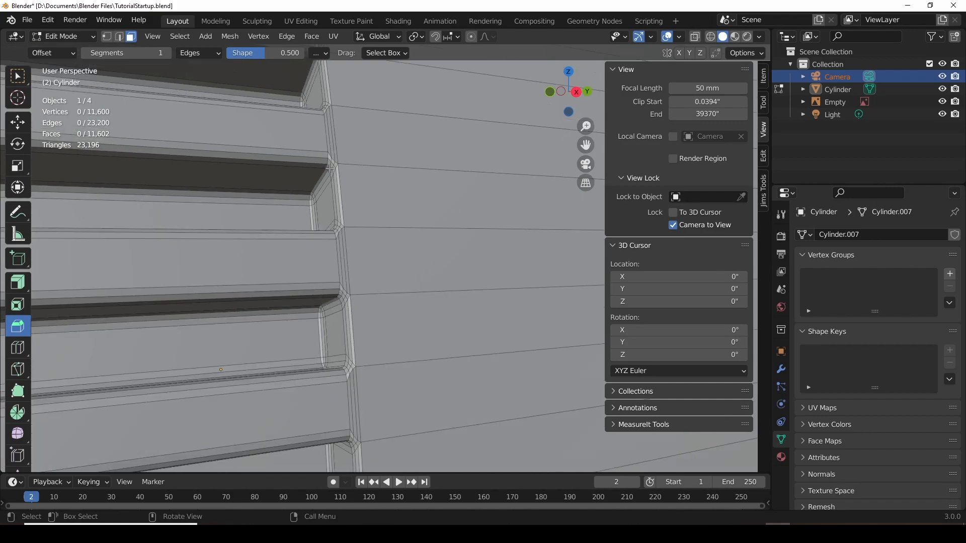
scroll(330, 169, "down", 5)
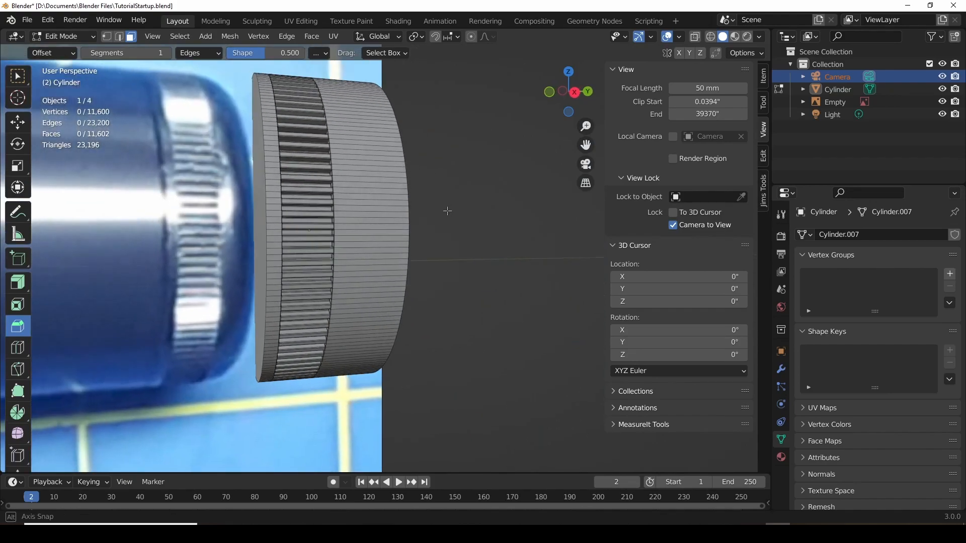
left_click_drag(606, 146, 712, 165)
scroll(480, 155, "up", 2)
scroll(480, 155, "down", 3)
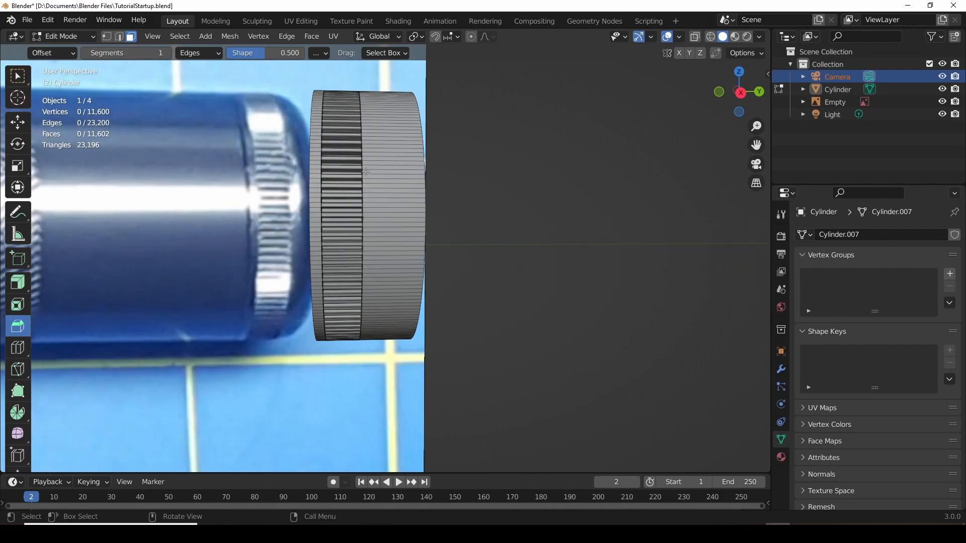
Return to Object Mode, move the ridged cylinder along the Y axis over the flashlight's tail end in right orthographic view, and deselect it.
left_click(739, 92)
scroll(472, 167, "down", 3)
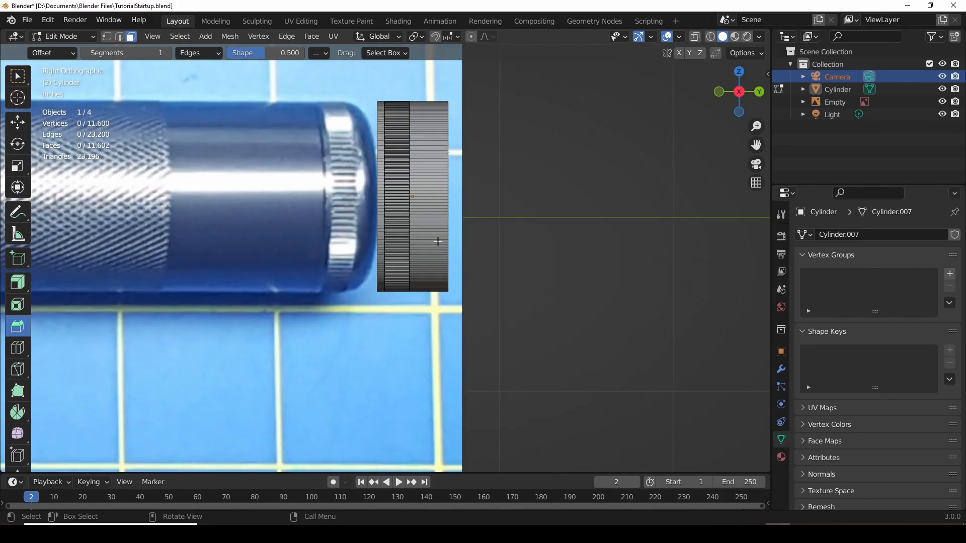
scroll(438, 241, "down", 3)
middle_click_drag(442, 238, 603, 254, "shift")
scroll(593, 254, "down", 2)
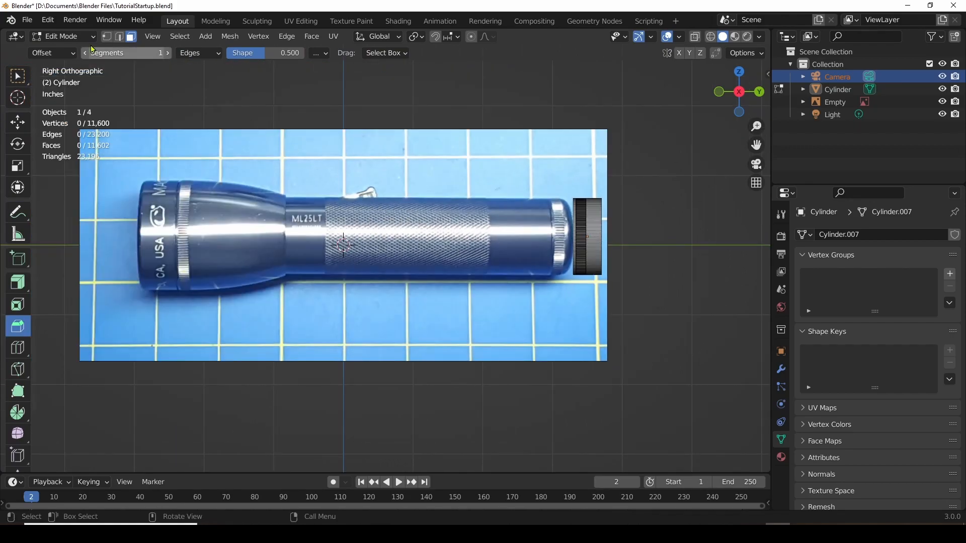
left_click(63, 36)
left_click(73, 50)
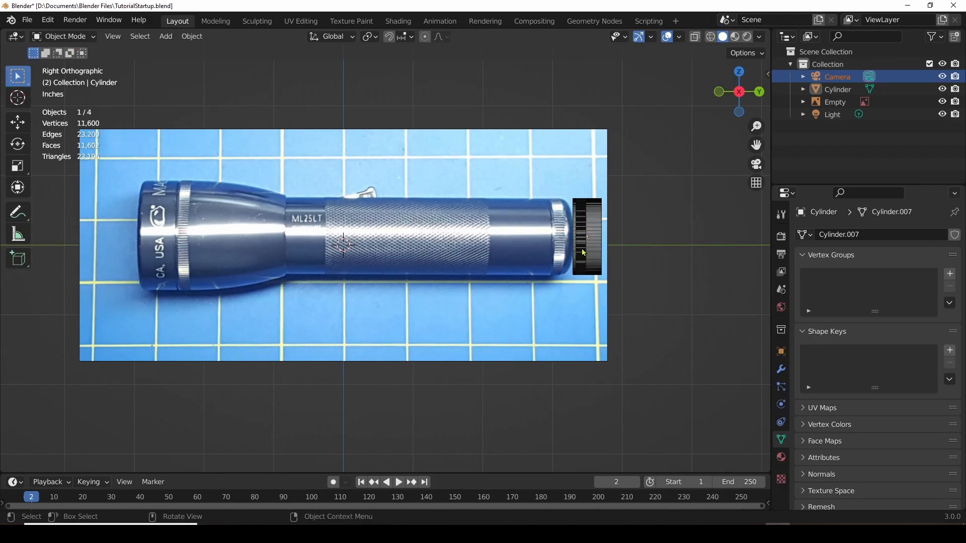
left_click(591, 246)
left_click_drag(650, 237, 621, 234)
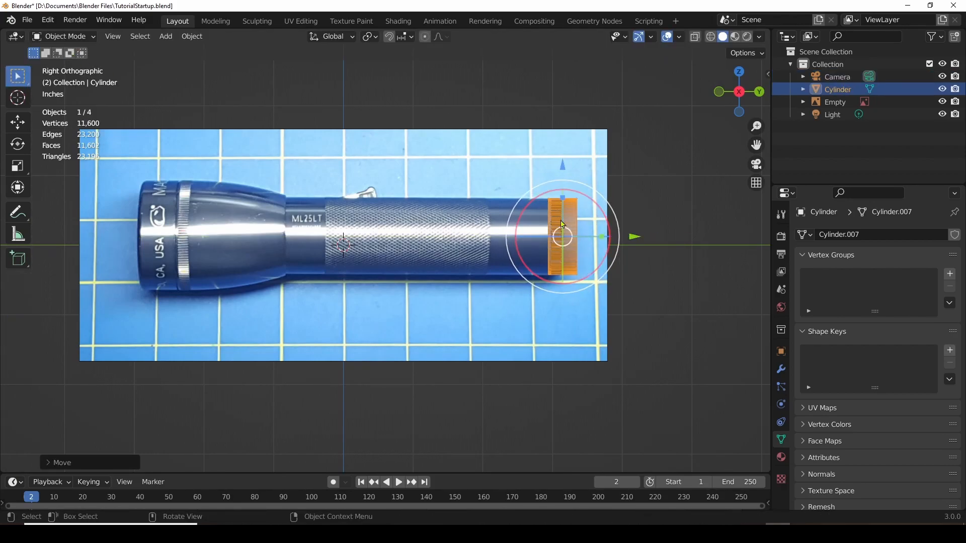
scroll(552, 232, "up", 1)
scroll(552, 232, "down", 1)
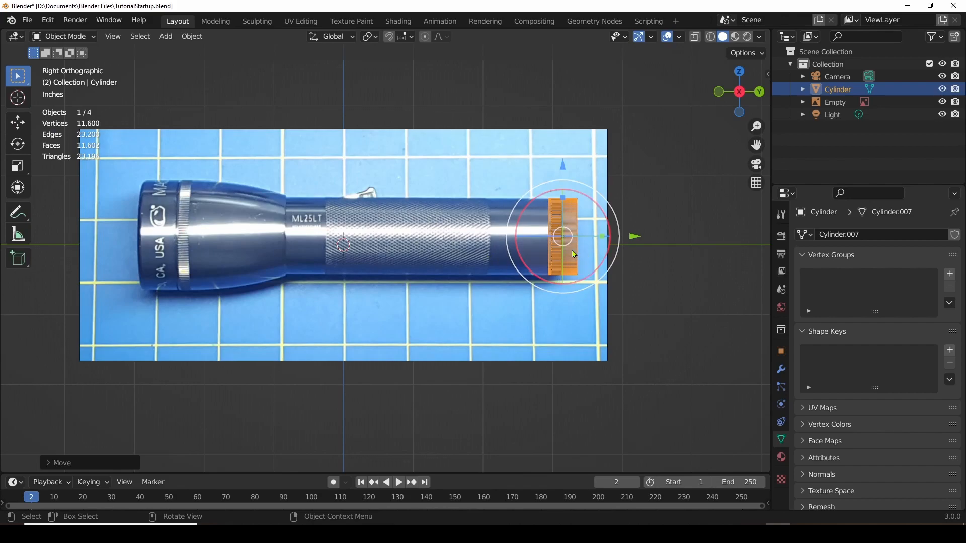
scroll(559, 234, "up", 2)
scroll(559, 234, "down", 2)
key("alt+a")
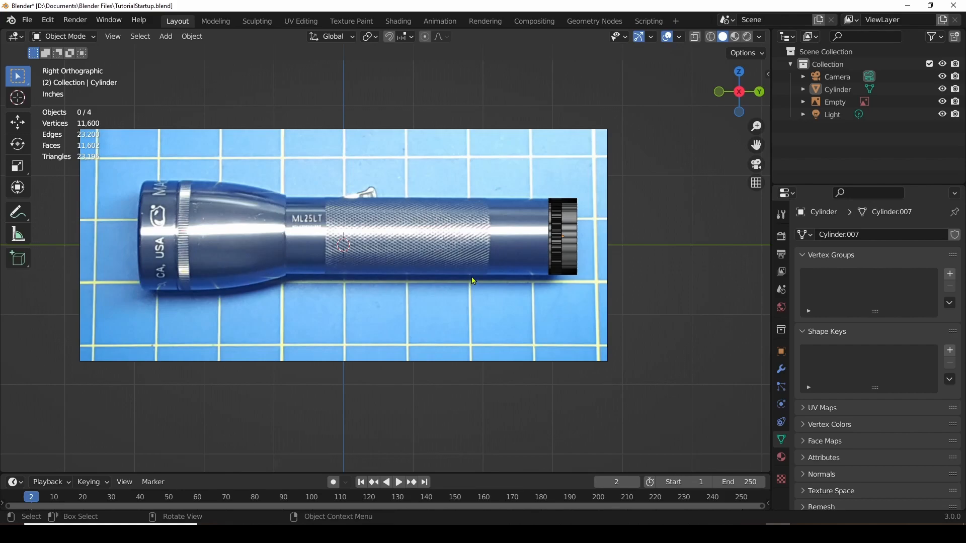
Duplicate the ridged cylinder and move the copy along the Y axis onto the flashlight head, just behind its ridged ring.
left_click(568, 227)
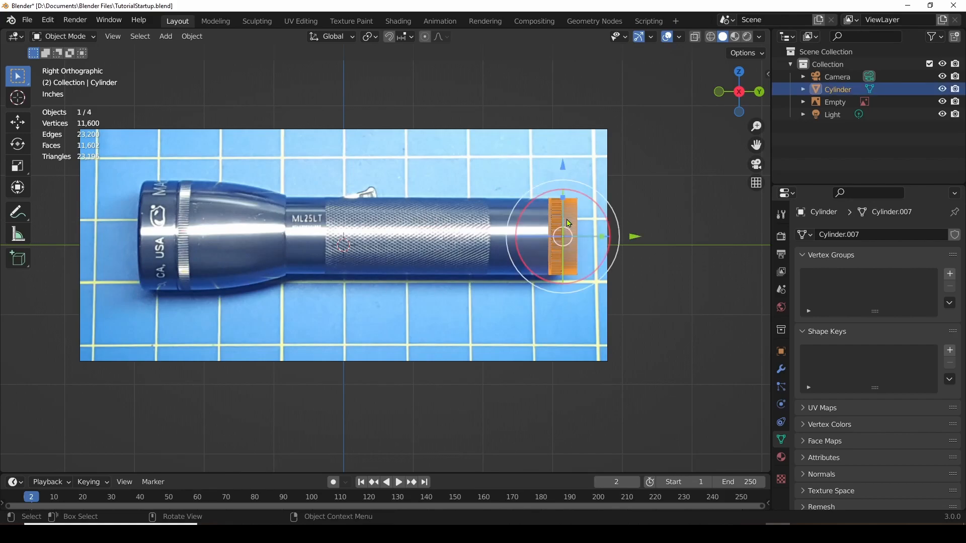
right_click(568, 223)
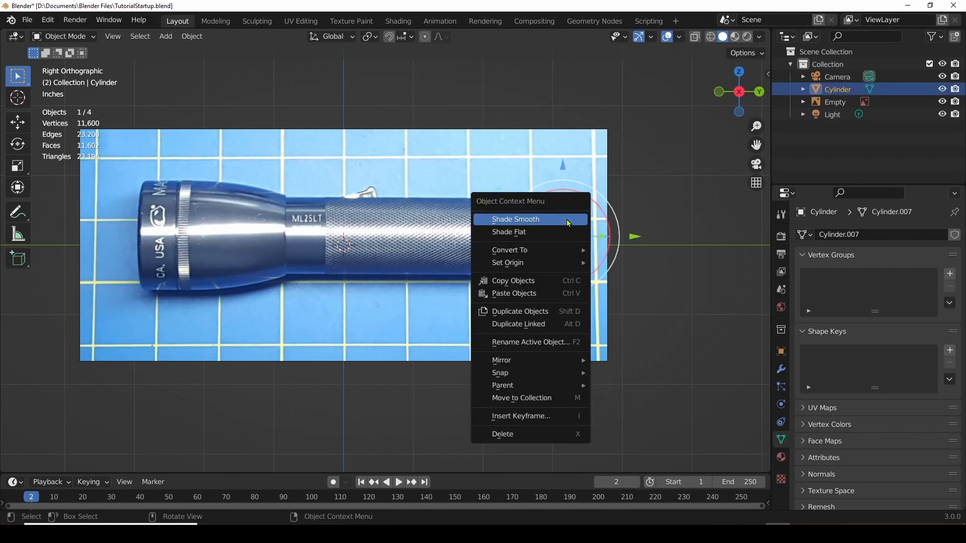
left_click(547, 313)
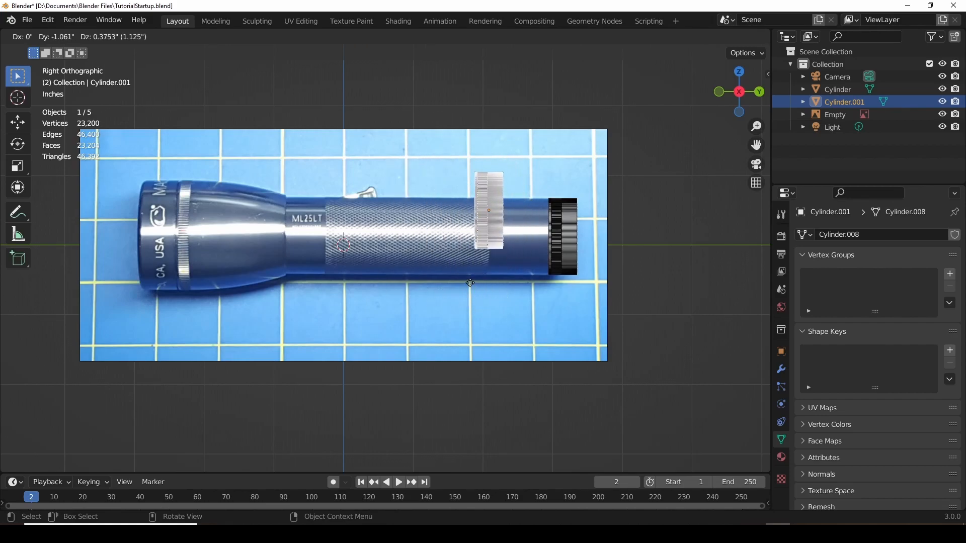
right_click(476, 279)
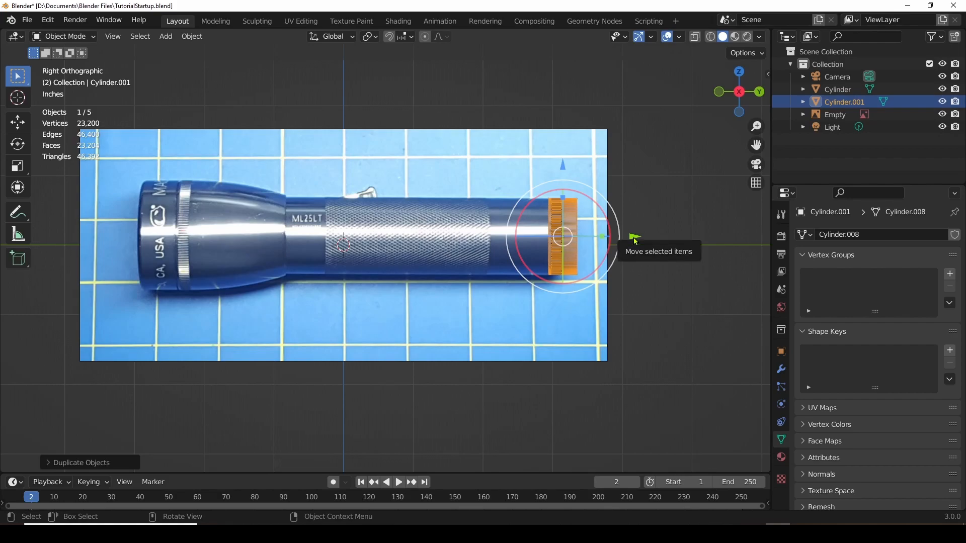
left_click_drag(634, 241, 277, 245)
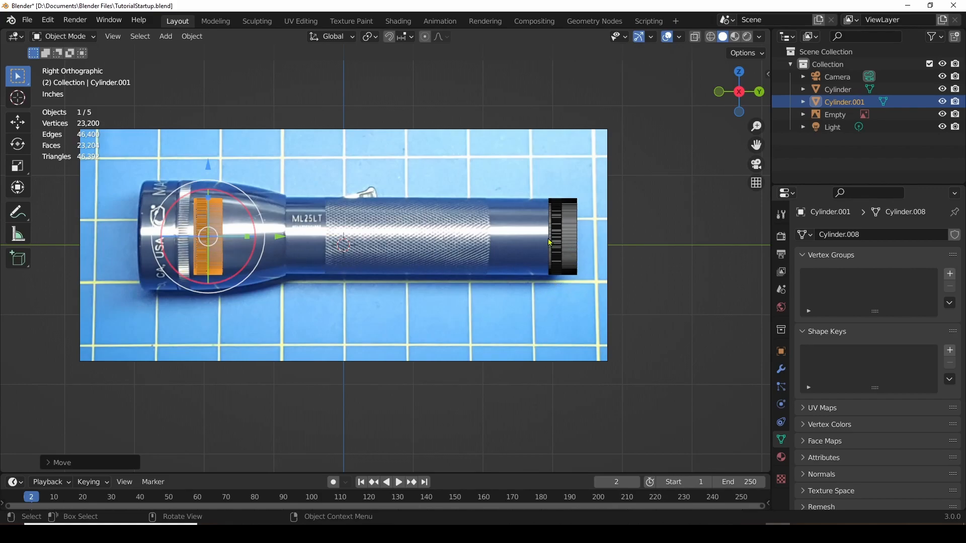
Select the original ridged cylinder at the tail end and open it in Edit Mode, viewed toward its end face.
left_click(571, 245)
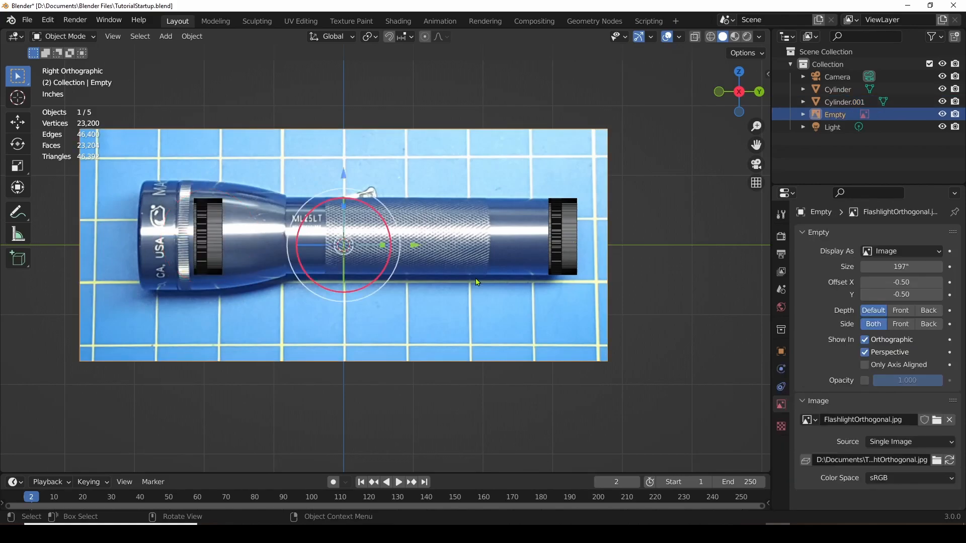
left_click(566, 240)
scroll(584, 221, "up", 7)
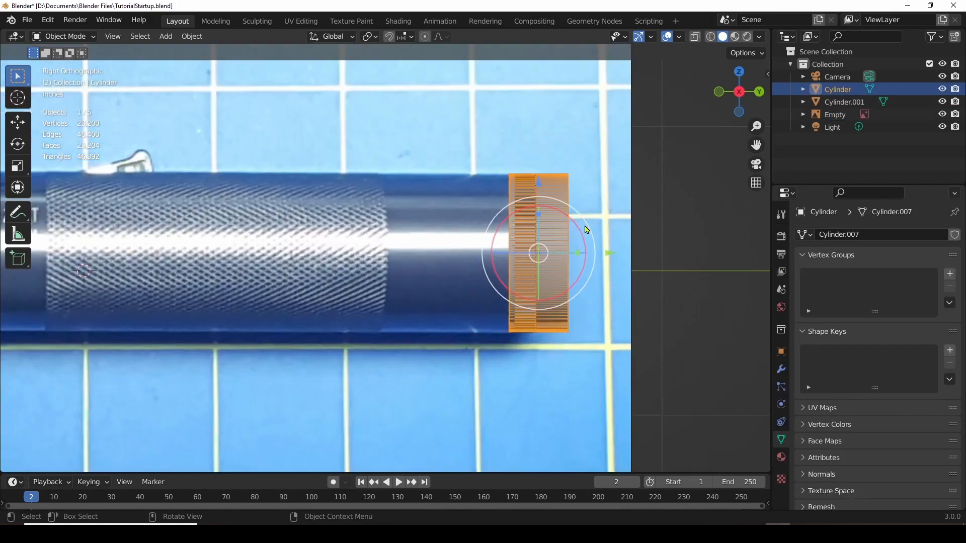
scroll(574, 245, "up", 1)
middle_click_drag(580, 251, 535, 152)
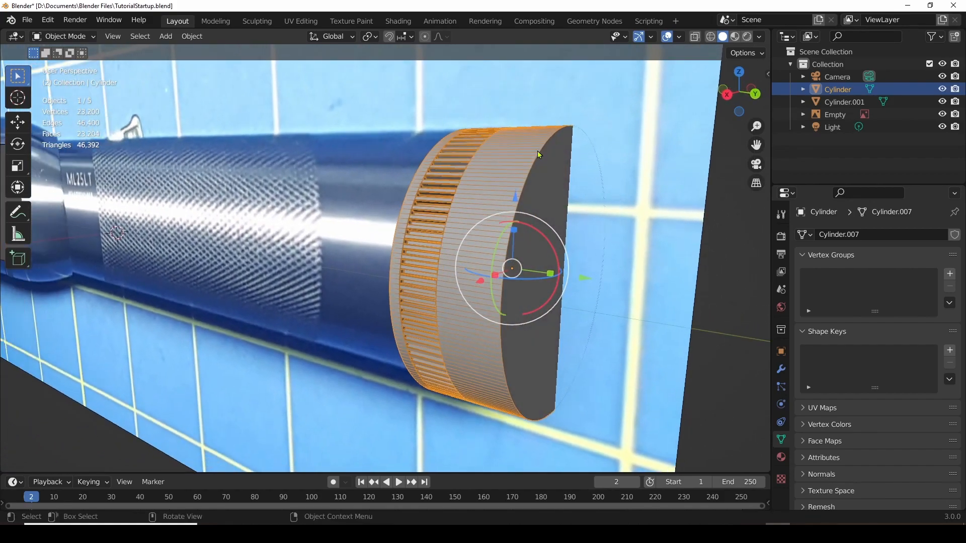
left_click(551, 190)
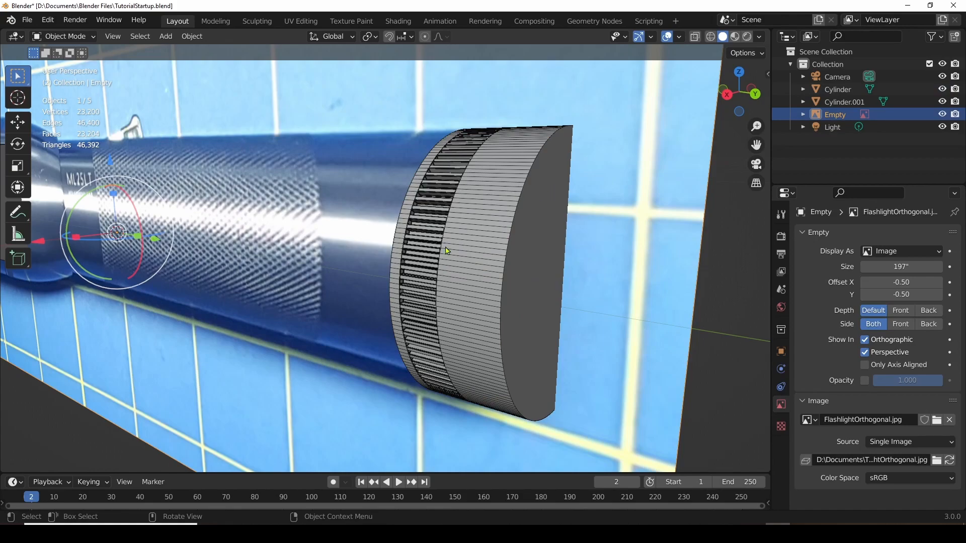
left_click(506, 259)
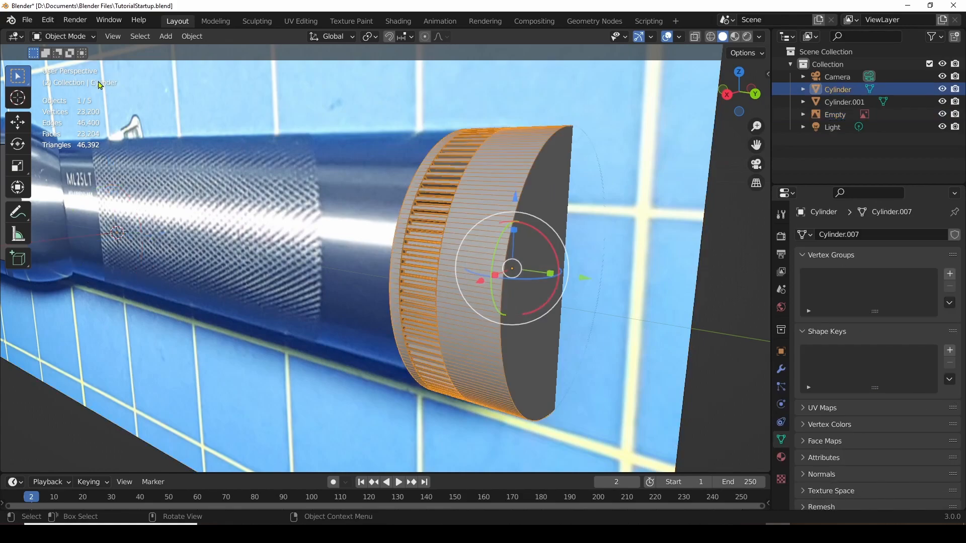
left_click(65, 38)
left_click(58, 63)
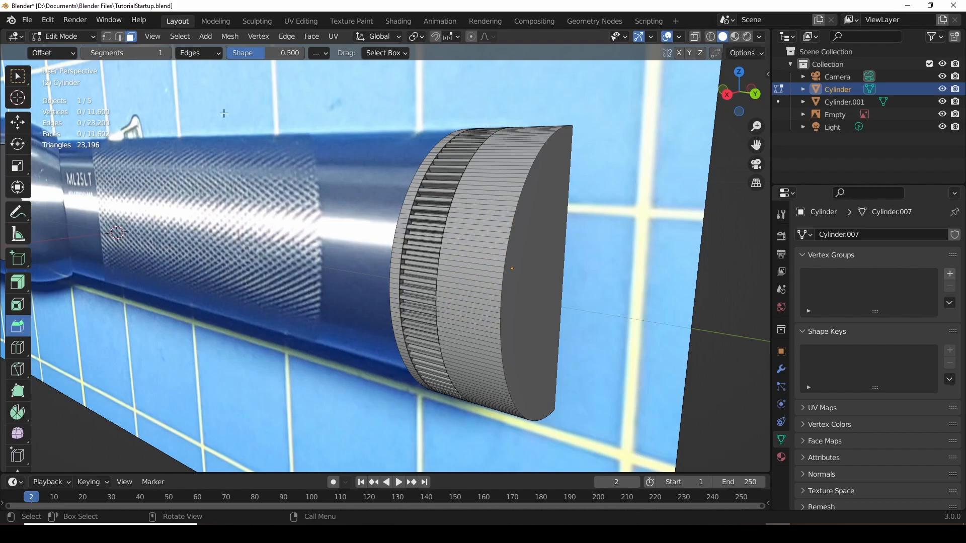
Bevel the edge loop around the cylinder's outer end face about 0.35 inch wide with nine segments to round off the tail.
left_click(120, 37)
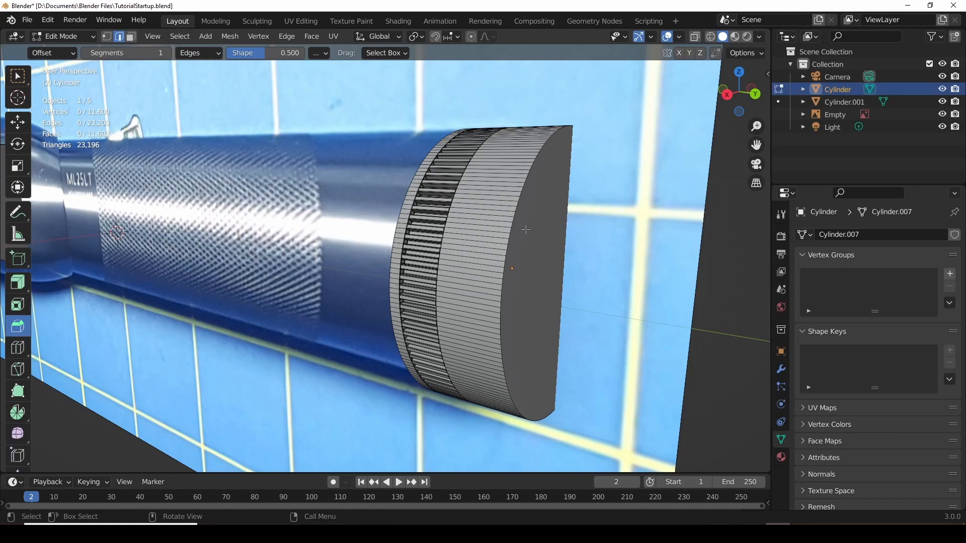
scroll(510, 251, "up", 4)
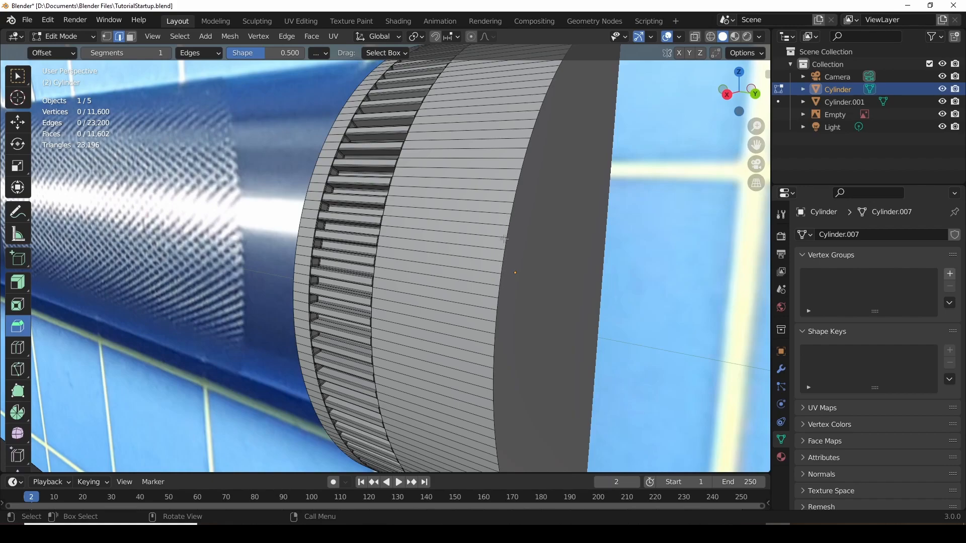
left_click(512, 207, "alt")
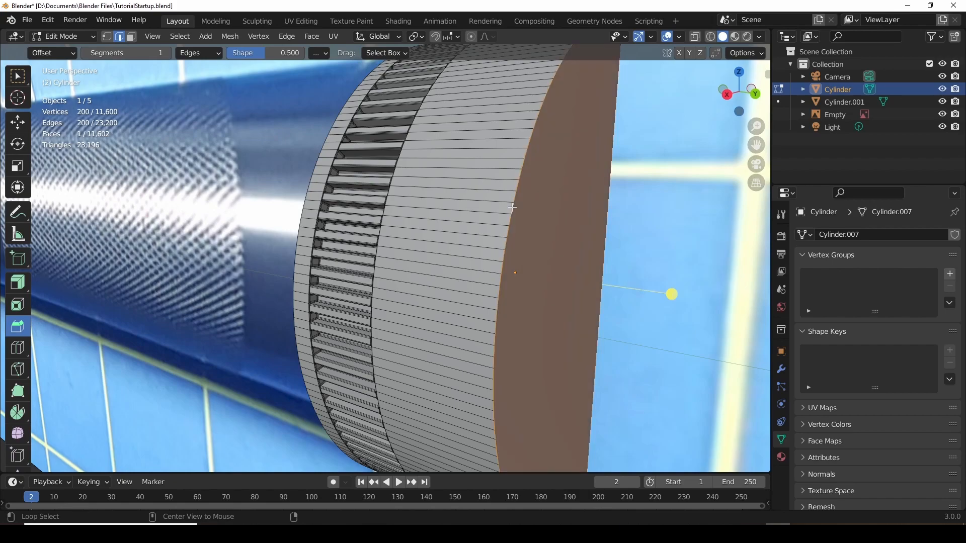
scroll(512, 207, "down", 3)
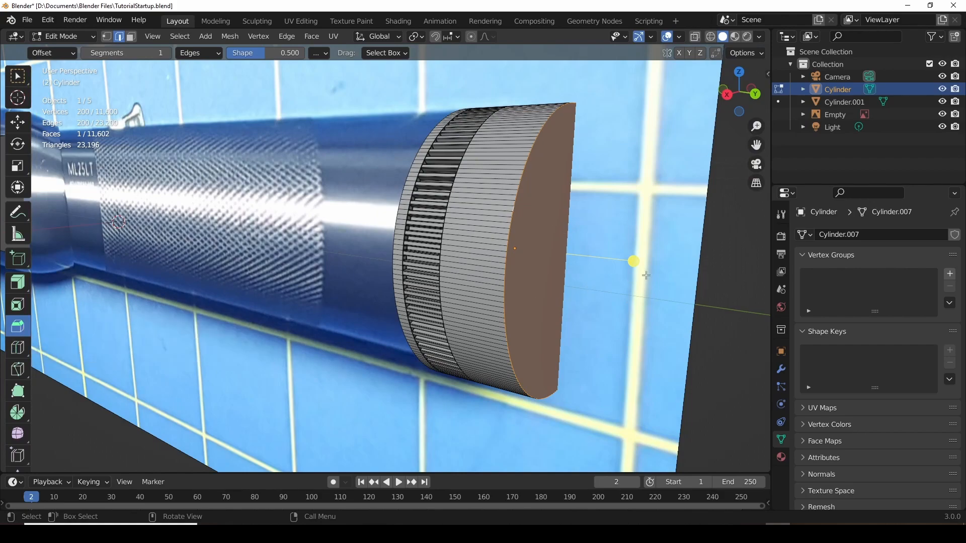
left_click_drag(633, 261, 716, 268)
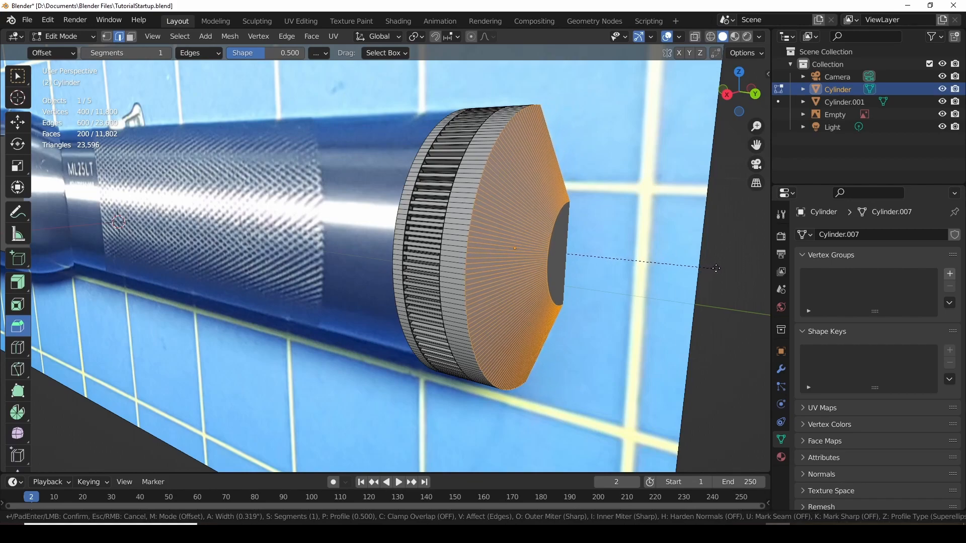
scroll(716, 268, "up", 5)
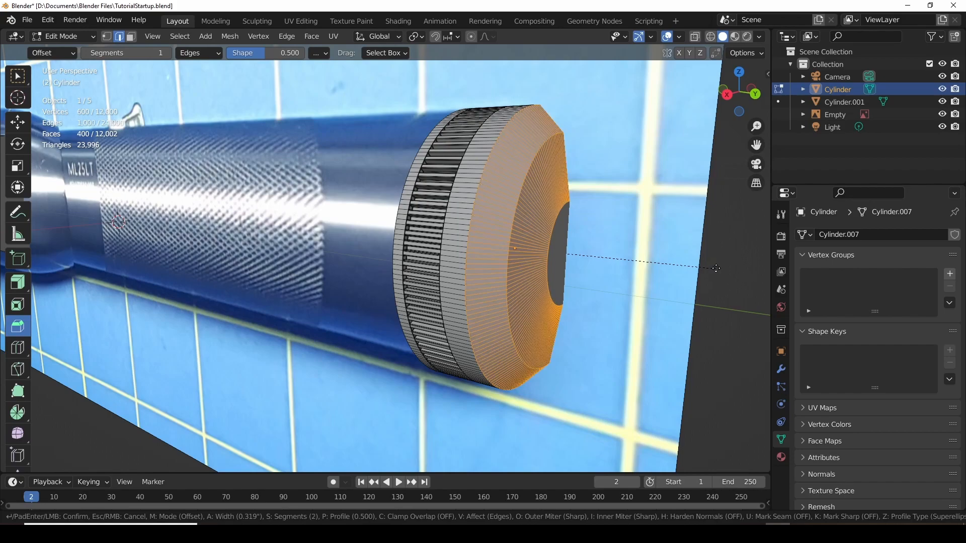
scroll(716, 268, "up", 1)
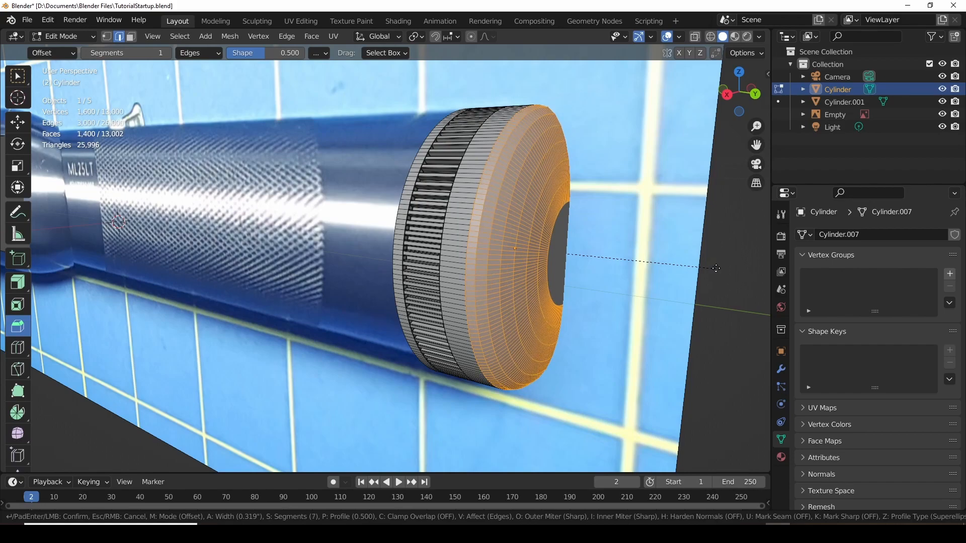
scroll(716, 268, "up", 1)
scroll(716, 268, "up", 1)
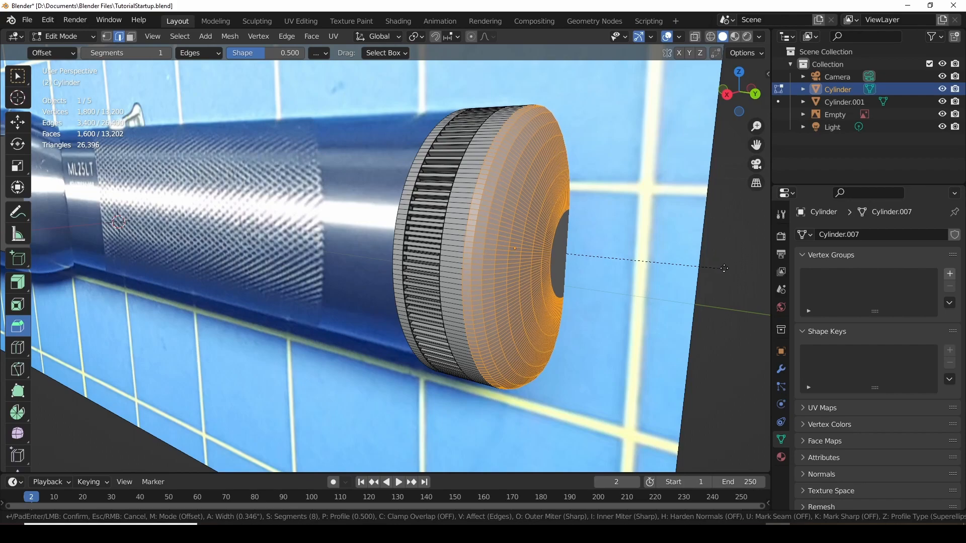
left_click(706, 276)
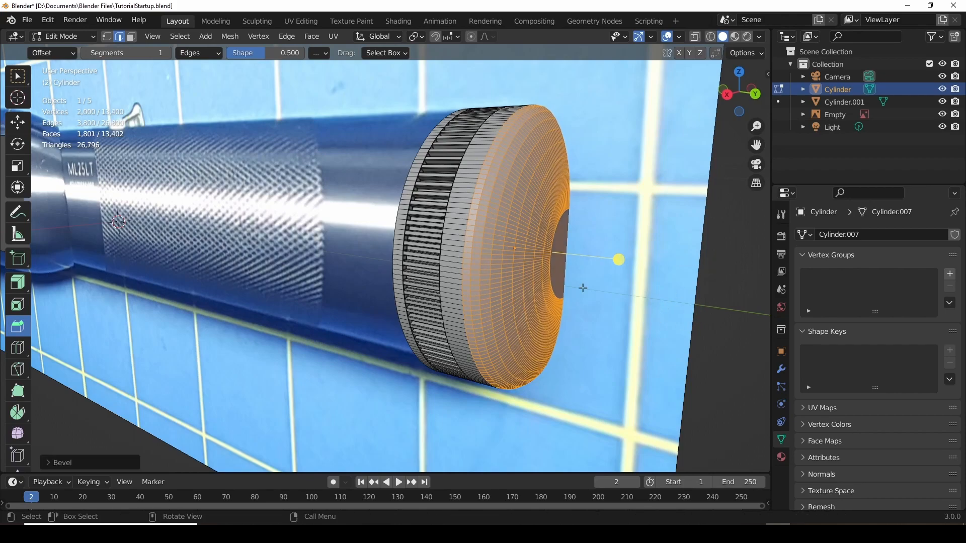
Switch to the Select Box tool, clear the edge selection and return the rounded cylinder to Object Mode in a side-on view.
left_click(18, 76)
middle_click_drag(224, 265, 600, 242)
left_click(600, 241)
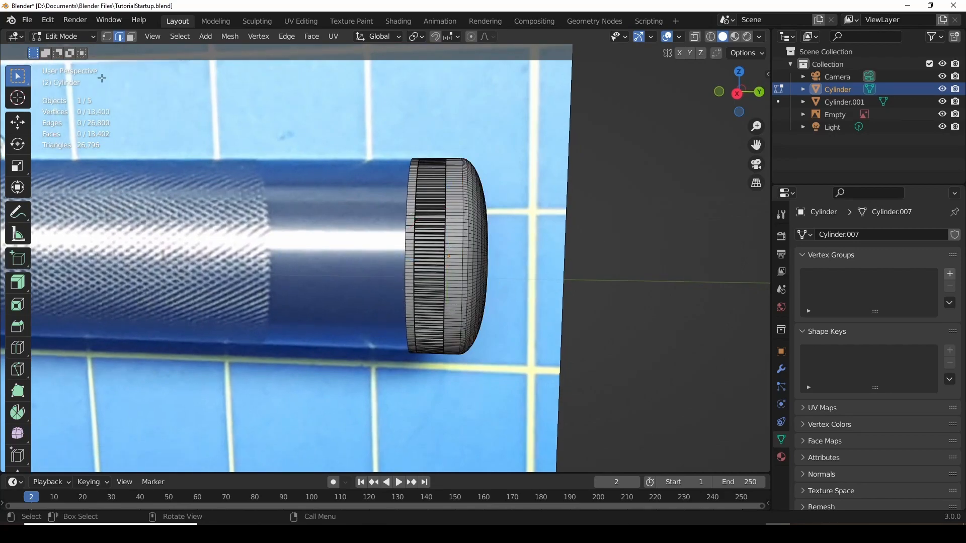
left_click(64, 36)
left_click(56, 47)
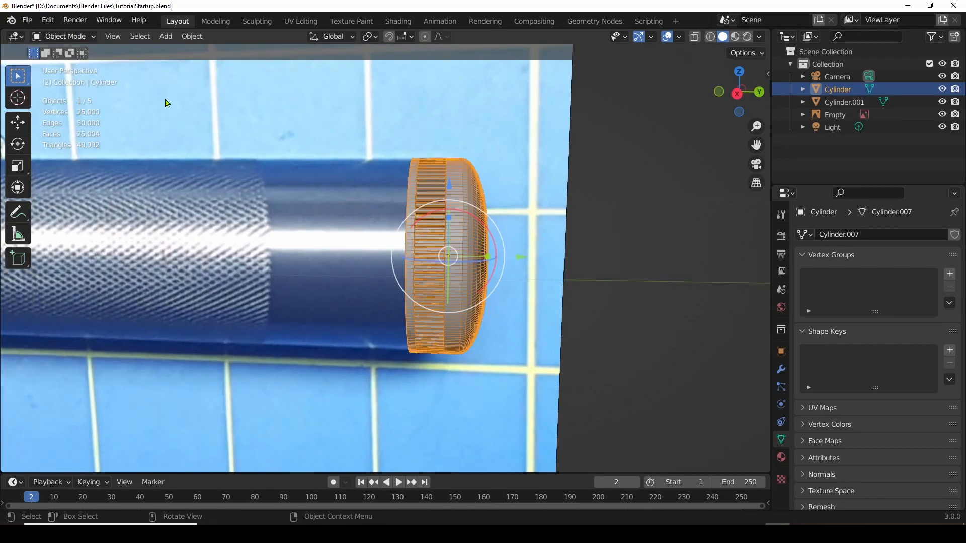
Move the rounded cylinder along the Y axis in right orthographic view until it lines up over the flashlight's tail cap.
left_click(492, 257)
left_click(493, 256)
left_click_drag(492, 257, 451, 256)
left_click(737, 94)
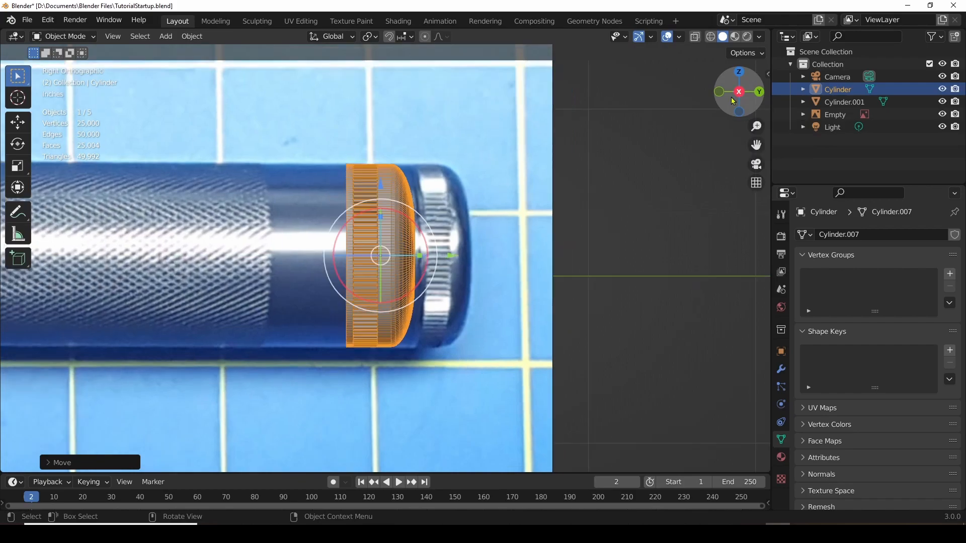
left_click_drag(451, 258, 510, 258)
scroll(527, 285, "up", 2)
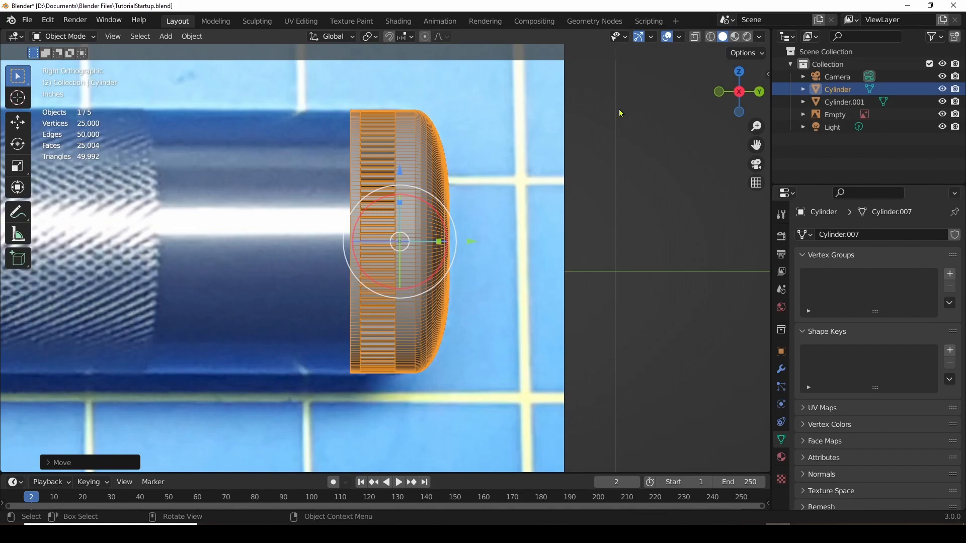
mouse_move(472, 242)
left_mouse_down()
mouse_move(494, 237)
mouse_move(483, 244)
left_mouse_up()
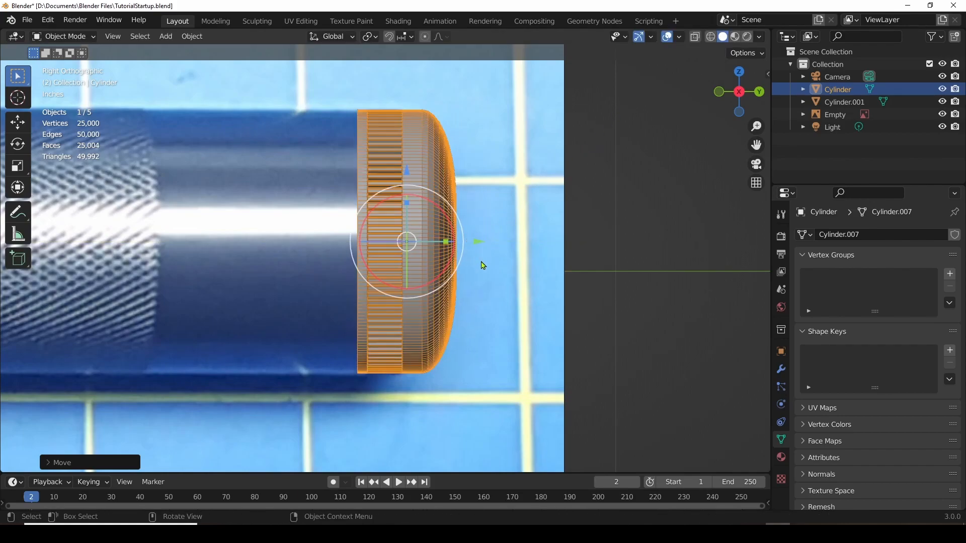
scroll(483, 264, "down", 3)
middle_click_drag(482, 264, 432, 275)
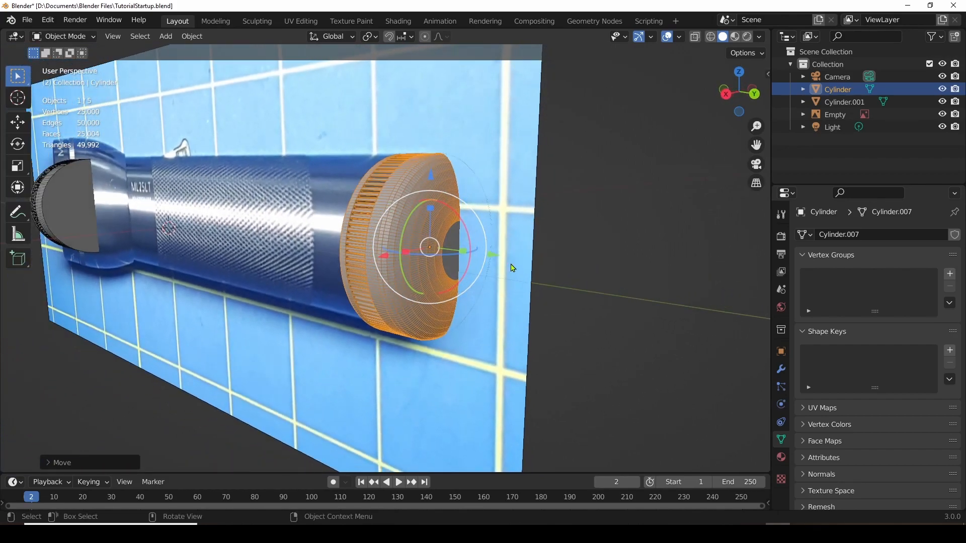
Return to right orthographic view and rename the tail cap object as Rear.
key("KP_3")
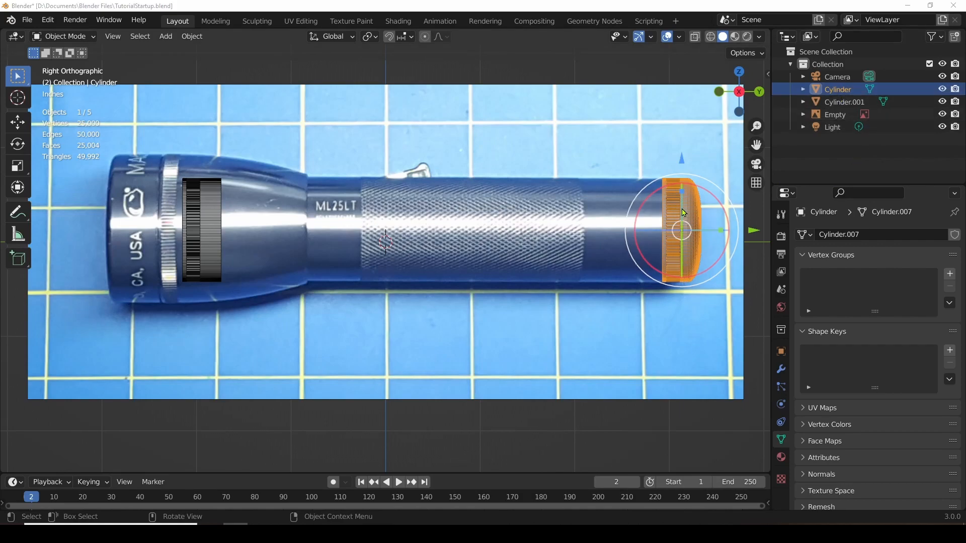
double_click(835, 93)
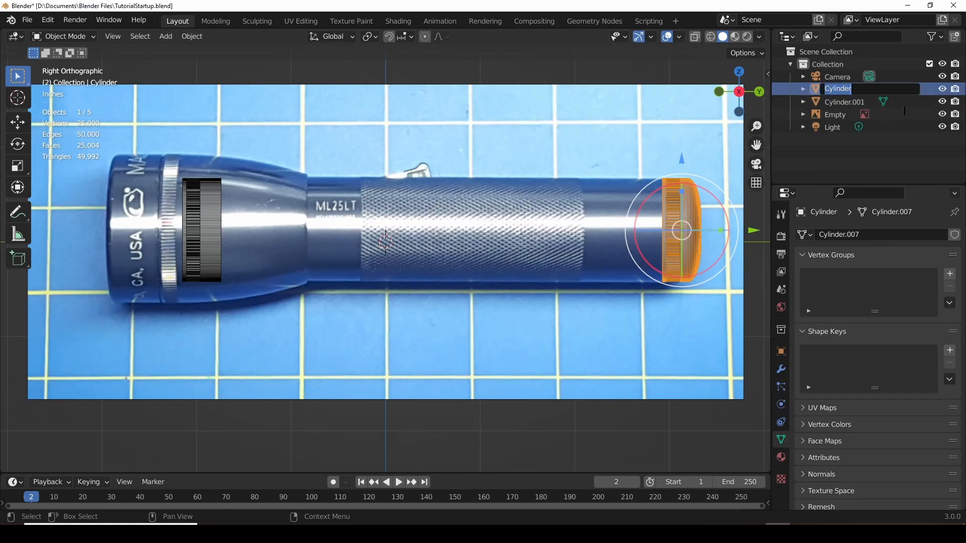
type("Rear")
key("Return")
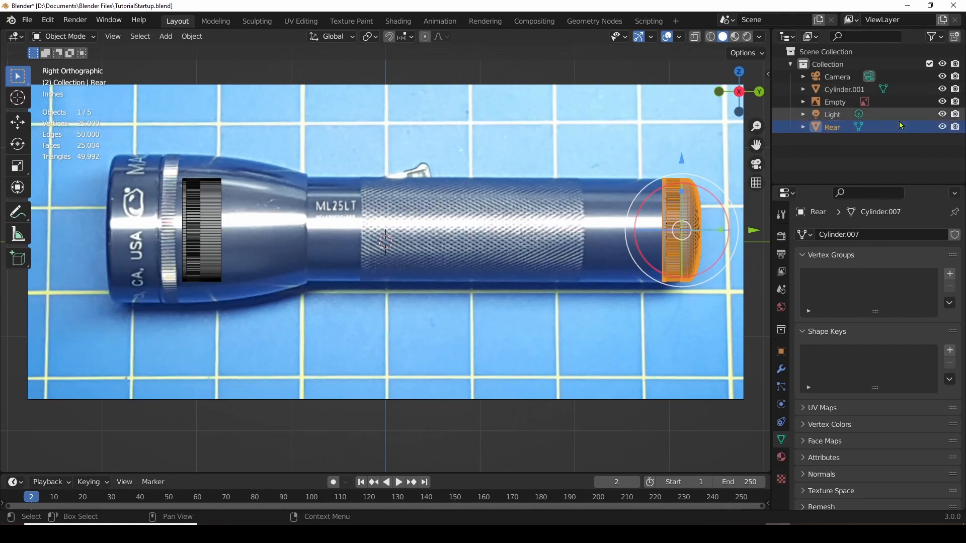
Select the ridged cylinder copy at the flashlight head and rename it as Cone.
left_click(206, 231)
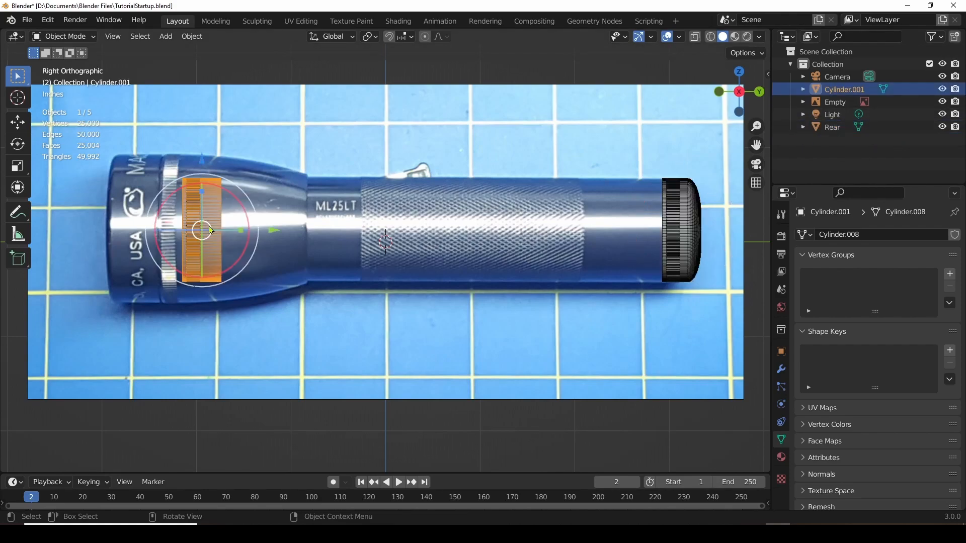
double_click(833, 94)
type("Cone")
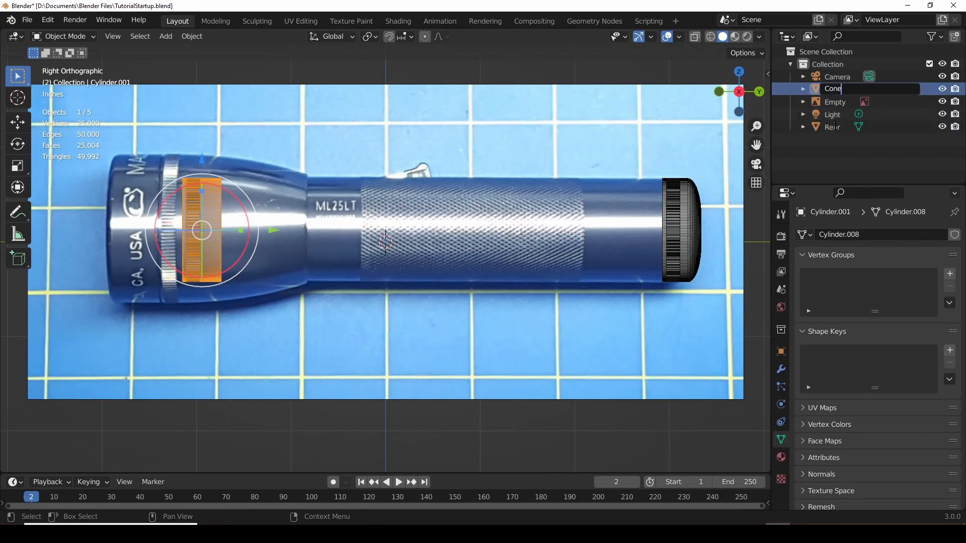
key("Return")
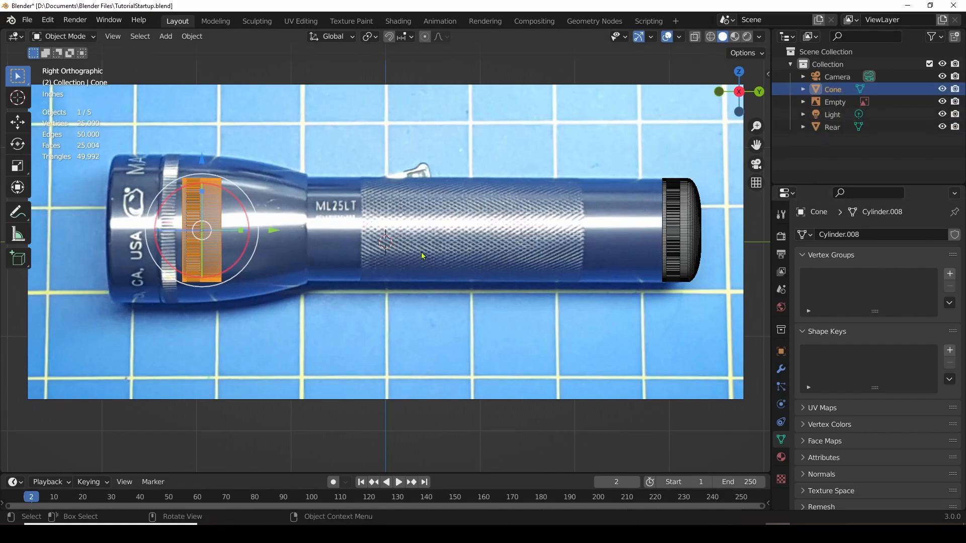
Add a mesh cylinder at the origin with 32 vertices, a 0.5 inch radius and a 1 inch depth.
left_click(471, 237)
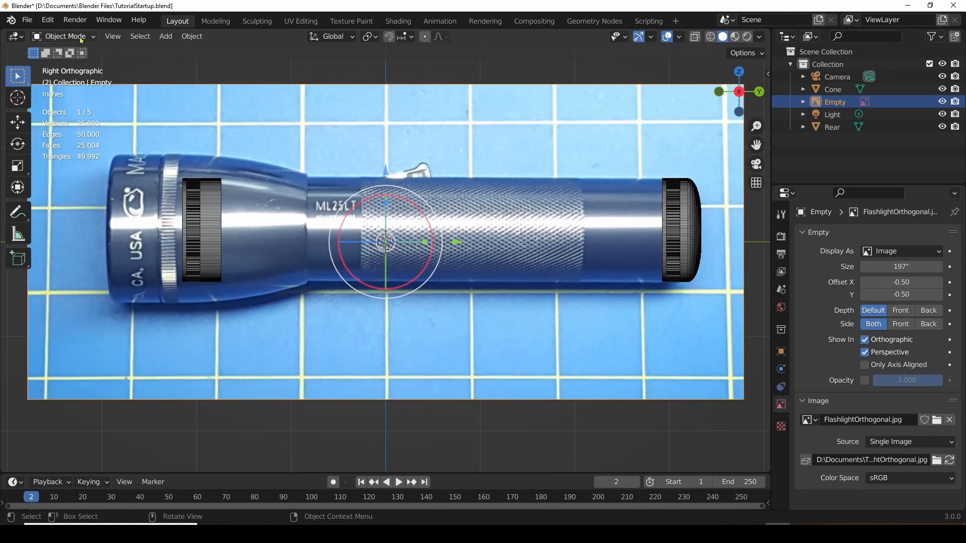
left_click(165, 37)
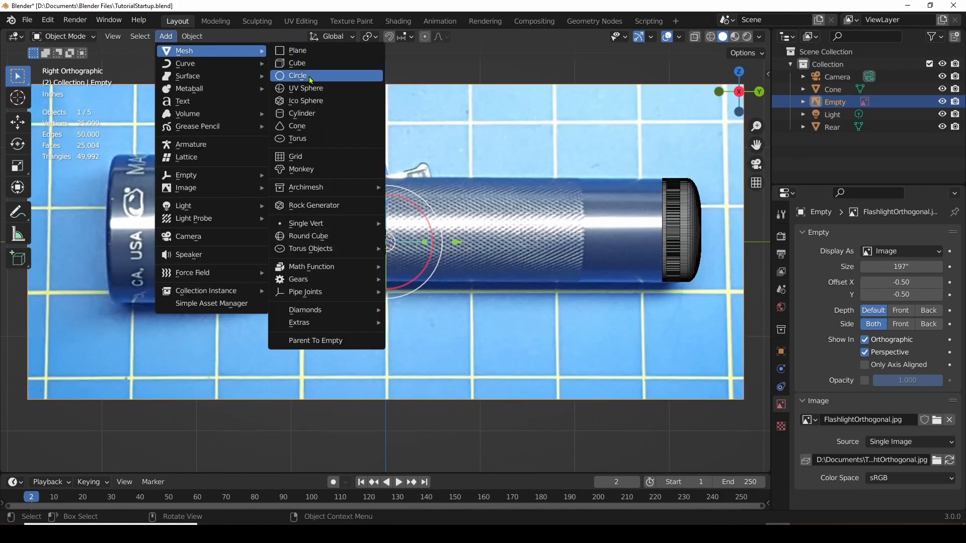
left_click(309, 116)
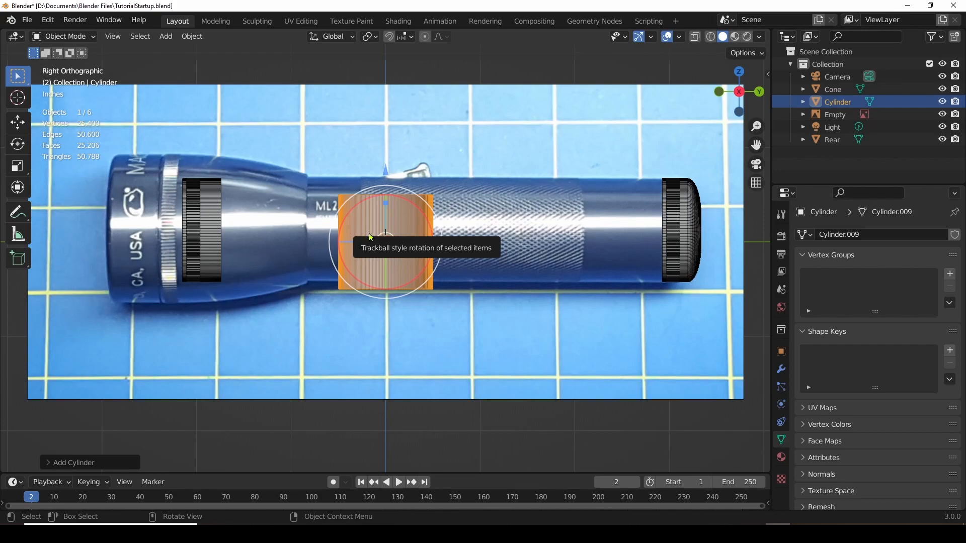
scroll(369, 237, "up", 1)
scroll(364, 236, "down", 1)
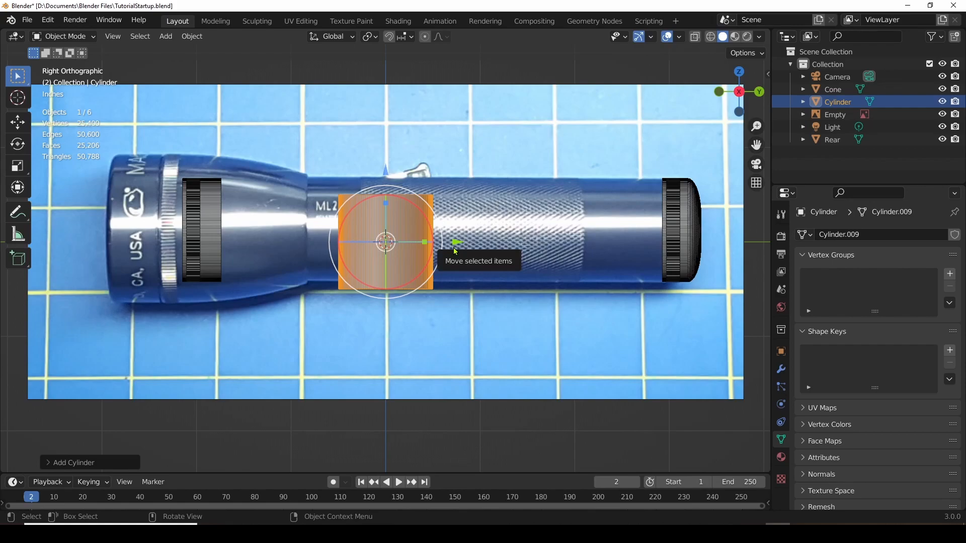
left_click(49, 462)
left_click(177, 312)
type("32")
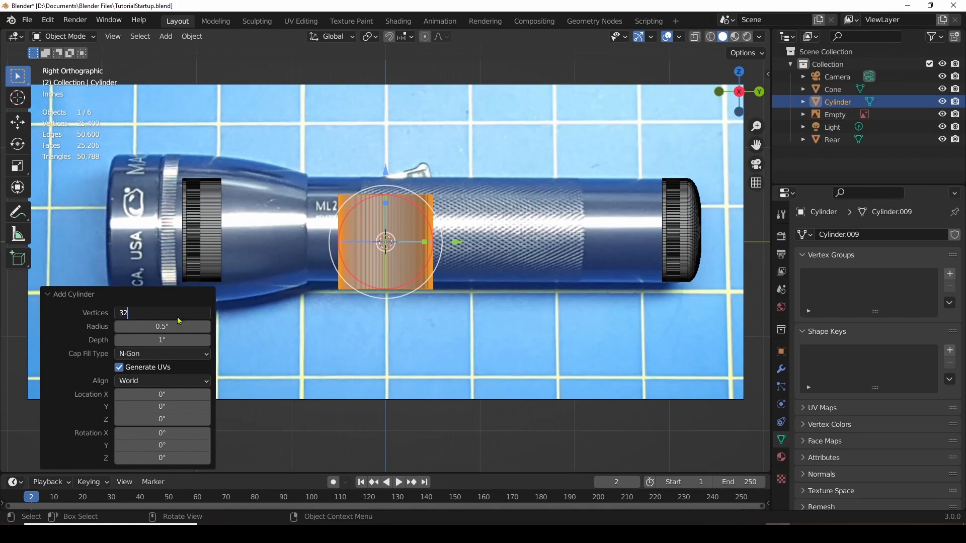
key("Return")
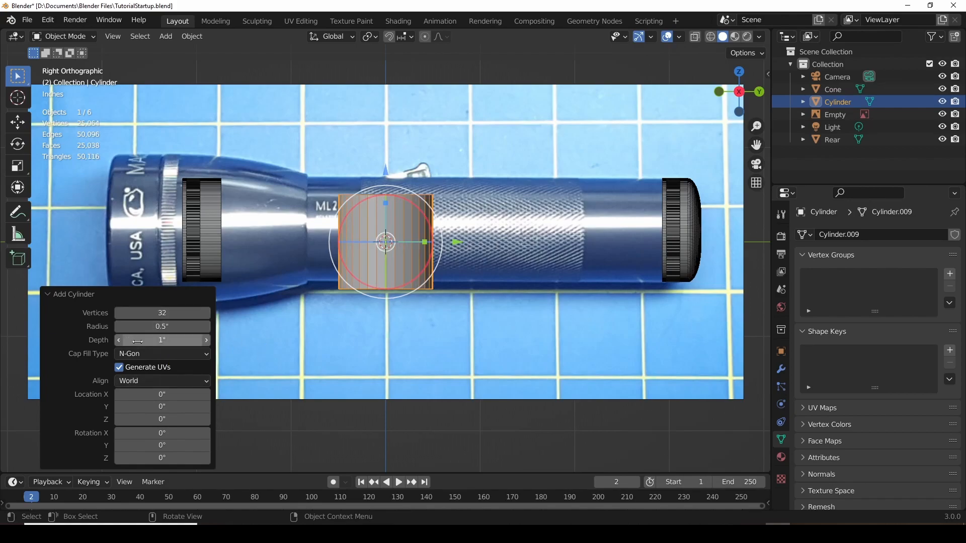
left_click(48, 295)
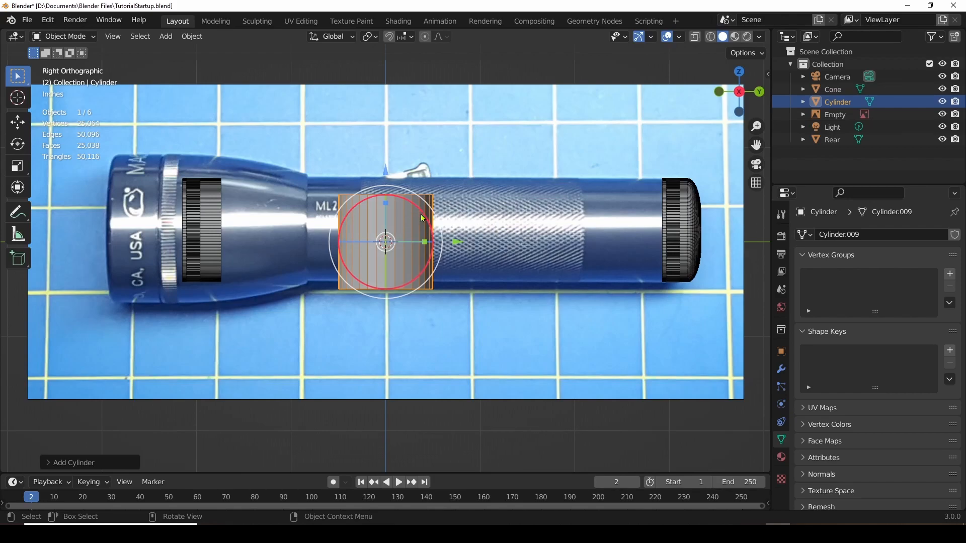
Rotate the new cylinder 90 degrees about the X axis and move it along Y and Z onto the barrel beside the tail cap.
left_click_drag(422, 217, 369, 221)
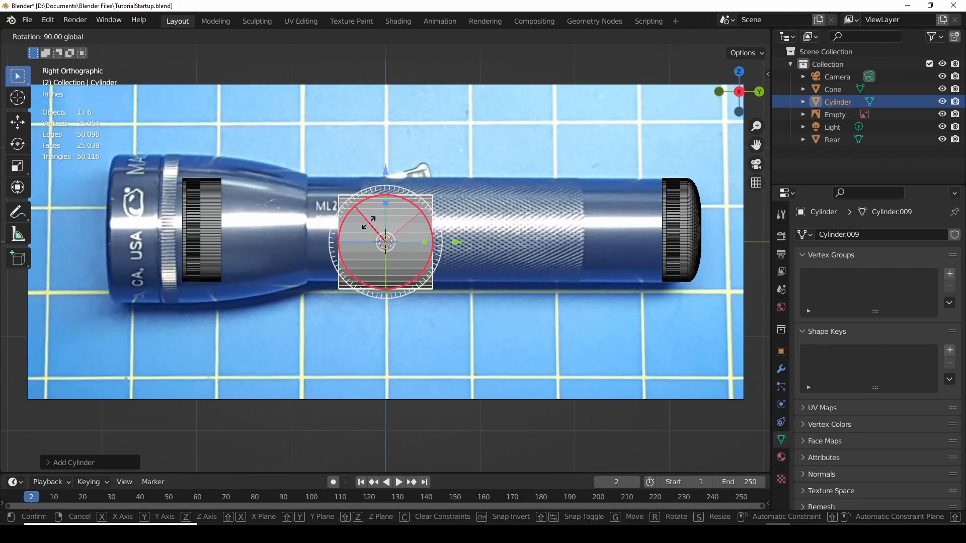
left_click_drag(369, 221, 370, 222)
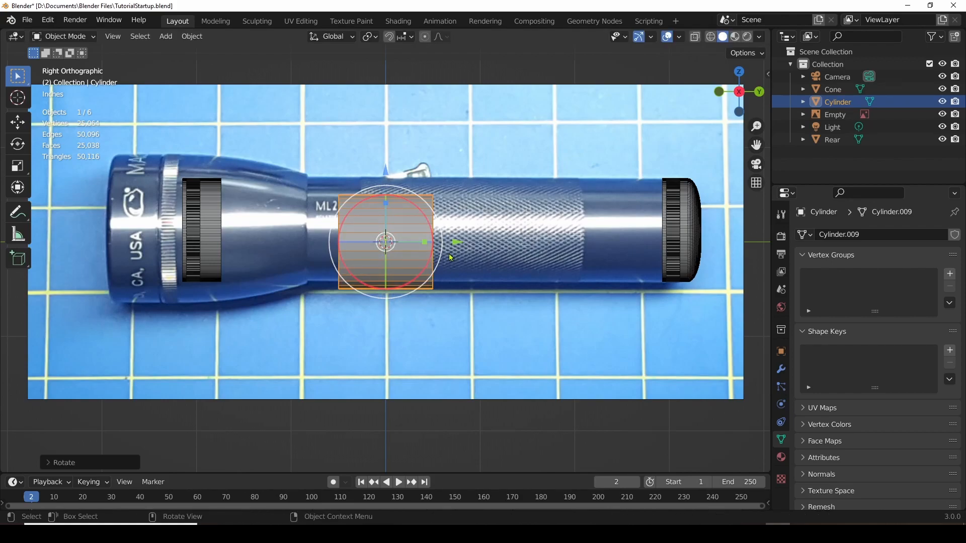
left_click_drag(455, 244, 682, 242)
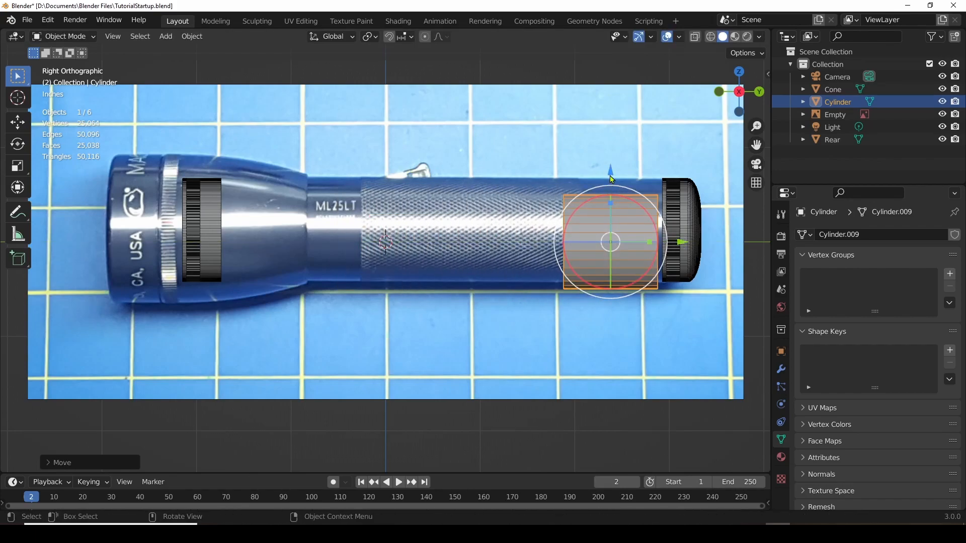
left_click_drag(611, 178, 612, 166)
Stretch the new cylinder along Y and position it so it covers the barrel from the tail cap to just behind the head.
left_click_drag(681, 232, 629, 241)
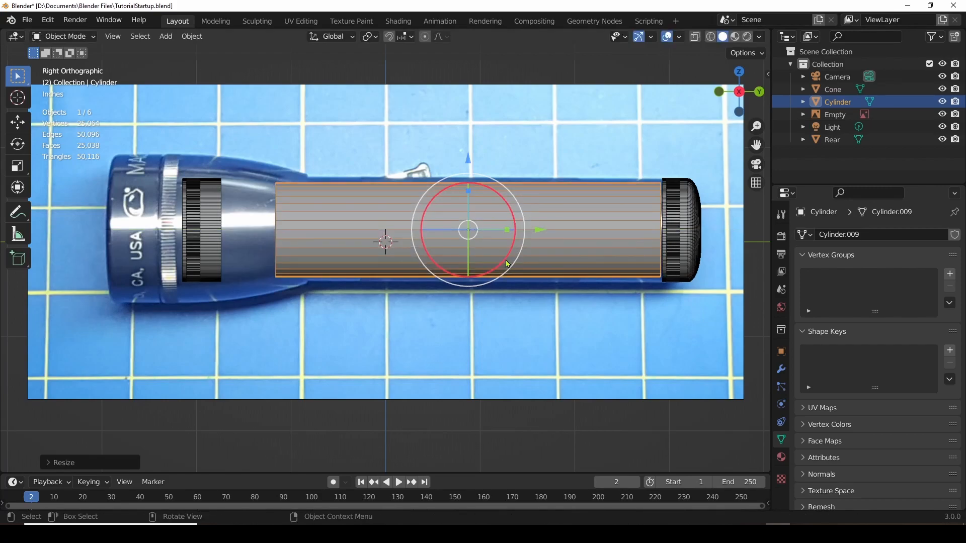
scroll(484, 254, "up", 1)
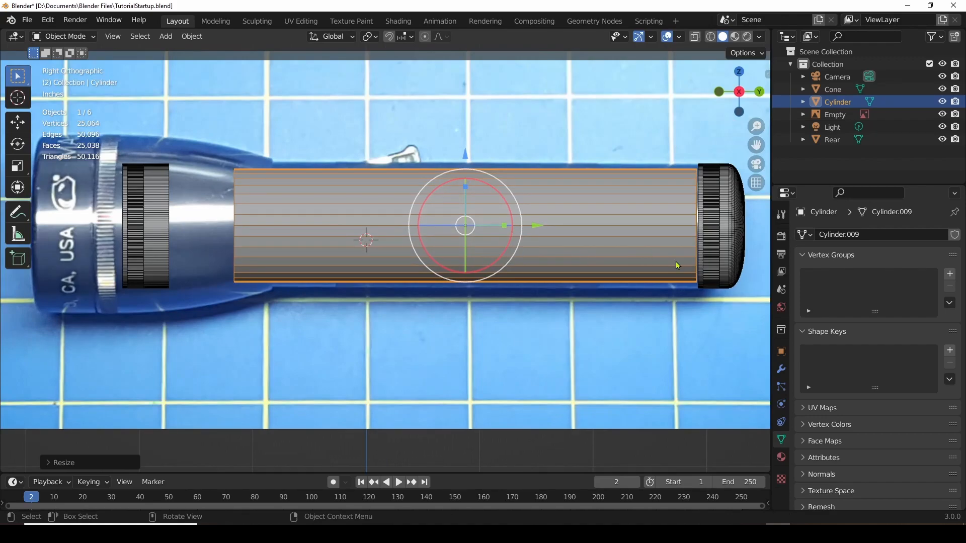
scroll(675, 261, "up", 1)
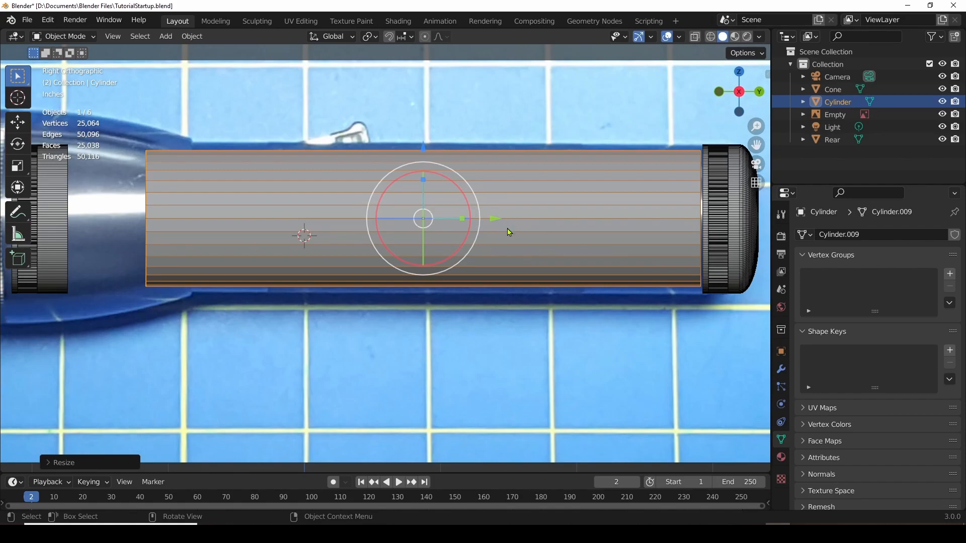
Try scaling the barrel cylinder uniformly to the tail cap's diameter, and undo the scaling.
key("s")
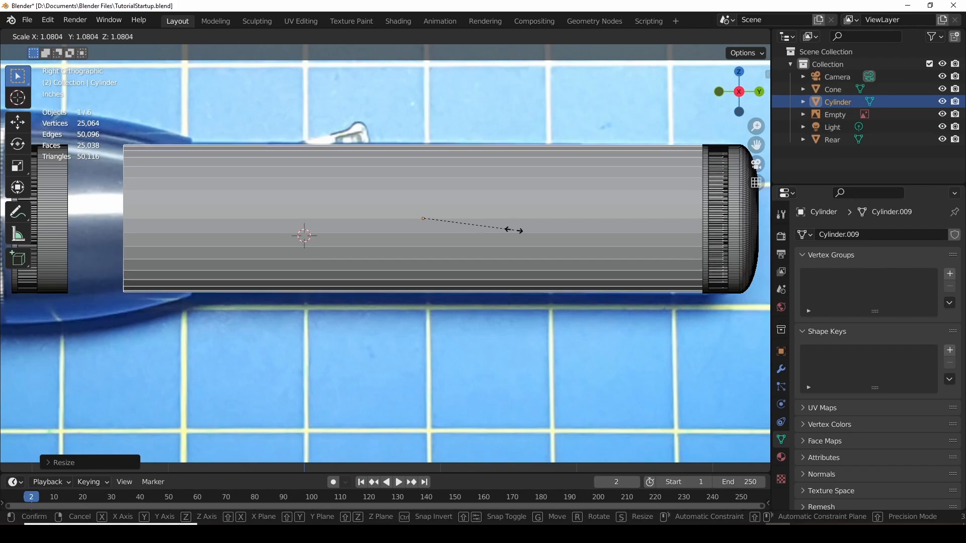
left_click(514, 230)
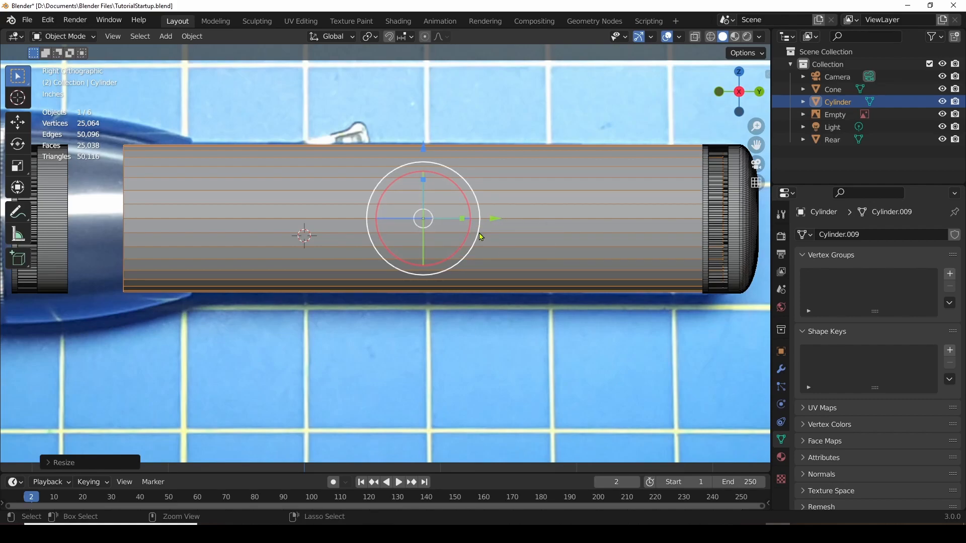
key("ctrl+z")
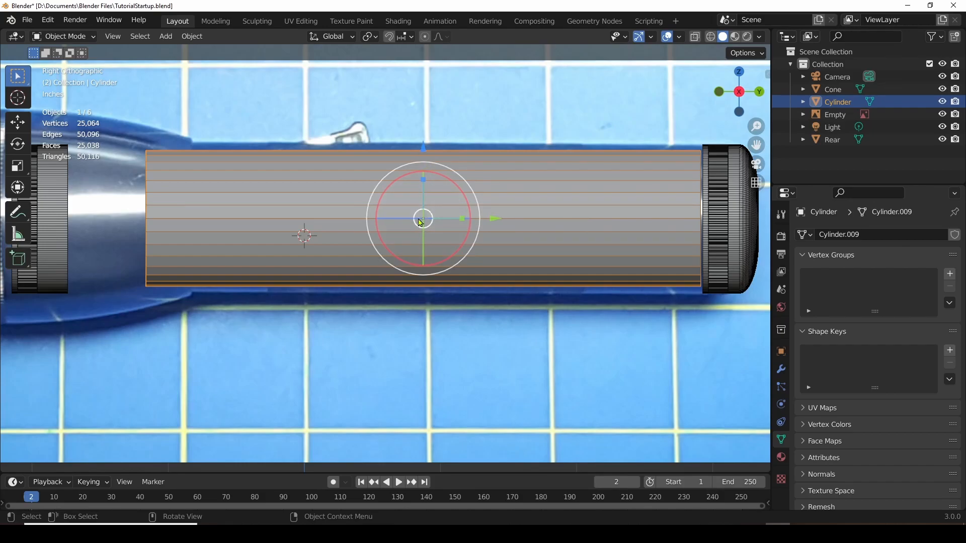
middle_click_drag(474, 313, 372, 260)
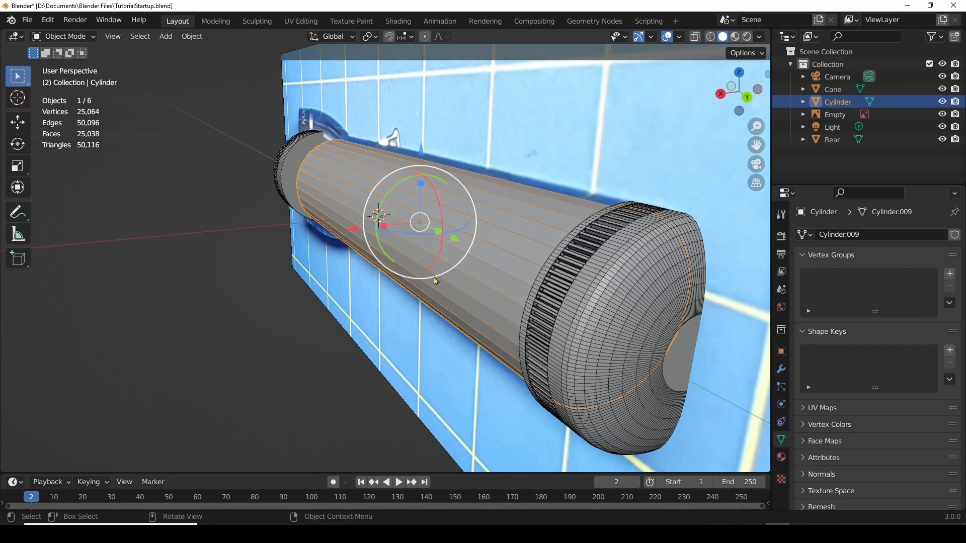
left_click(721, 94)
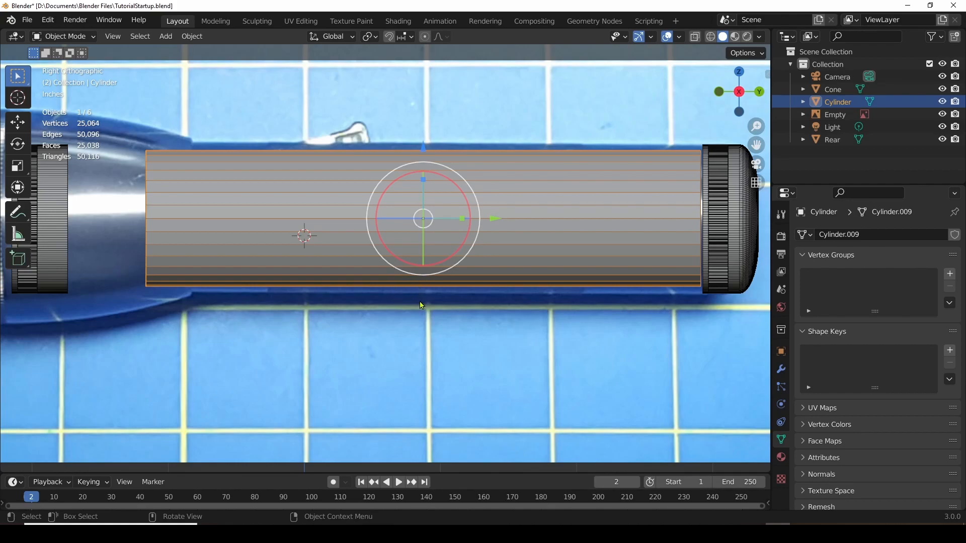
Scale the barrel cylinder on every axis except Y until its diameter matches the barrel in the reference photo.
key("s")
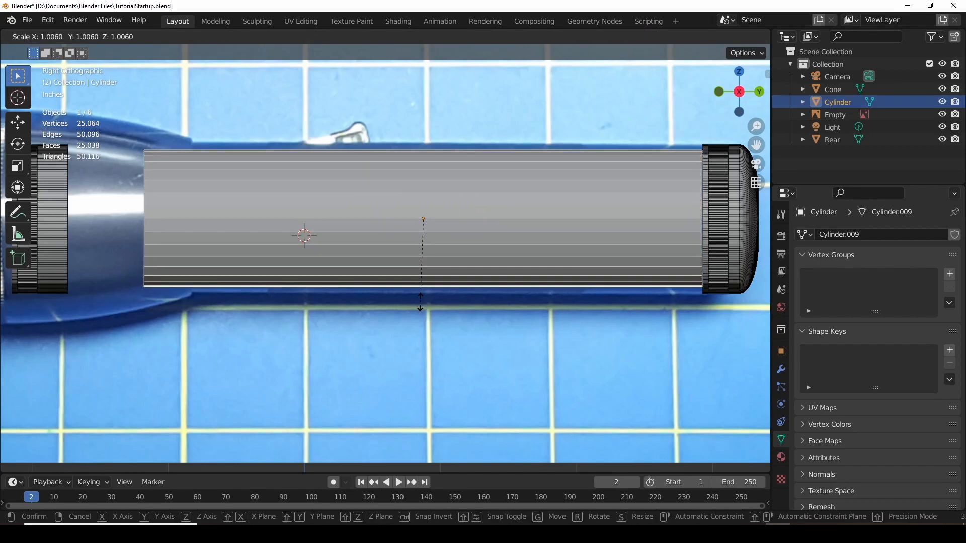
key("shift+y")
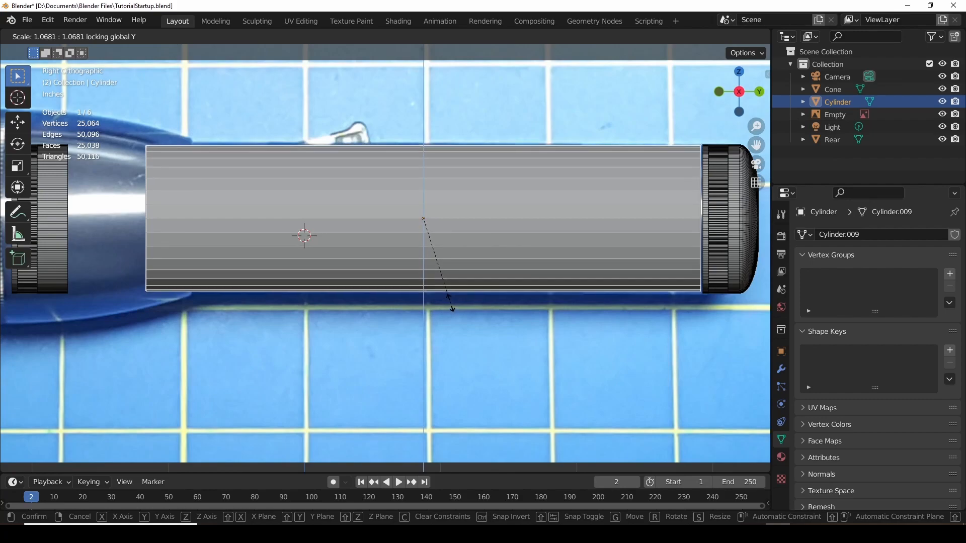
left_click(458, 308)
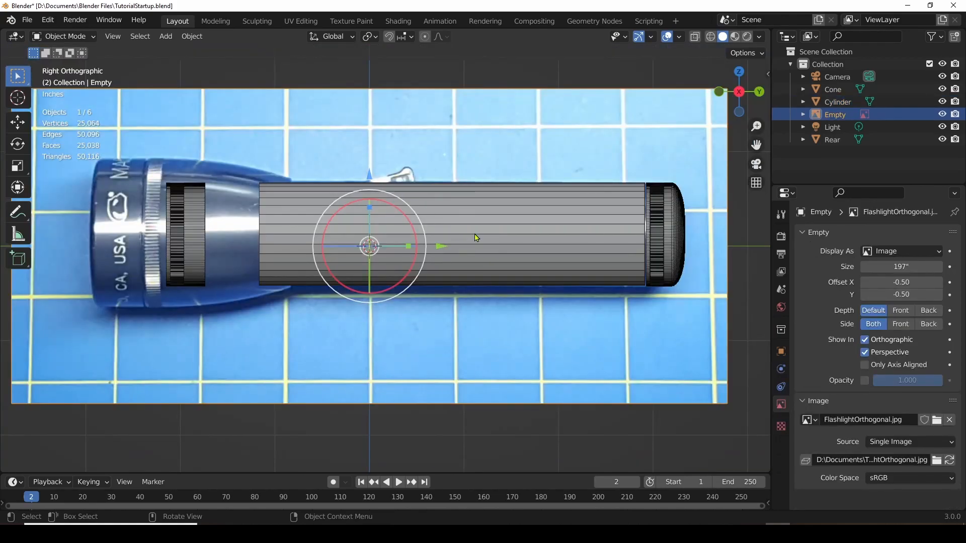
Select the barrel cylinder and rename it as Handle.
left_click(474, 229)
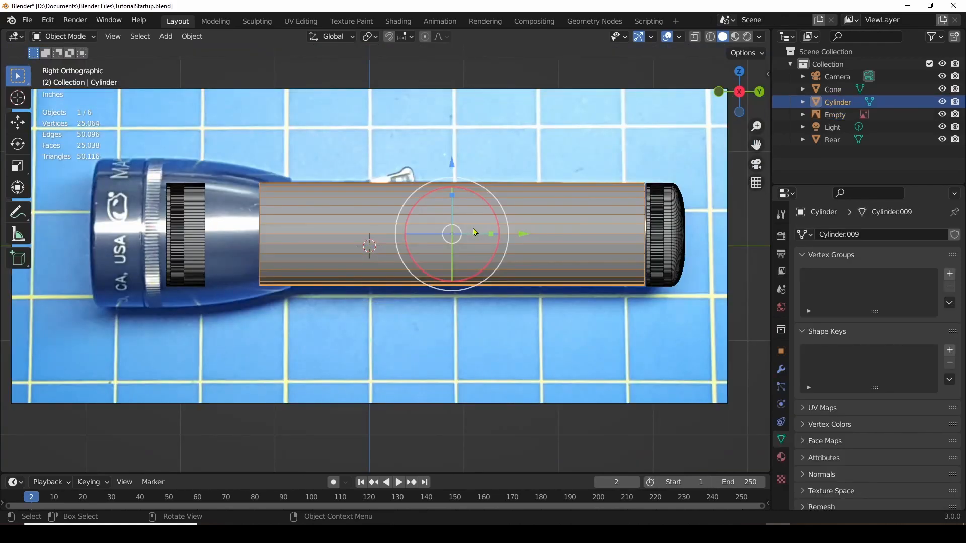
double_click(835, 101)
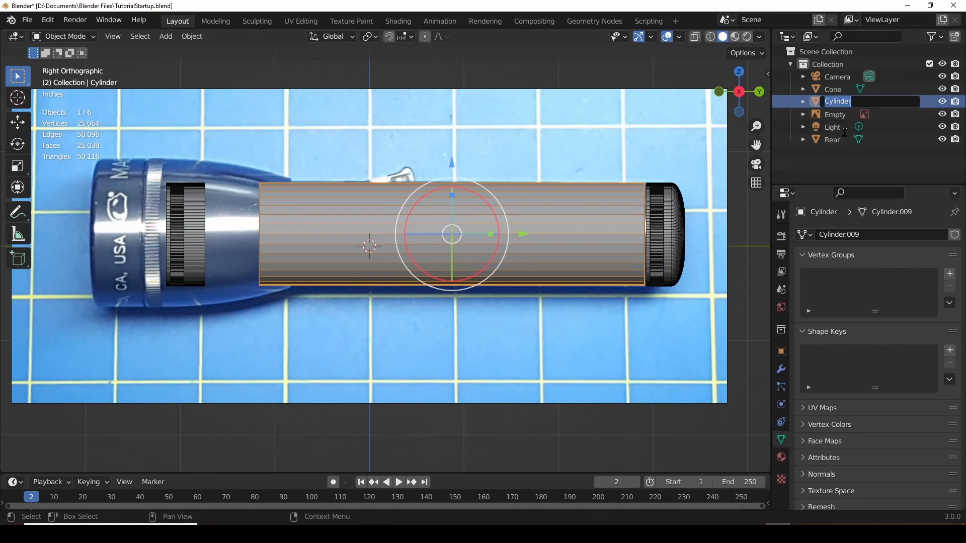
type("Handele")
key("Return")
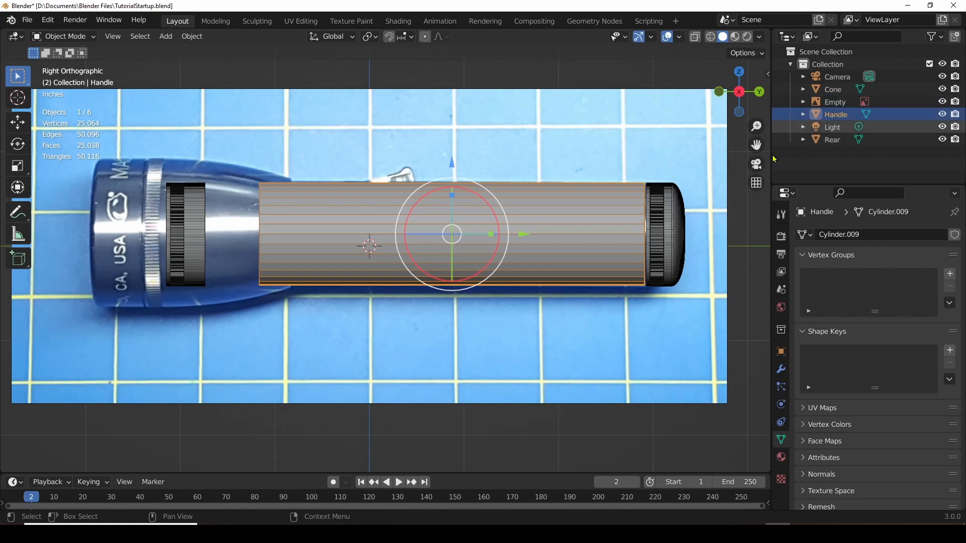
Move the Handle down along Z below the flashlight photo and switch it to Edit Mode.
left_click_drag(454, 170, 455, 261)
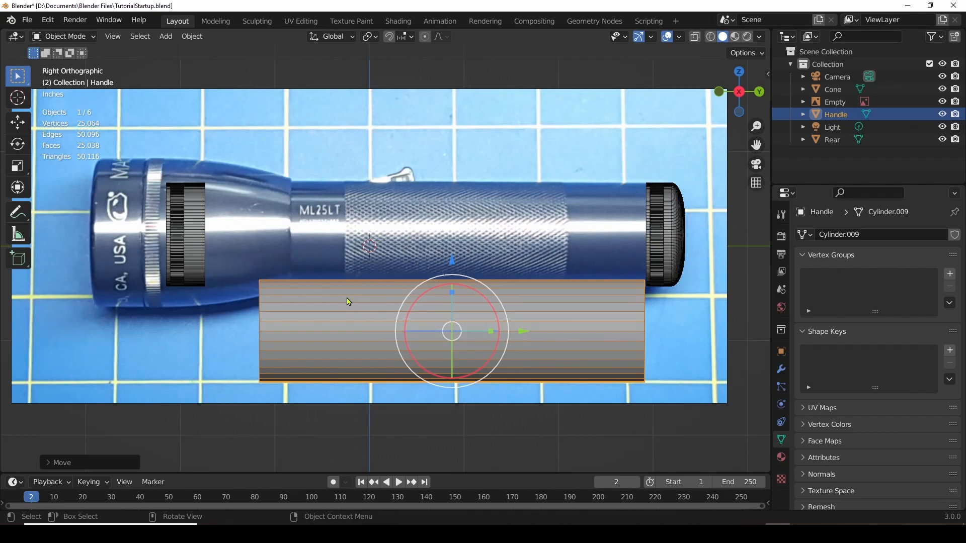
left_click(69, 42)
left_click(70, 67)
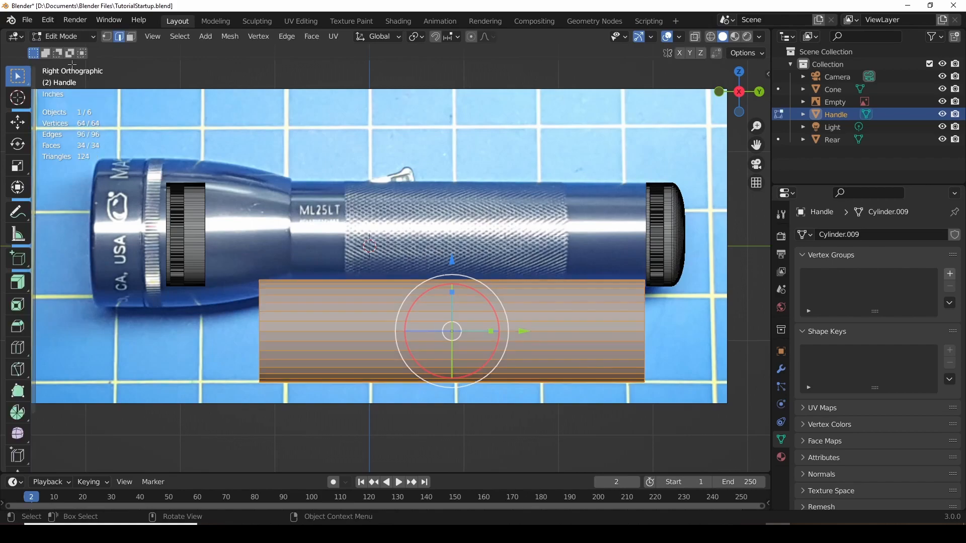
Add two loop cuts around the Handle, aligned with the front and rear boundaries of the knurled grip in the photo.
left_click(19, 349)
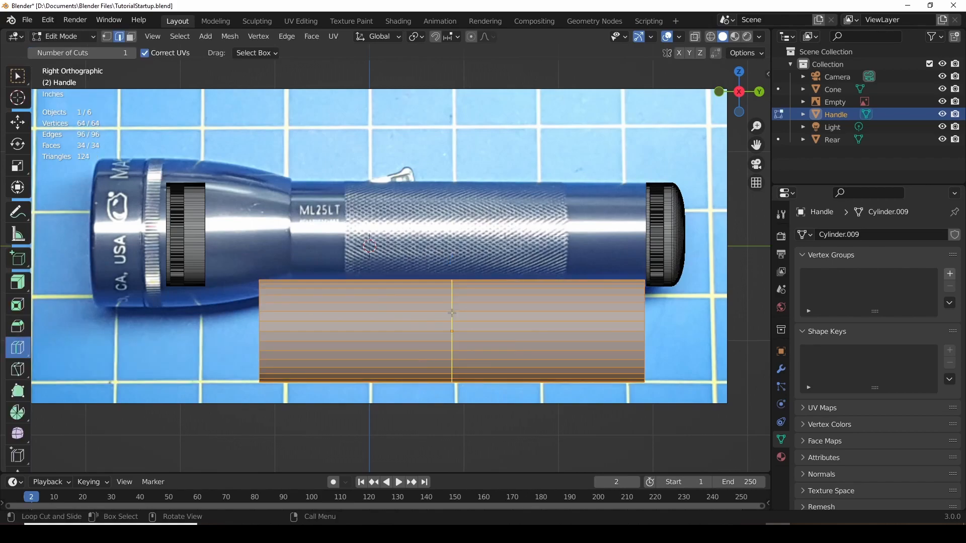
left_click_drag(451, 313, 343, 310)
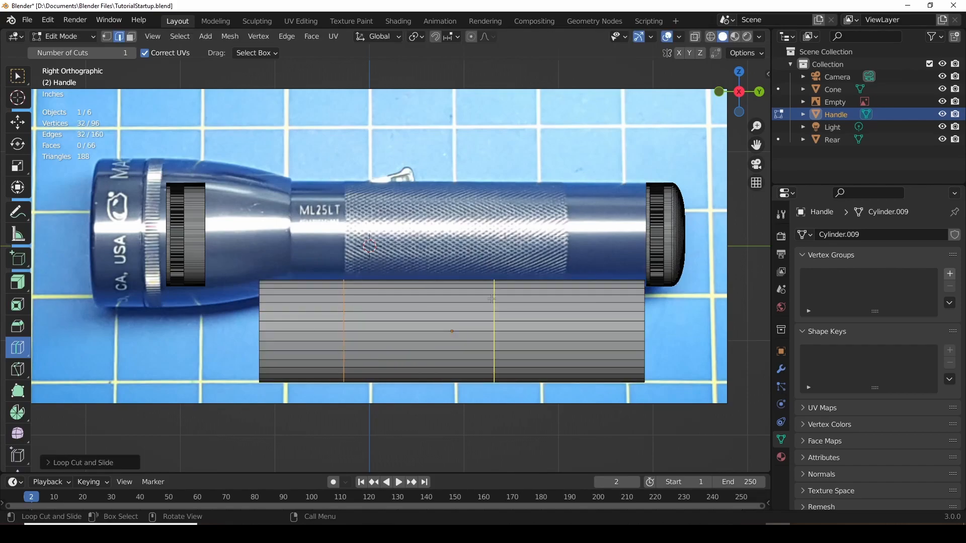
left_click_drag(493, 304, 562, 310)
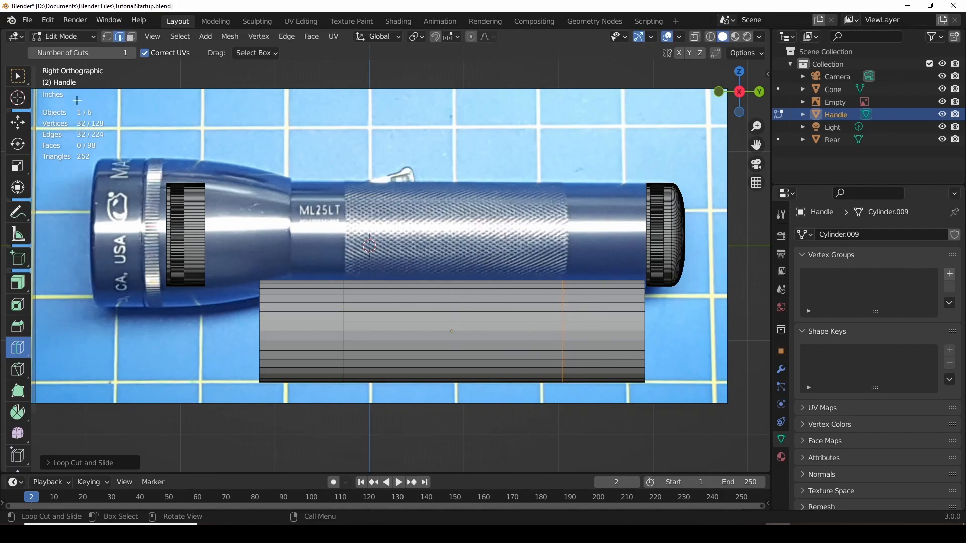
left_click(17, 76)
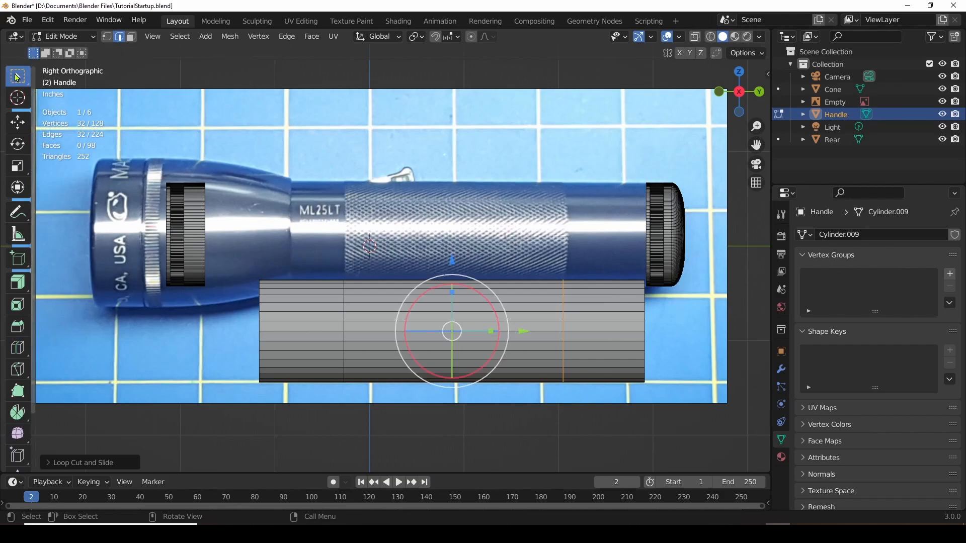
middle_click_drag(552, 220, 544, 214)
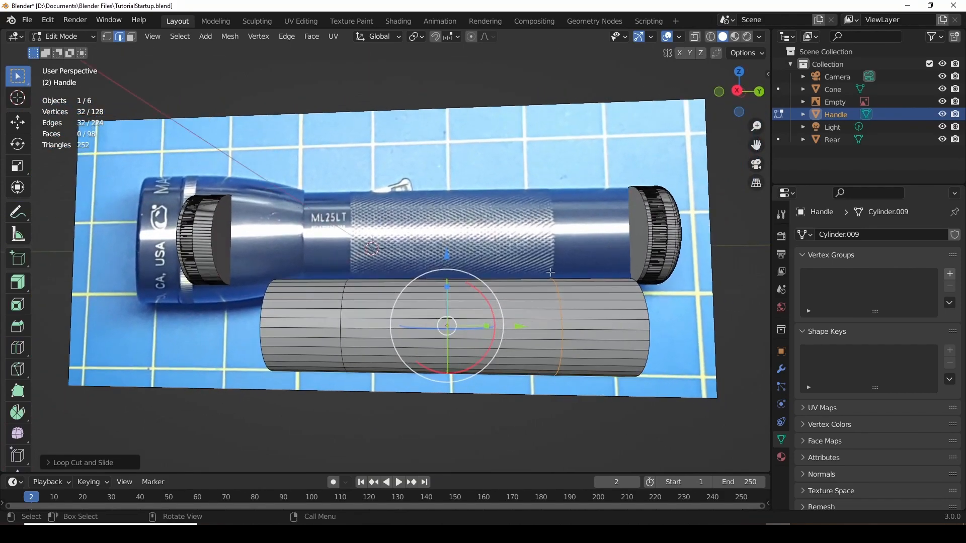
left_click(738, 91)
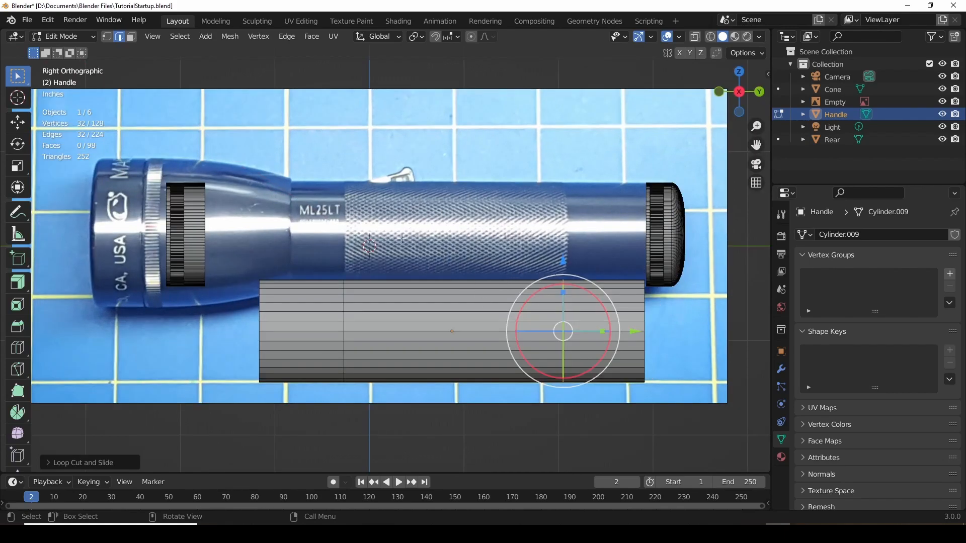
Return to Object Mode and move the Handle back up along Z in line with the tail cap.
left_click(61, 38)
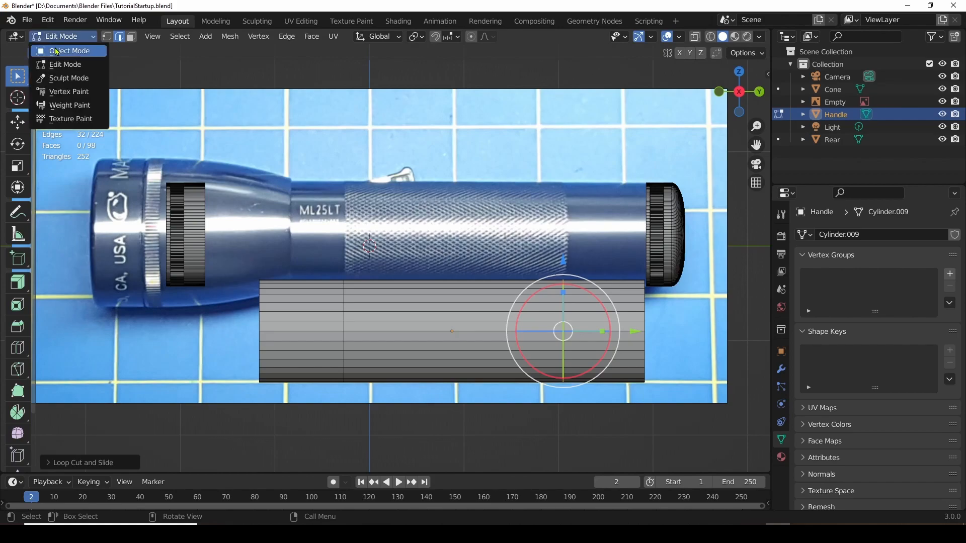
left_click(57, 51)
key("g")
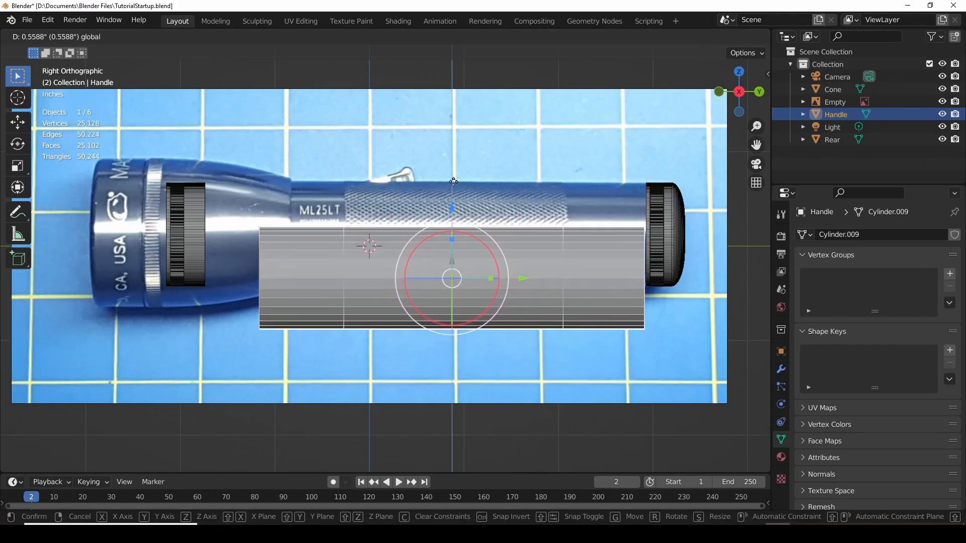
left_click(454, 161)
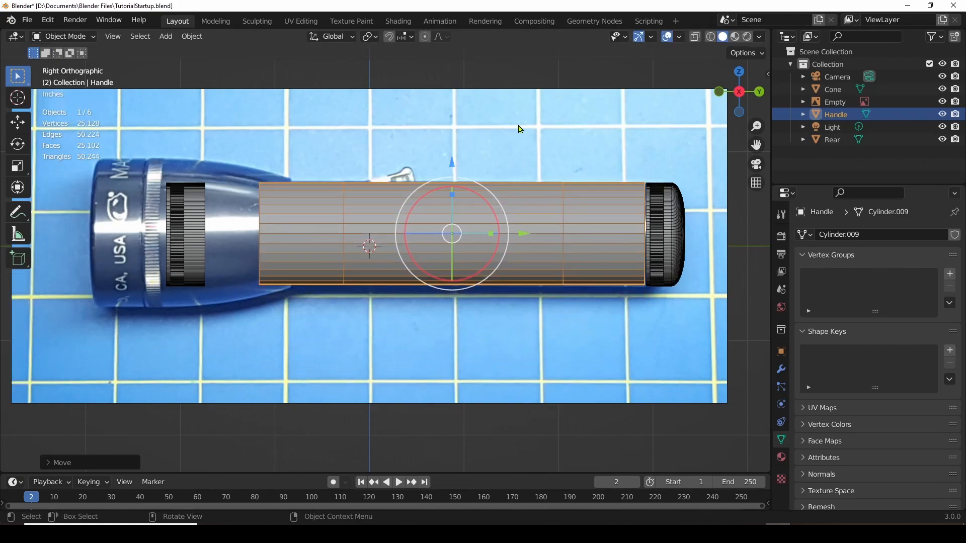
Move the Handle along Y toward the rear, overlapping the tail cap and leaving the photo's head and neck uncovered.
left_click(520, 129)
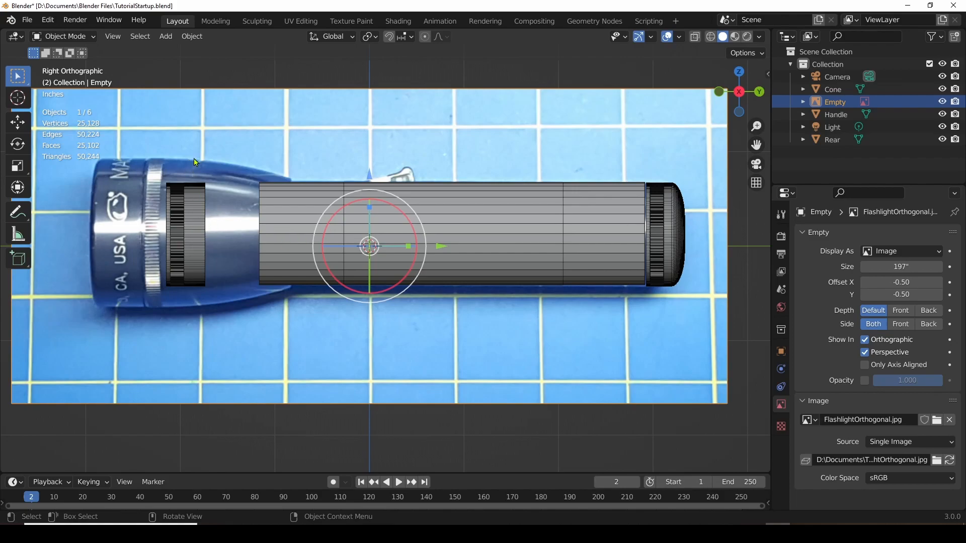
left_click(466, 268)
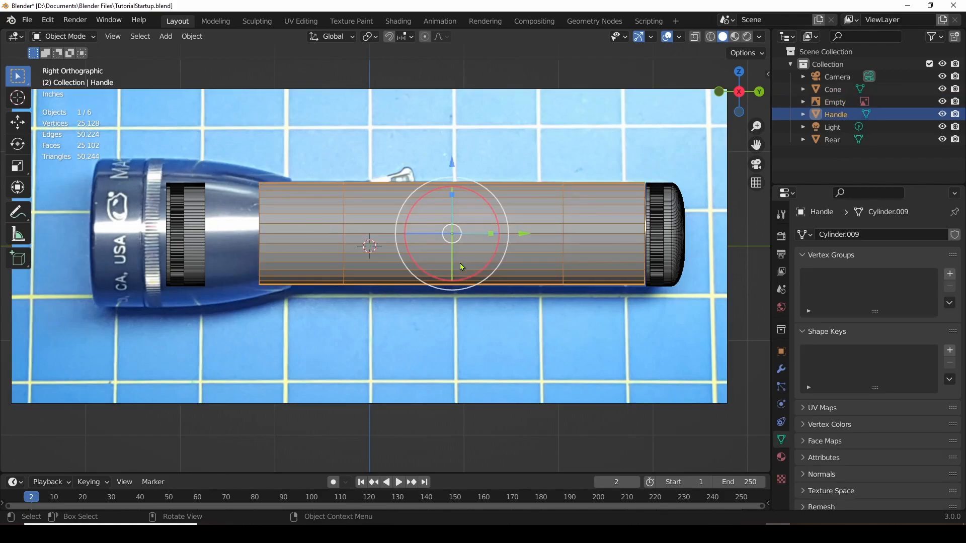
left_click_drag(518, 237, 697, 236)
Scale the Cone object up to the flashlight head's diameter and move it so its ridges sit on the photo's ridged band.
left_click(191, 238)
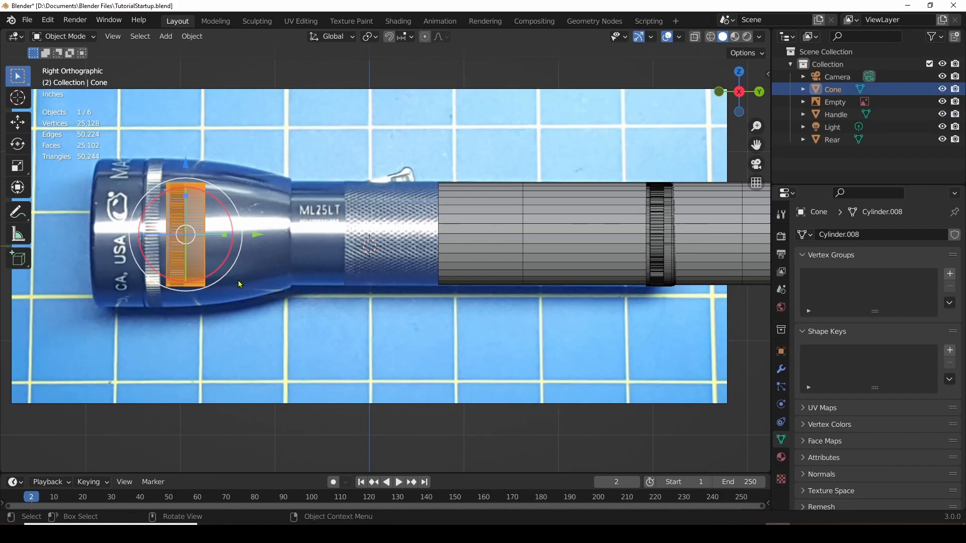
key("s")
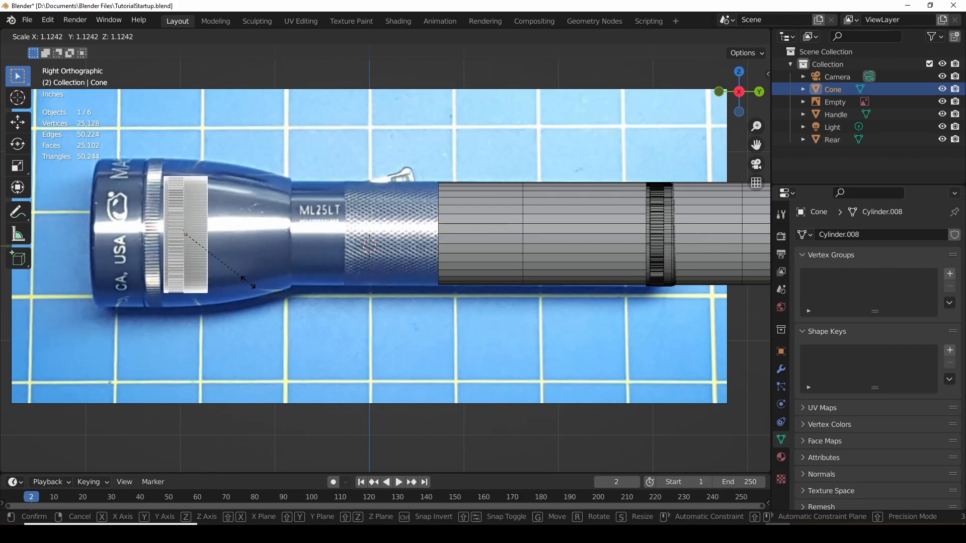
left_click(275, 288)
key("g")
left_click(273, 317)
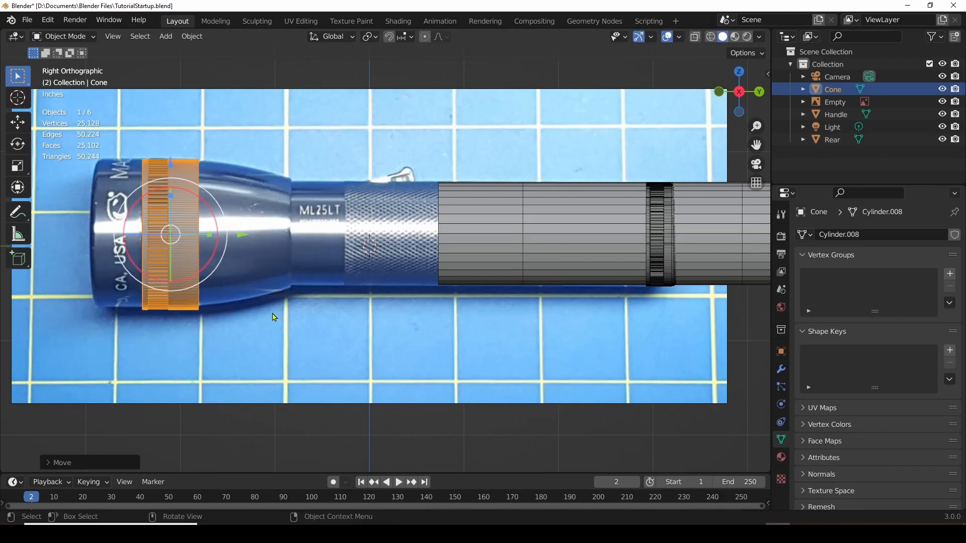
scroll(211, 300, "up", 1)
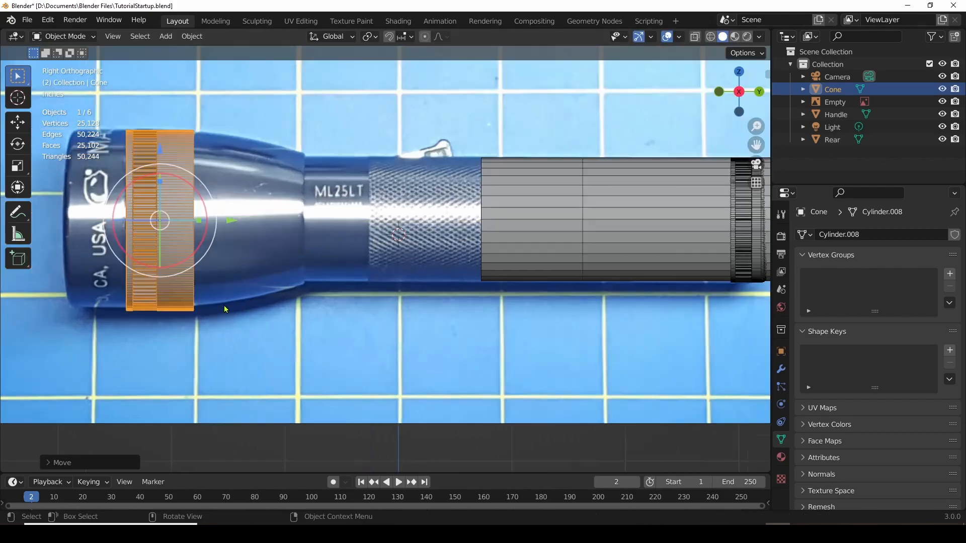
Enter Edit Mode on the Cone and select the edge loop around its flat rear end.
left_click(229, 165)
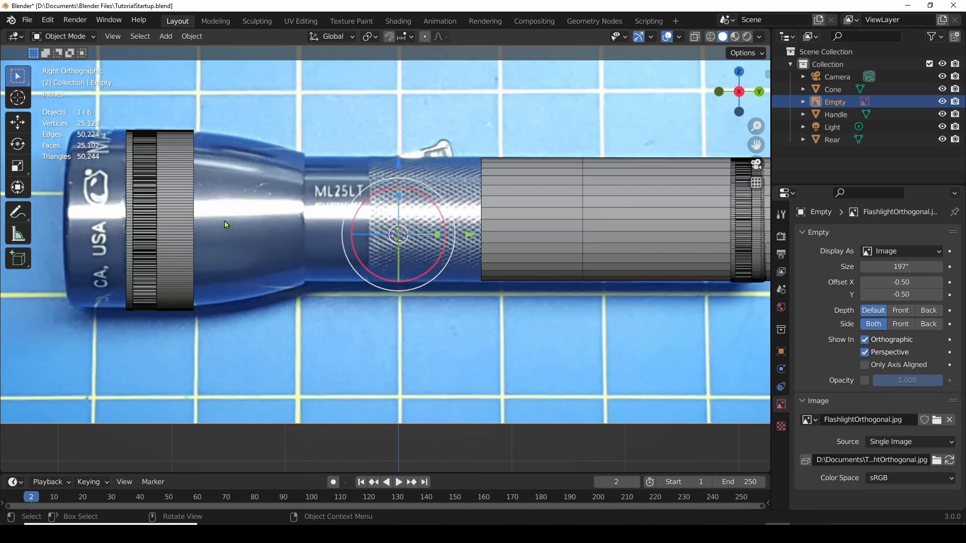
left_click(161, 207)
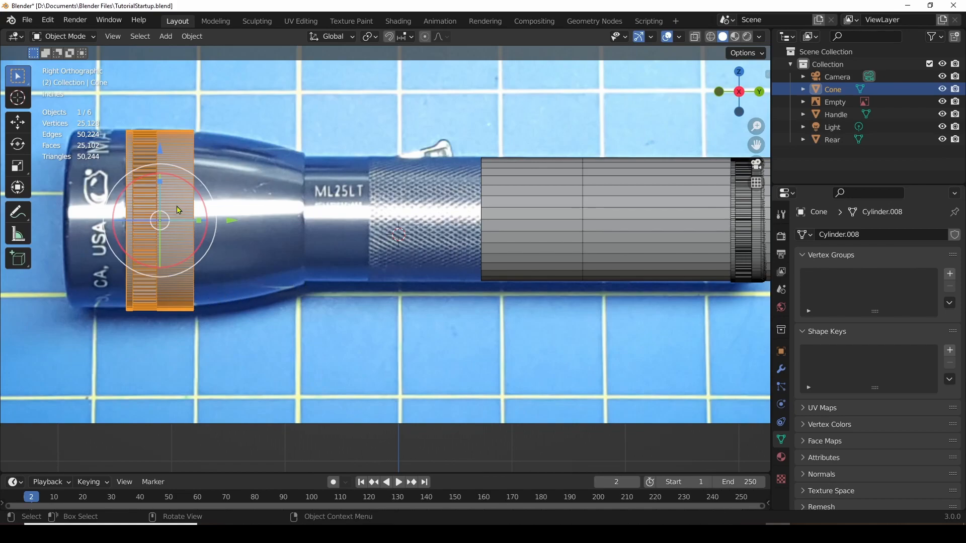
left_click(76, 37)
left_click(64, 66)
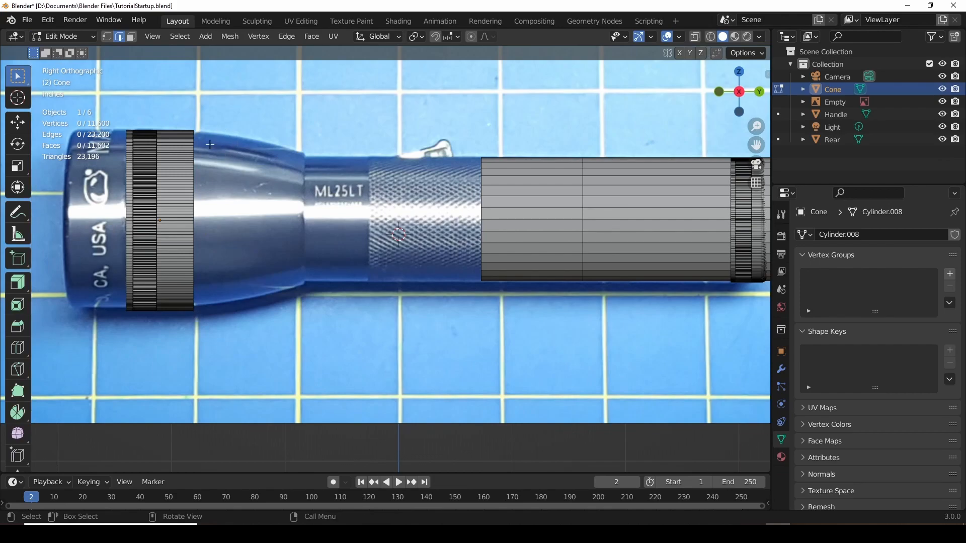
scroll(203, 147, "up", 4)
middle_click_drag(209, 185, 196, 166)
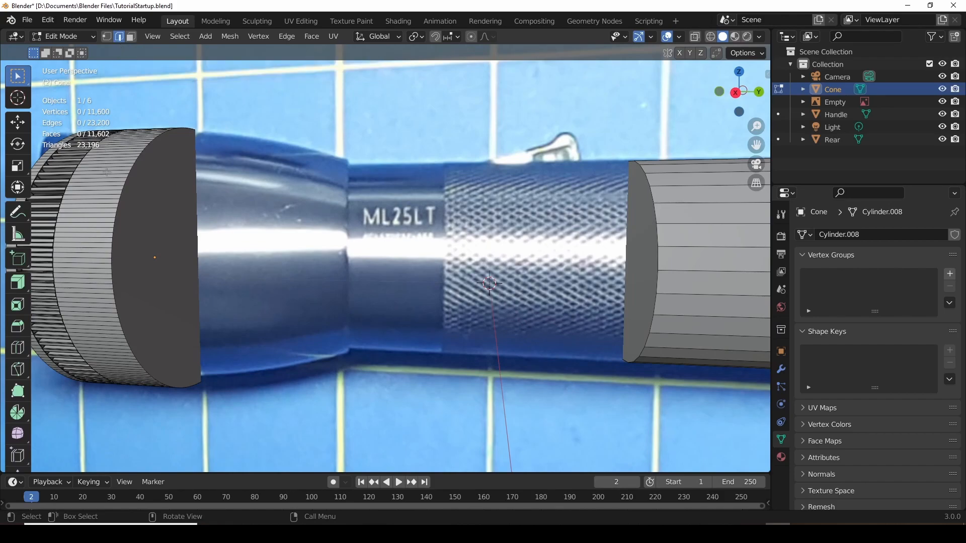
scroll(113, 211, "up", 4)
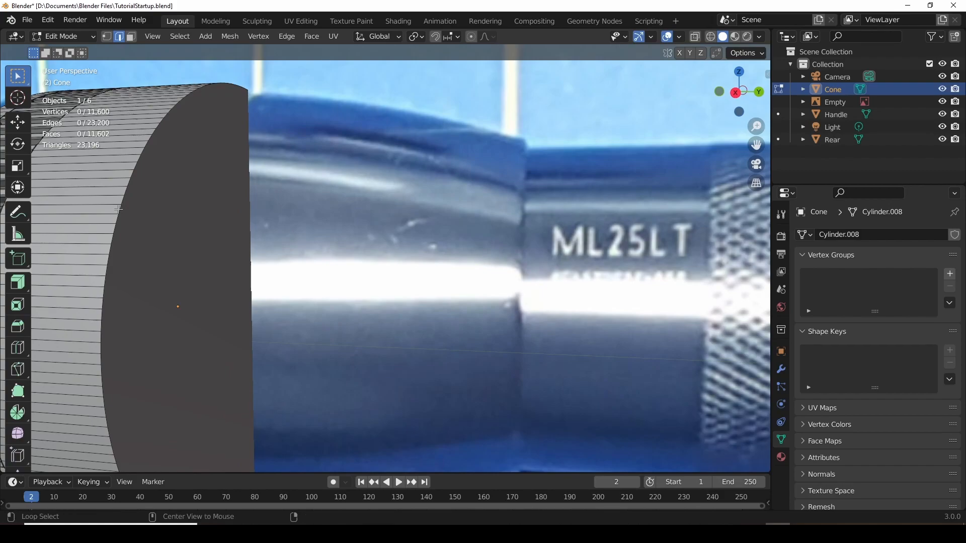
left_click(119, 209, "alt")
middle_click_drag(149, 214, 197, 211)
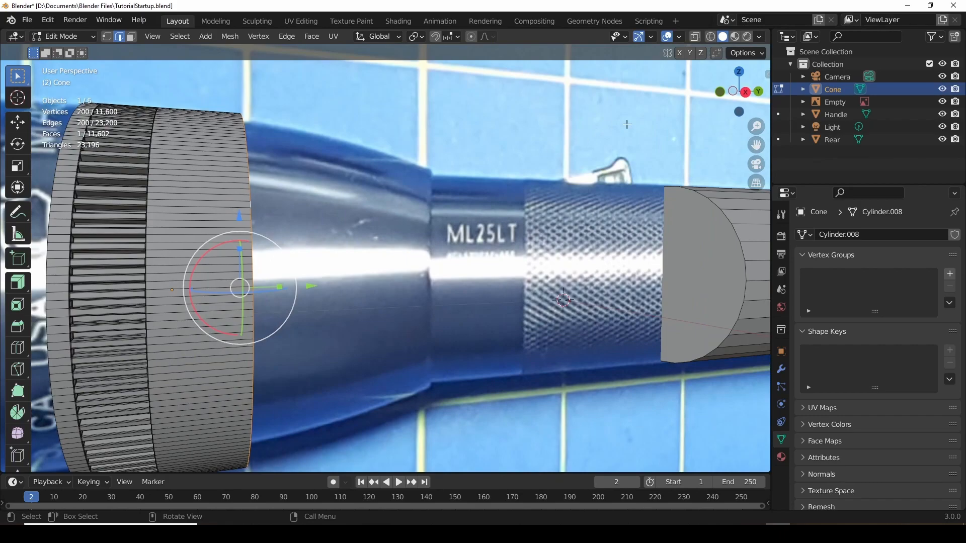
left_click(744, 92)
scroll(389, 198, "up", 1)
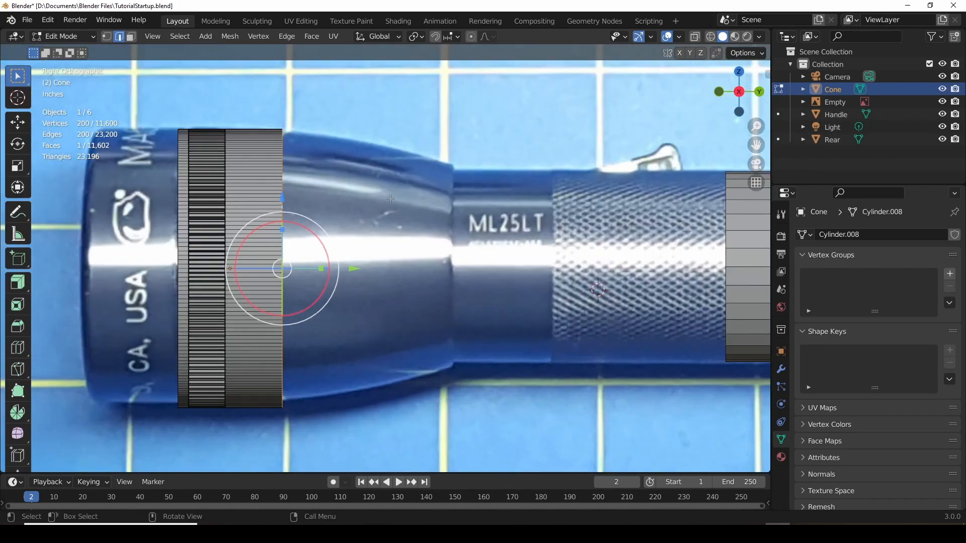
Extrude the Cone's rear ring toward the handle with Extrude Region and scale it to about 0.93 to follow the photo's taper.
left_click(19, 286)
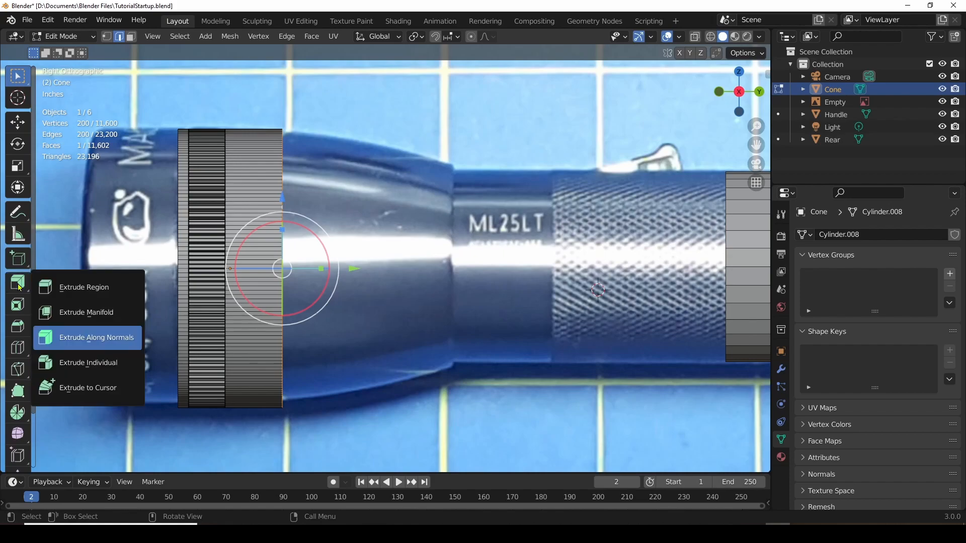
left_click(79, 289)
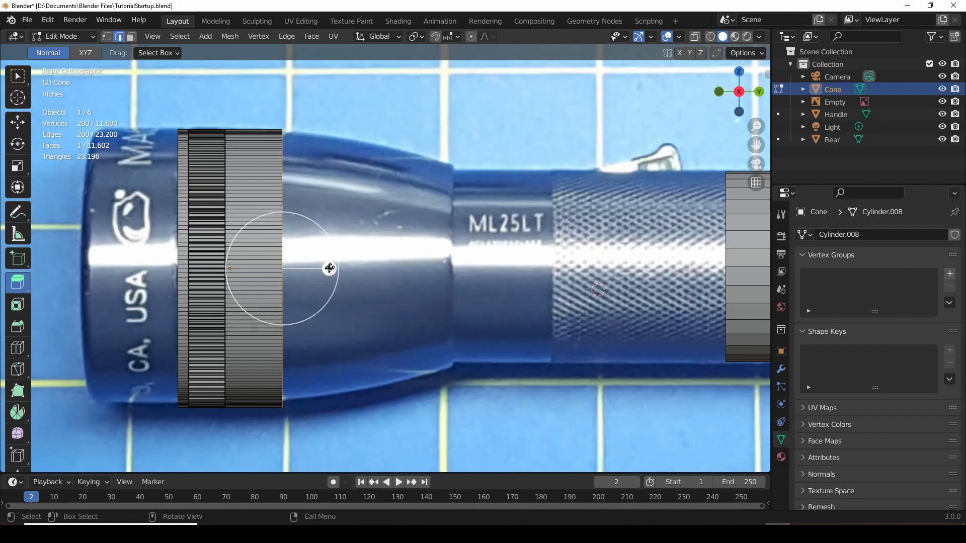
left_click_drag(329, 268, 443, 271)
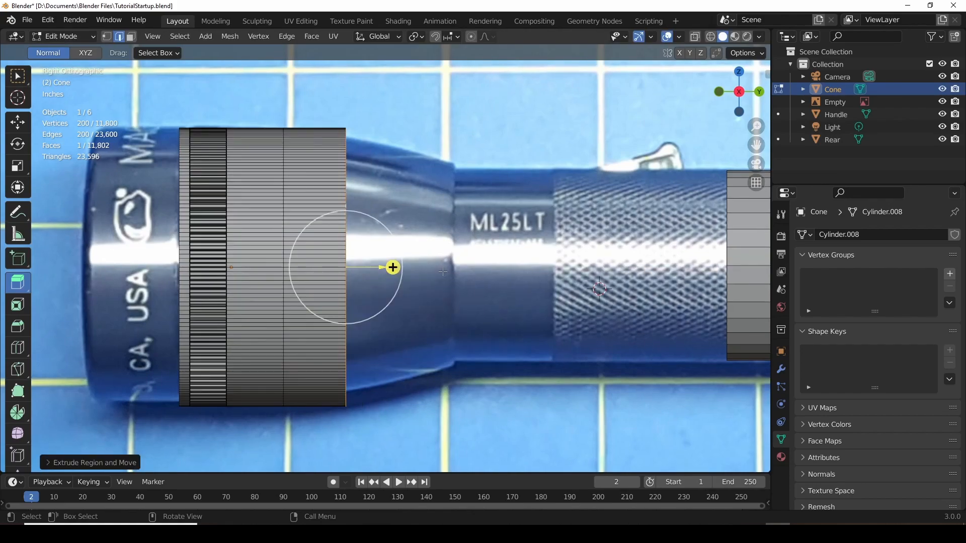
key("s")
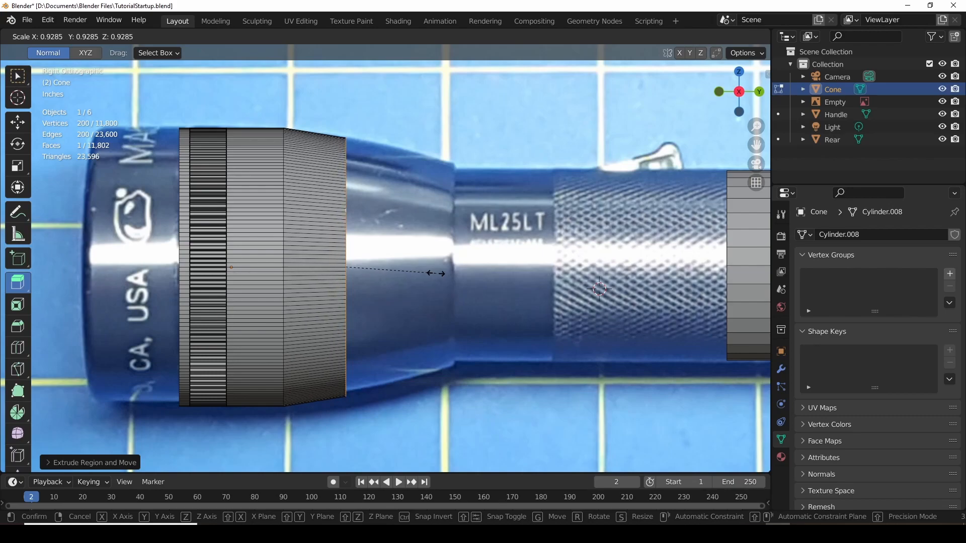
left_click(436, 273)
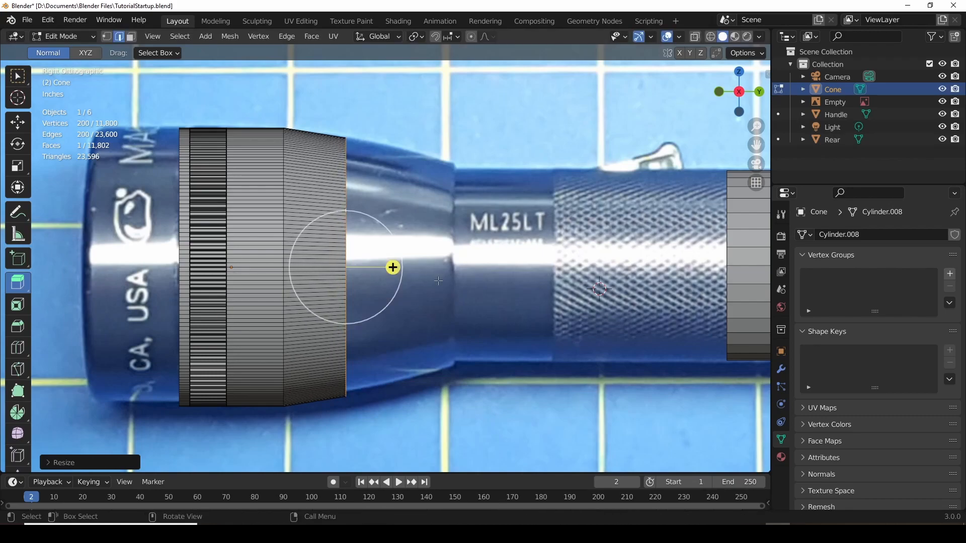
Extrude a second tapering section from the Cone's rear ring and scale it down to the photo's head outline.
middle_click_drag(449, 284, 459, 285)
left_click_drag(393, 266, 440, 268)
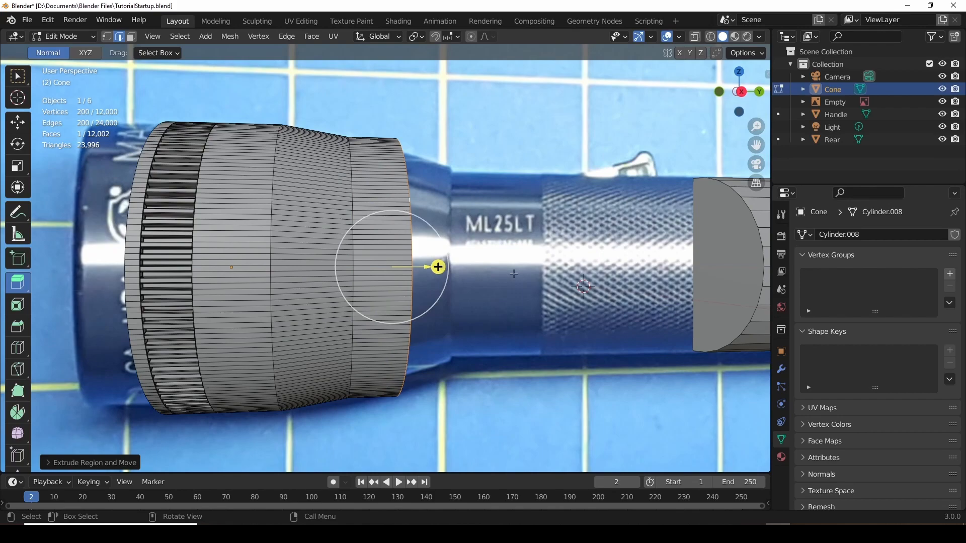
key("s")
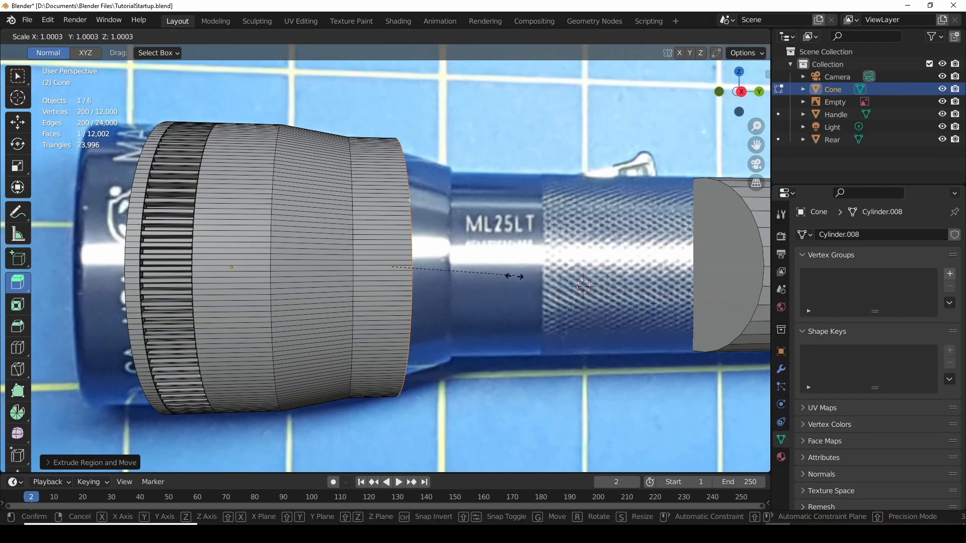
left_click(501, 281)
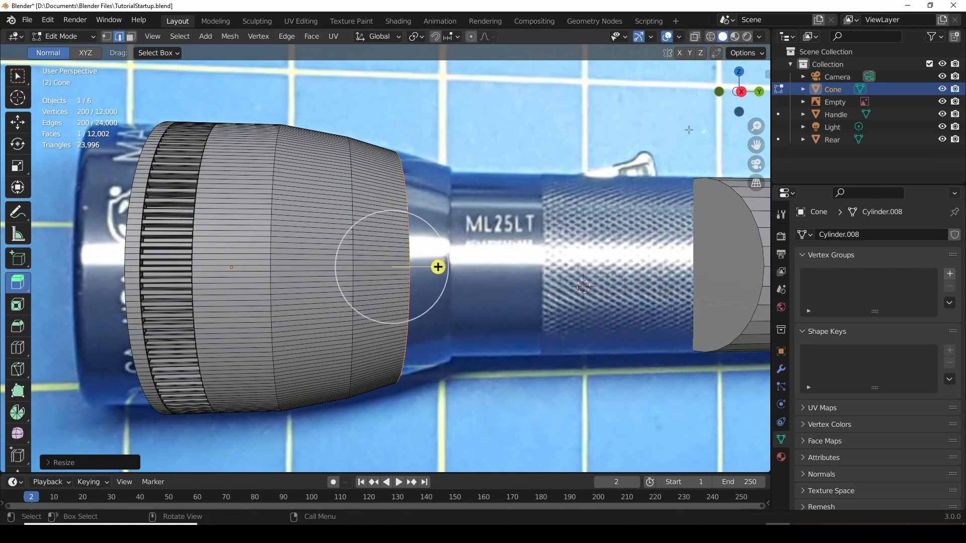
left_click(740, 92)
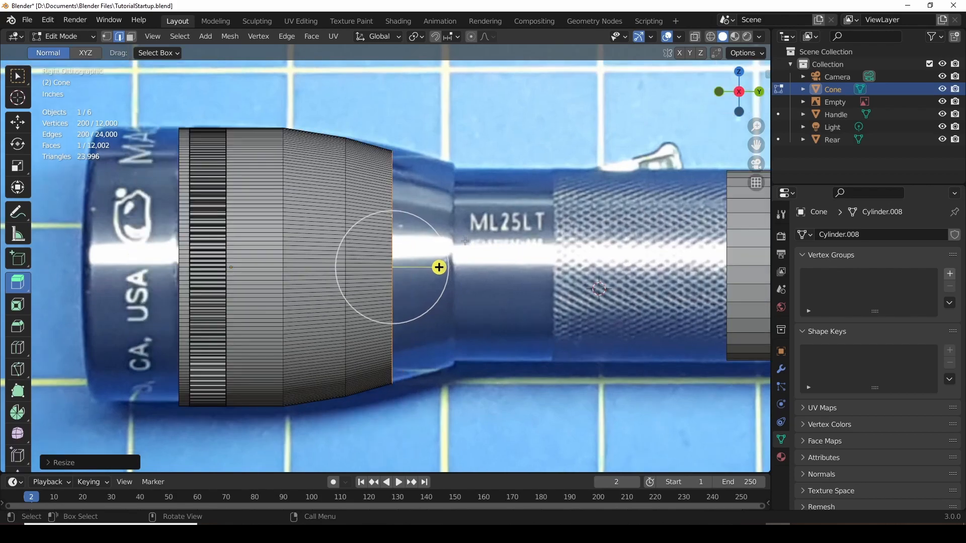
Extrude two more sections up to the photo's neck, shrinking each ring to the outline and the last to about 0.95.
left_click_drag(439, 267, 478, 268)
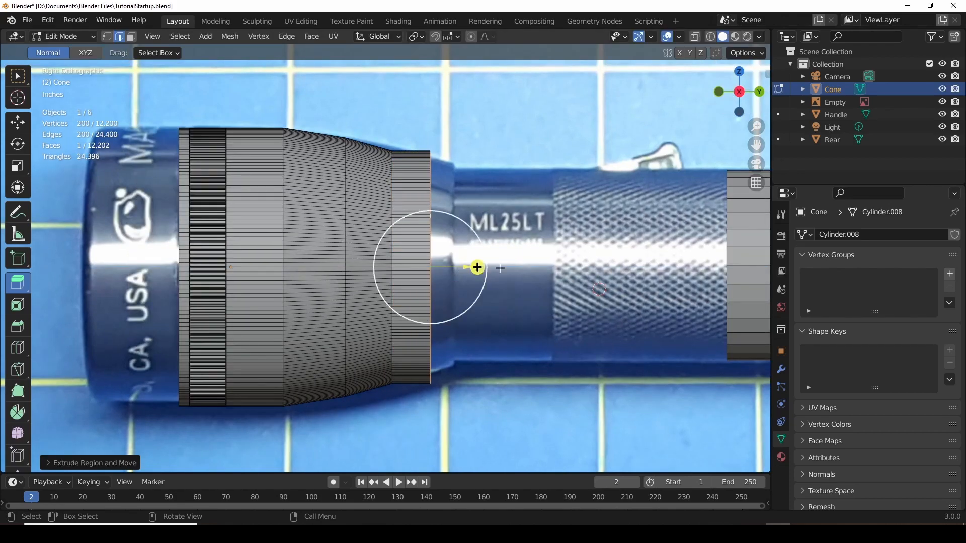
key("s")
left_click(529, 273)
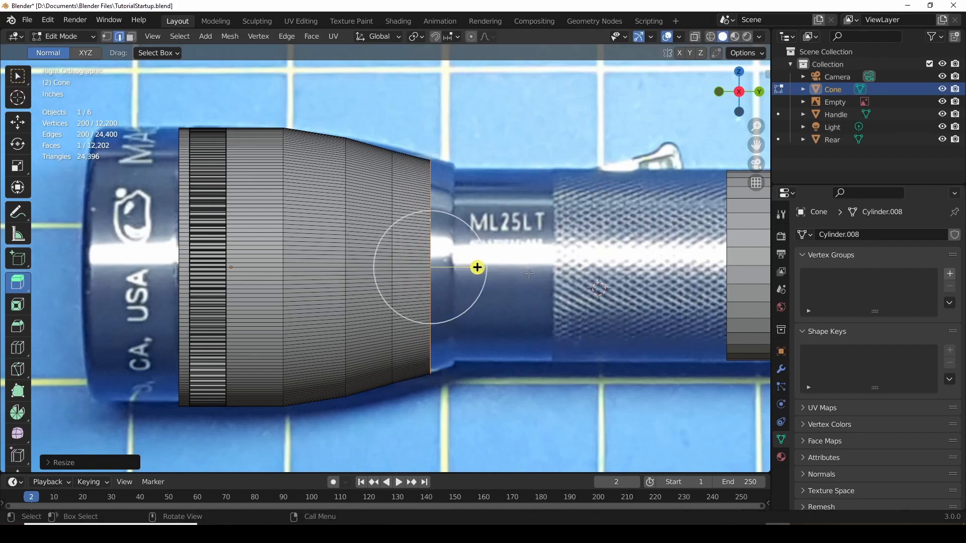
left_click_drag(484, 267, 533, 267)
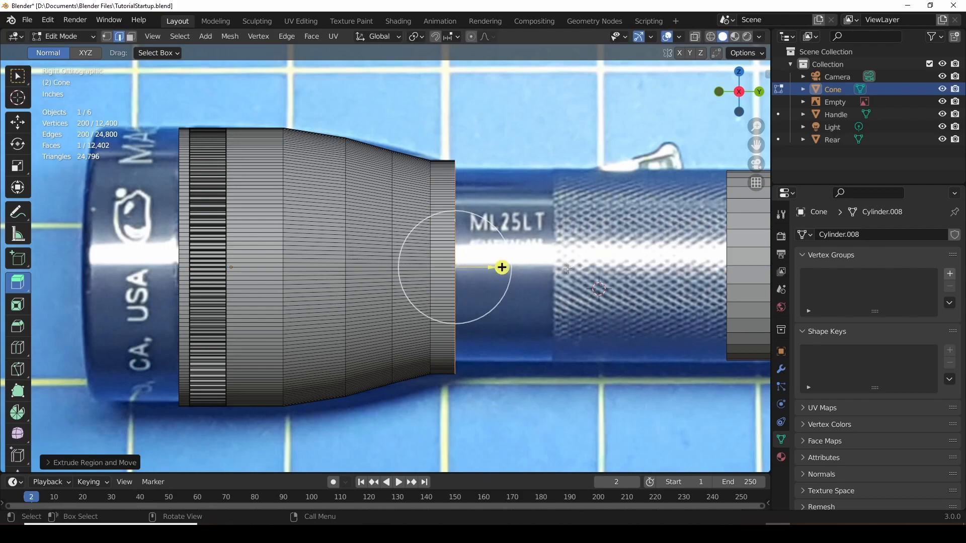
key("s")
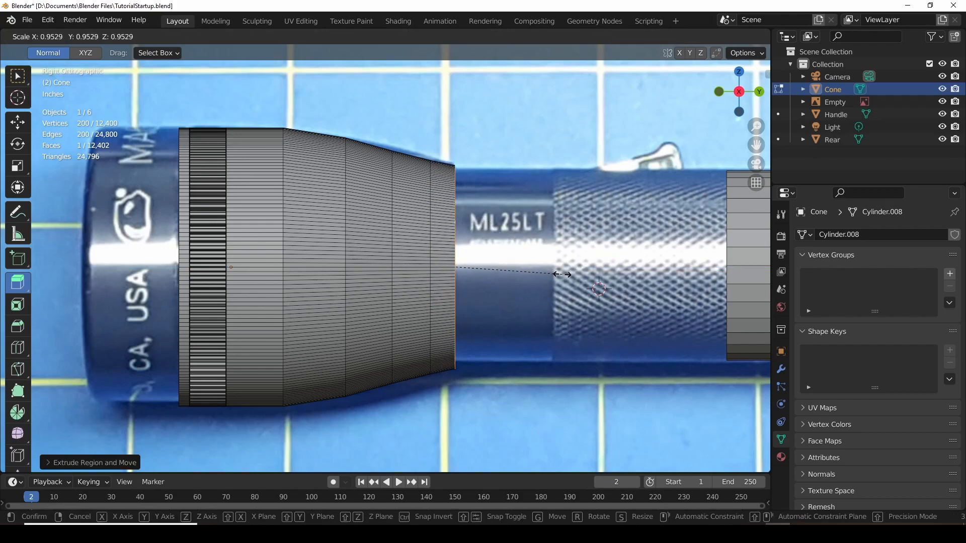
left_click(562, 274)
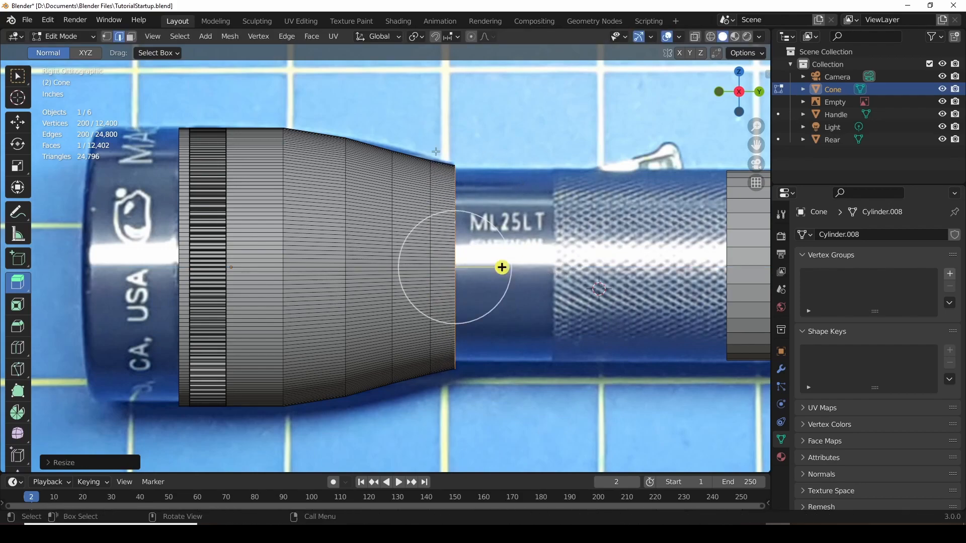
Return to Object Mode and bring the Handle forward along Y to meet the Cone's rear end.
left_click(18, 76)
left_click(313, 134)
scroll(424, 132, "down", 1)
middle_click_drag(424, 132, 542, 139)
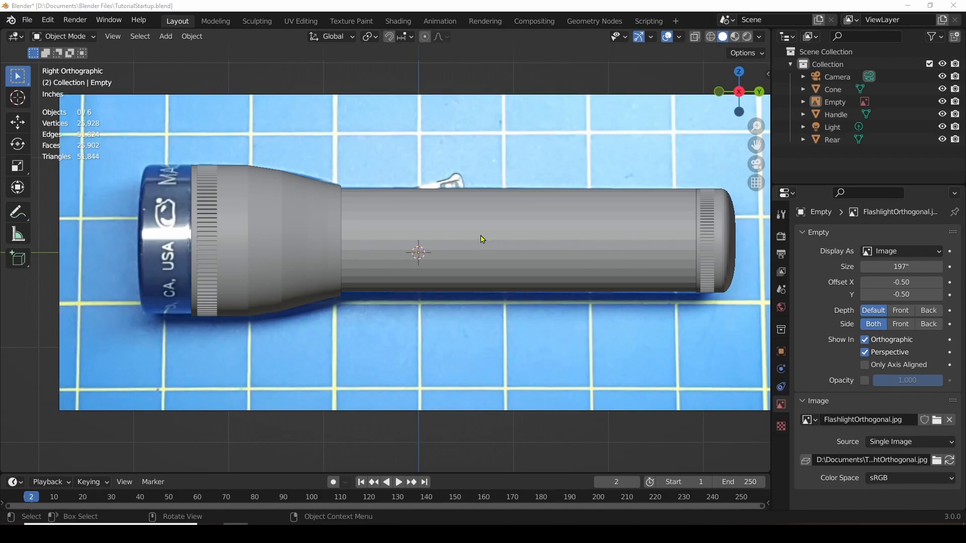
middle_click_drag(545, 265, 523, 260)
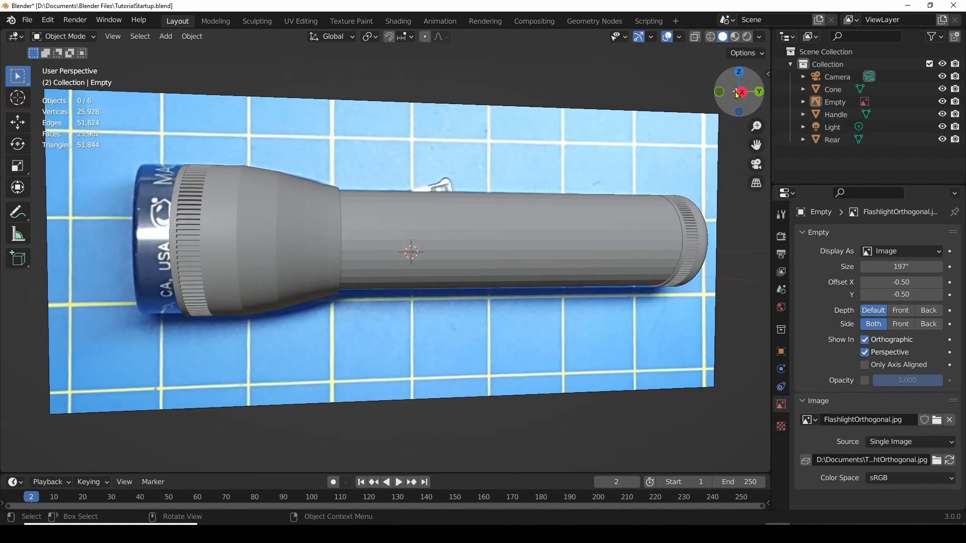
left_click(742, 92)
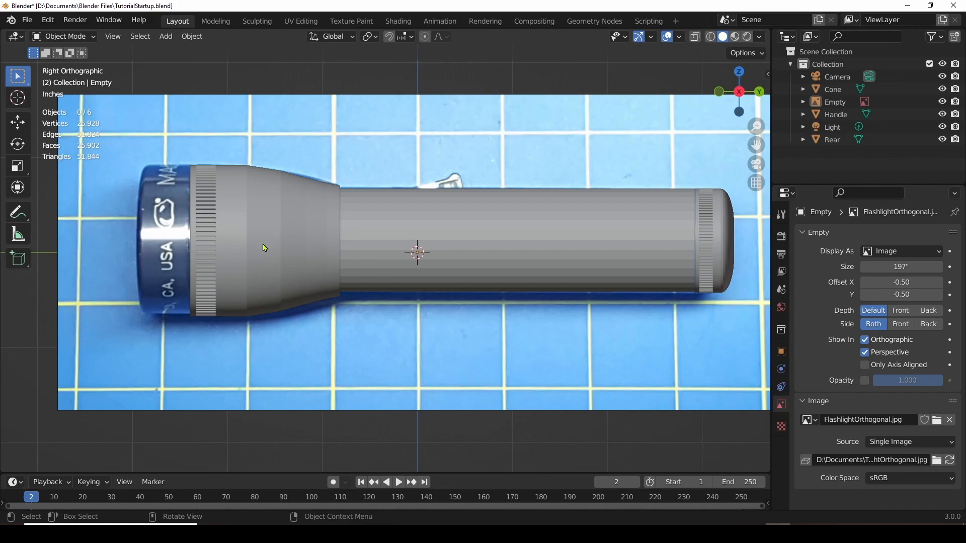
scroll(266, 247, "down", 1)
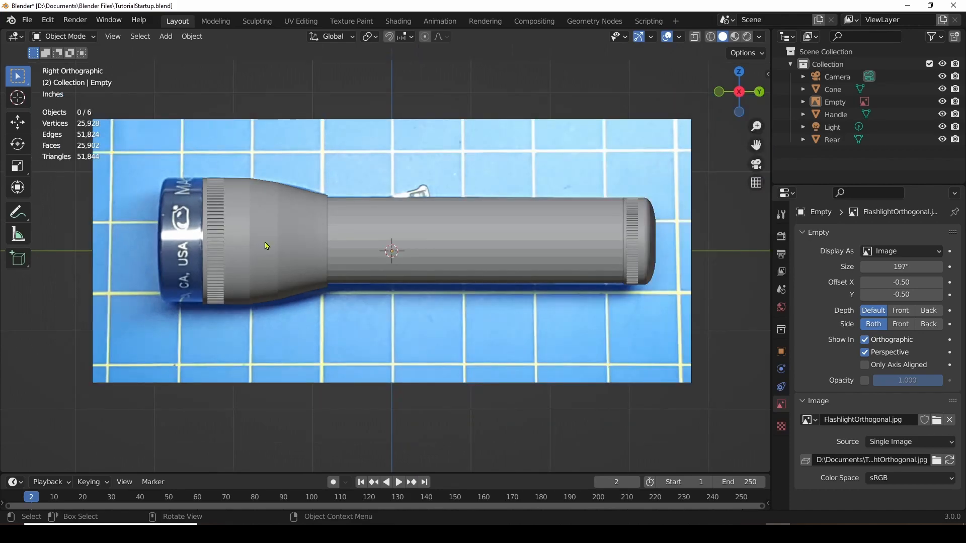
scroll(260, 247, "up", 1)
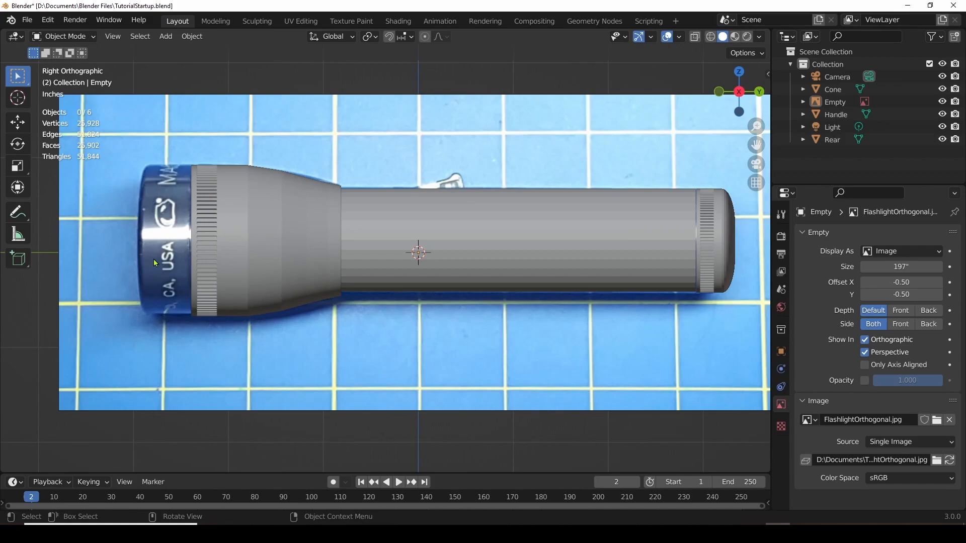
Add a mesh cylinder and rotate it about X so its axis runs along the flashlight.
left_click(165, 36)
mouse_move(166, 54)
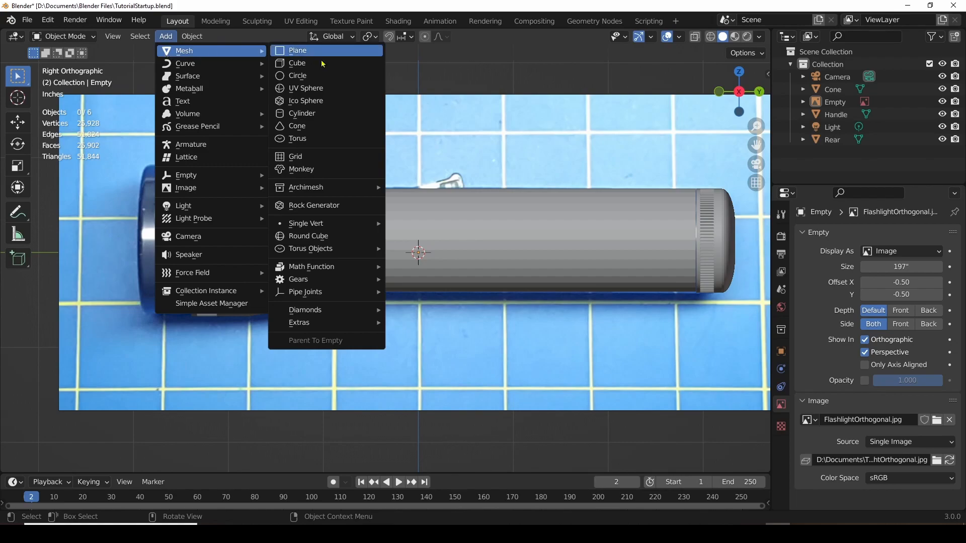
left_click(318, 115)
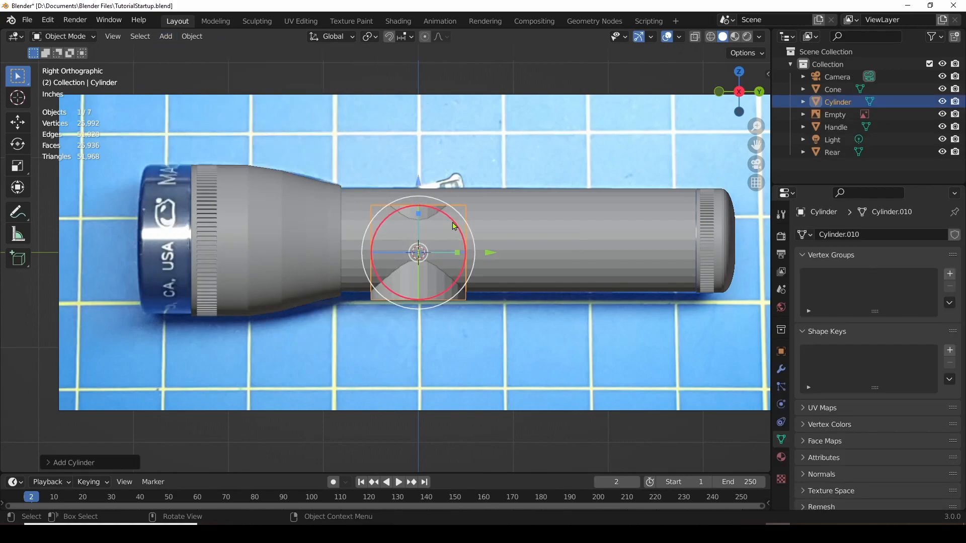
left_click_drag(454, 226, 400, 234)
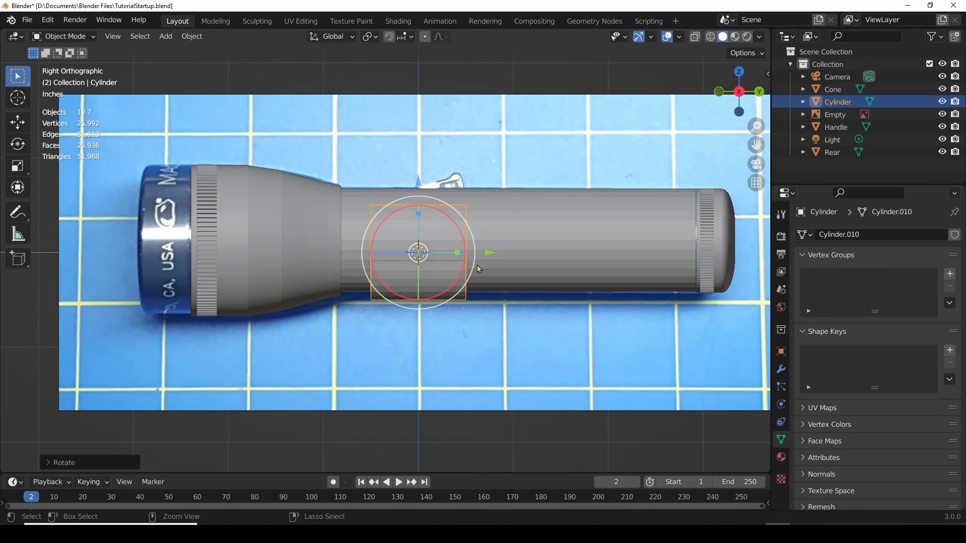
Fit the cylinder over the photo's front rim, shortened along Y and scaled about 1.52 in X and Z.
left_click_drag(491, 252, 236, 255)
mouse_move(165, 190)
left_mouse_down()
mouse_move(165, 166)
mouse_move(165, 176)
left_mouse_up()
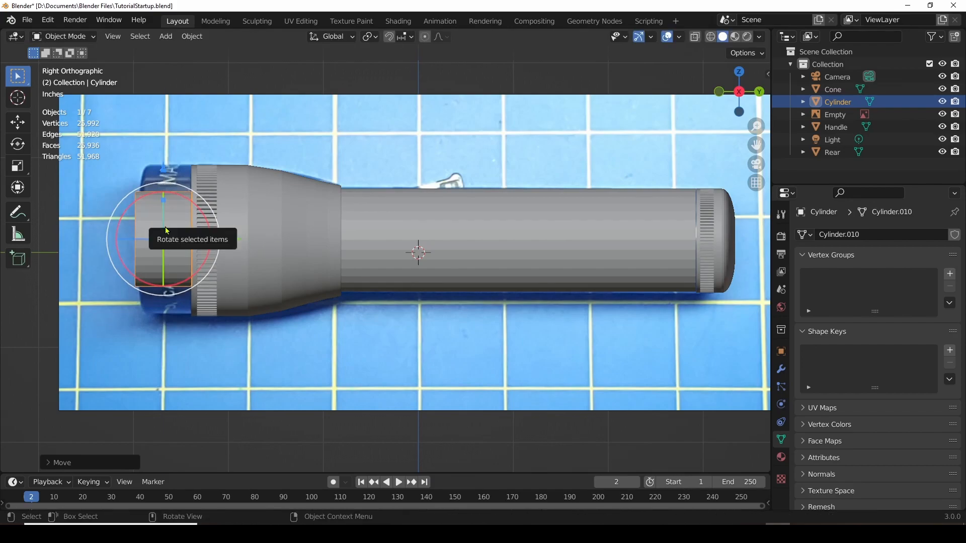
key("s")
key("shift+y")
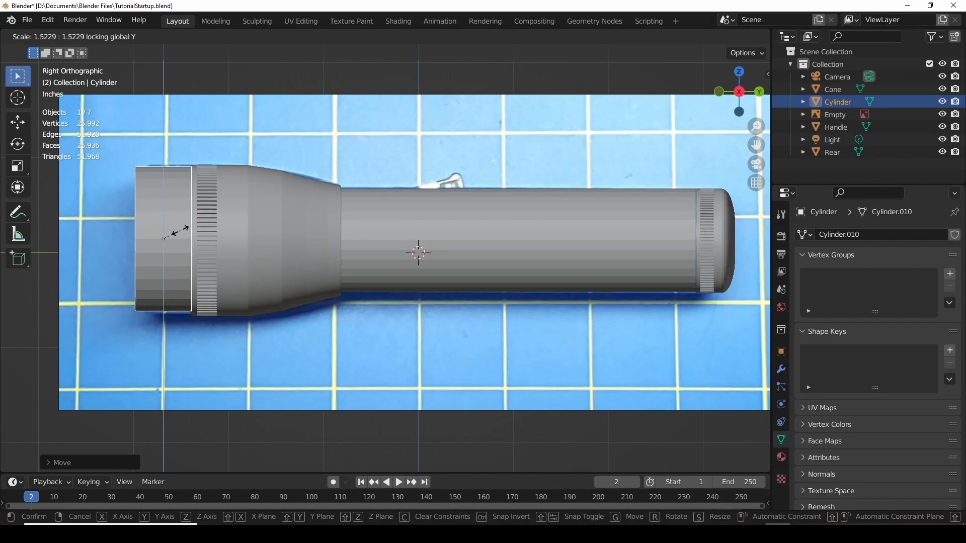
left_click(181, 231)
Move the cylinder forward along Y, clear of the Cone.
middle_click_drag(181, 231, 366, 270)
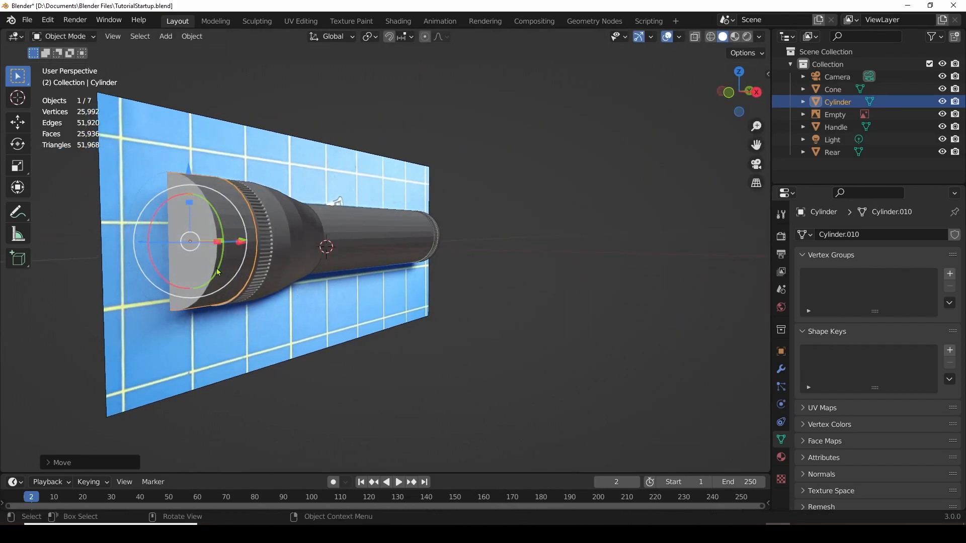
middle_click_drag(326, 288, 248, 316)
left_click_drag(262, 243, 155, 175)
middle_click_drag(204, 268, 283, 201)
In Edit Mode, inset the Cylinder's front end face by about 0.049" to form a thin rim.
key("Tab")
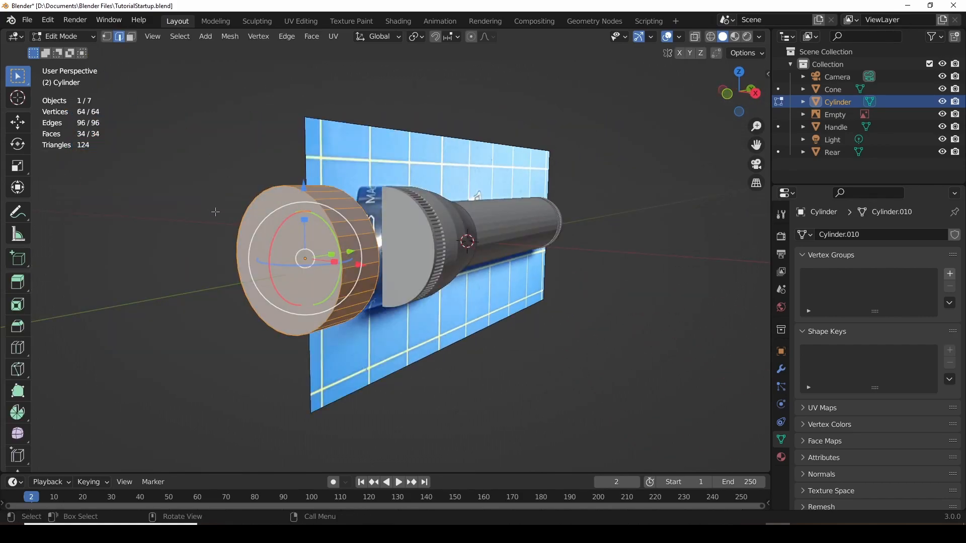
left_click(131, 36)
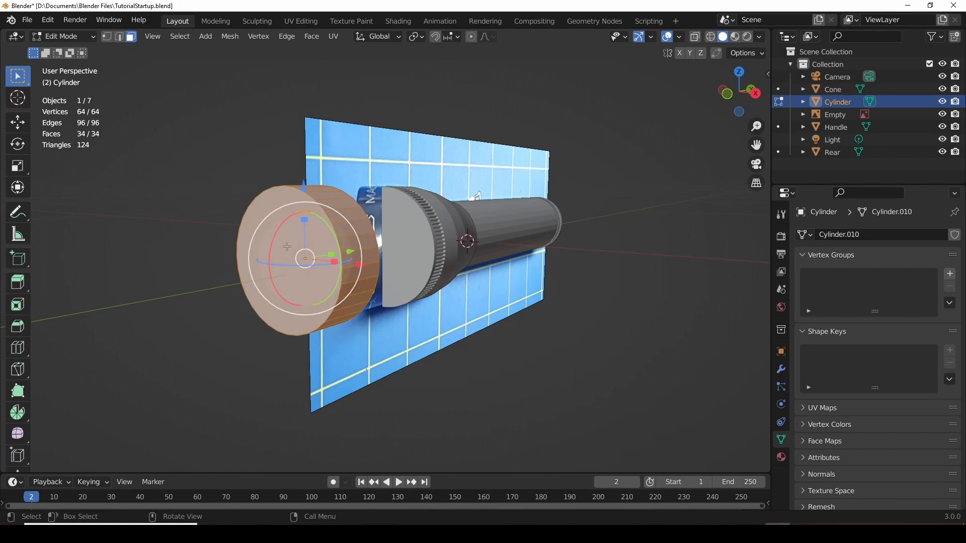
left_click(291, 337)
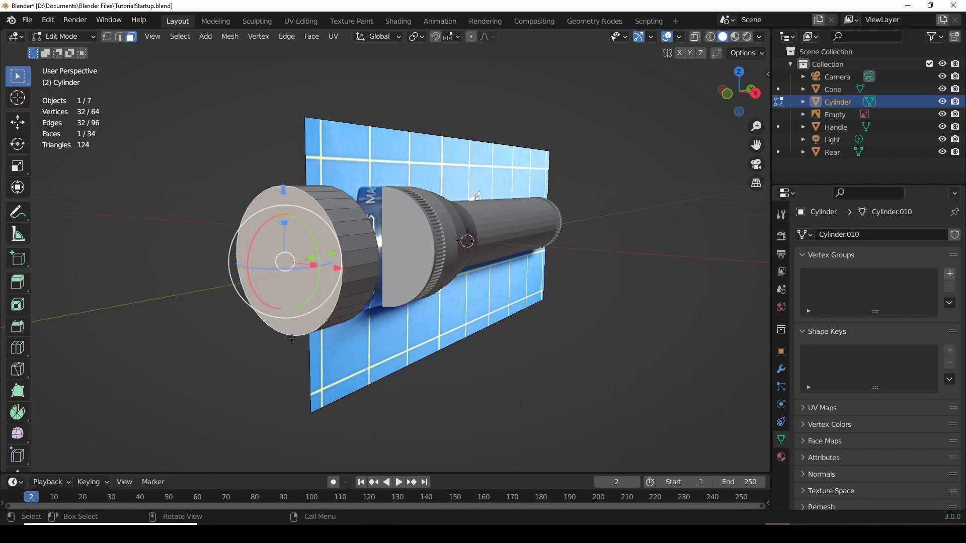
left_click(17, 306)
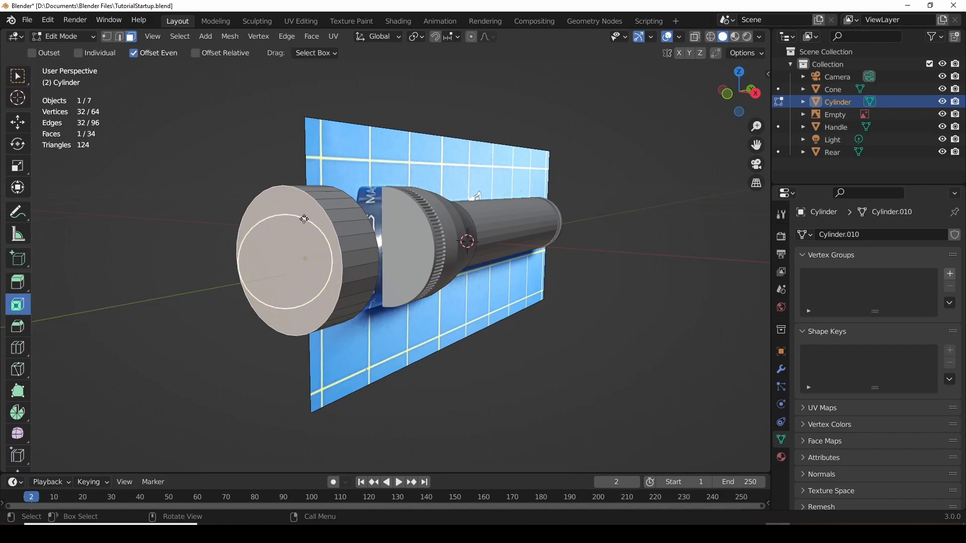
left_click_drag(302, 220, 300, 224)
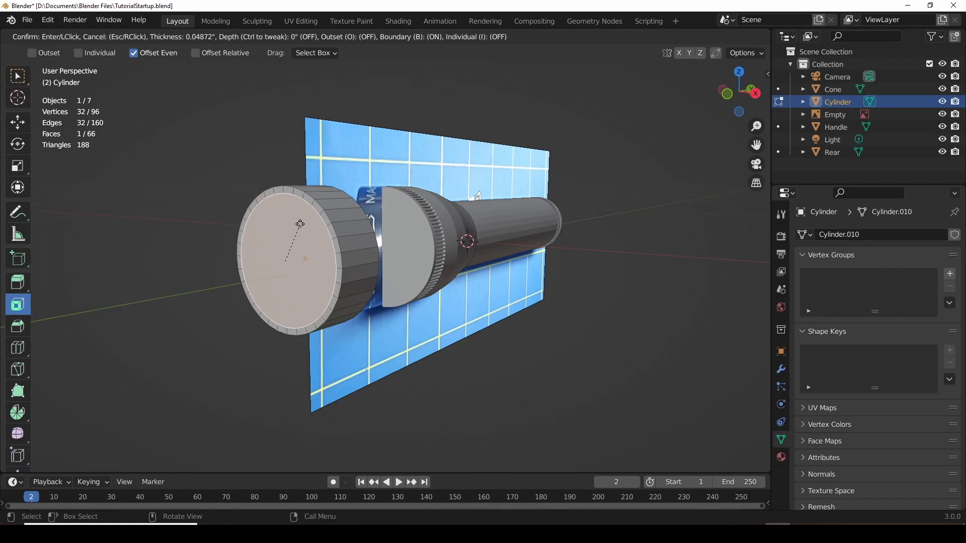
left_click_drag(300, 224, 299, 224)
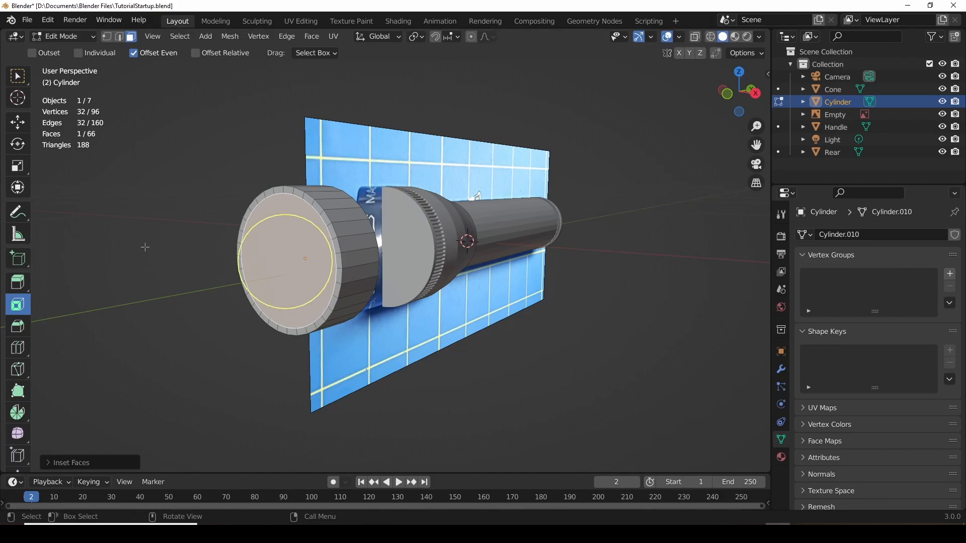
Extrude the inset face inward along the Cylinder's axis to hollow out the rim.
left_click(21, 284)
left_click_drag(247, 267, 268, 263)
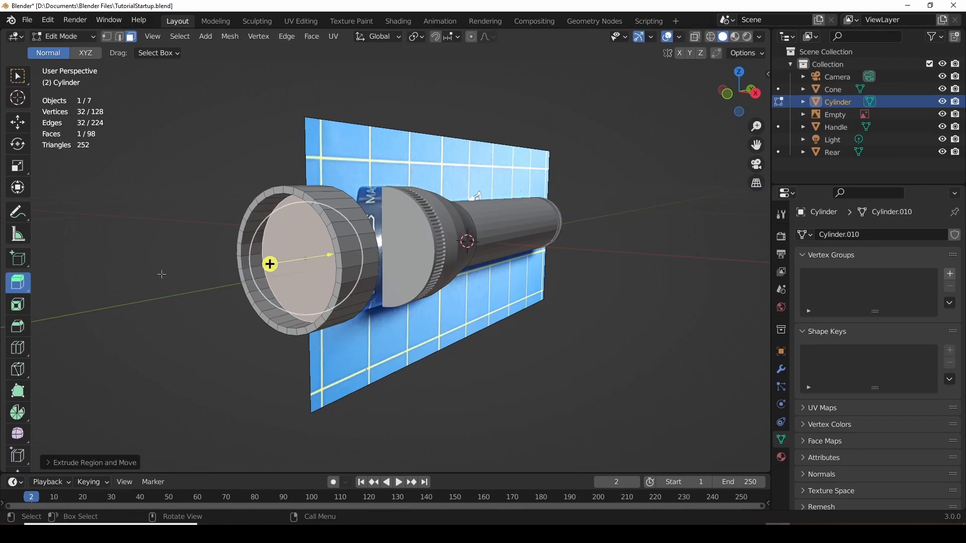
left_click(16, 75)
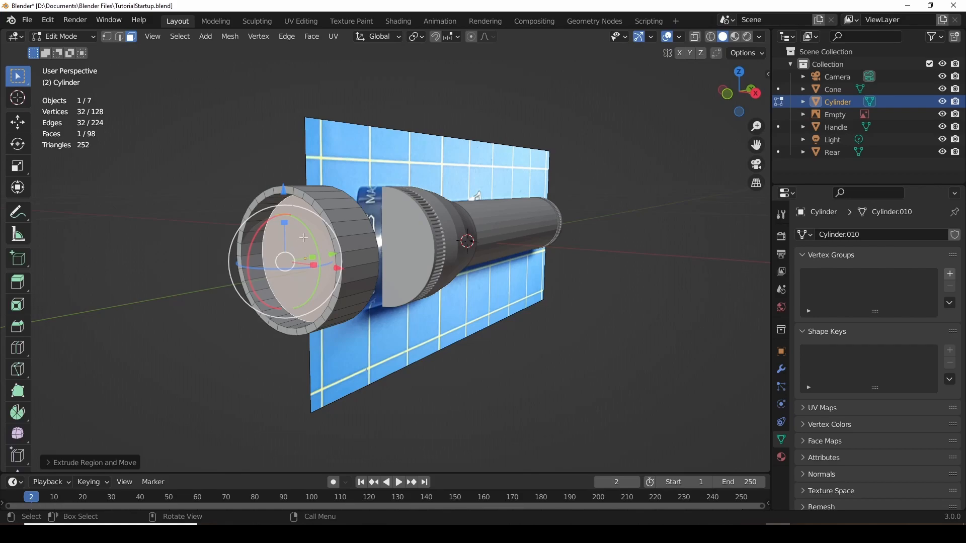
Delete the recessed inner face and the rear end face so the Cylinder becomes an open ring.
key("x")
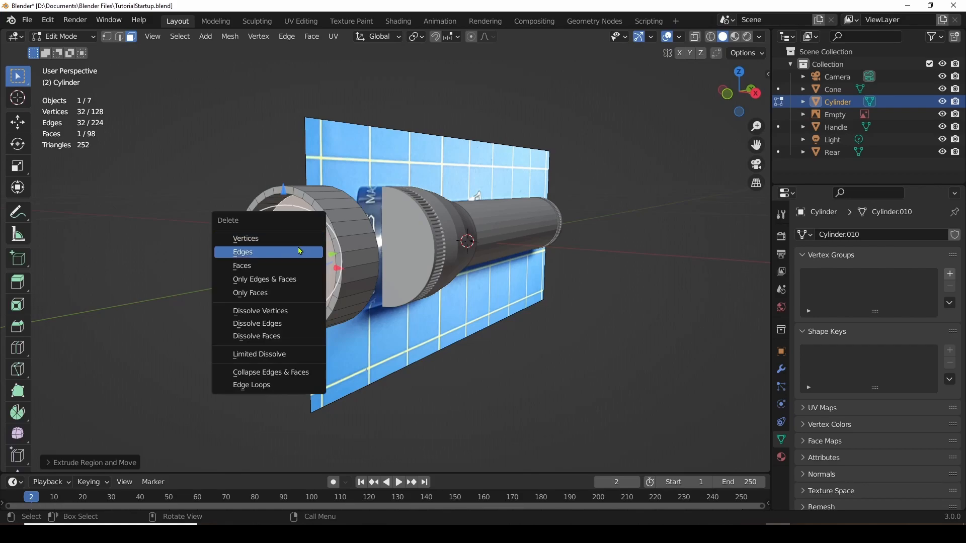
left_click(275, 267)
mouse_move(206, 289)
middle_mouse_down()
mouse_move(228, 284)
mouse_move(217, 285)
middle_mouse_up()
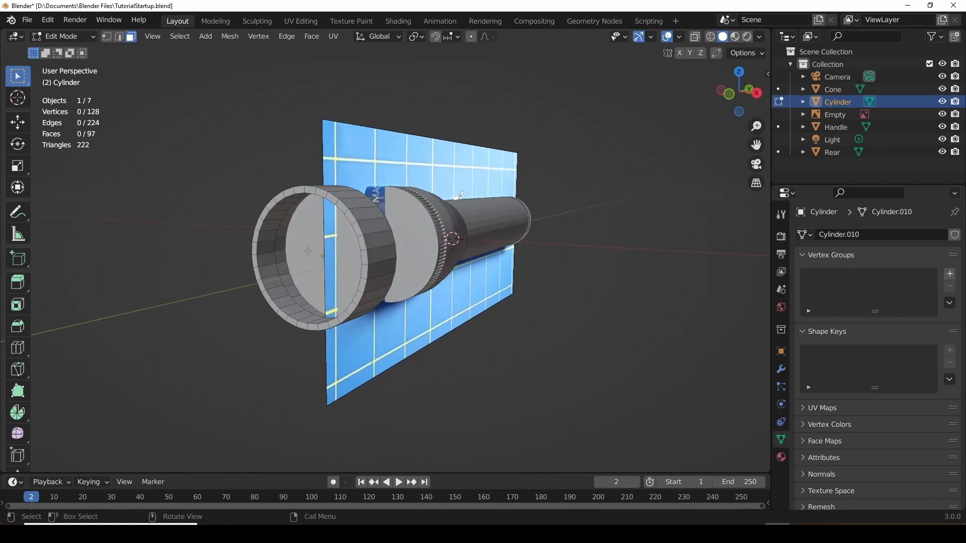
left_click(307, 251)
middle_click_drag(401, 346, 327, 341)
key("x")
left_click(353, 272)
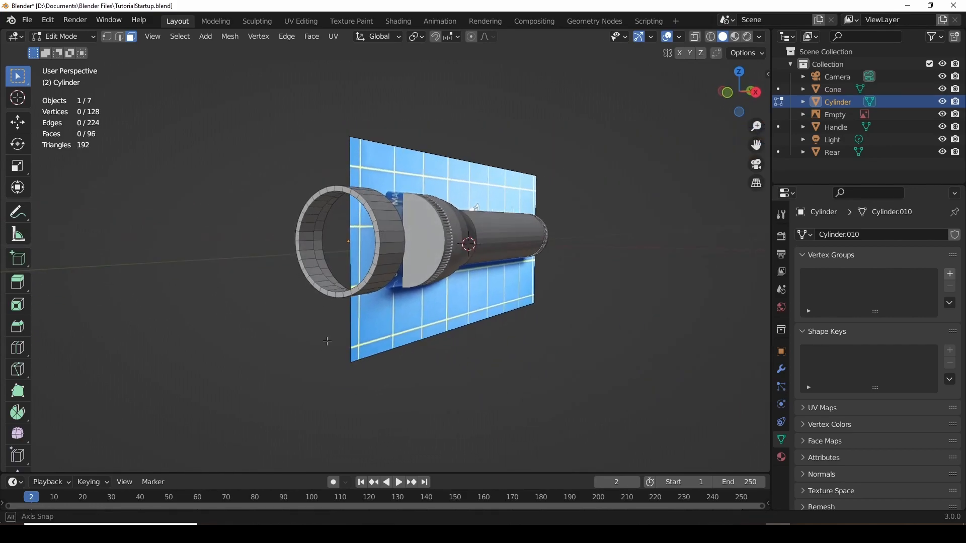
Return to Object Mode, switch to editing the Cone and delete its large front end face.
scroll(482, 328, "up", 4)
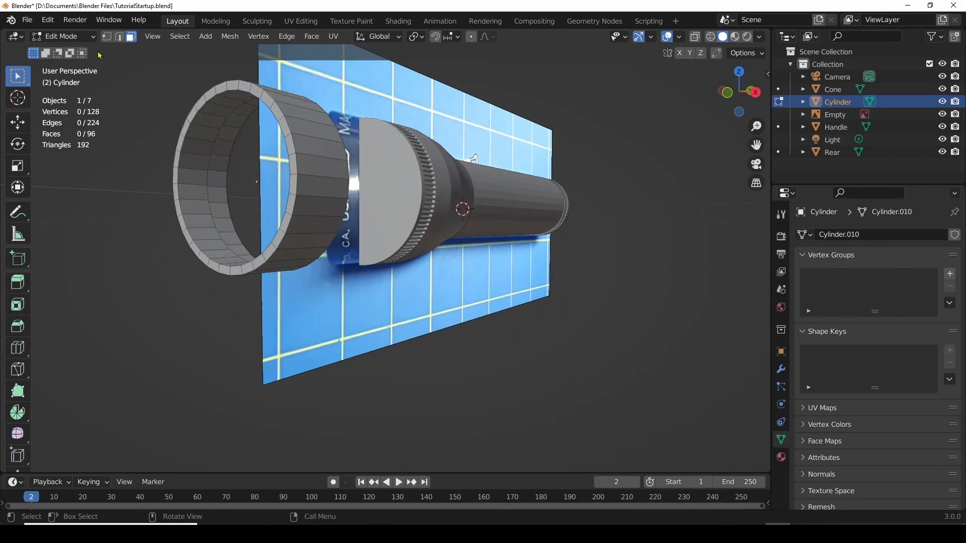
left_click(63, 37)
left_click(50, 30)
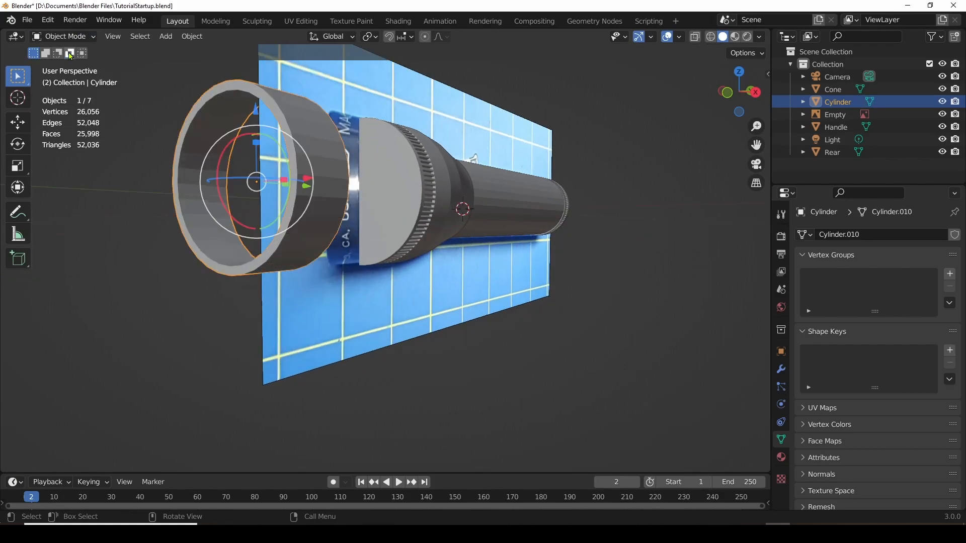
left_click(401, 190)
middle_click_drag(486, 283, 487, 308)
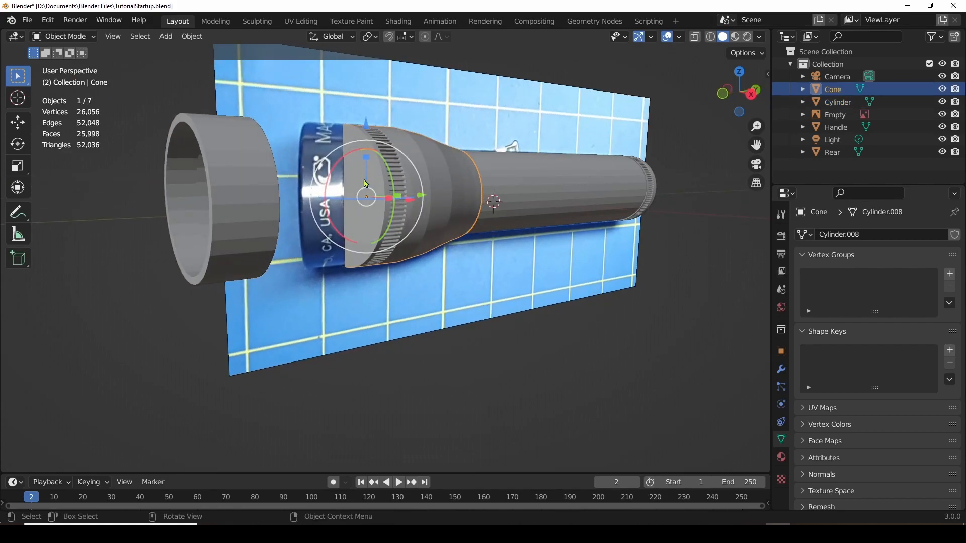
middle_click_drag(414, 280, 442, 282)
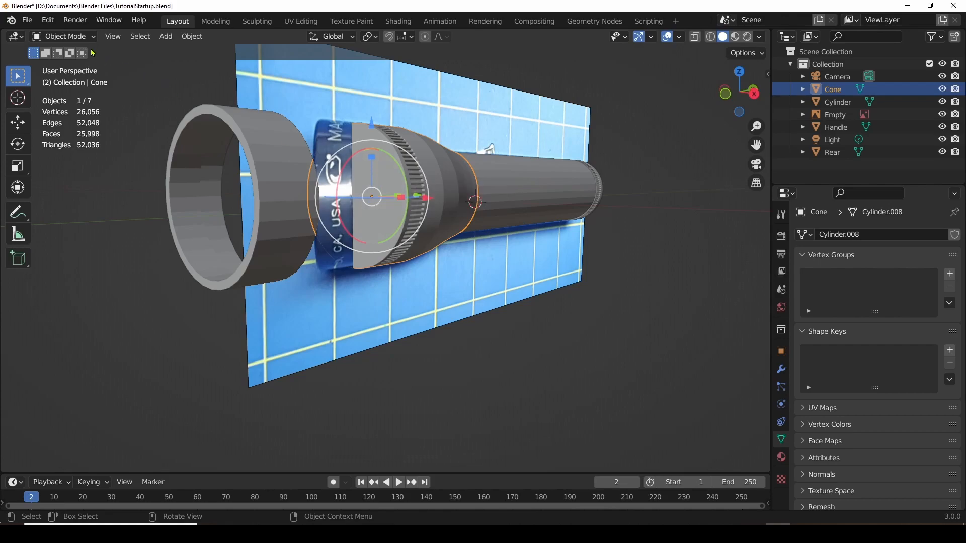
left_click(81, 36)
left_click(68, 65)
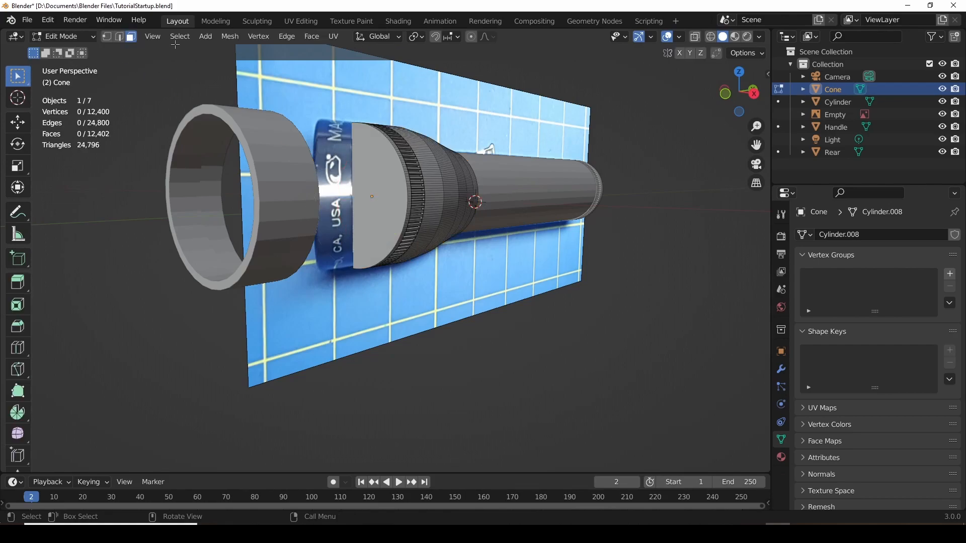
left_click(366, 185)
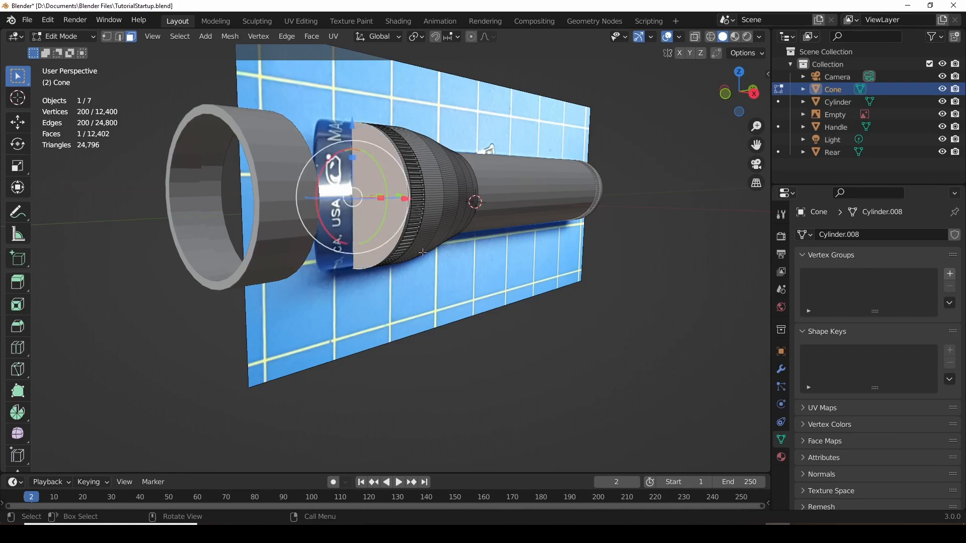
key("x")
left_click(396, 254)
middle_click_drag(441, 289, 407, 237)
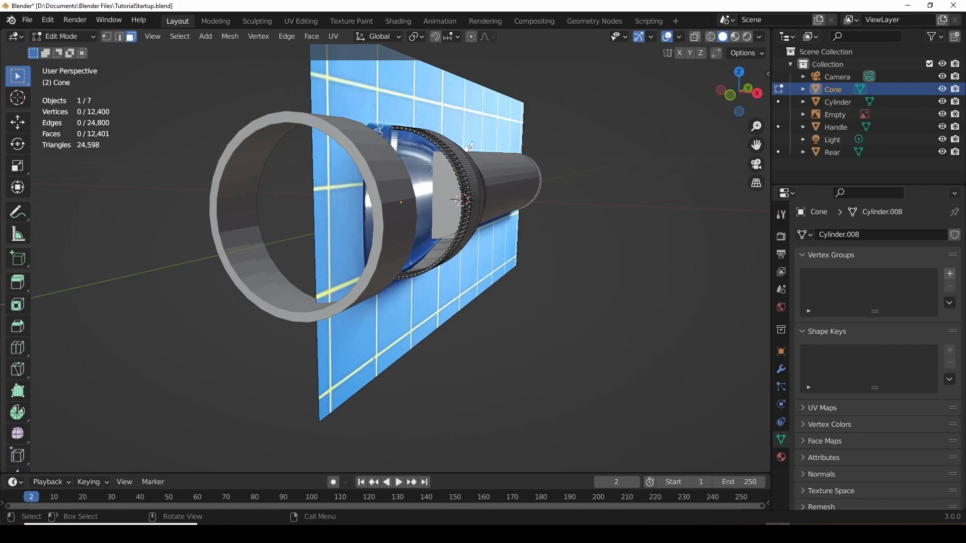
middle_click_drag(532, 282, 394, 196)
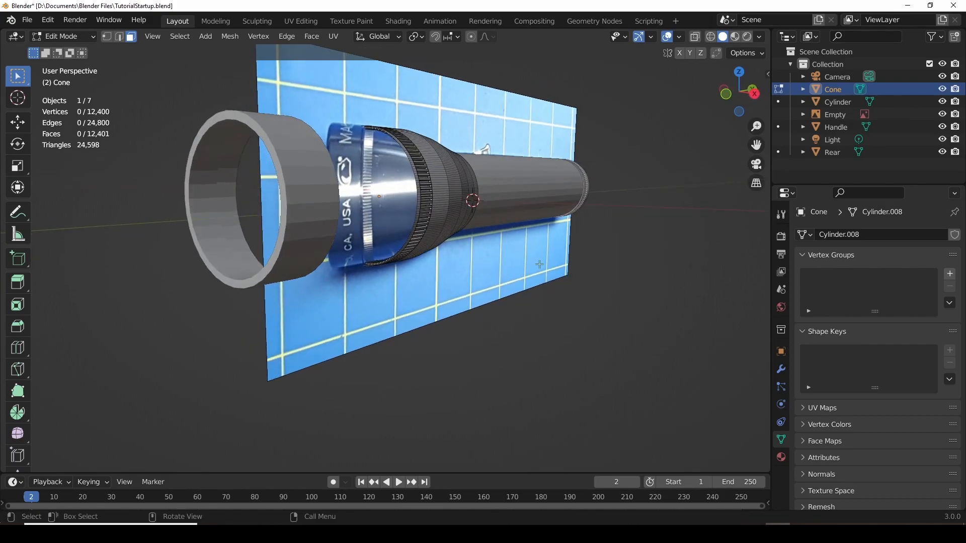
In Object Mode, slide the Cylinder ring back along Y about 1.1" to meet the Cone's front end.
left_click(753, 94)
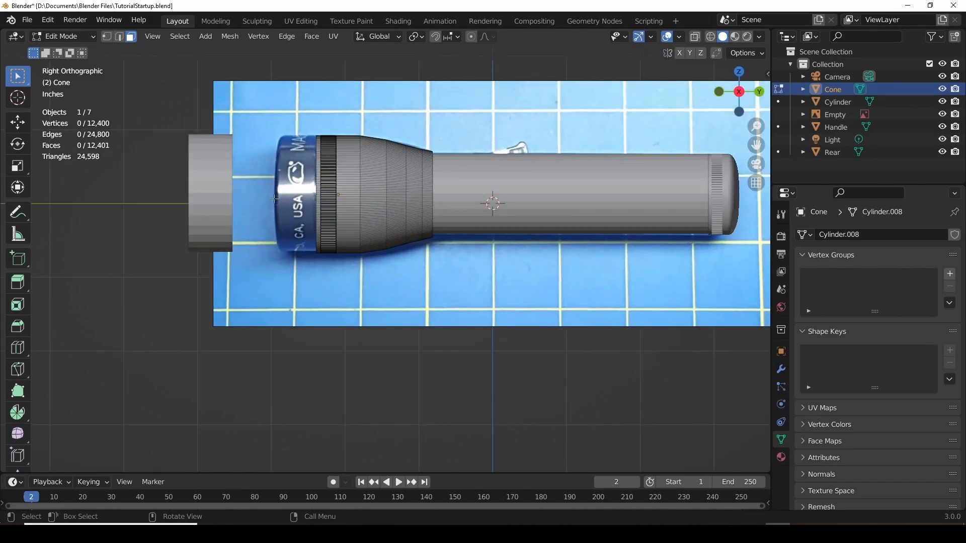
left_click(69, 38)
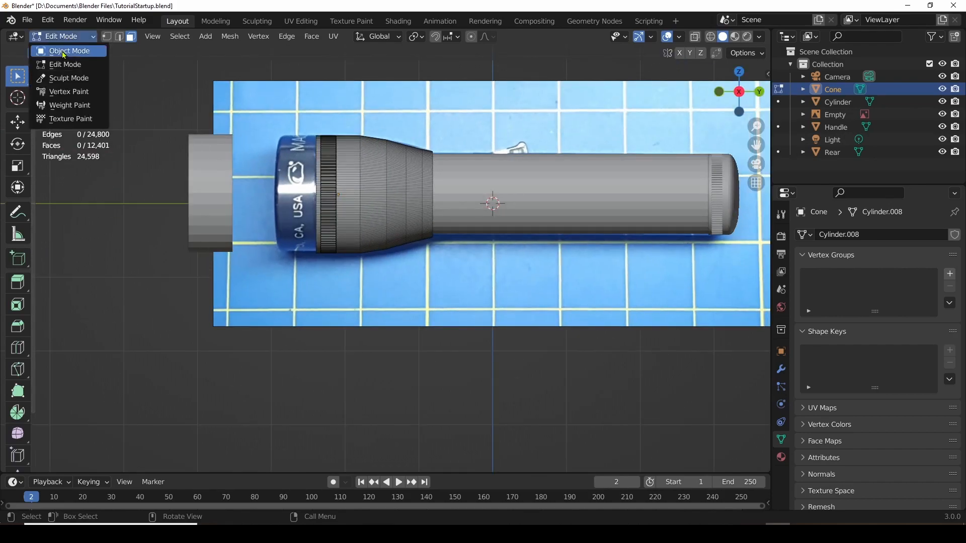
left_click(64, 51)
left_click(207, 187)
left_click_drag(280, 200, 365, 202)
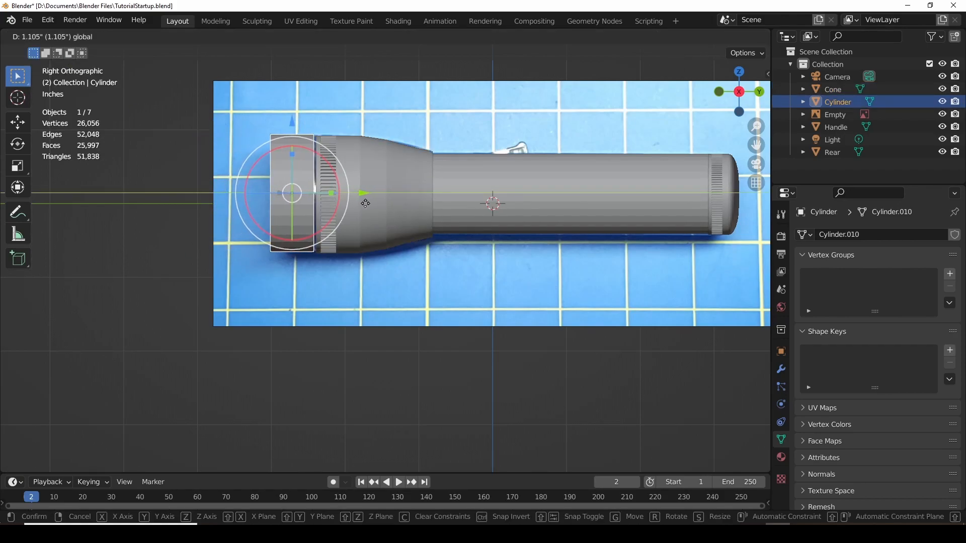
left_click(366, 202)
left_click(451, 270)
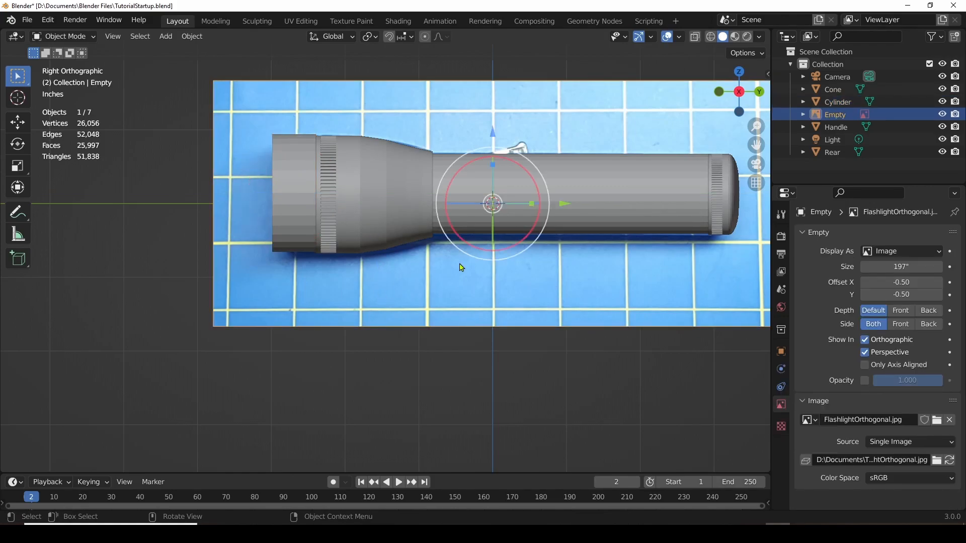
Duplicate the Handle, leaving the copy in its original position.
scroll(512, 417, "down", 1)
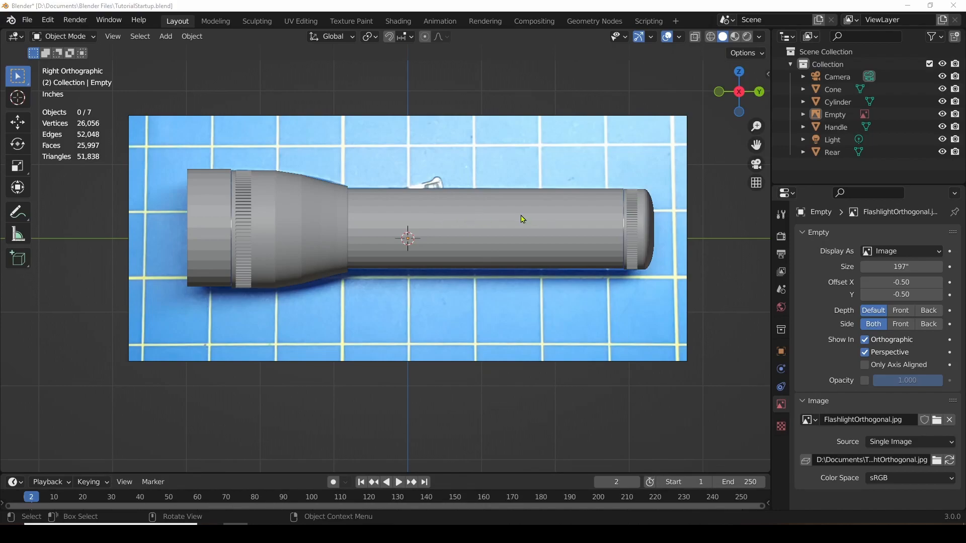
left_click(472, 225)
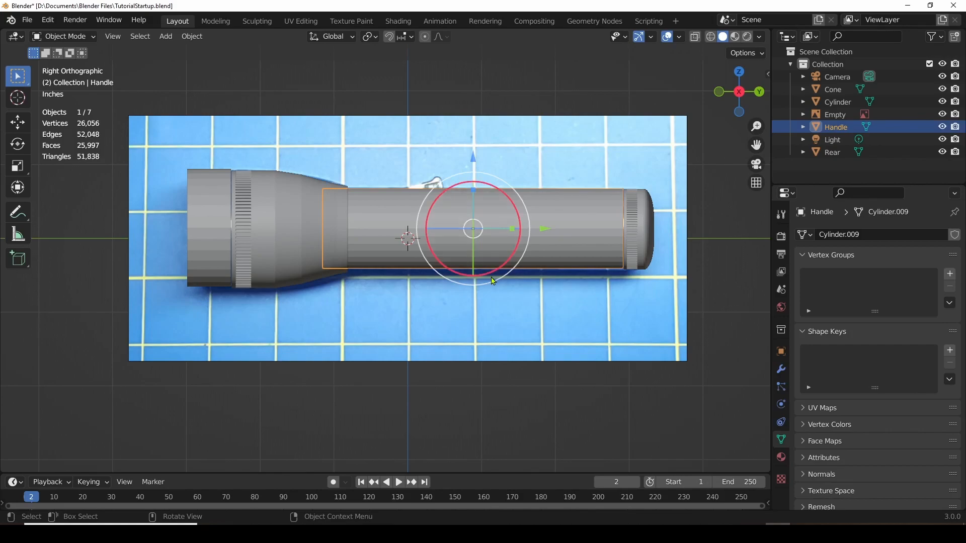
right_click(494, 215)
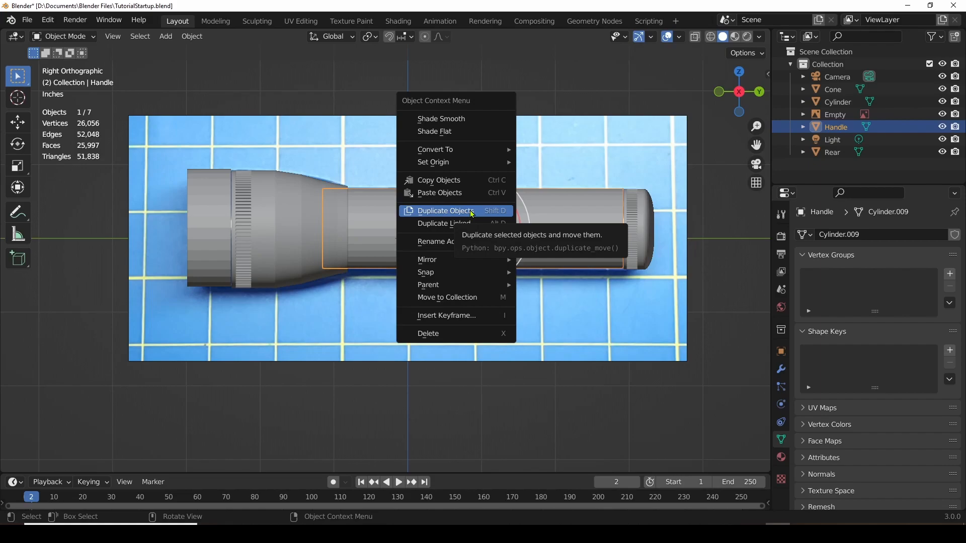
left_click(472, 211)
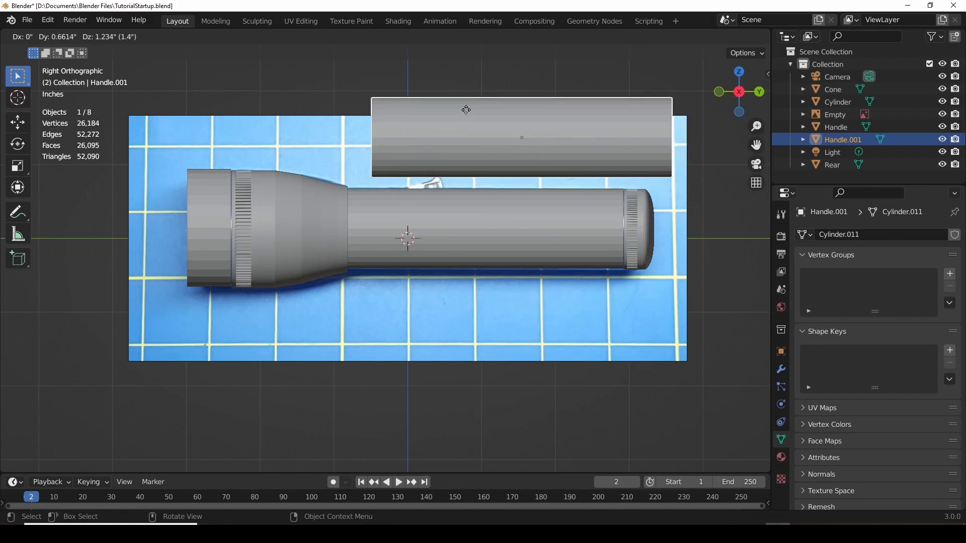
right_click(452, 112)
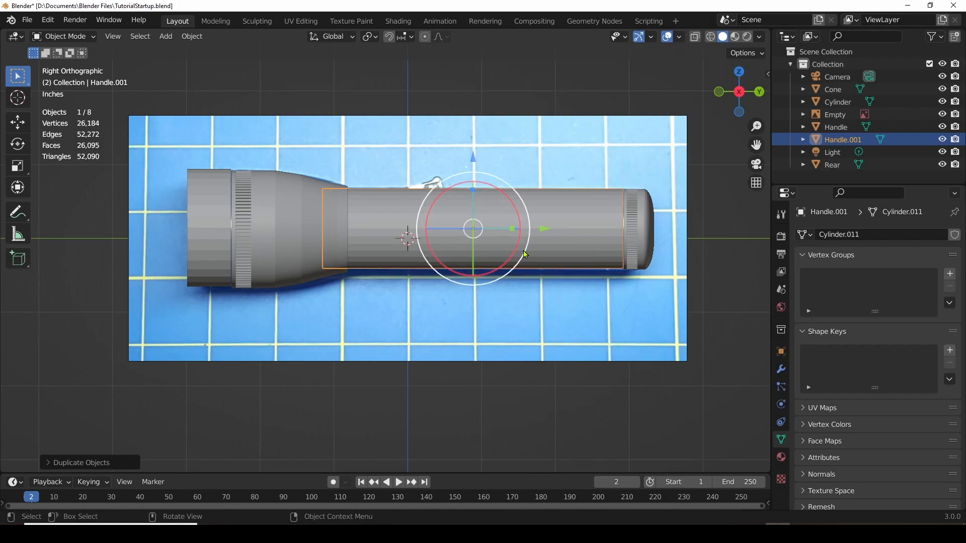
Move the Handle copy down along Z below the flashlight and shorten it along Y.
left_click_drag(476, 163, 487, 333)
middle_click_drag(586, 371, 535, 375)
scroll(542, 368, "up", 1)
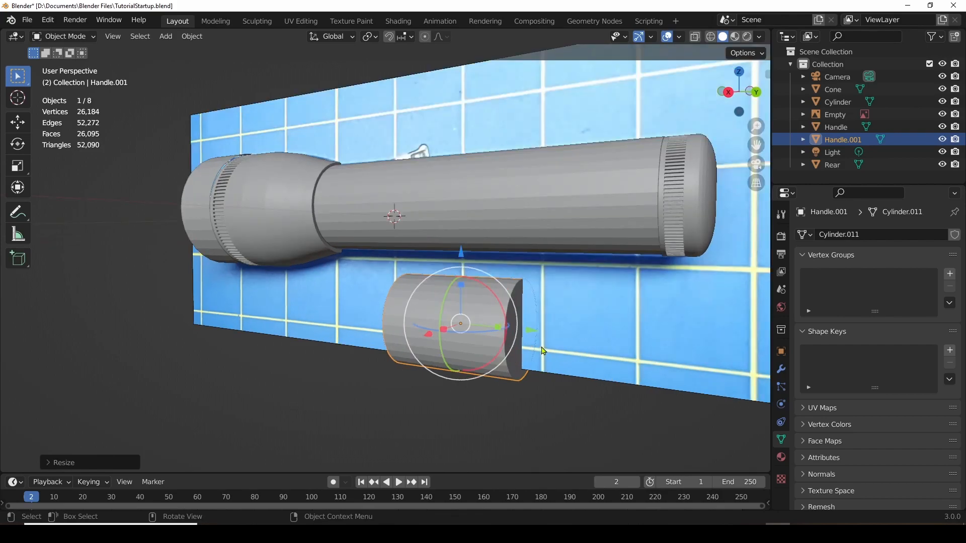
Enter Edit Mode on the Handle copy and select its rear end face.
left_click(54, 40)
left_click(52, 62)
middle_click_drag(562, 411, 594, 409)
left_click(542, 424)
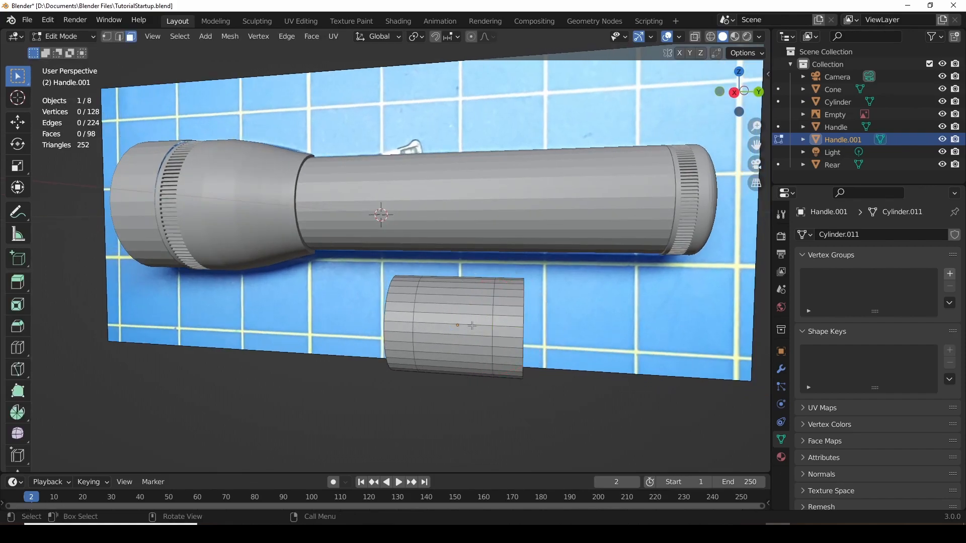
middle_click_drag(570, 367, 537, 361)
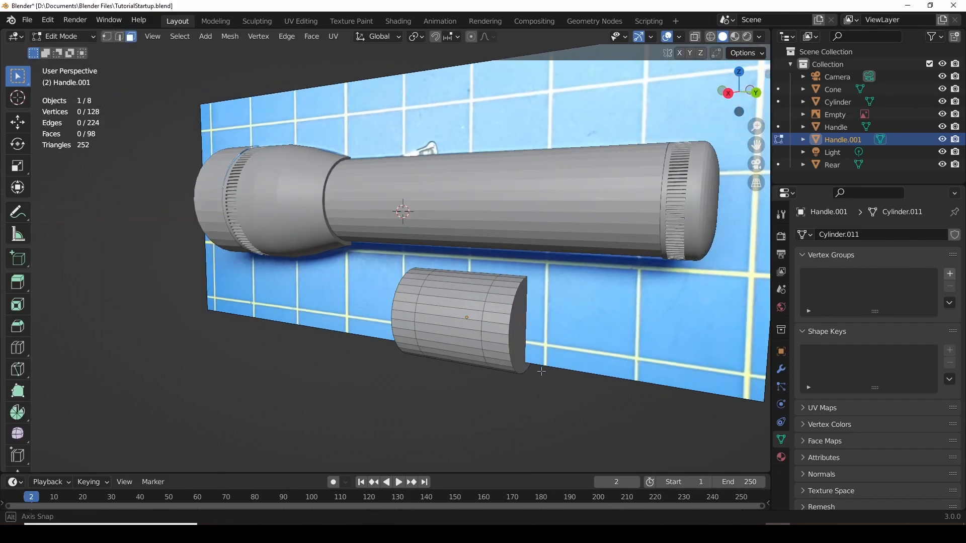
left_click(520, 325)
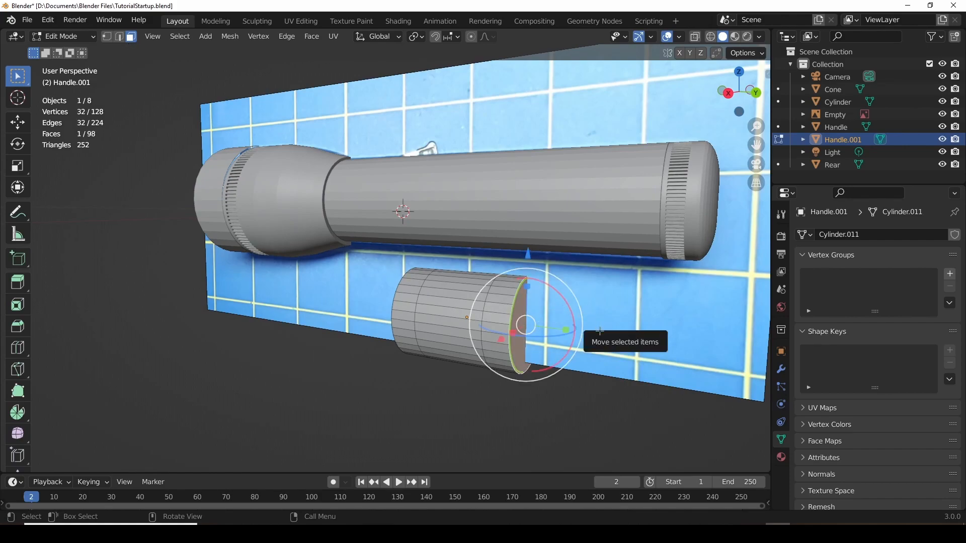
Try scaling the Handle copy's rear end face down to about 0.62, and undo the resize.
key("s")
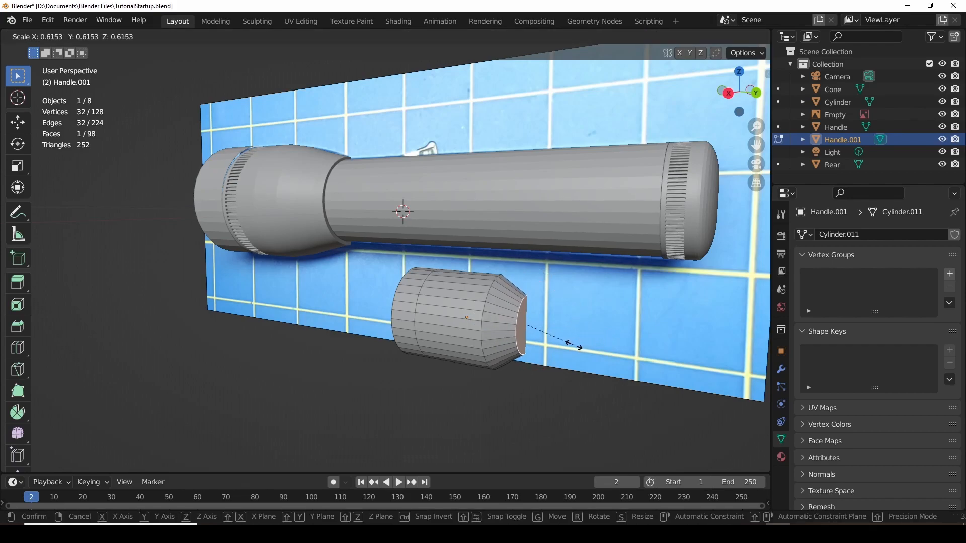
left_click(572, 342)
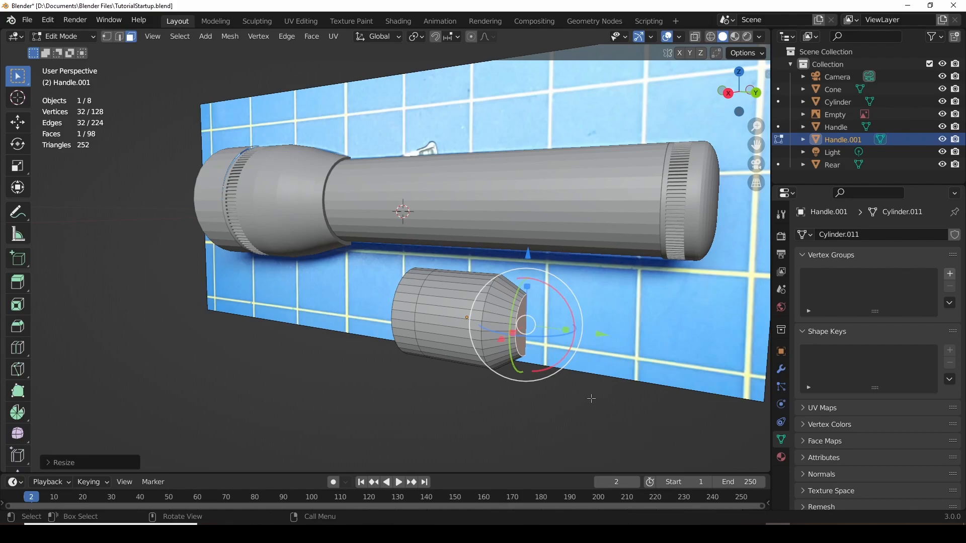
key("ctrl+z")
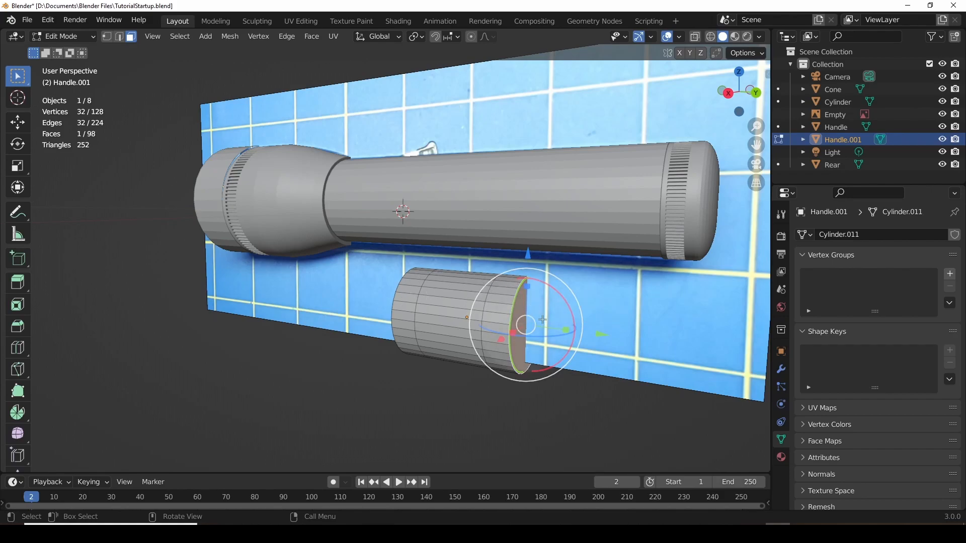
Enable proportional editing and scale the Handle copy's rear end face to about 0.38 with a Smooth falloff tapering only the rear portion.
left_click(471, 37)
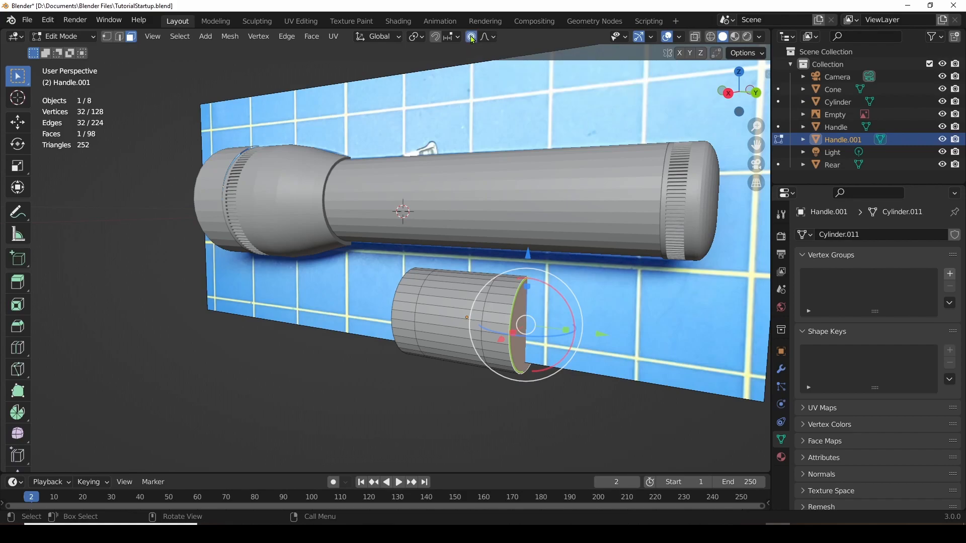
left_click(488, 37)
key("s")
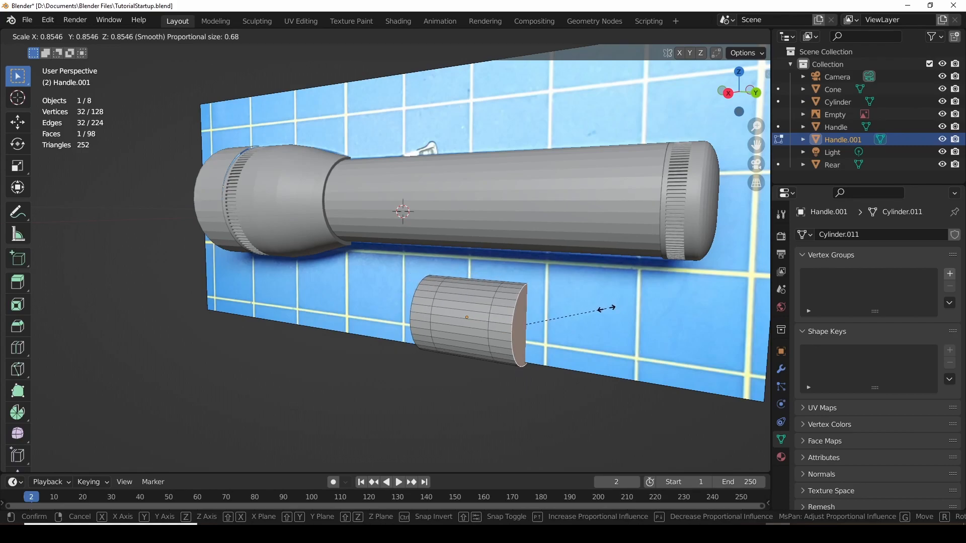
scroll(606, 308, "down", 8)
scroll(606, 308, "up", 2)
scroll(606, 308, "up", 2)
scroll(605, 308, "up", 3)
scroll(605, 309, "up", 1)
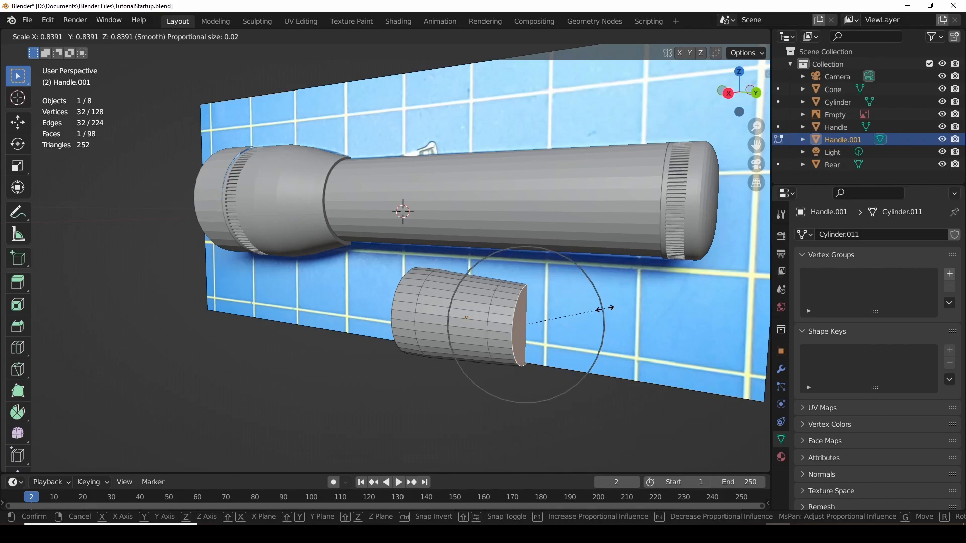
scroll(587, 311, "down", 2)
scroll(586, 311, "up", 7)
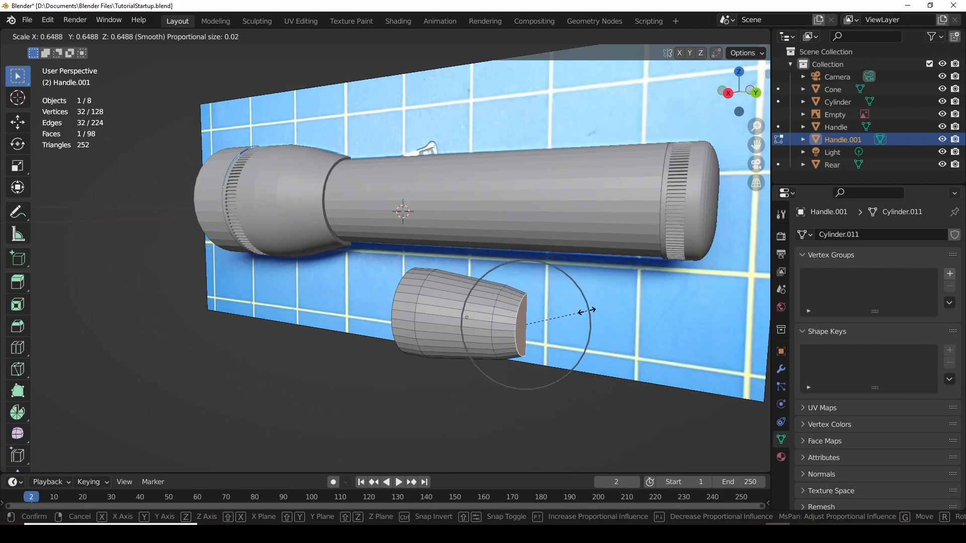
scroll(568, 316, "down", 2)
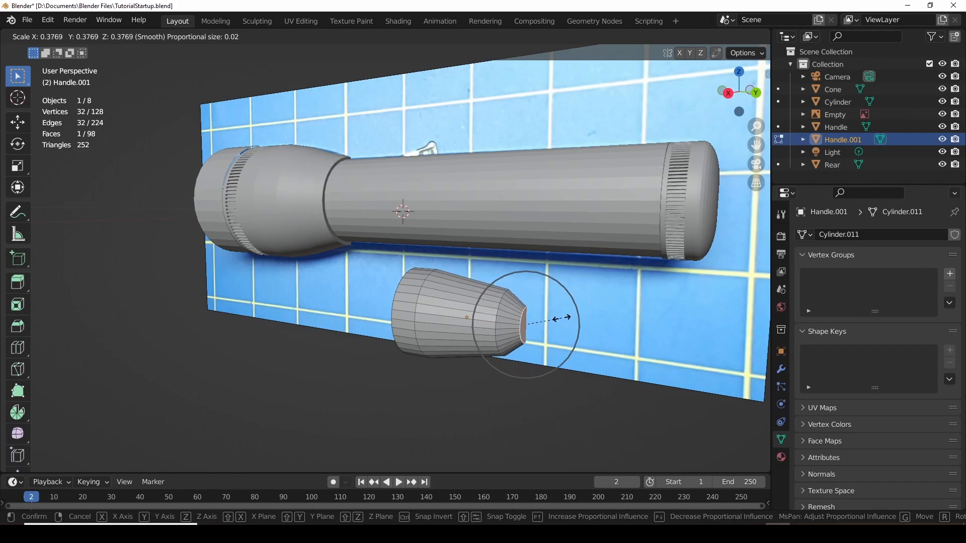
left_click(565, 318)
left_click(512, 402)
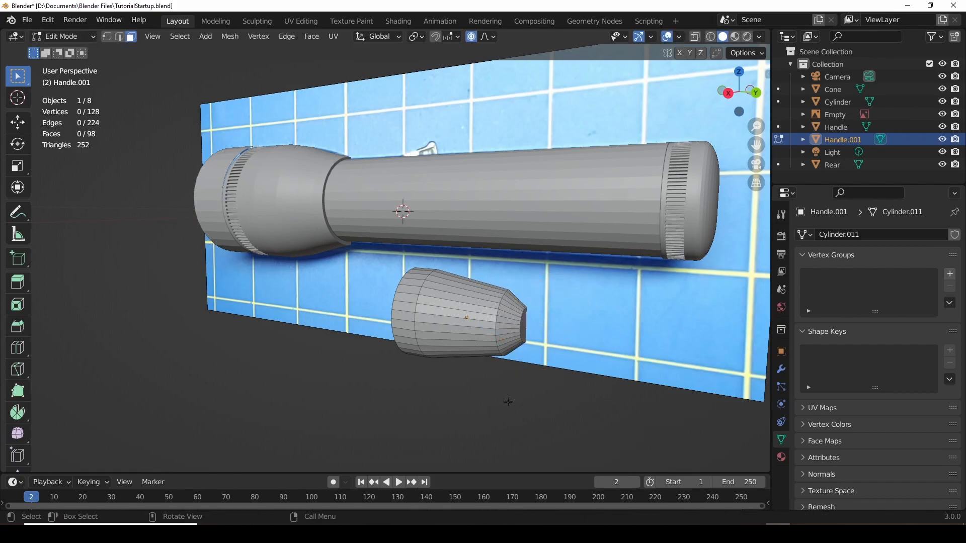
Turn off proportional editing and return to Object Mode in the right orthographic view.
middle_click_drag(474, 122, 521, 114)
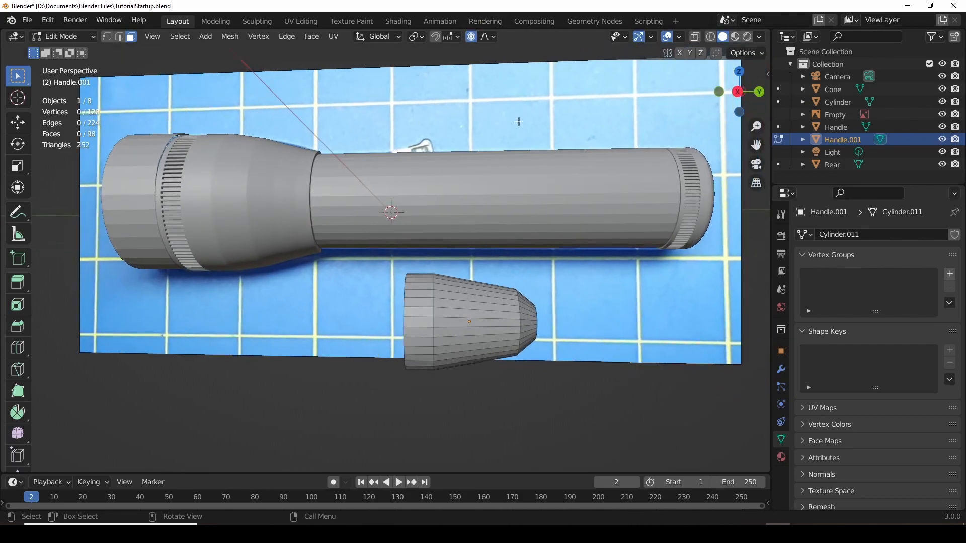
left_click(470, 38)
left_click(737, 92)
key("Tab")
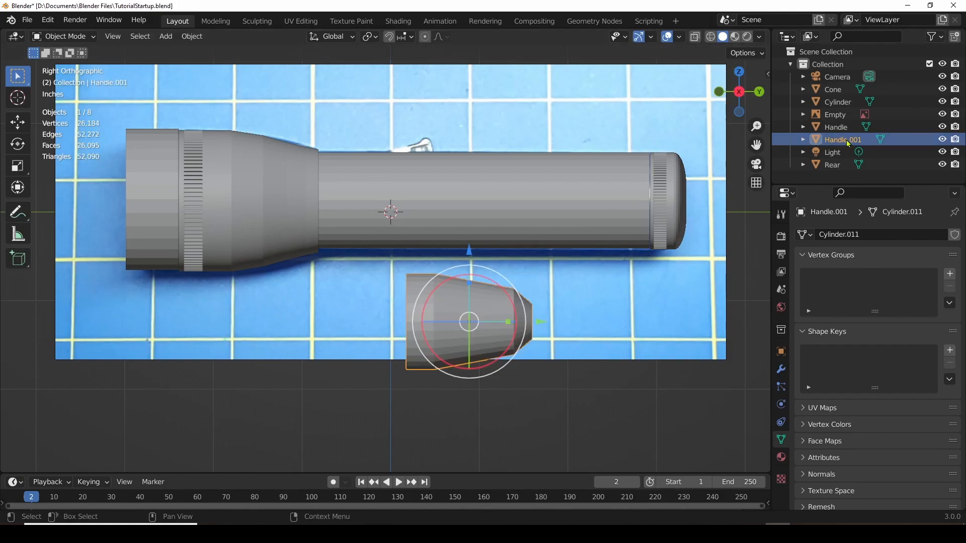
Rename the tapered Handle copy as Reflector.
double_click(846, 140)
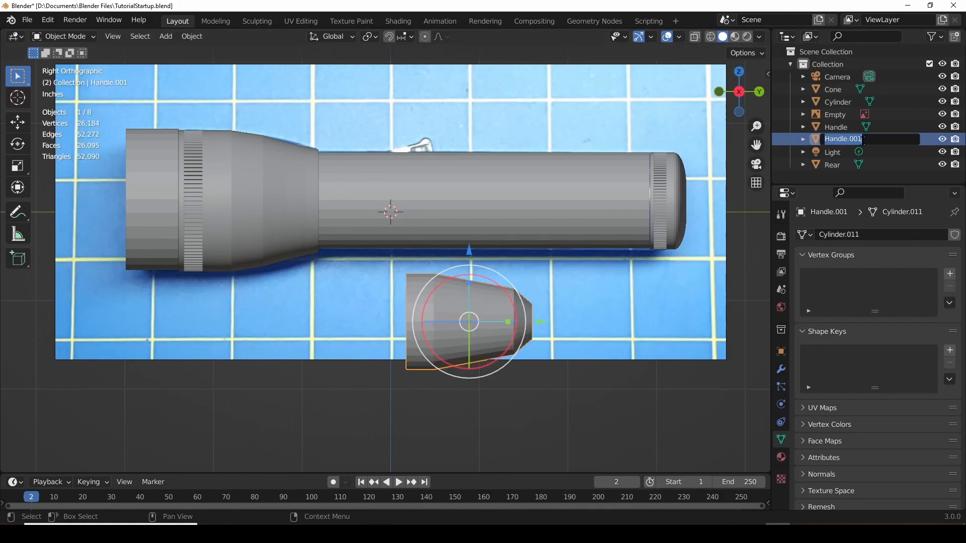
type("Reflector")
key("Return")
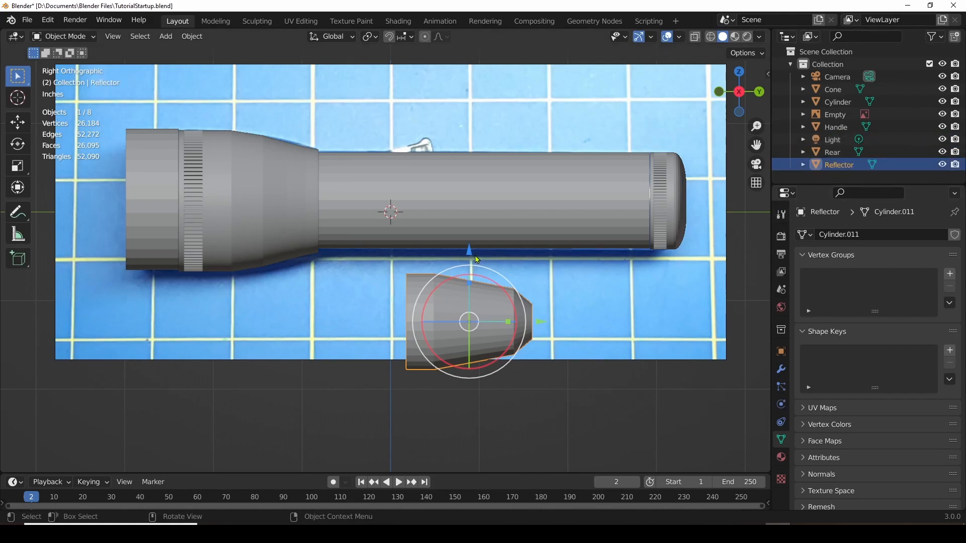
Move the Reflector up along Z and forward along Y into the flashlight's head, and hide the Empty reference image.
left_click_drag(469, 255, 468, 128)
left_click_drag(541, 202, 323, 211)
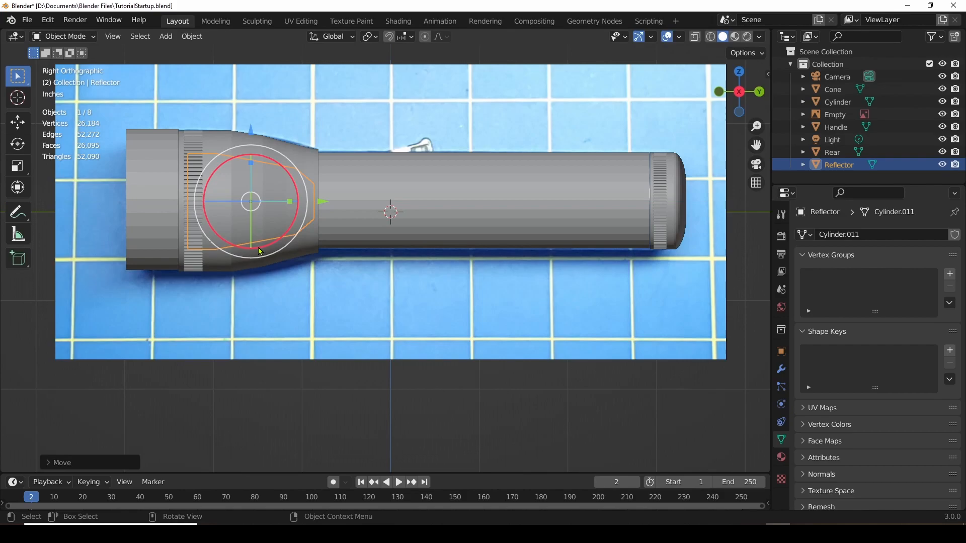
middle_click_drag(360, 263, 463, 258)
left_click(942, 115)
Scale the Reflector up in X and Z only, leaving its Y length locked, to fit inside the flashlight's head.
scroll(221, 204, "up", 5)
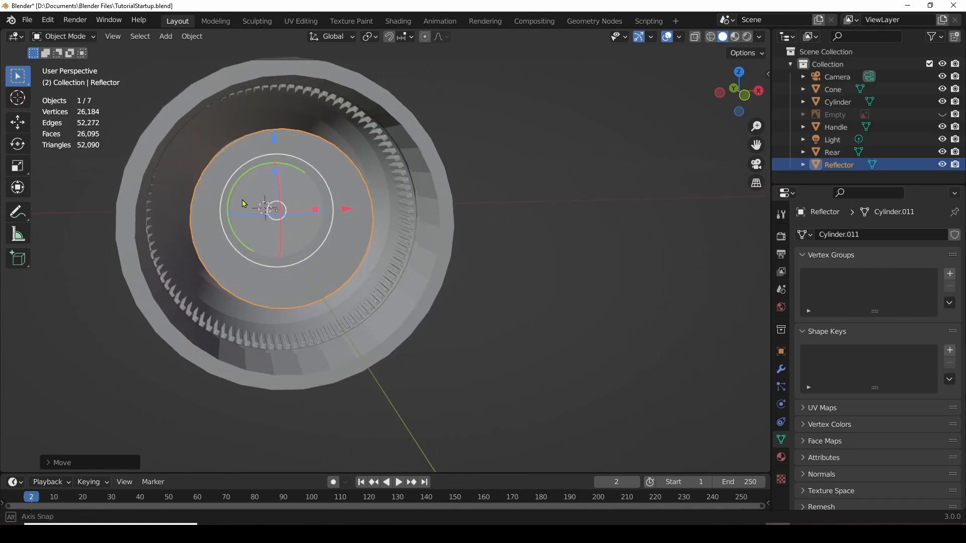
middle_click_drag(215, 199, 211, 199)
middle_click_drag(436, 252, 327, 244)
key("s")
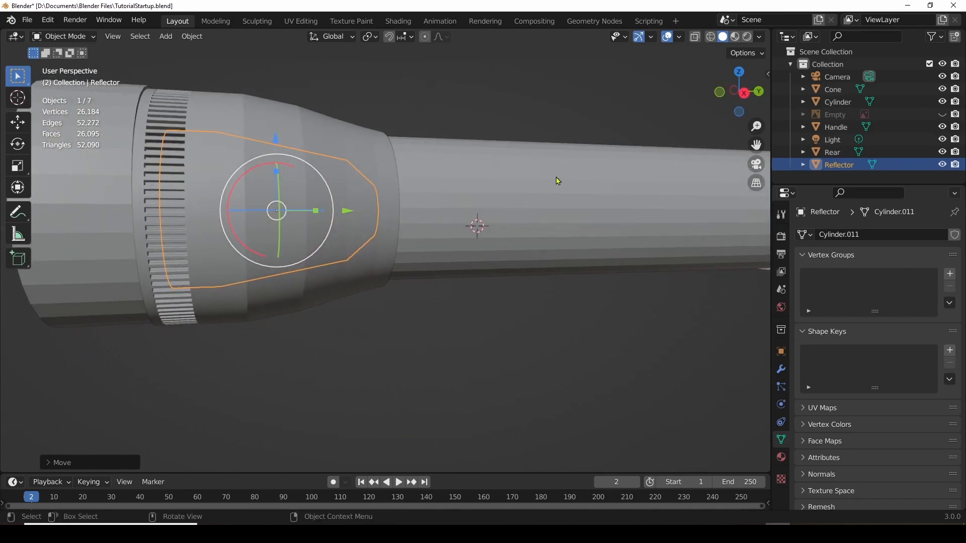
key("shift+y")
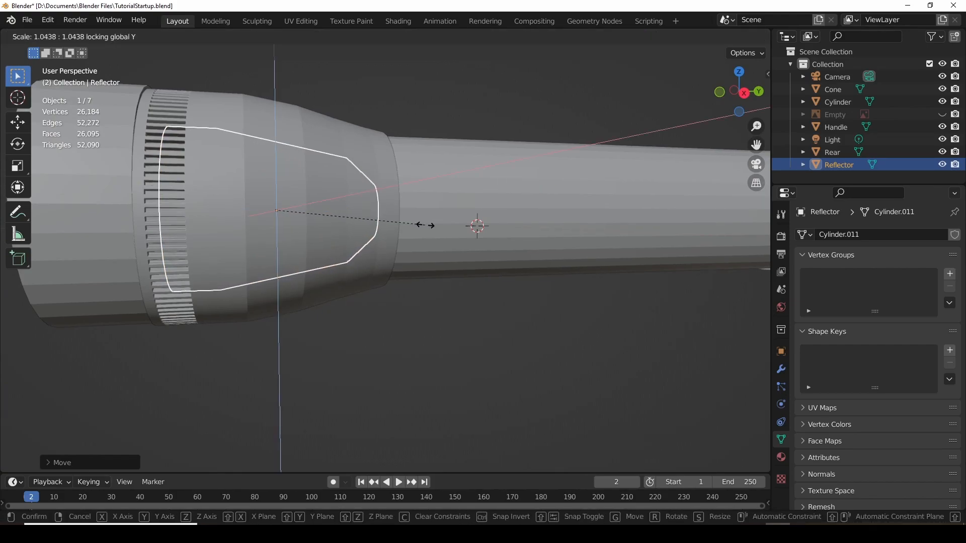
left_click(474, 218)
Delete the Reflector's front end face in Edit Mode and return to Object Mode.
middle_click_drag(474, 218, 234, 317)
scroll(146, 284, "down", 2)
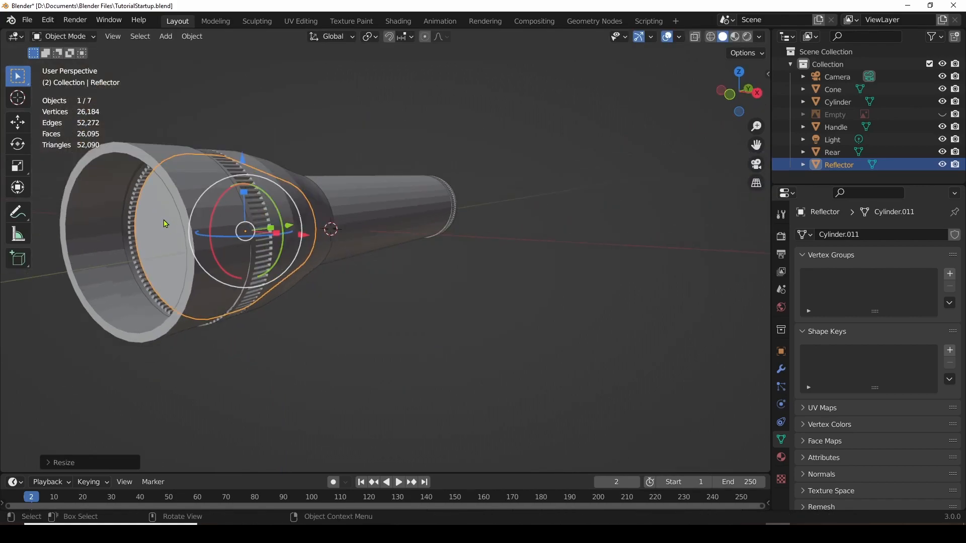
left_click(64, 36)
left_click(63, 66)
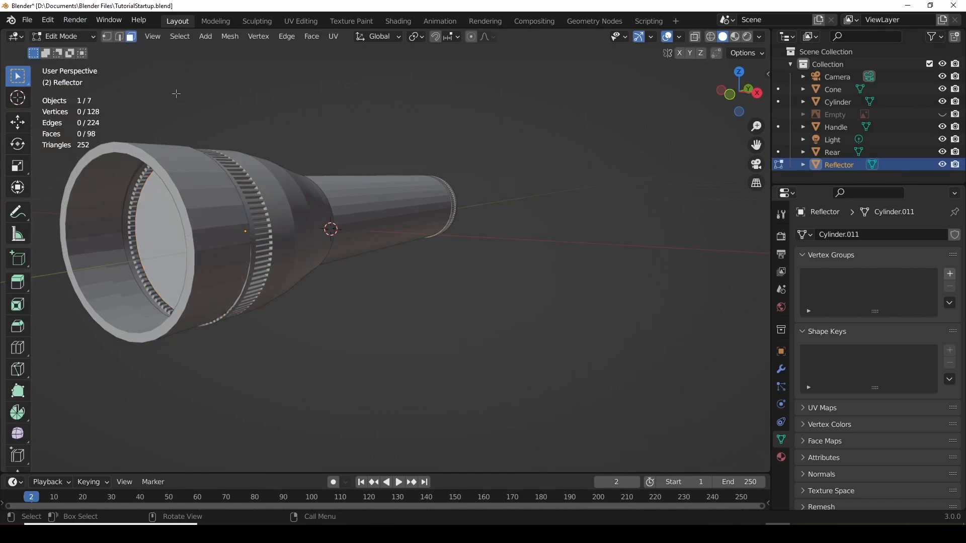
left_click(171, 226)
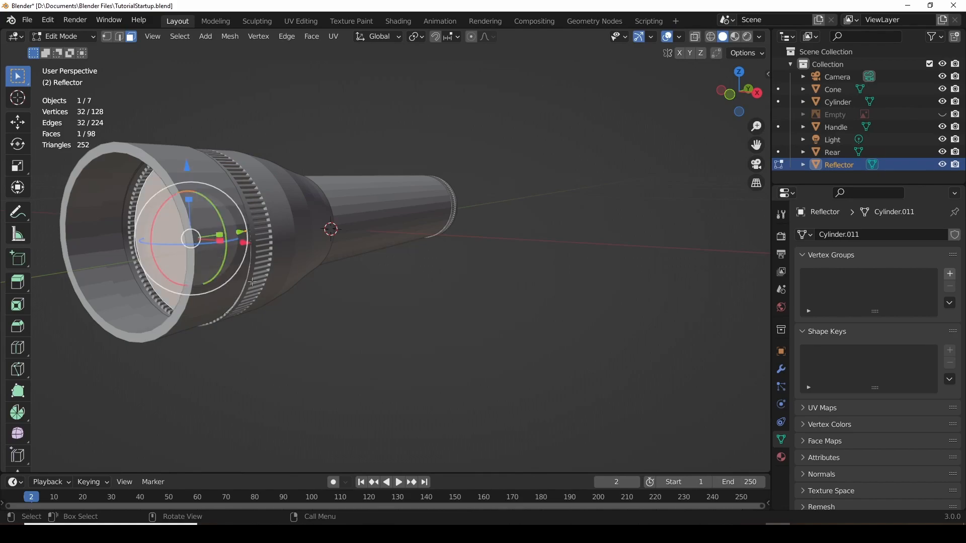
key("x")
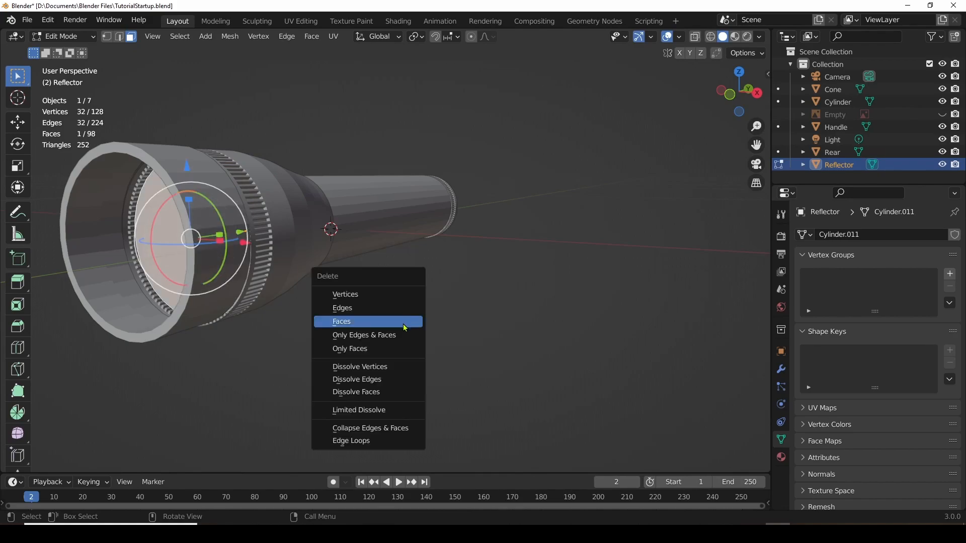
left_click(405, 327)
middle_click_drag(302, 349, 471, 254)
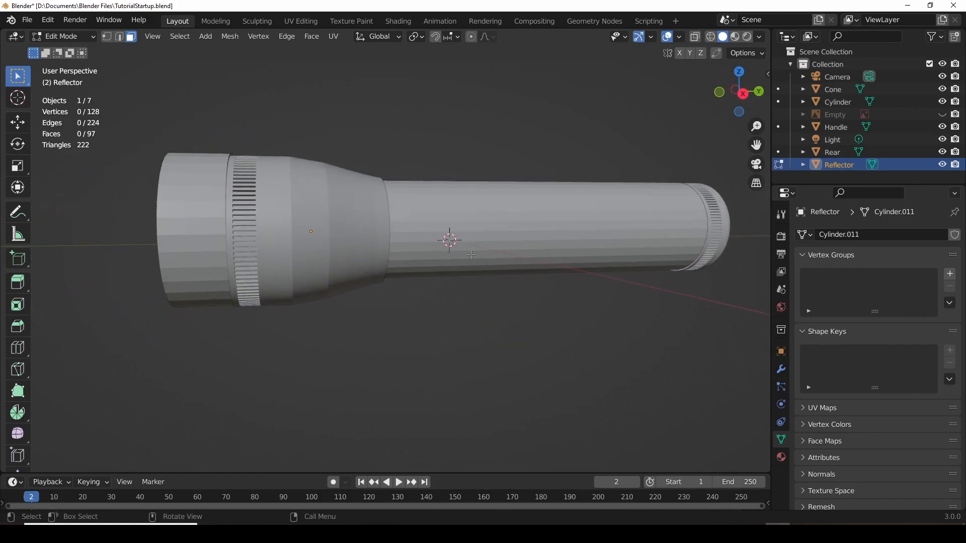
left_click(743, 93)
middle_click_drag(441, 187, 340, 205, "shift")
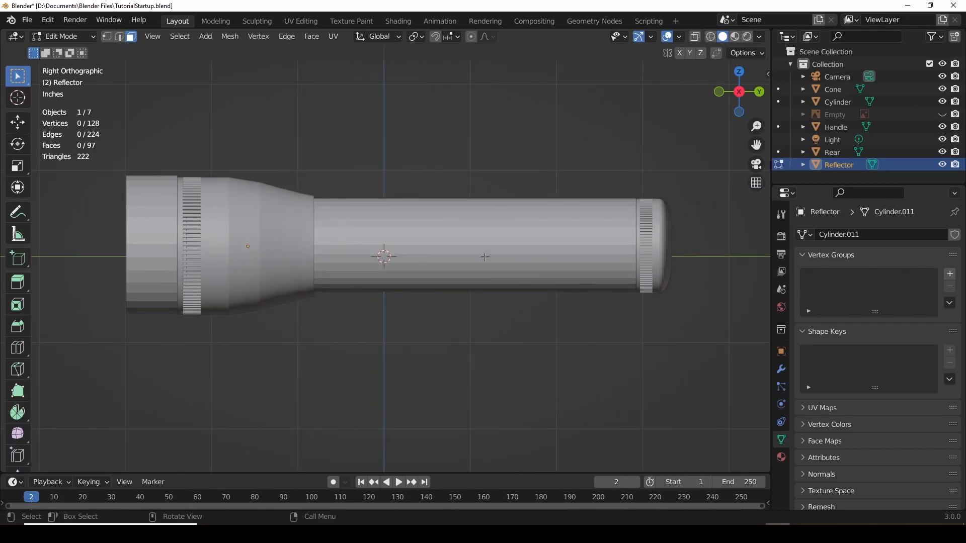
left_click(64, 36)
left_click(71, 48)
Shade the Handle smooth and enable Auto Smooth for its normals.
scroll(513, 240, "up", 1)
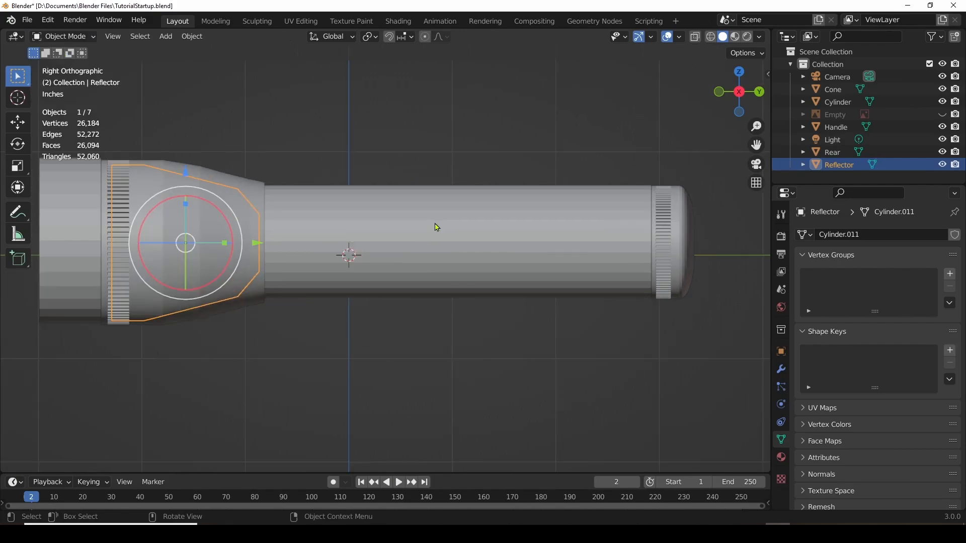
left_click(477, 234)
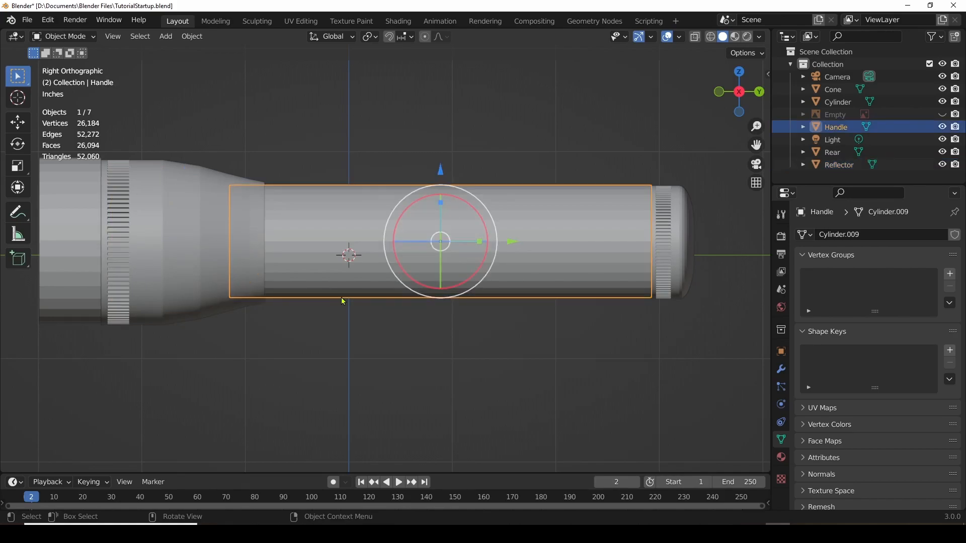
right_click(526, 218)
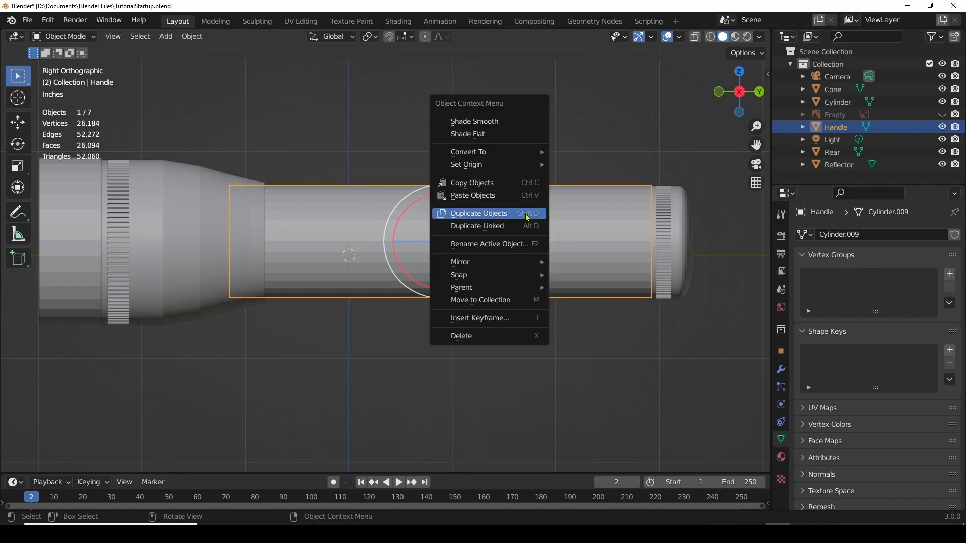
left_click(508, 126)
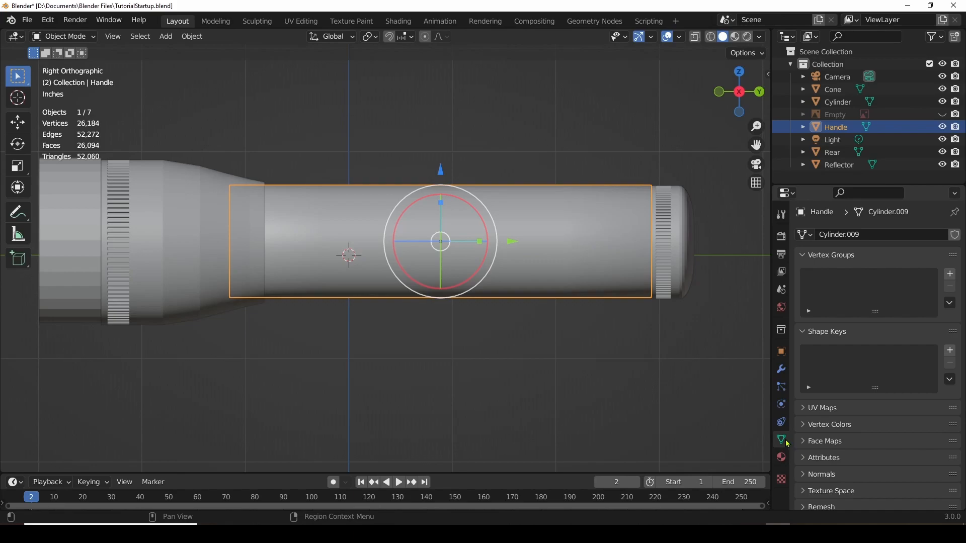
left_click(806, 474)
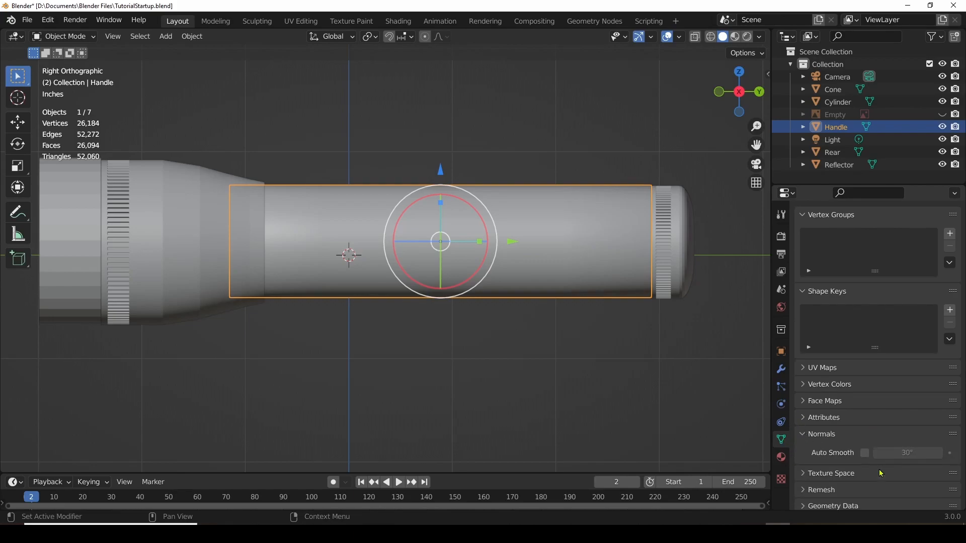
scroll(825, 452, "down", 3)
left_click(864, 433)
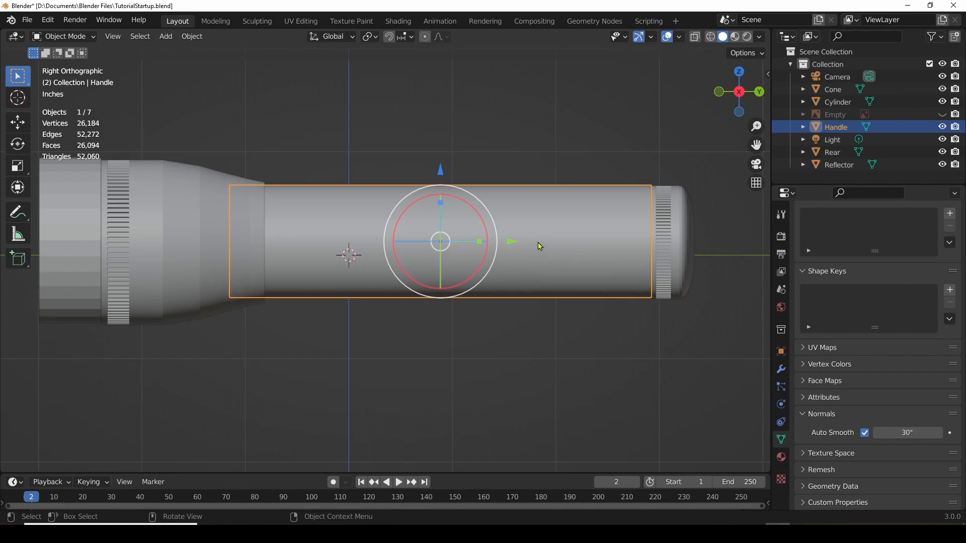
Shade the Cone smooth and enable Auto Smooth for its normals.
left_click(172, 227)
right_click(190, 210)
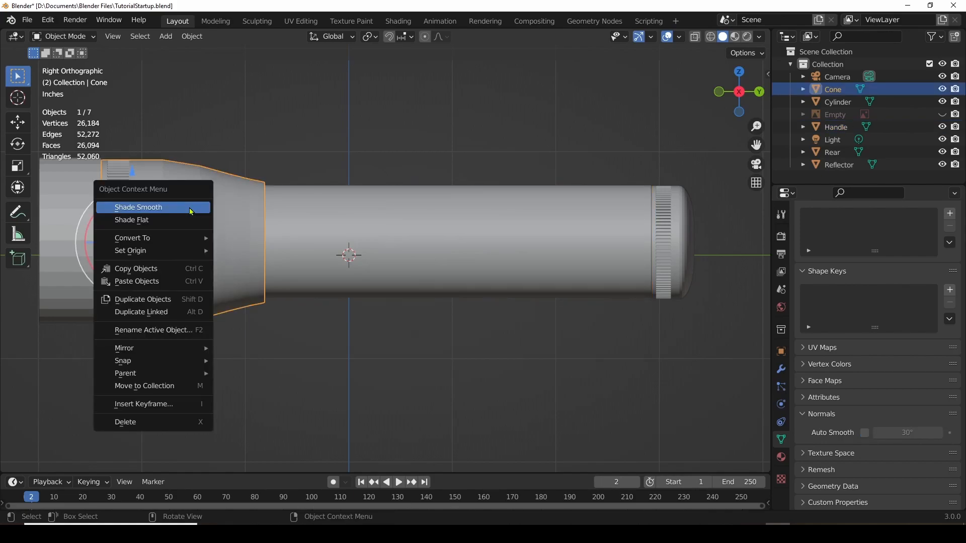
left_click(190, 210)
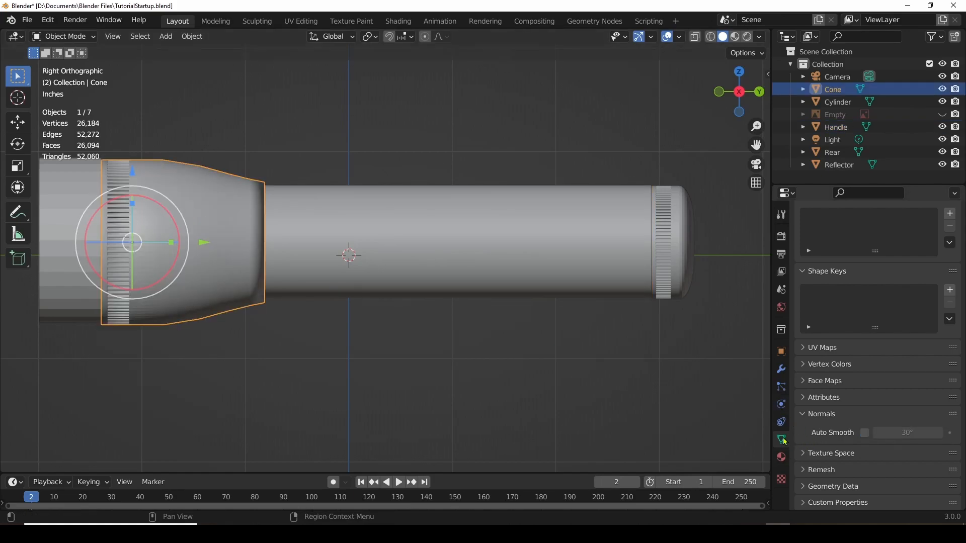
Shade the Rear cap smooth and enable Auto Smooth for its normals.
left_click(679, 242)
right_click(679, 242)
left_click(678, 237)
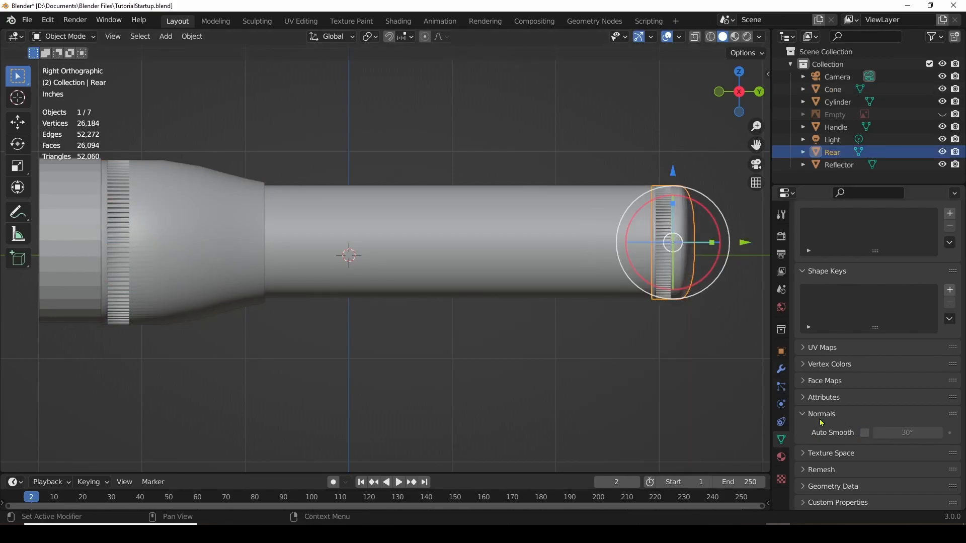
left_click(864, 433)
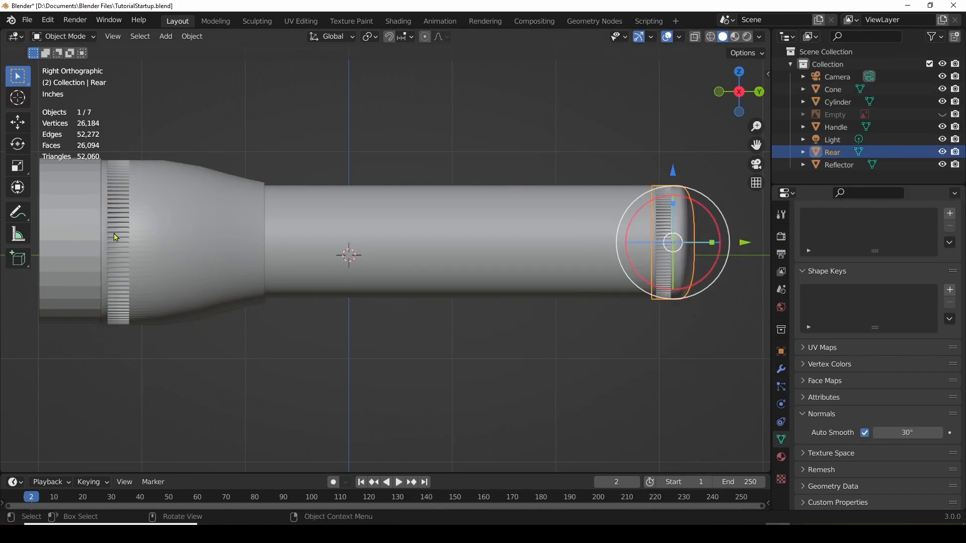
Shade the front rim Cylinder smooth and enable Auto Smooth for its normals.
left_click(74, 234)
right_click(75, 236)
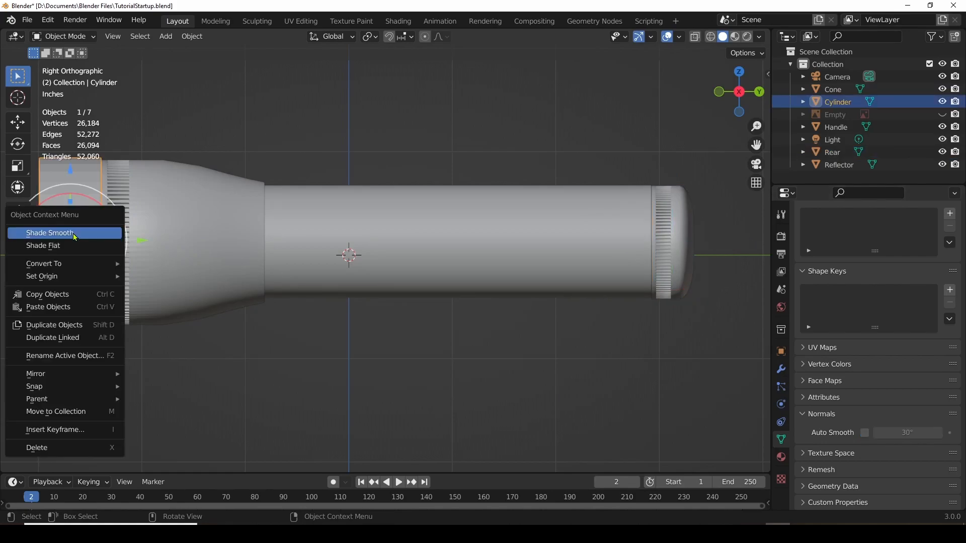
left_click(74, 235)
left_click(863, 433)
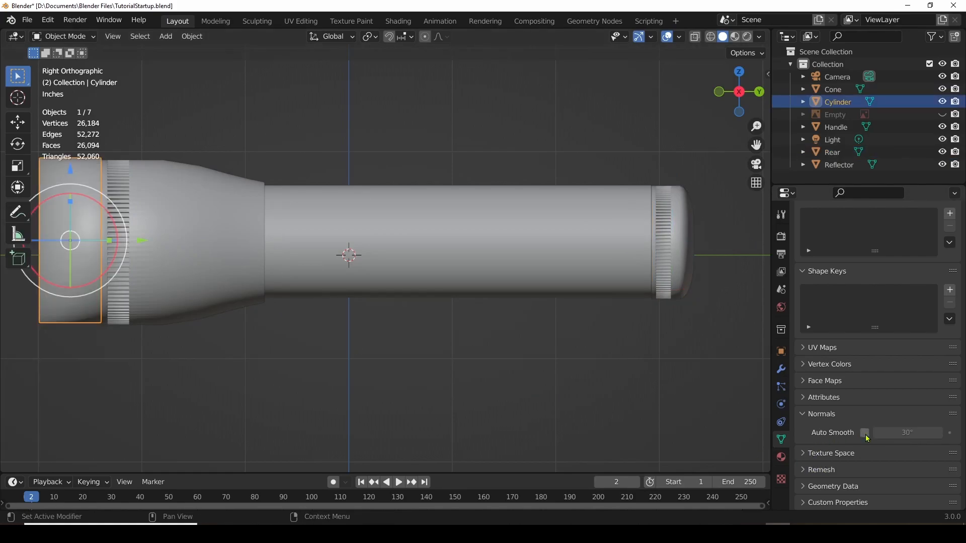
Select the front rim Cylinder at the flashlight's head and open its mesh in Edit Mode.
middle_click_drag(384, 438, 370, 397)
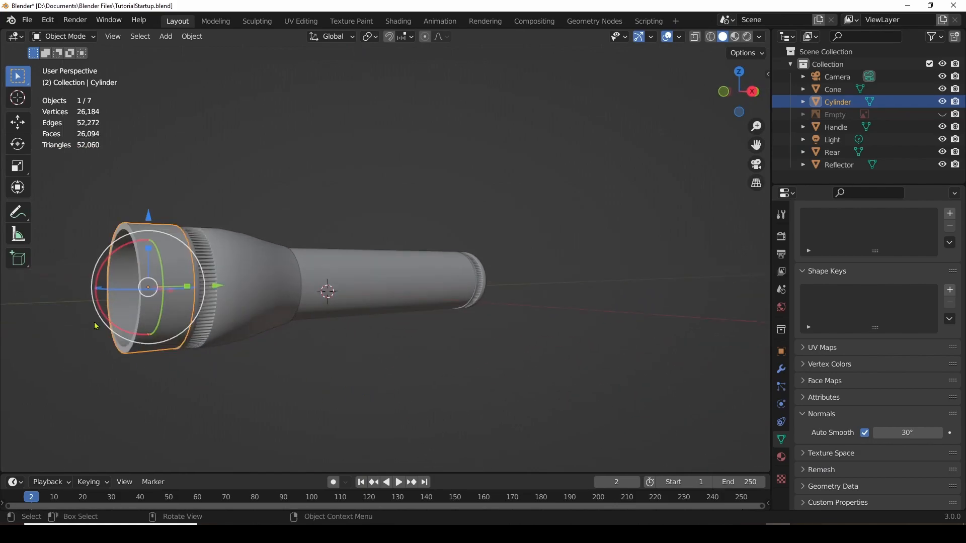
scroll(95, 336, "up", 3)
middle_click_drag(97, 246, 125, 250)
middle_click_drag(192, 284, 407, 221, "shift")
left_click(440, 216)
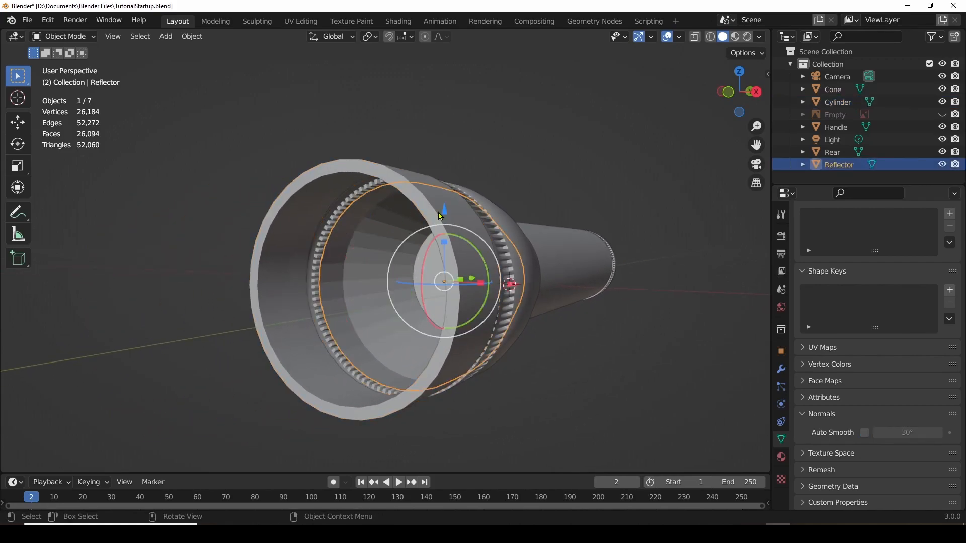
left_click(300, 229)
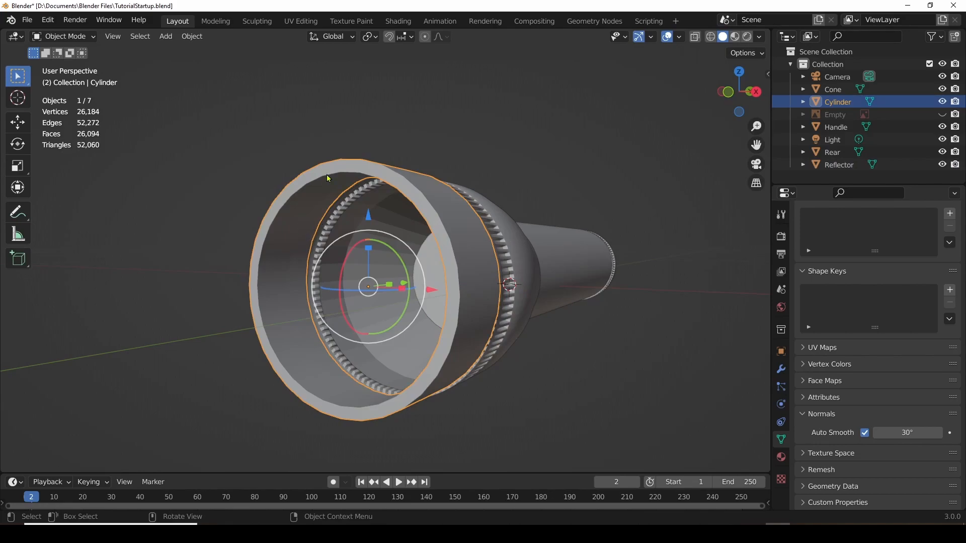
left_click(76, 36)
left_click(70, 64)
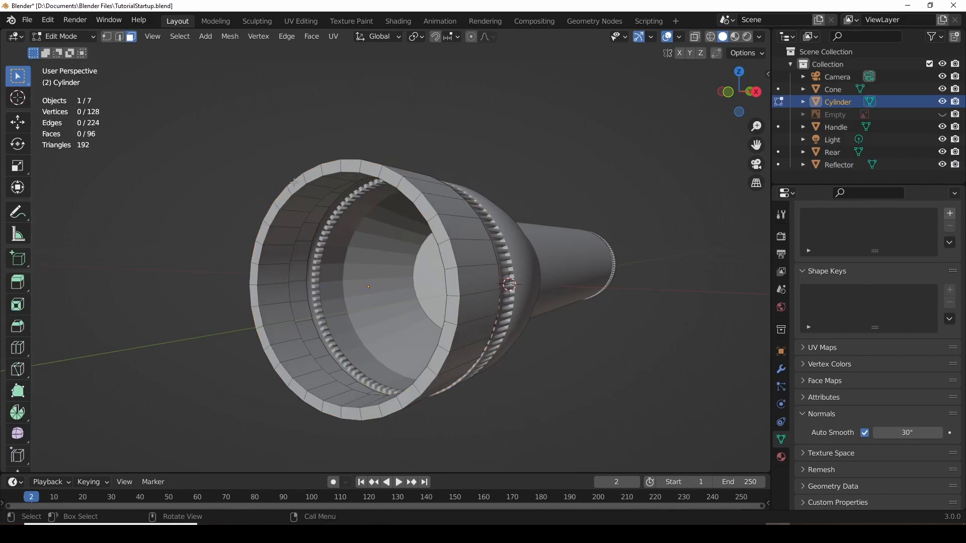
Select both the outer and inner edge loops around the rim's open front end using edge selection.
left_click(119, 37)
scroll(348, 186, "up", 2)
scroll(348, 186, "up", 3)
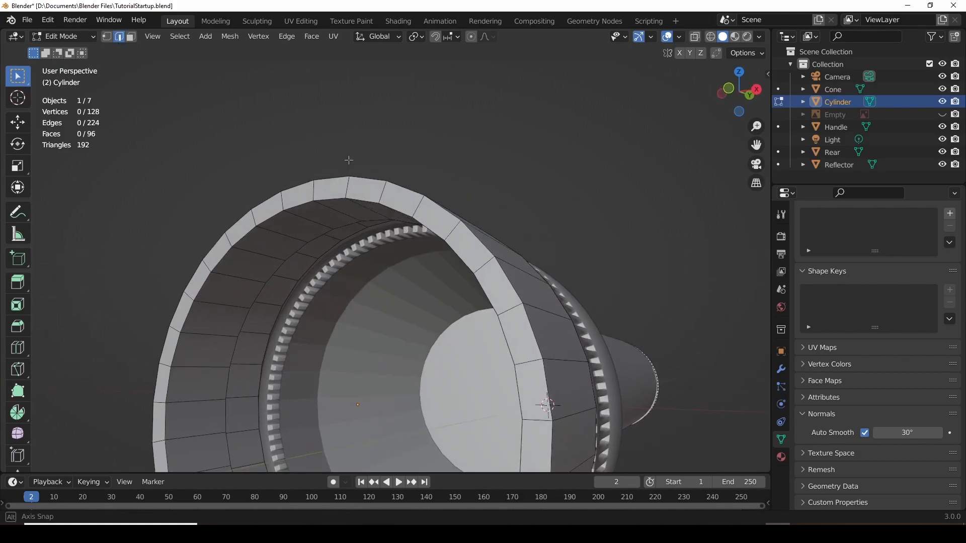
left_click(325, 182, "alt")
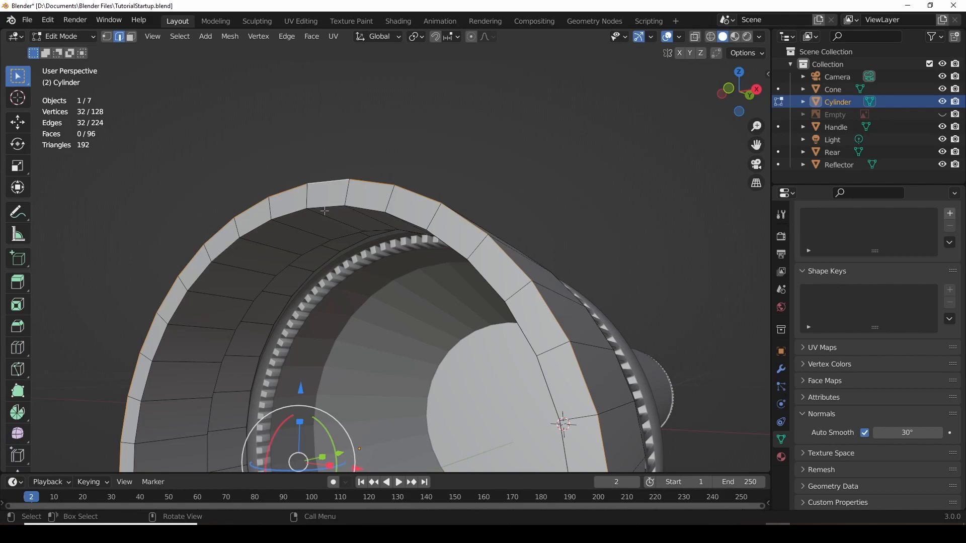
left_click(327, 207, "alt+shift")
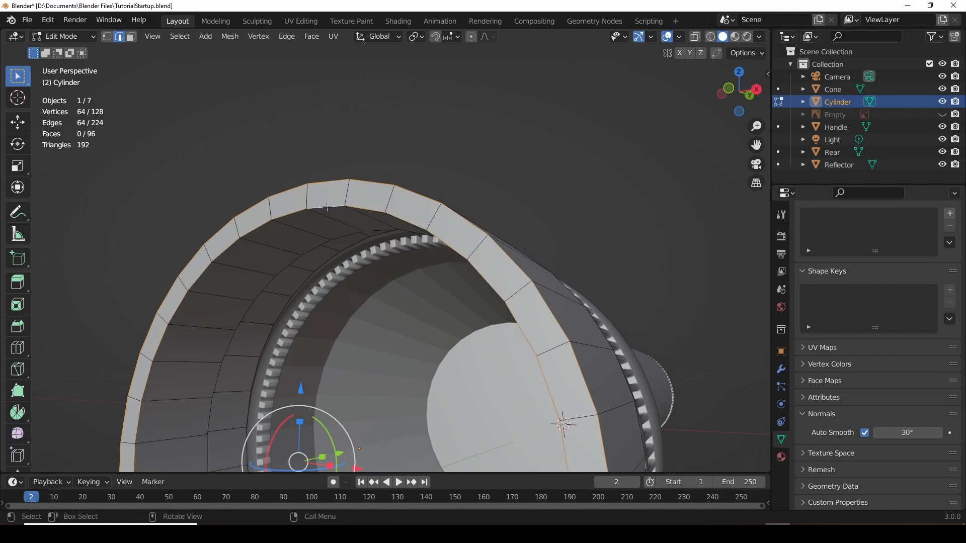
Bevel the two selected rim edge loops with a width of about 0.0185" and 2 segments, and return to the Select Box tool.
scroll(327, 206, "down", 4)
middle_click_drag(364, 241, 165, 250)
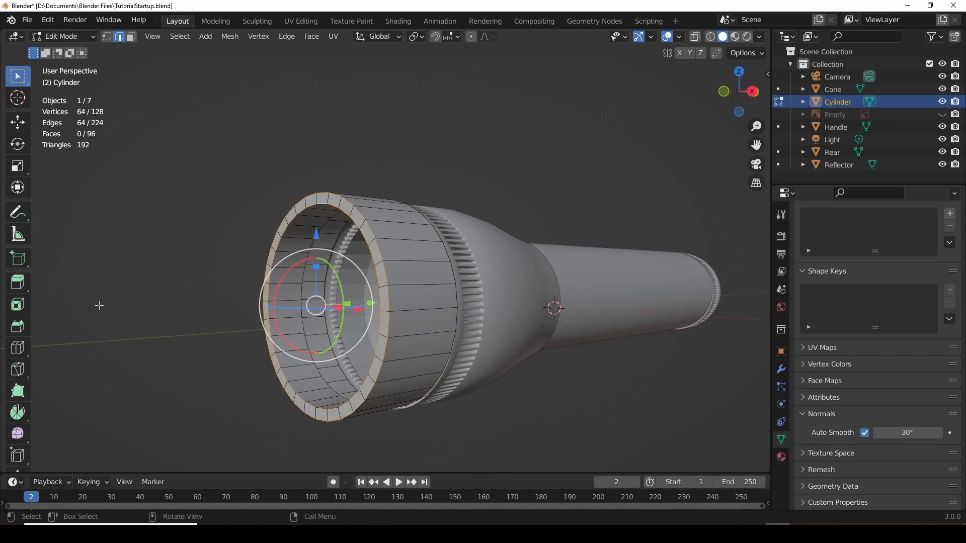
left_click(18, 327)
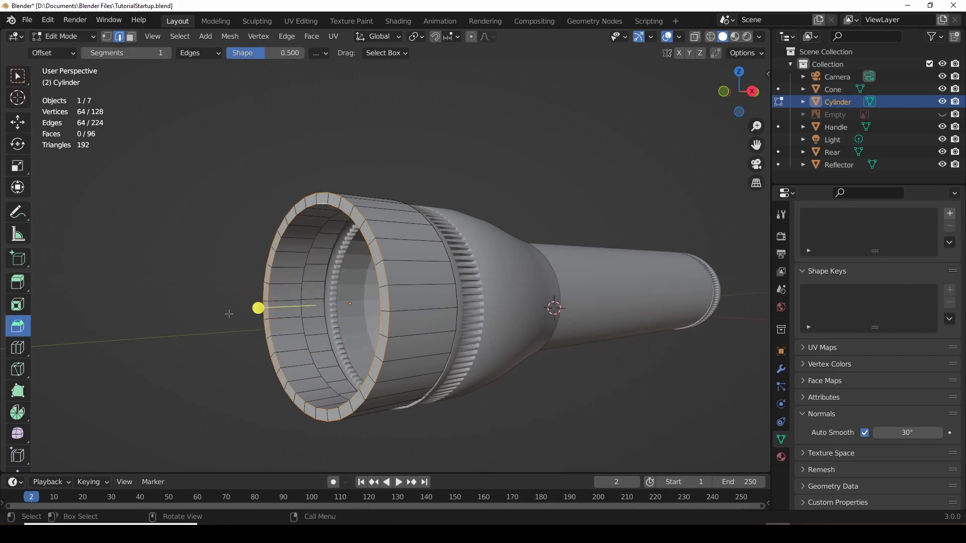
left_click_drag(258, 307, 250, 305)
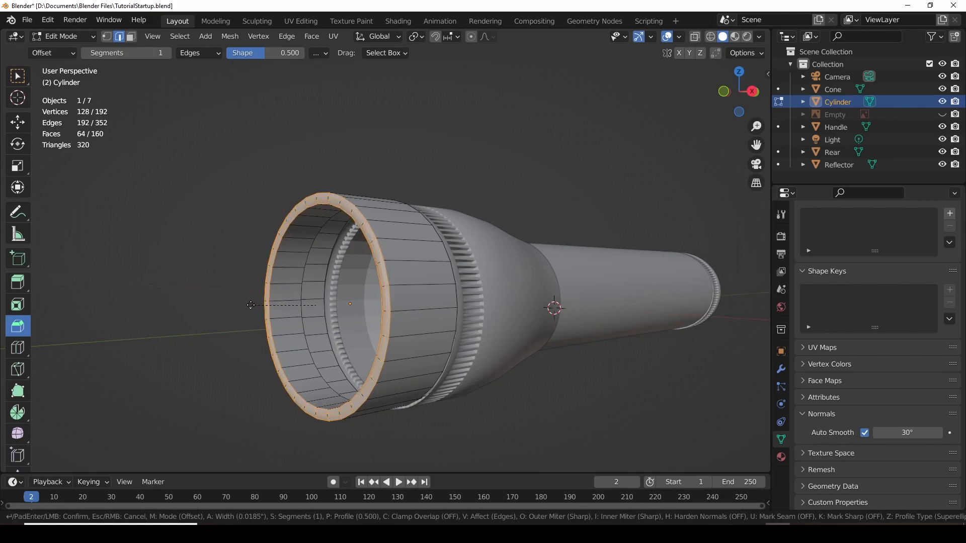
scroll(250, 305, "up", 1)
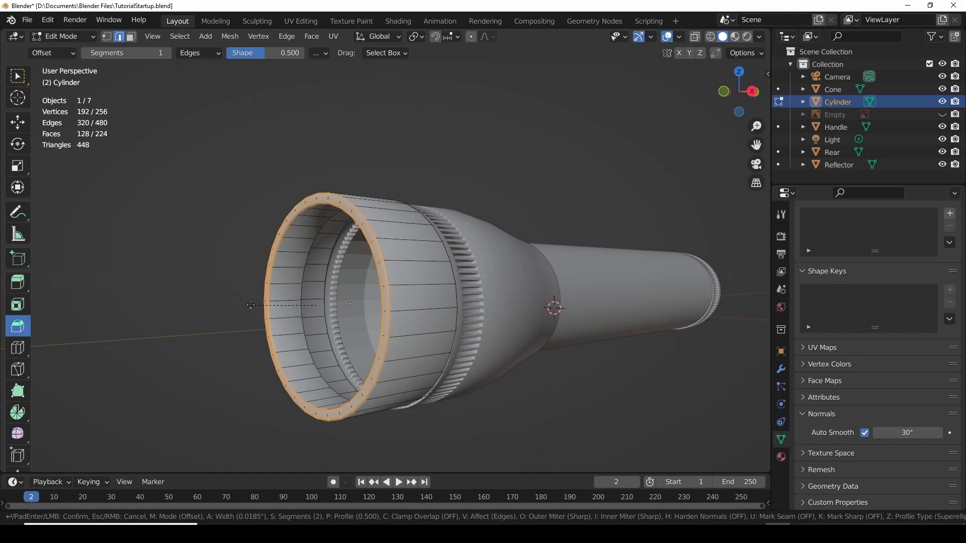
left_click(250, 304)
left_click(223, 273)
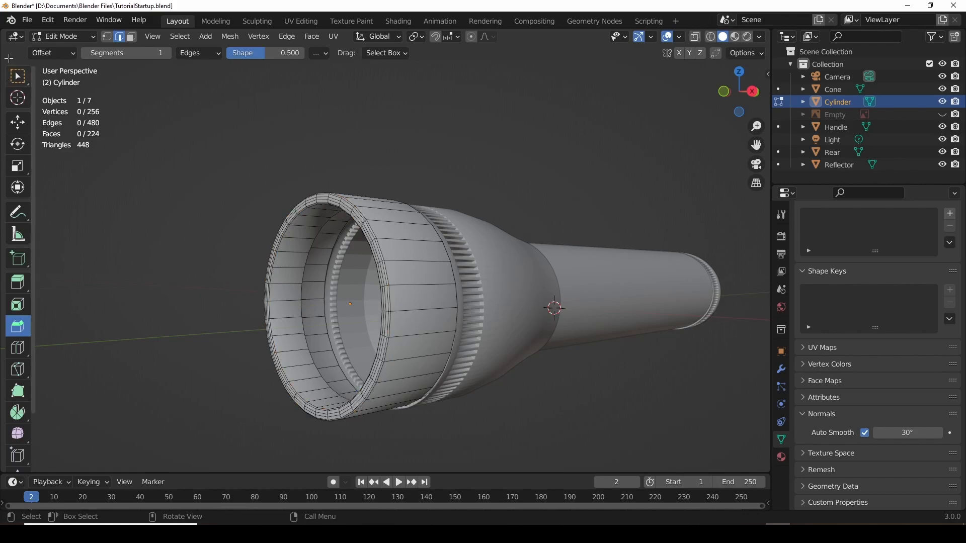
left_click(18, 77)
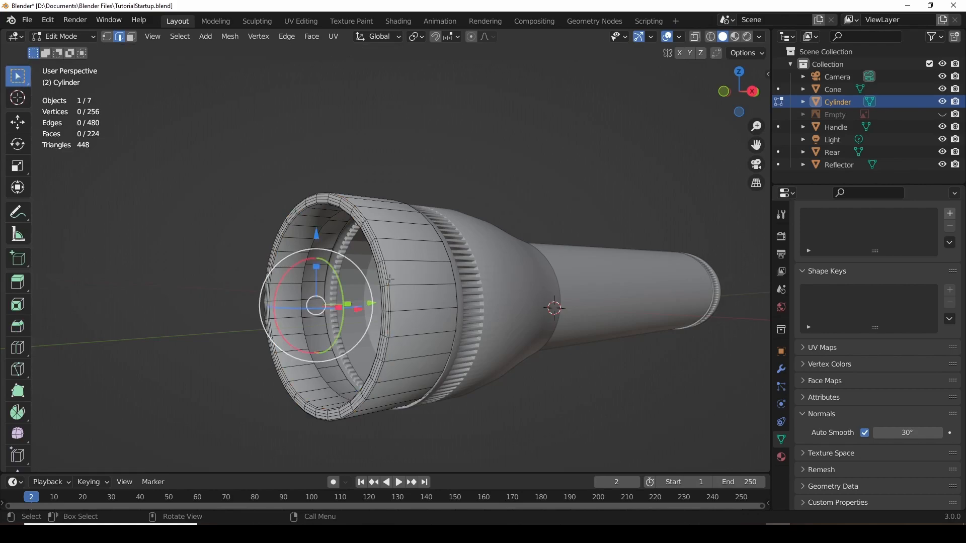
Unhide the flashlight reference image and move it straight down along Z so the photographed flashlight sits below the model in Right Orthographic view.
scroll(381, 271, "up", 1)
mouse_move(381, 271)
middle_mouse_down()
mouse_move(352, 352)
mouse_move(334, 356)
mouse_move(368, 269)
middle_mouse_up()
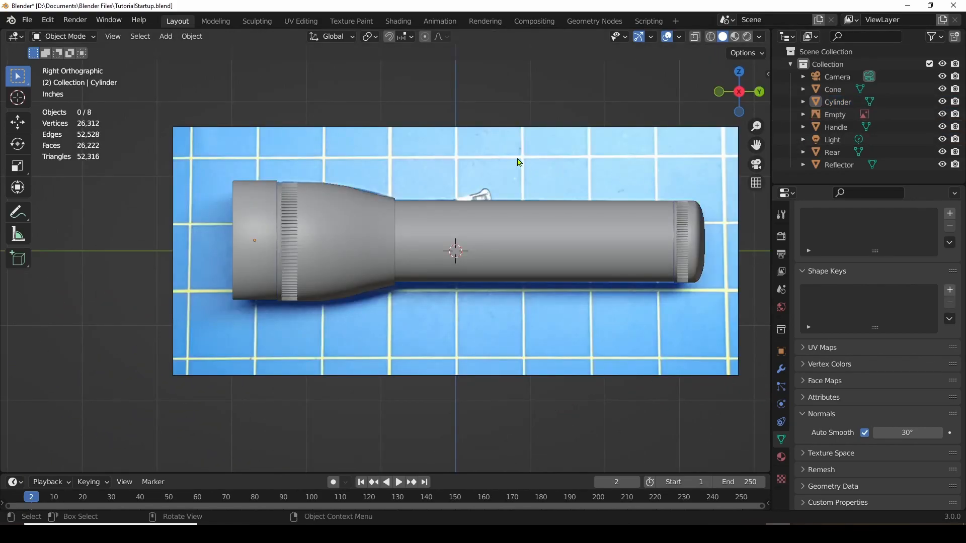
left_click(484, 165)
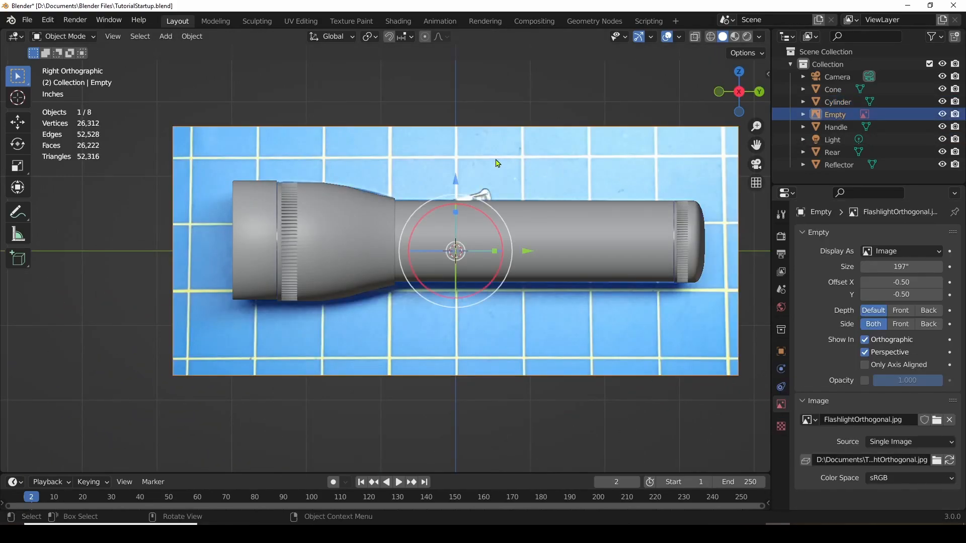
left_click_drag(454, 183, 453, 315)
scroll(473, 227, "down", 4)
scroll(473, 226, "up", 4)
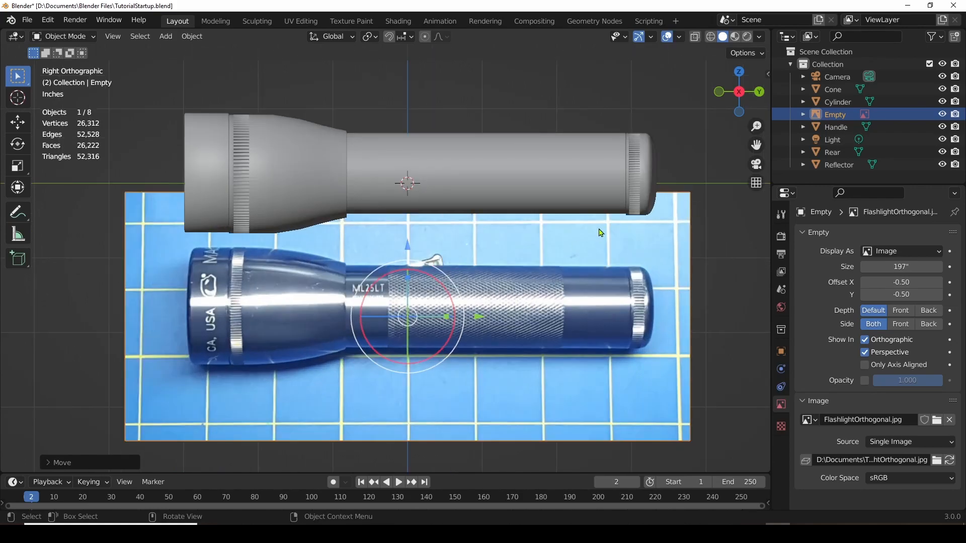